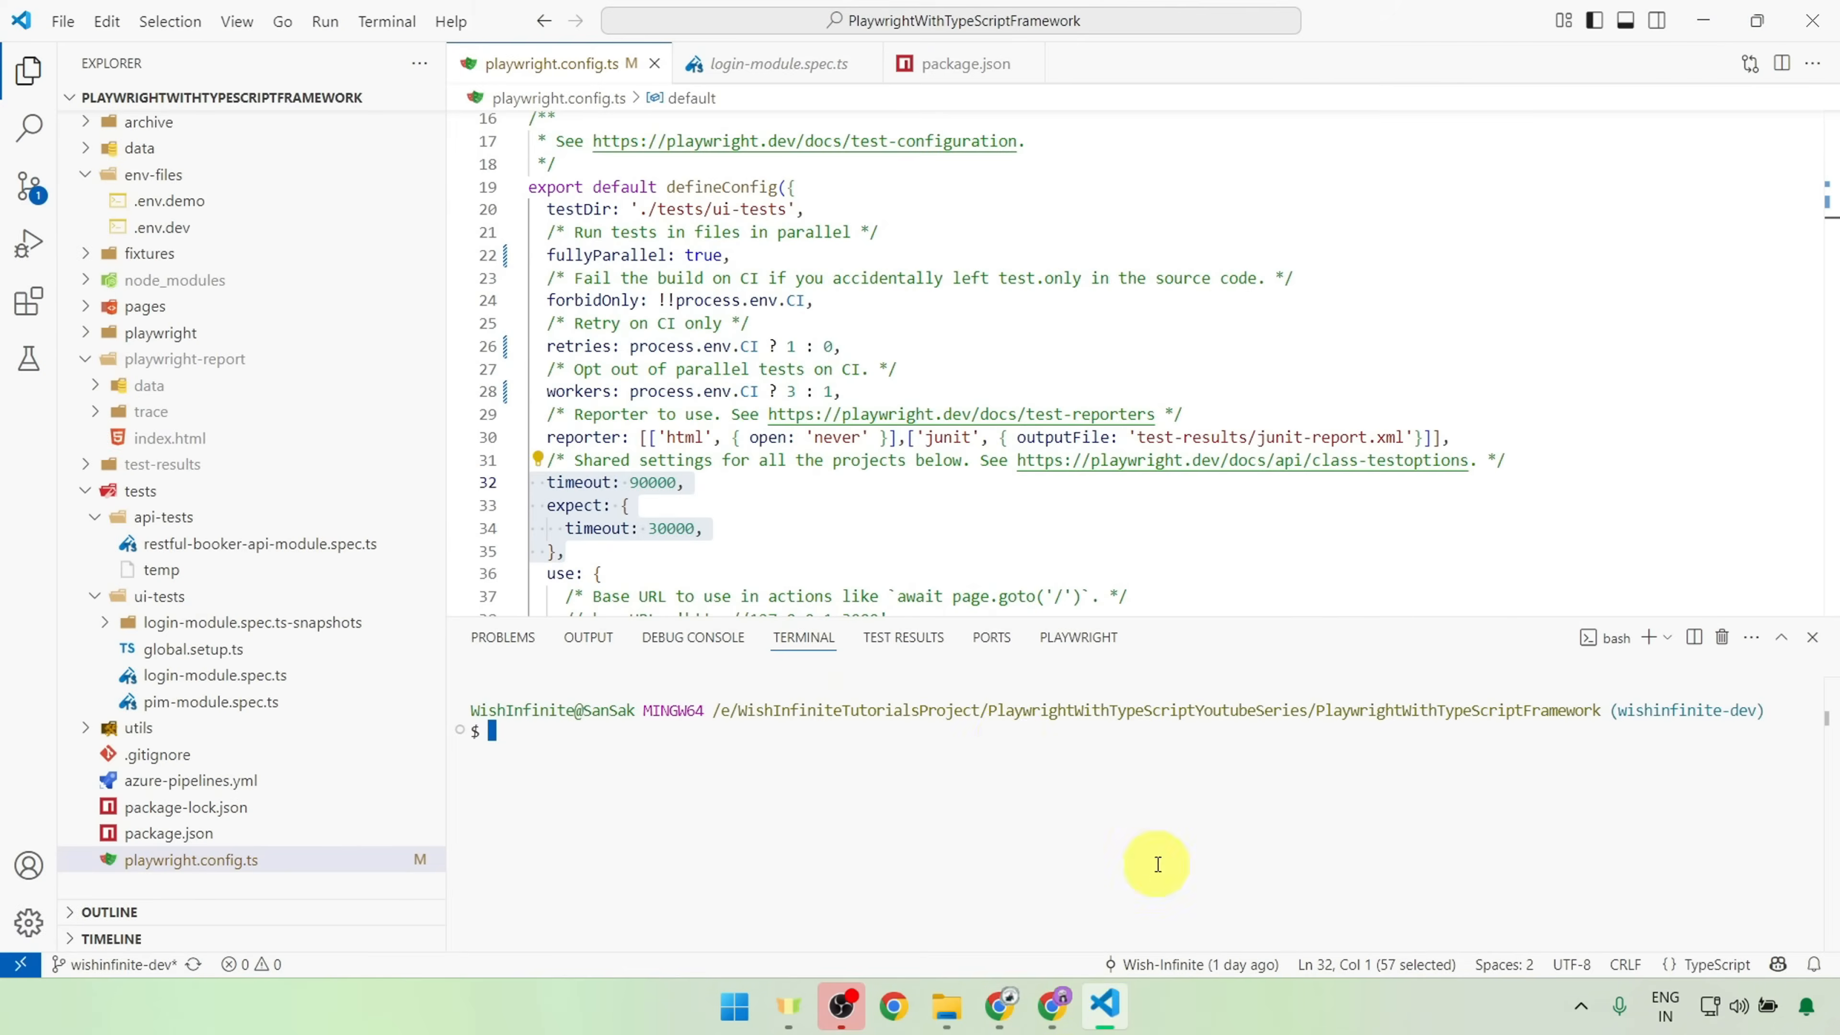
Step: Open azure-pipelines.yml and pull the latest main branch from origin in the terminal
left_click(216, 789)
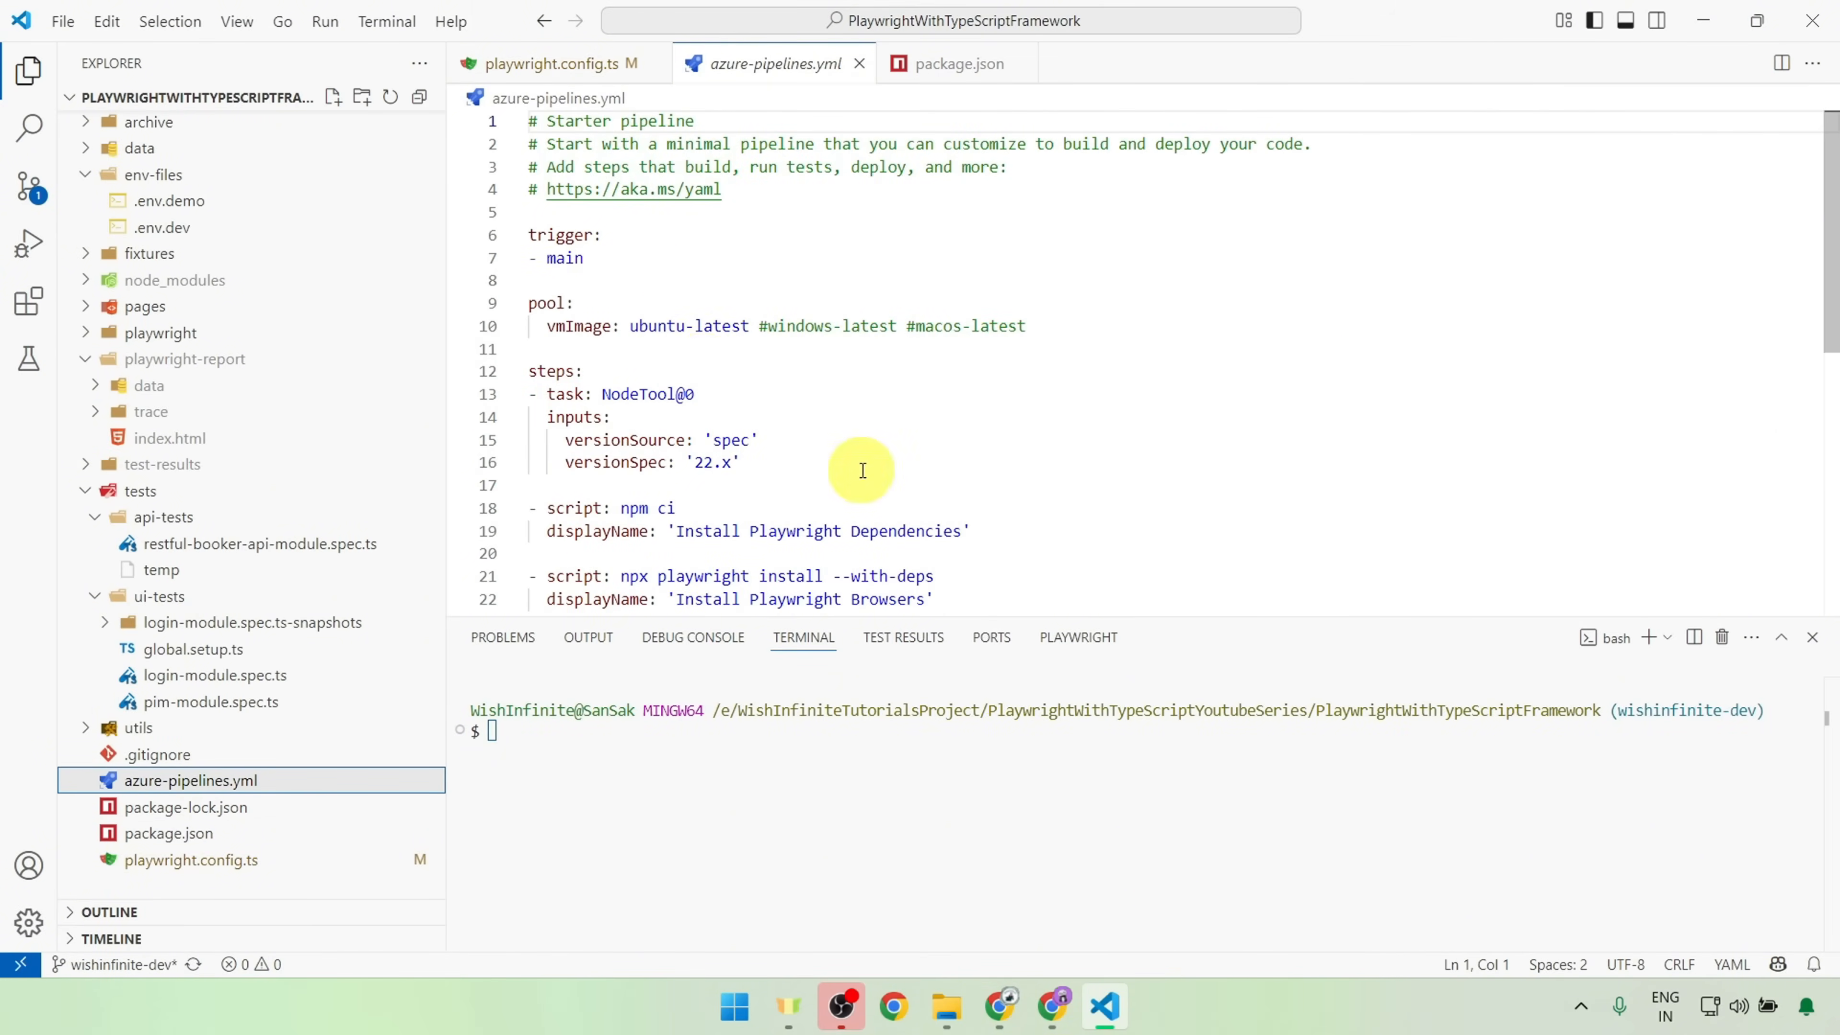
left_click_drag(698, 237, 870, 578)
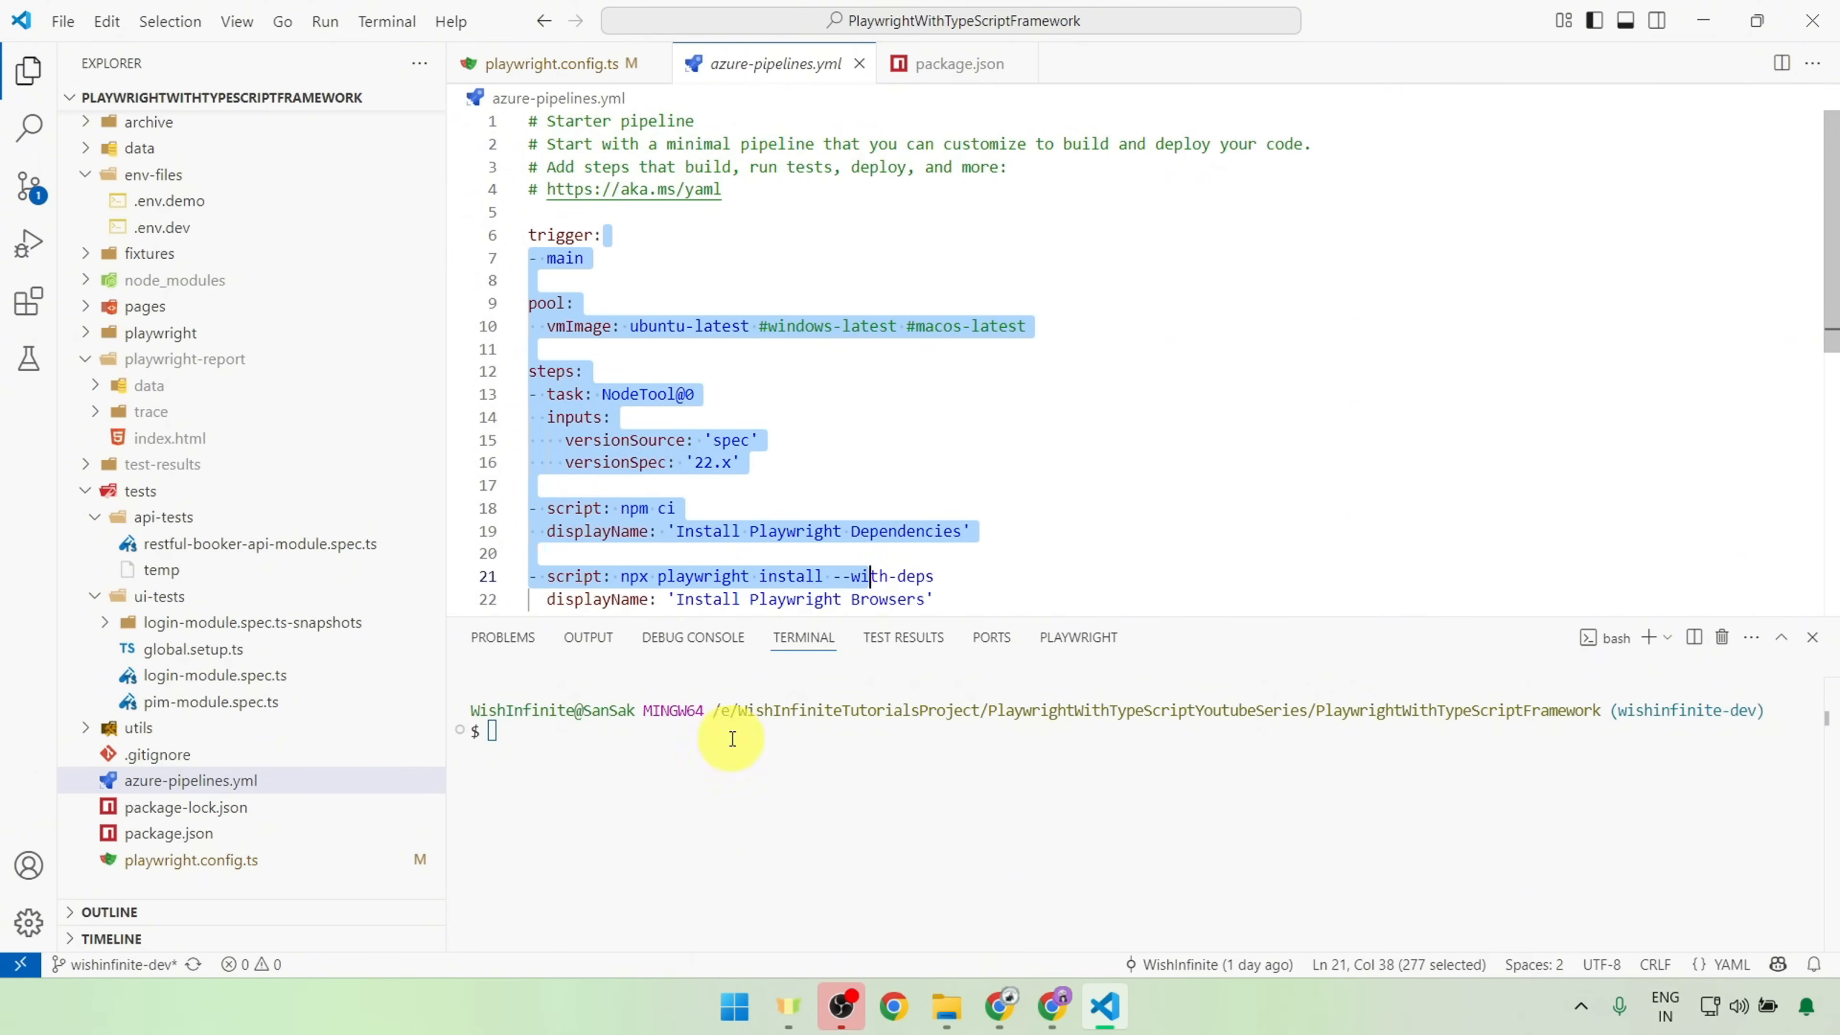
left_click(606, 788)
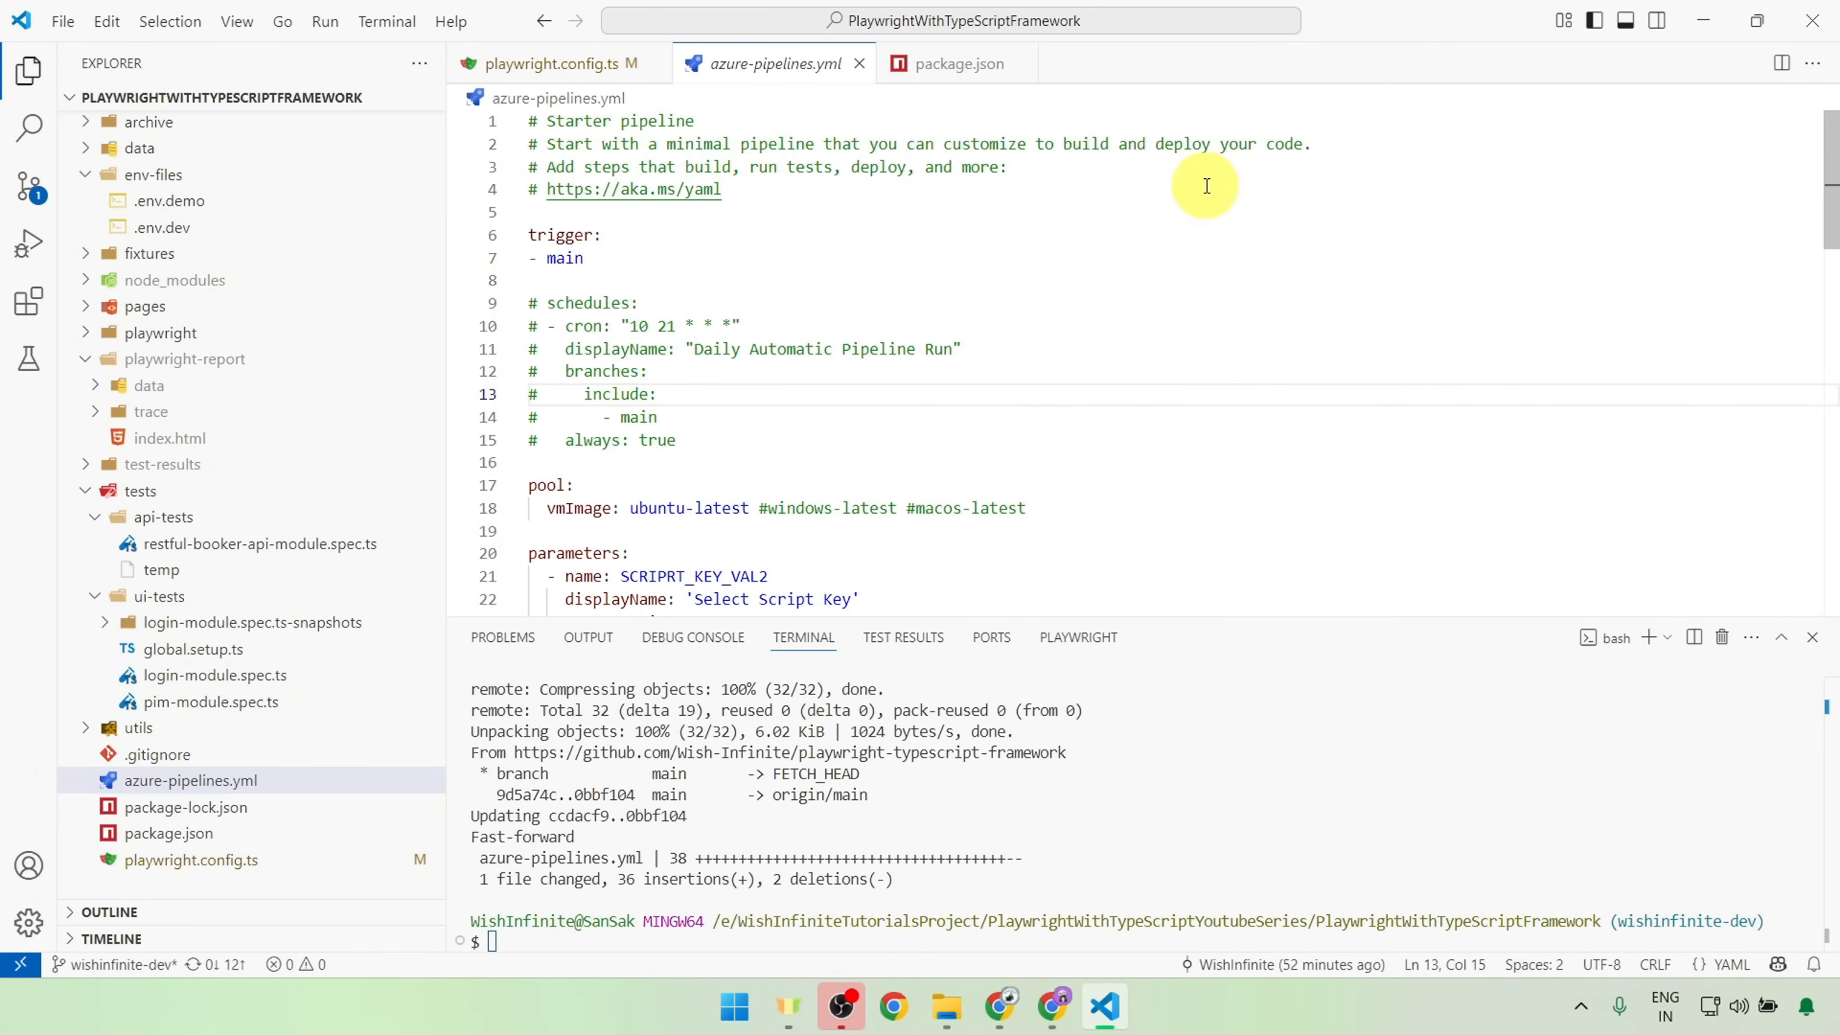
Step: Examine the pulled azure-pipelines.yml and compare it with the main branch's pipeline YAML in Azure DevOps in Chrome
left_click_drag(647, 242, 1060, 464)
scroll(1060, 444, "up", 15)
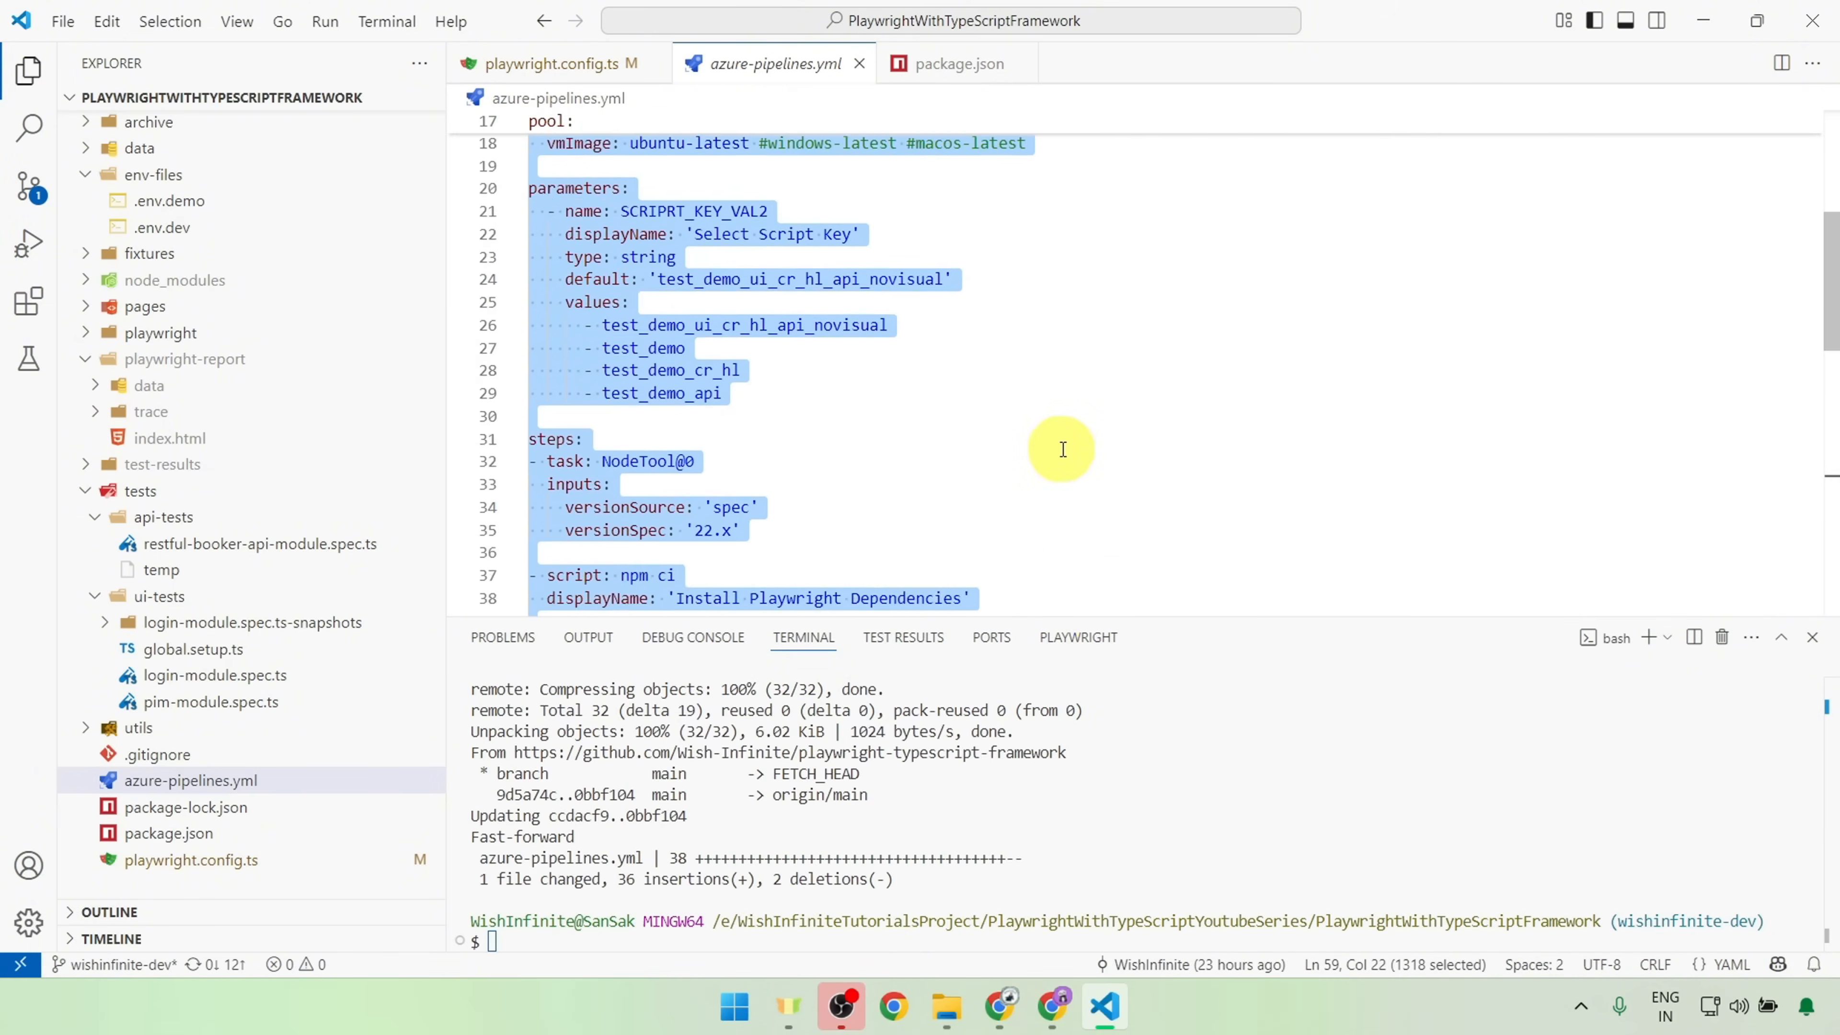
left_click(866, 485)
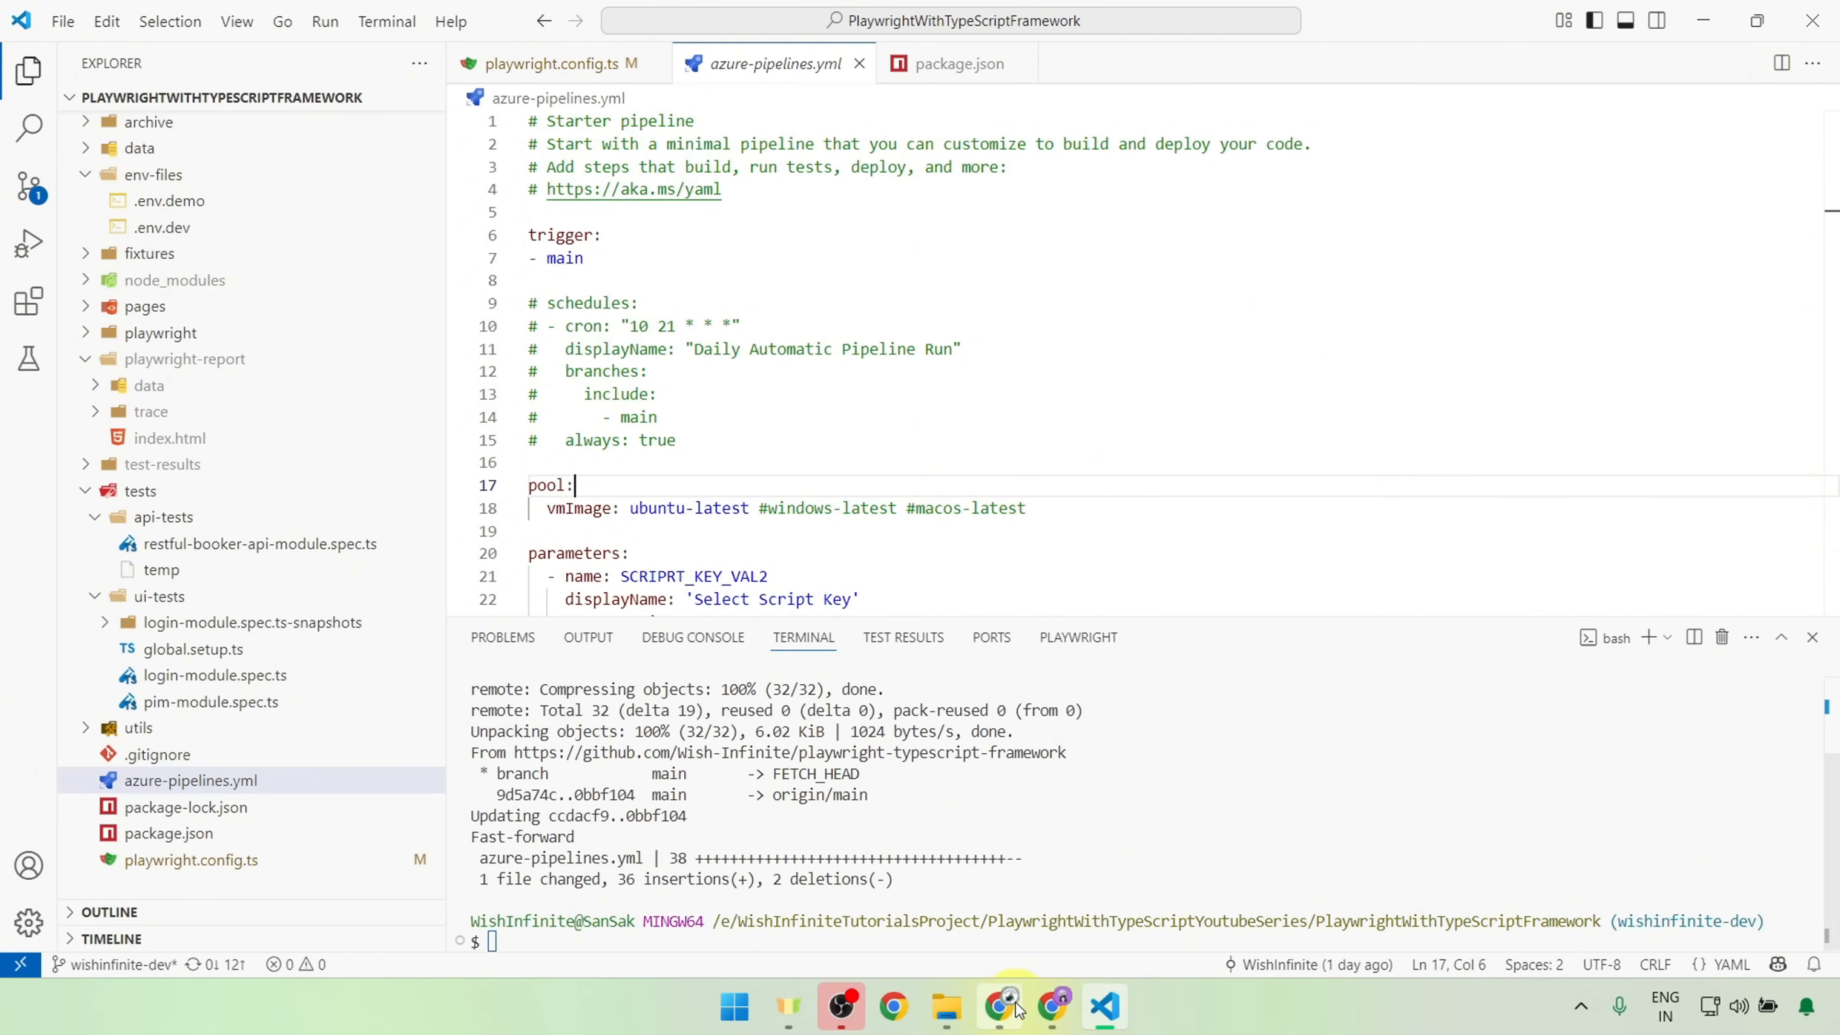
mouse_move(1000, 1006)
left_click(1000, 906)
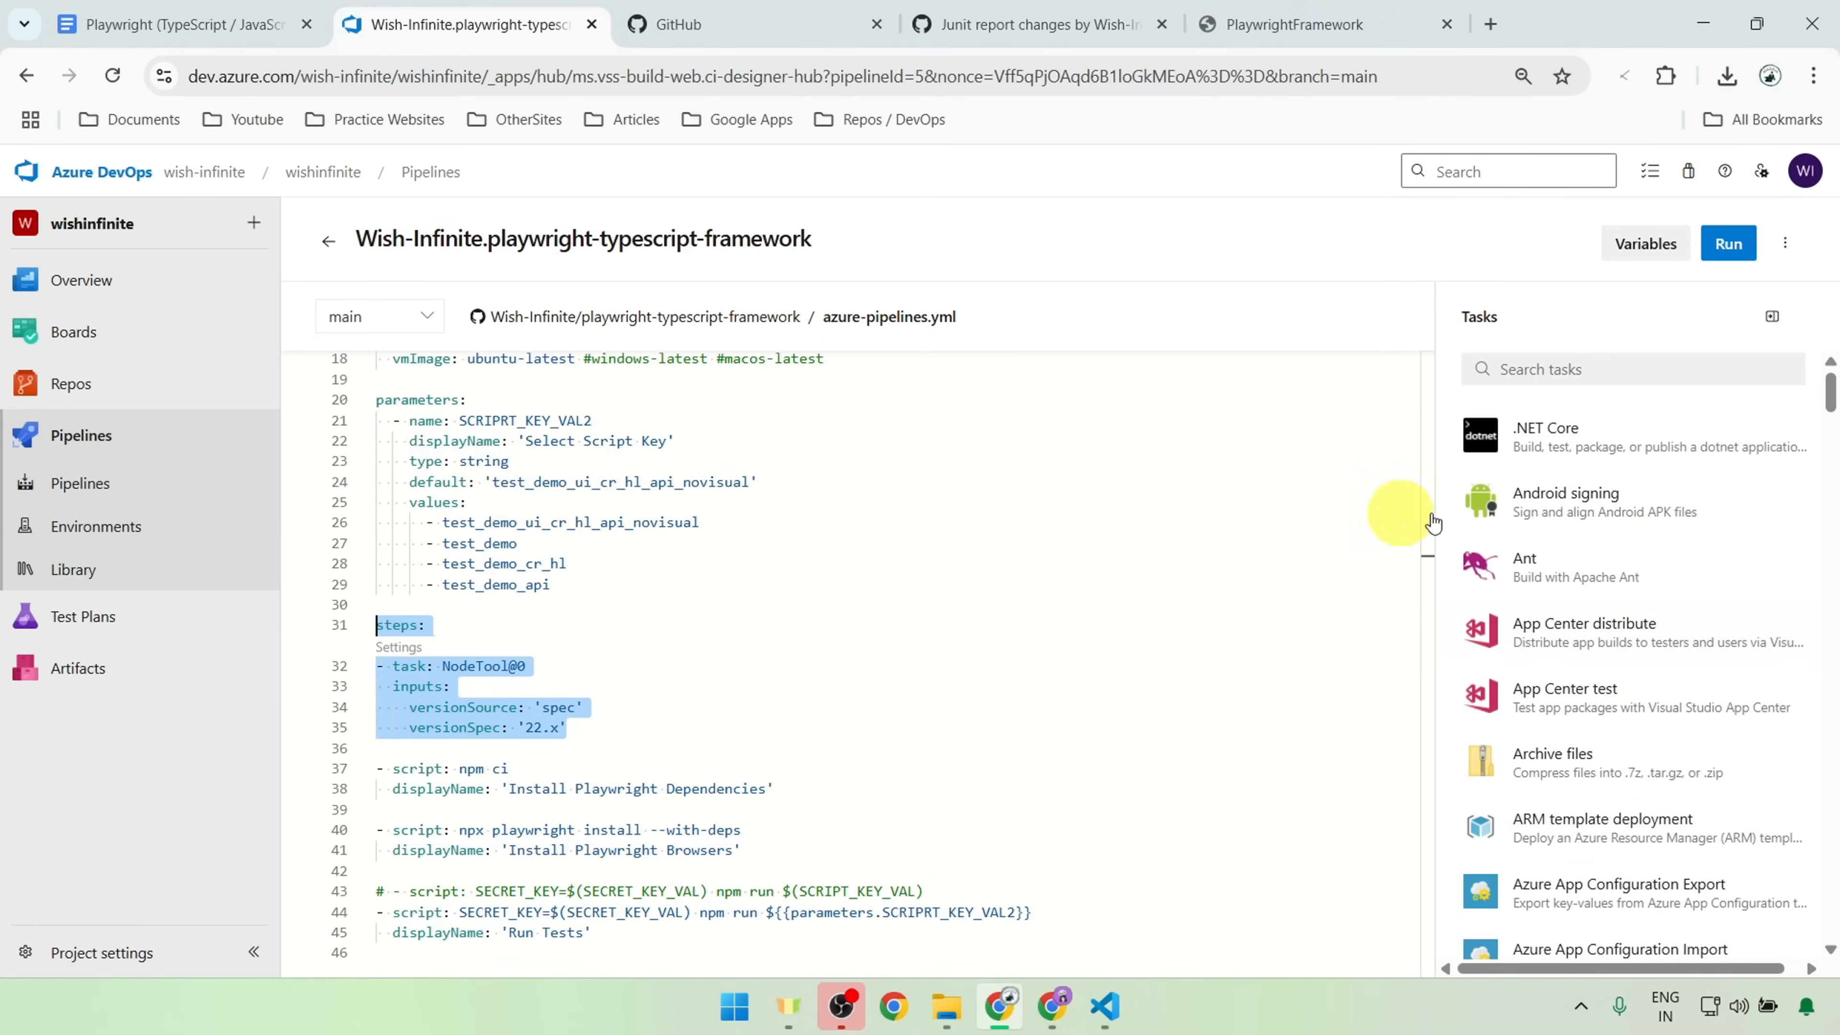
scroll(624, 653, "down", 2)
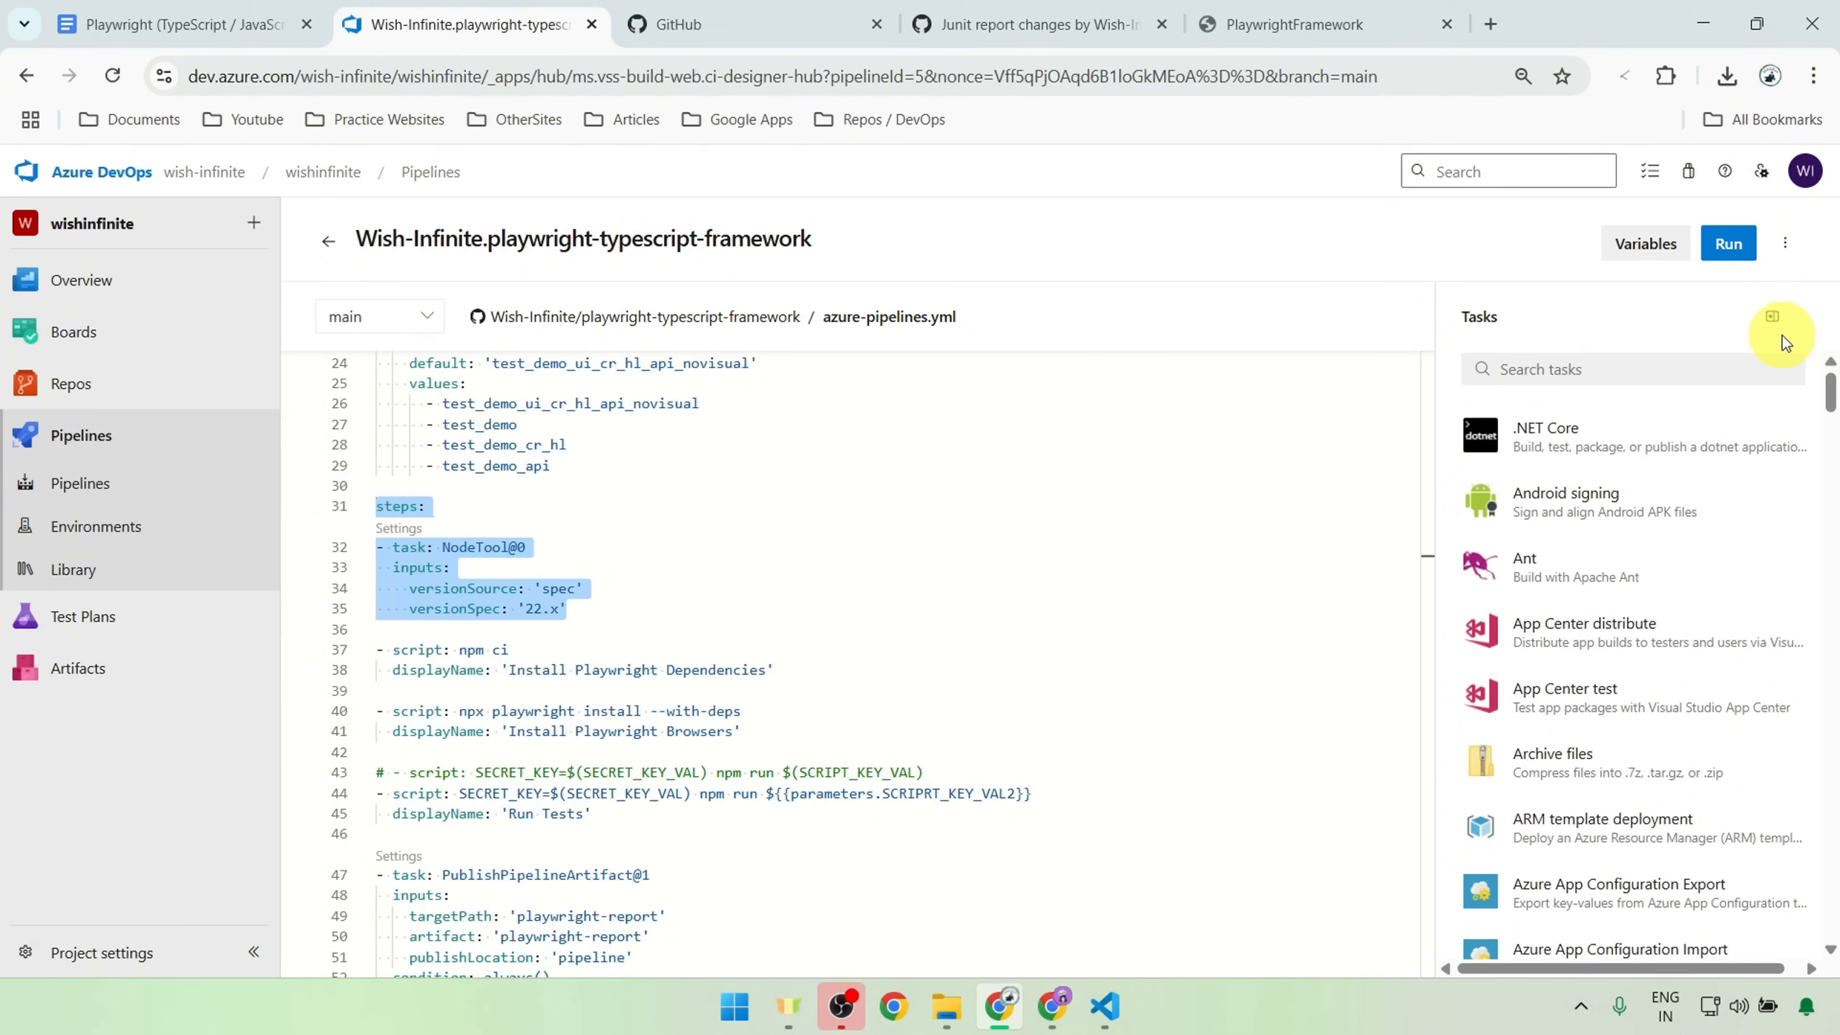
Step: Switch to VS Code and review the pending changes to playwright.config.ts against the committed version
key("alt+Tab")
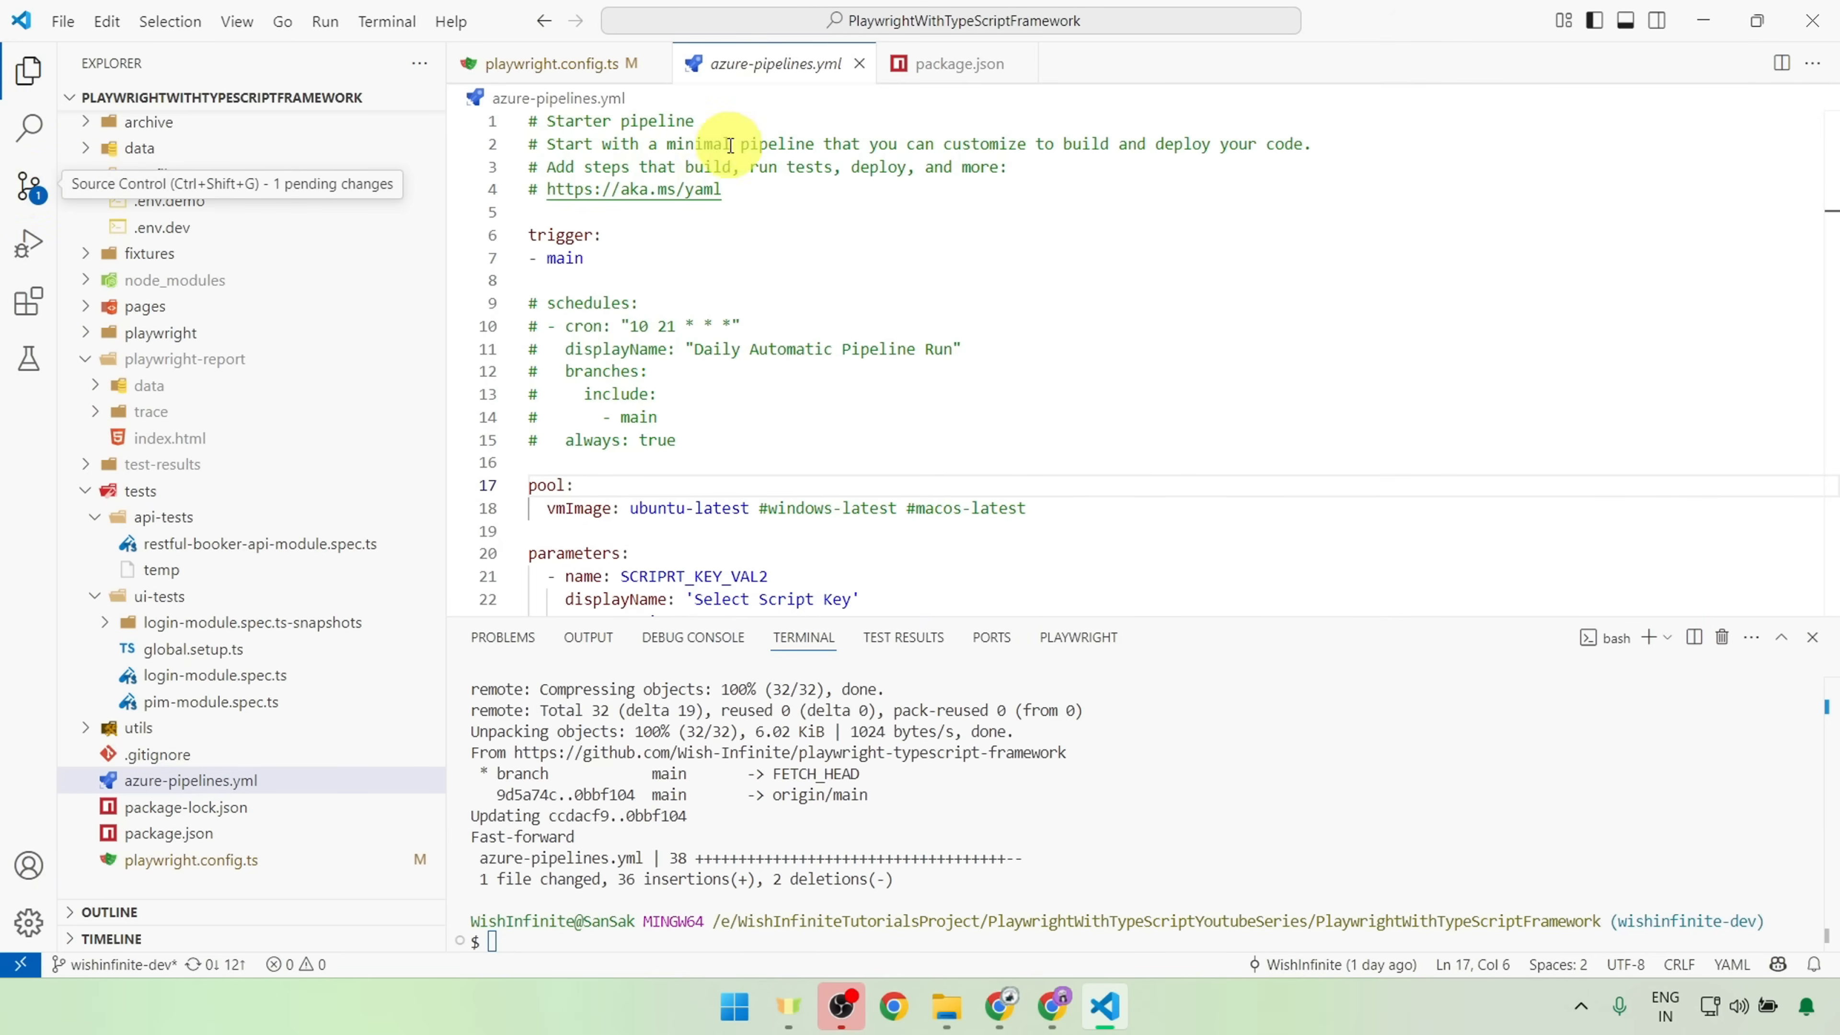
left_click(29, 187)
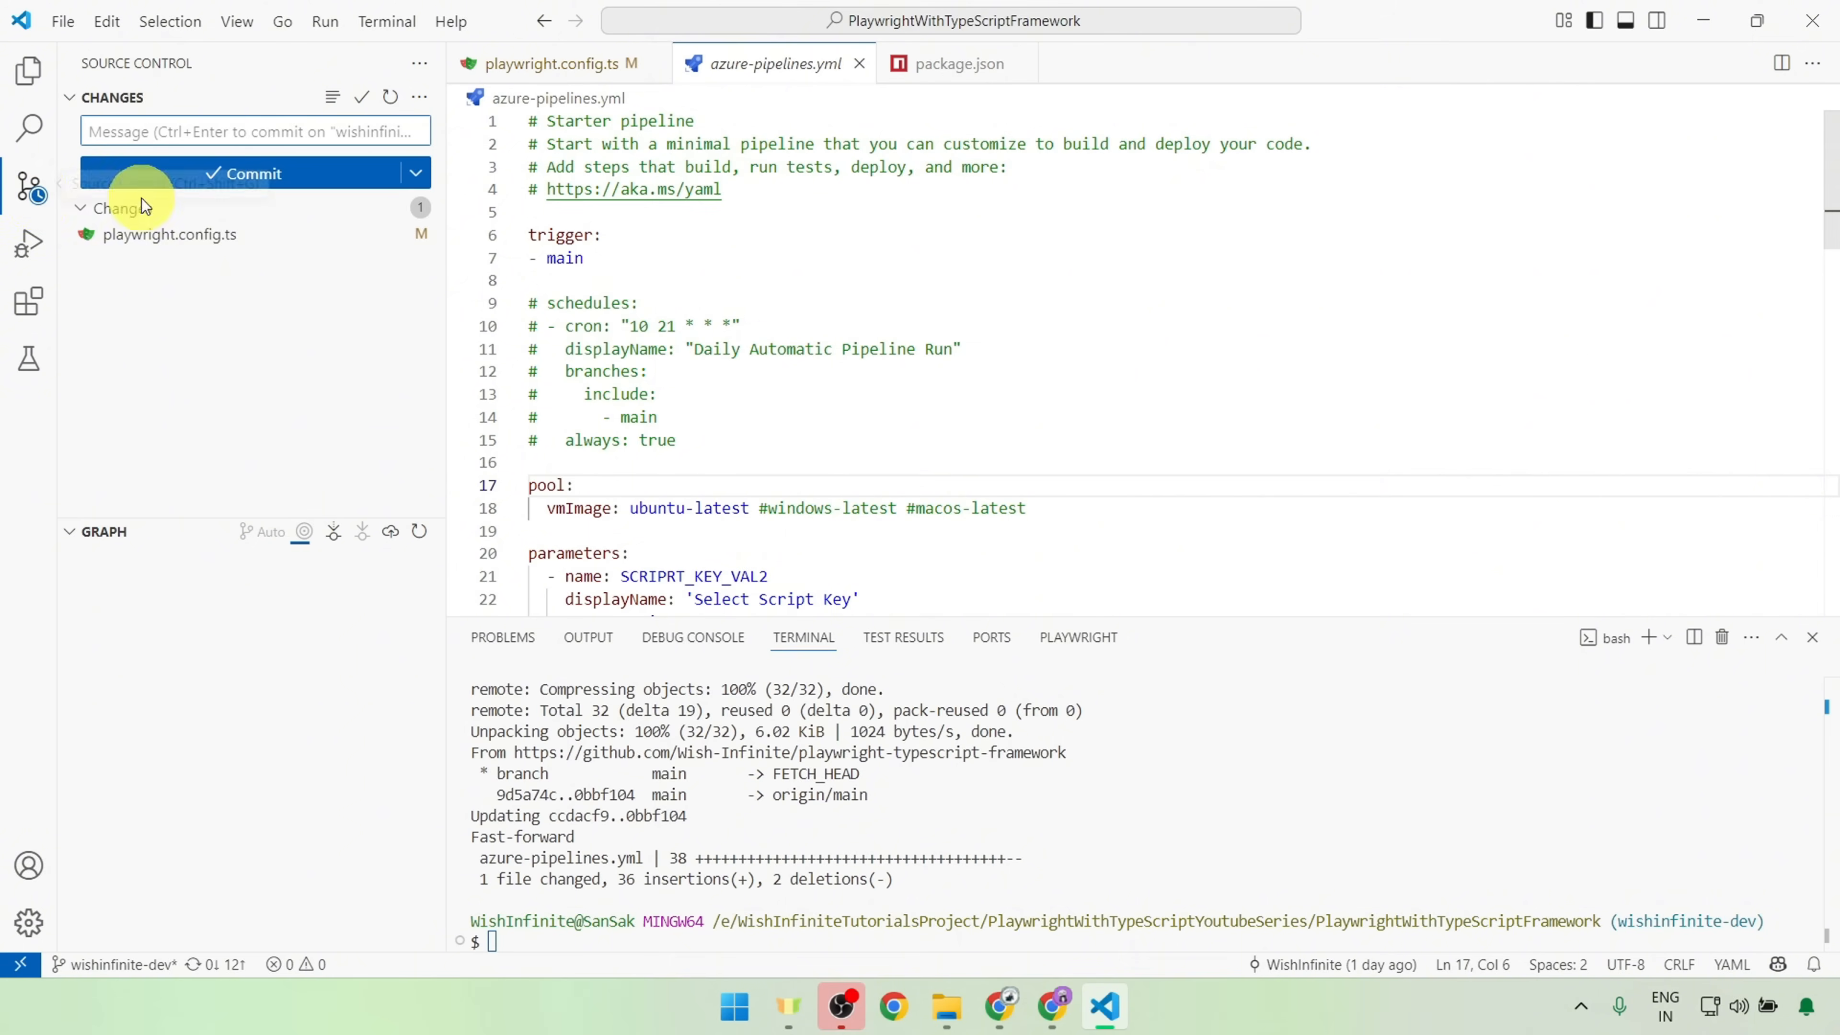
left_click(187, 245)
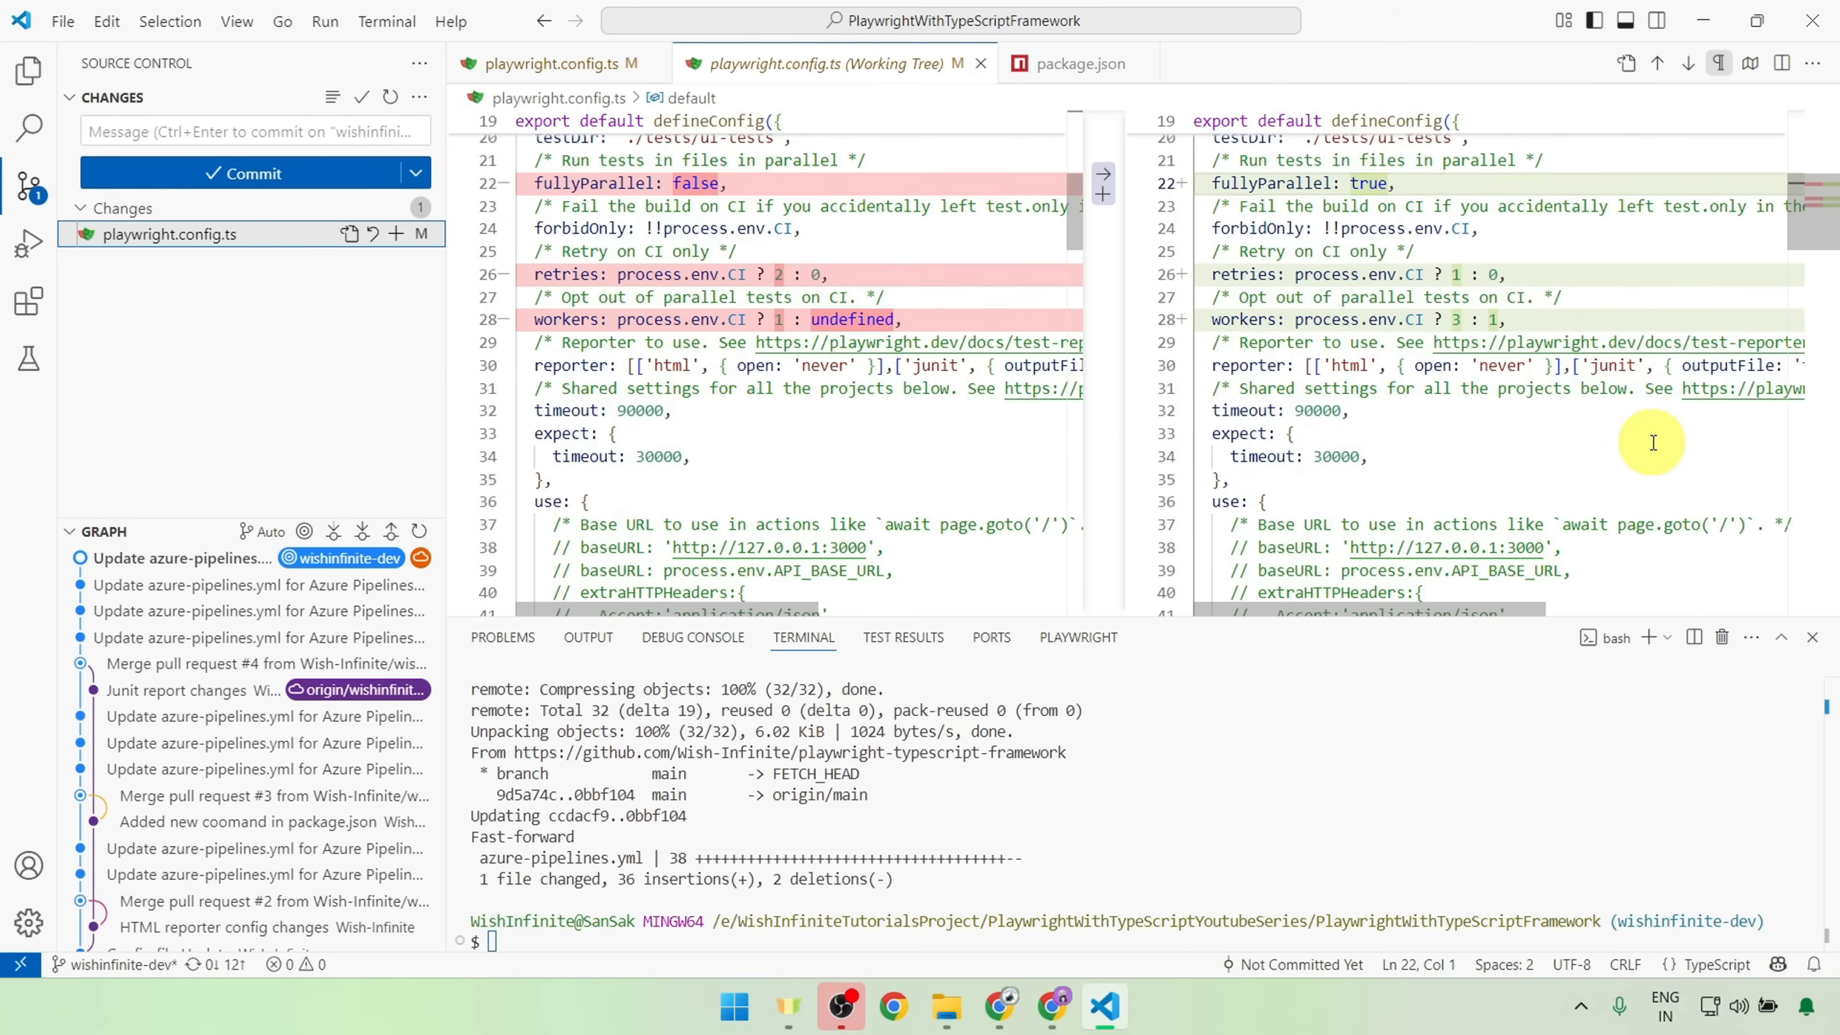
scroll(1652, 447, "down", 3)
scroll(1577, 442, "up", 7)
Step: Commit the playwright.config.ts changes with the message "Config Changes for CI" and sync them with origin/wishinfinite-dev
left_click(296, 126)
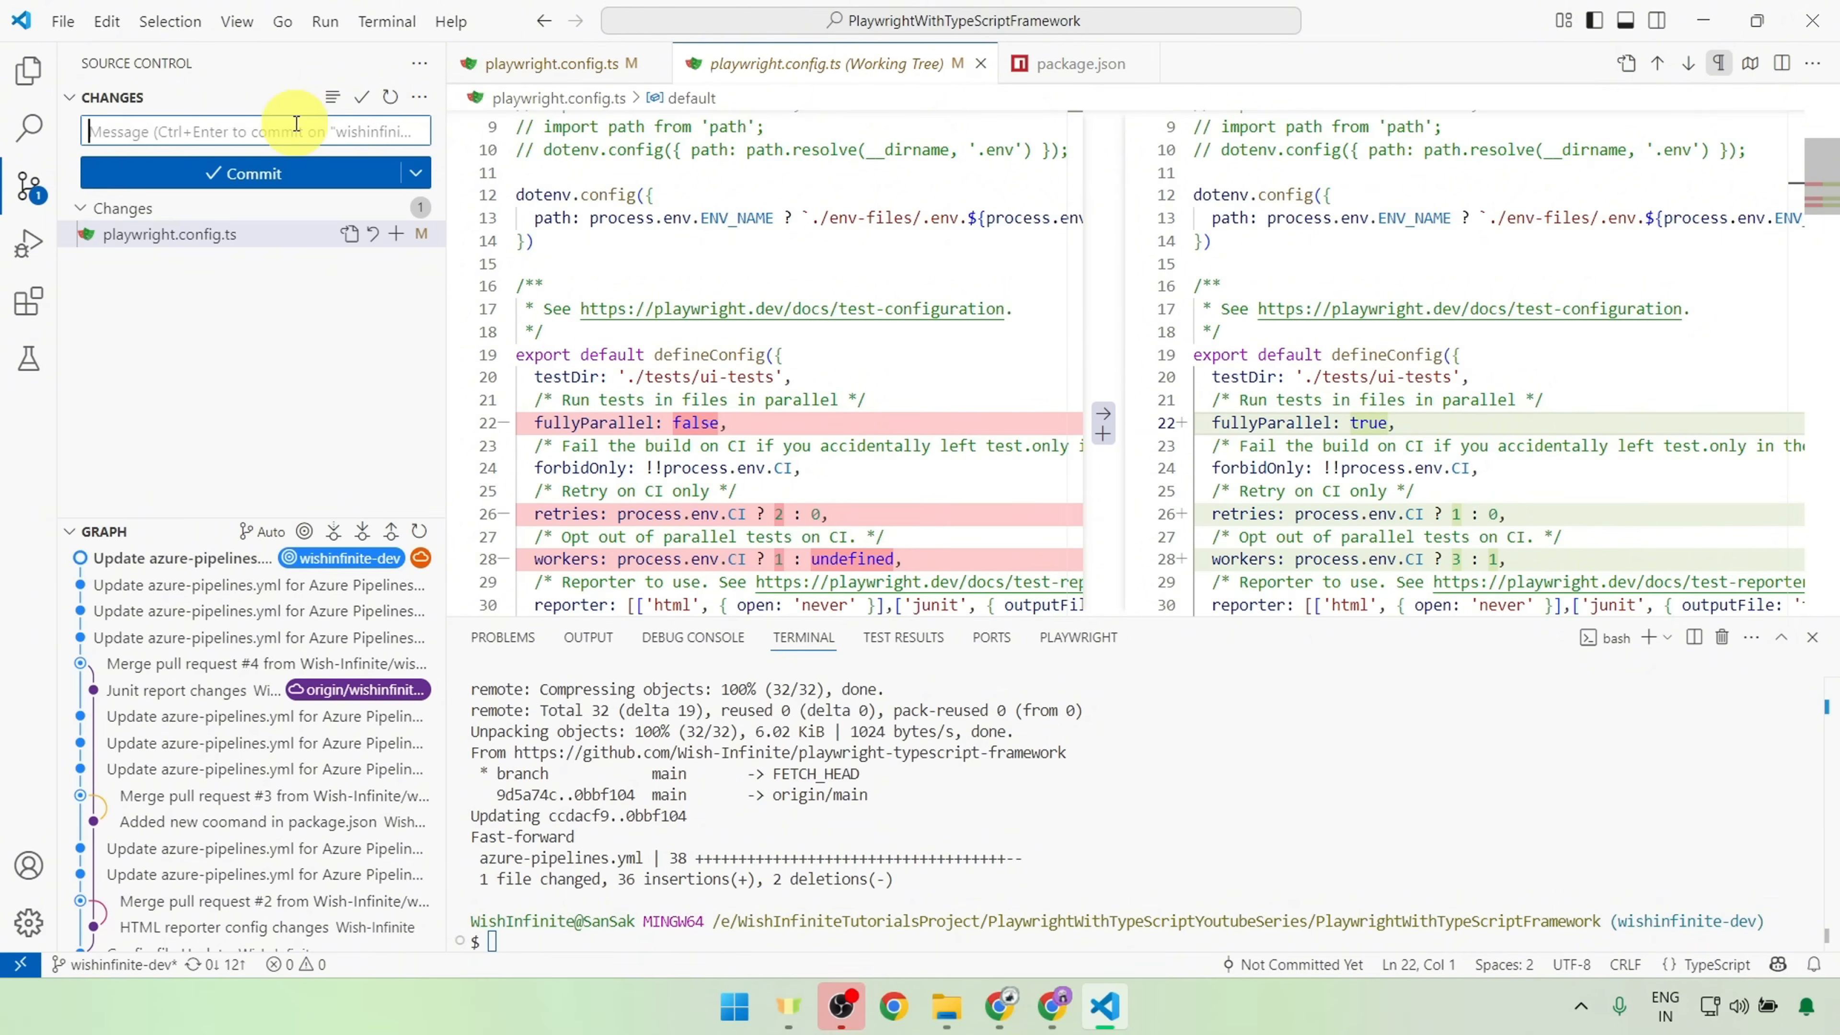
type("Config Changes for CI")
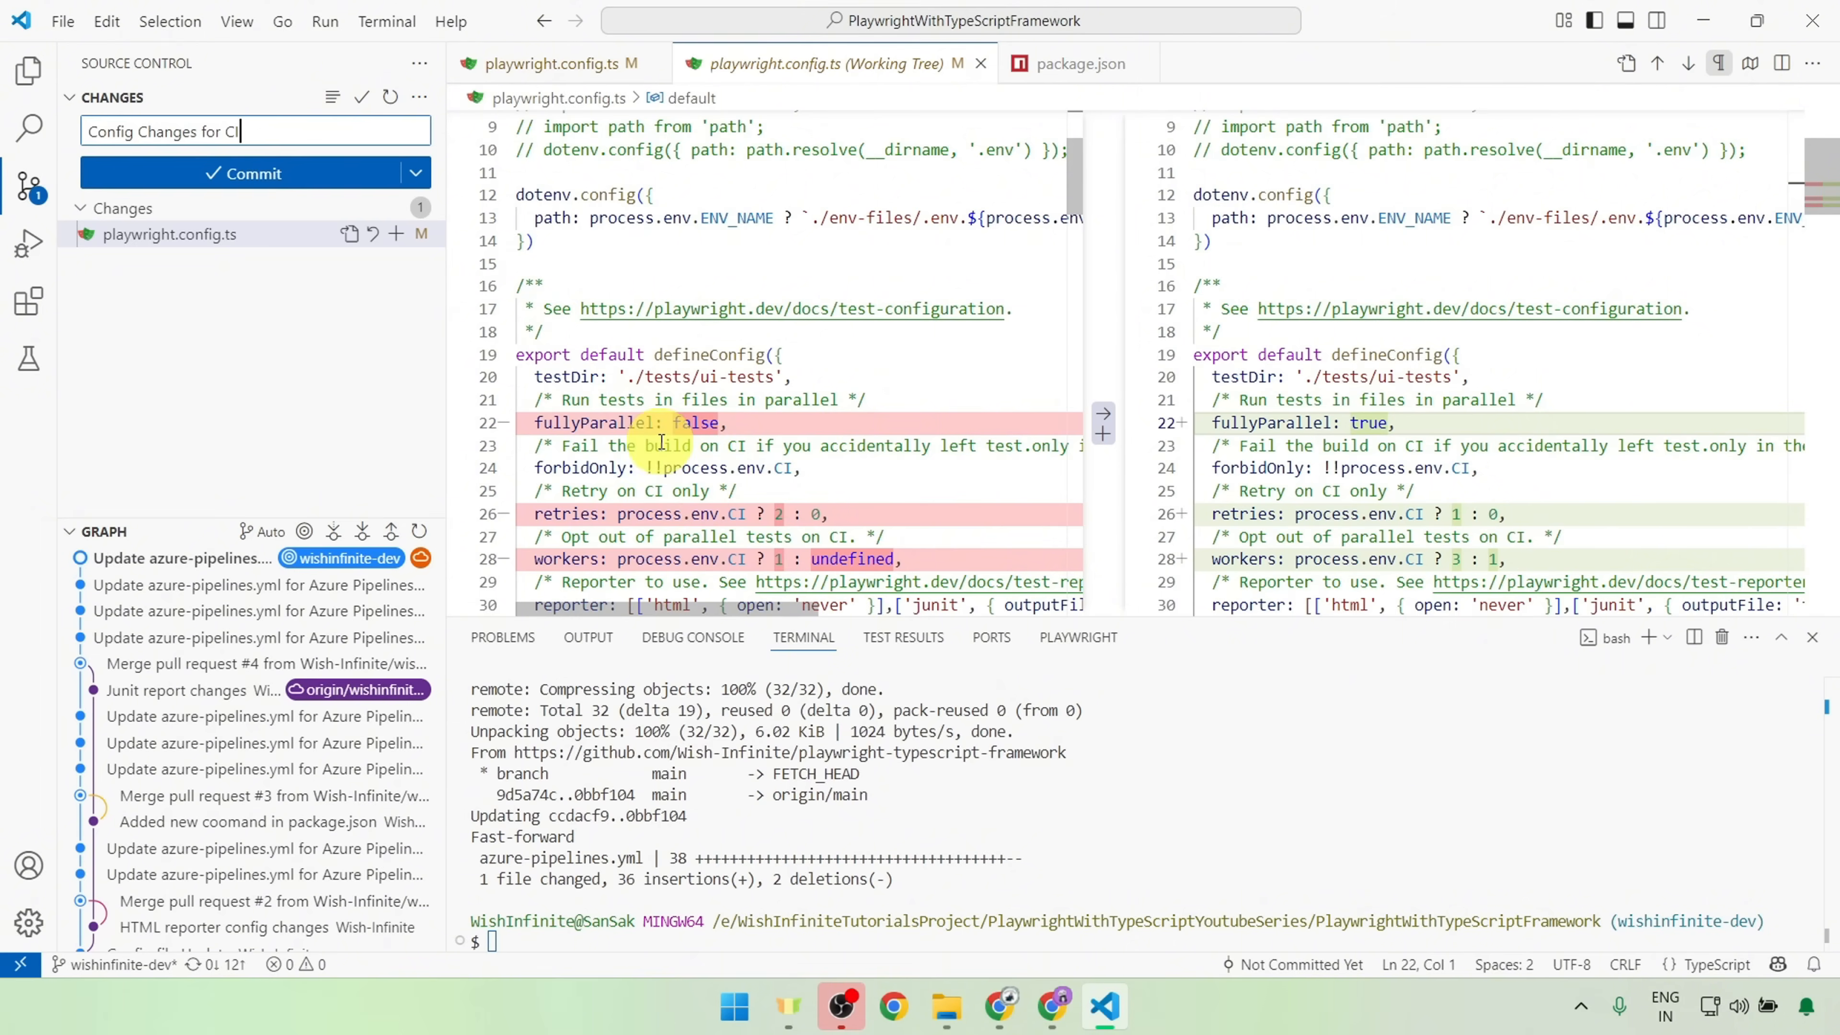
scroll(840, 507, "down", 2)
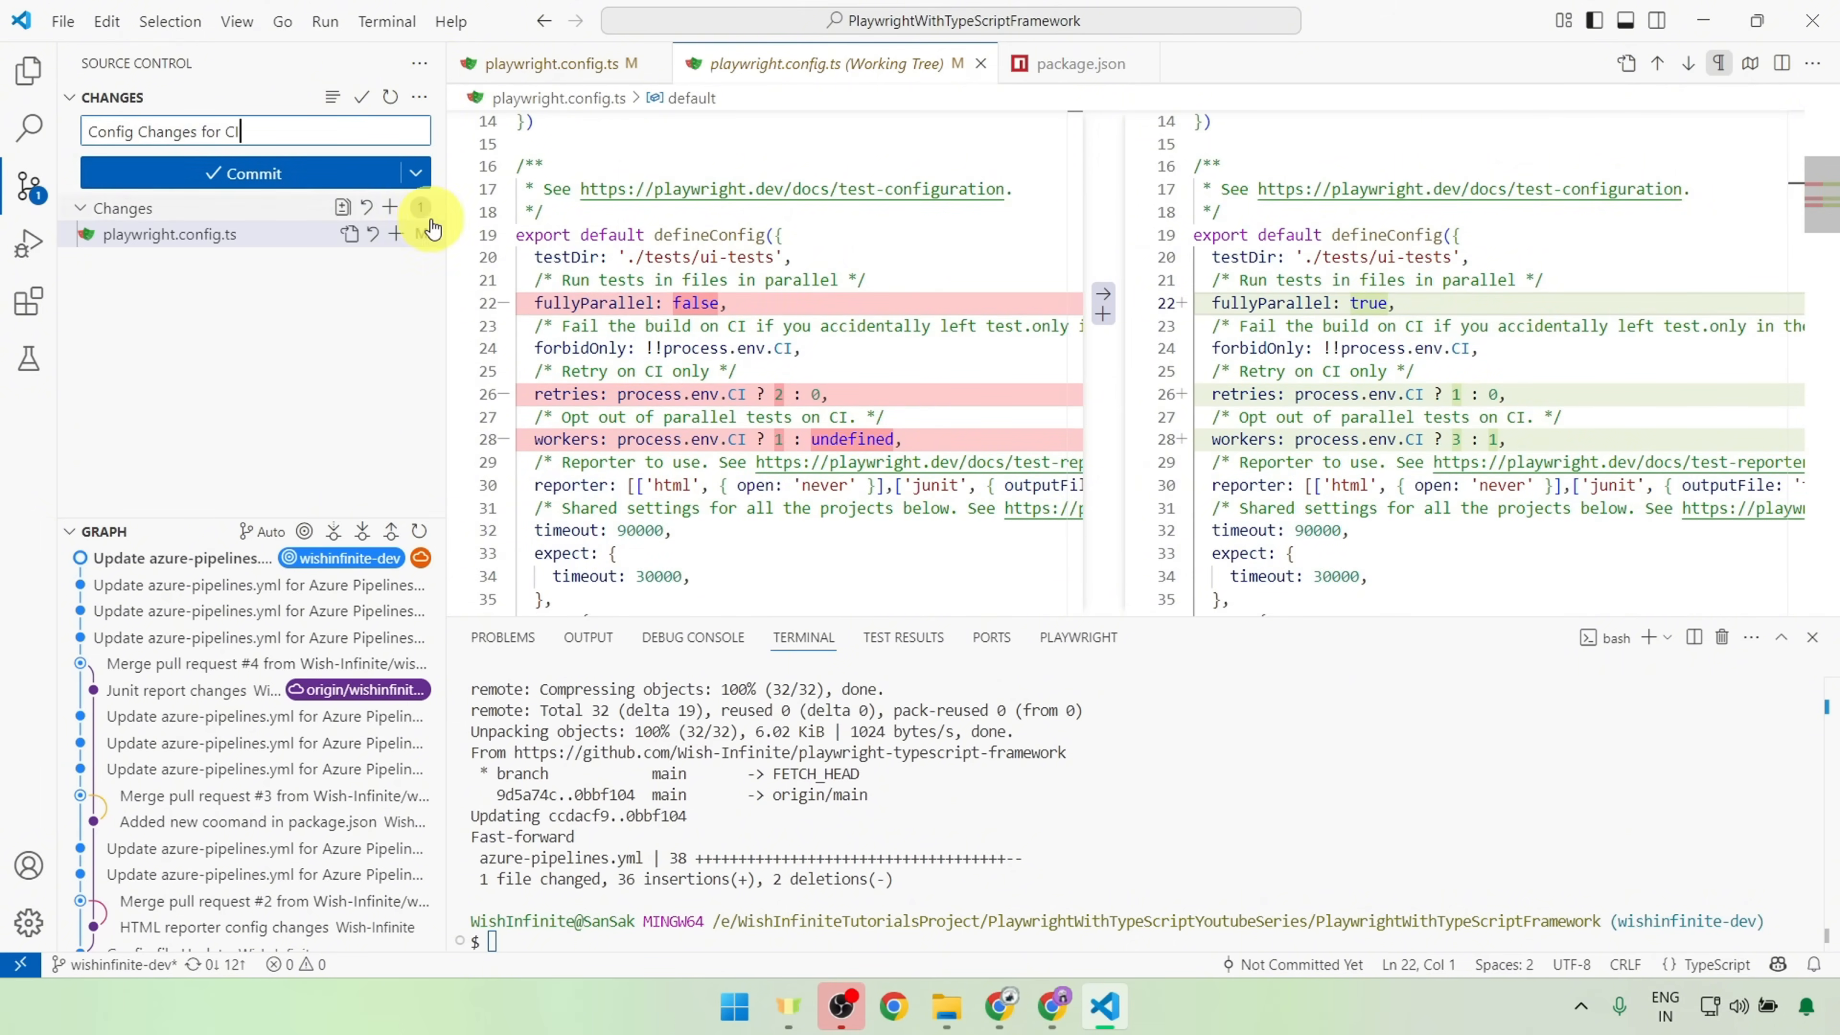
left_click(274, 172)
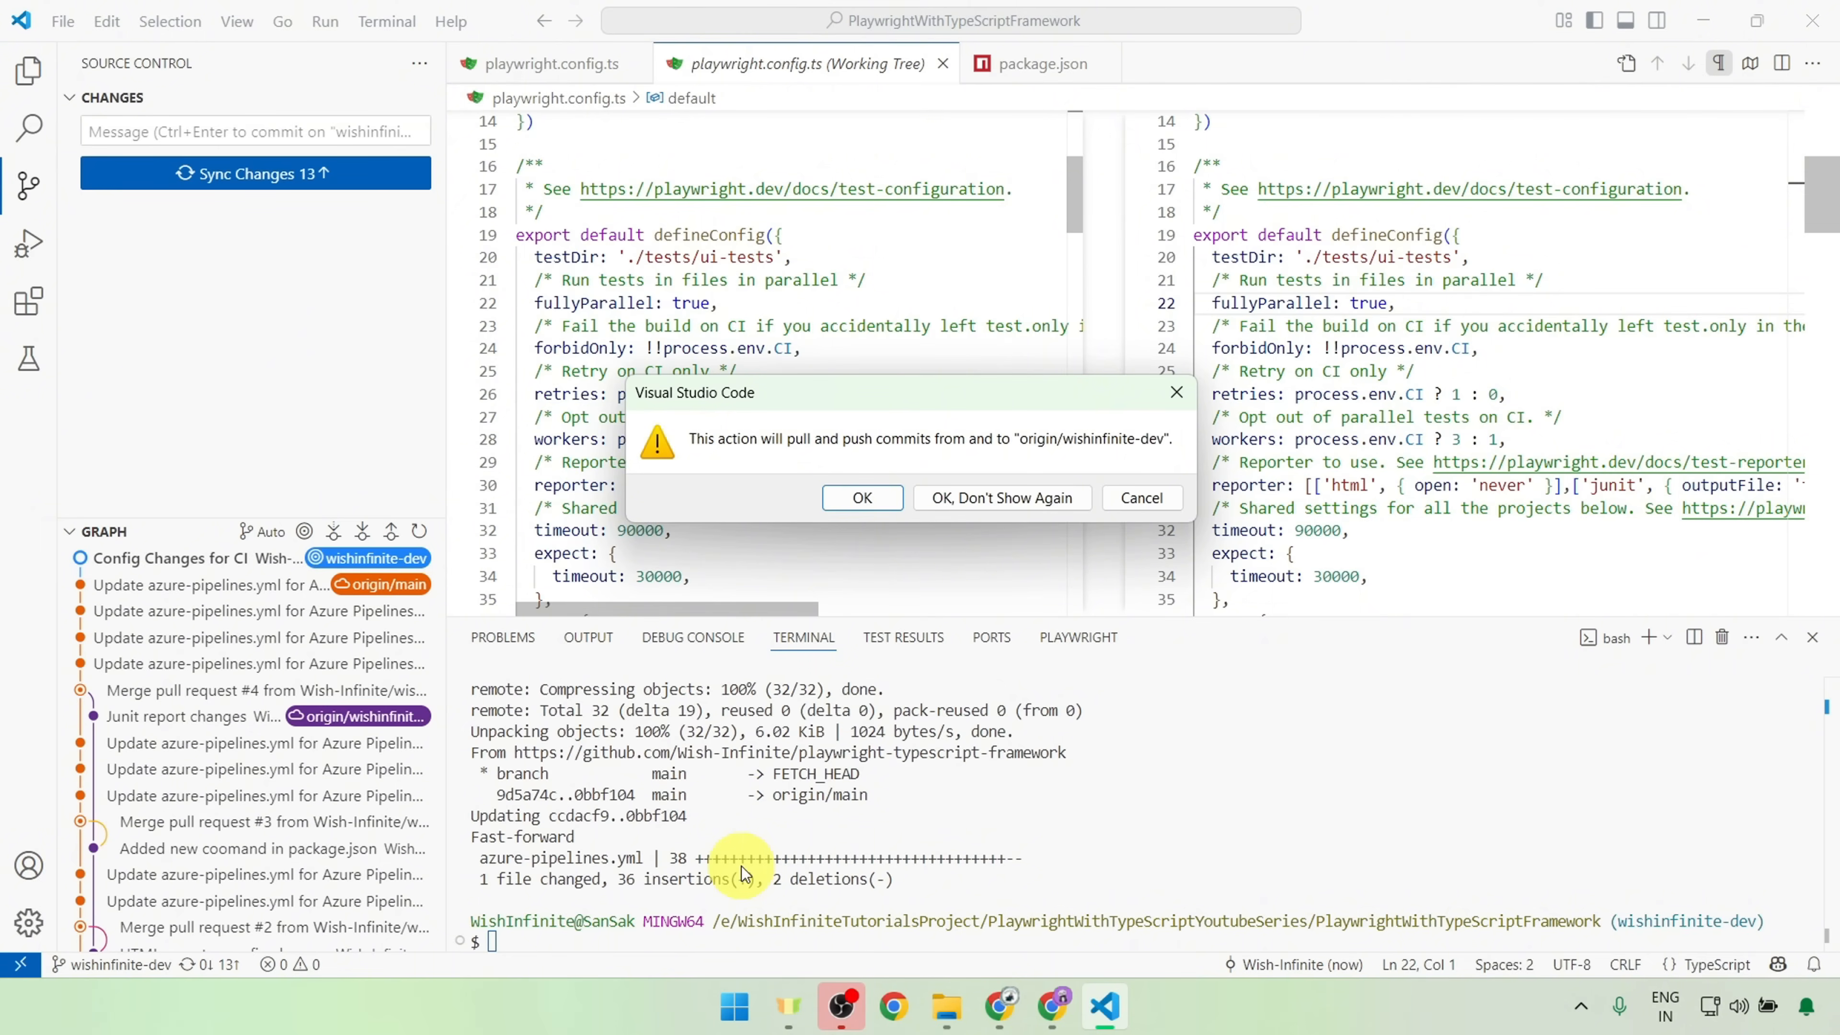
left_click(878, 502)
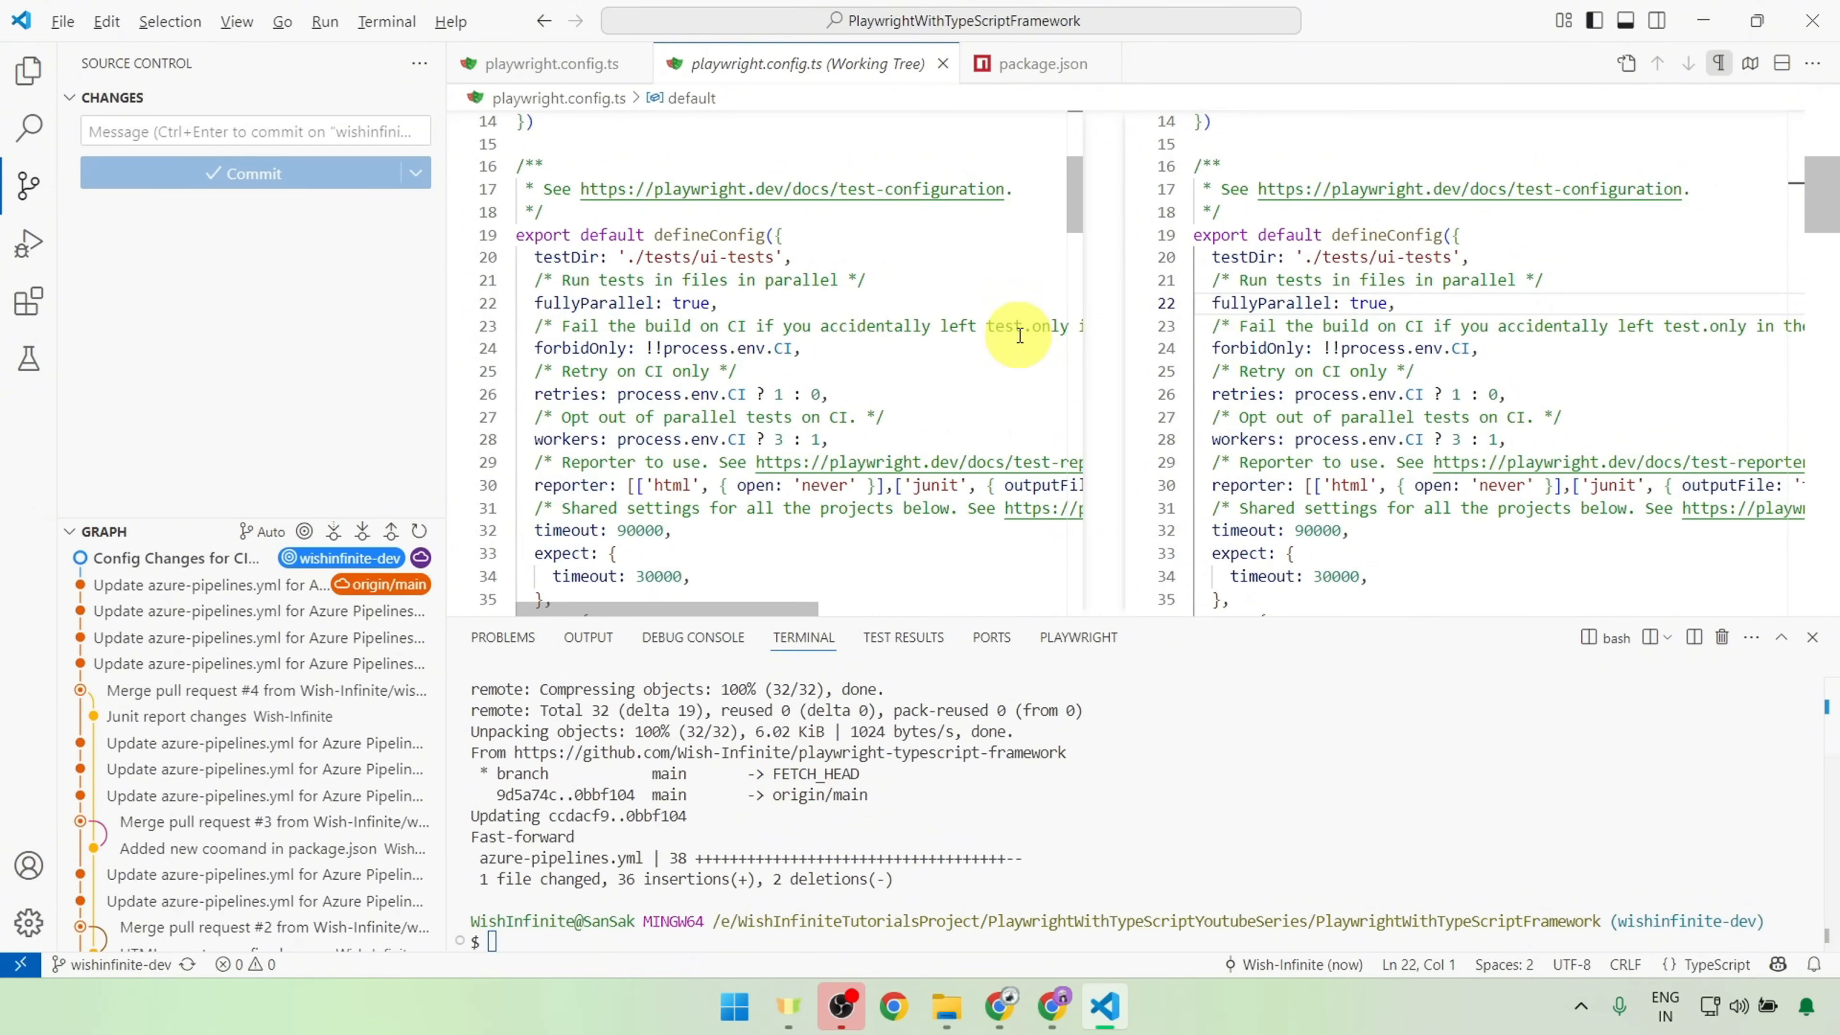
Step: Switch to GitHub in Chrome, review the branch differences, and create the pull request "Config Changes for CI" from wishinfinite-dev into main
key("alt+Tab")
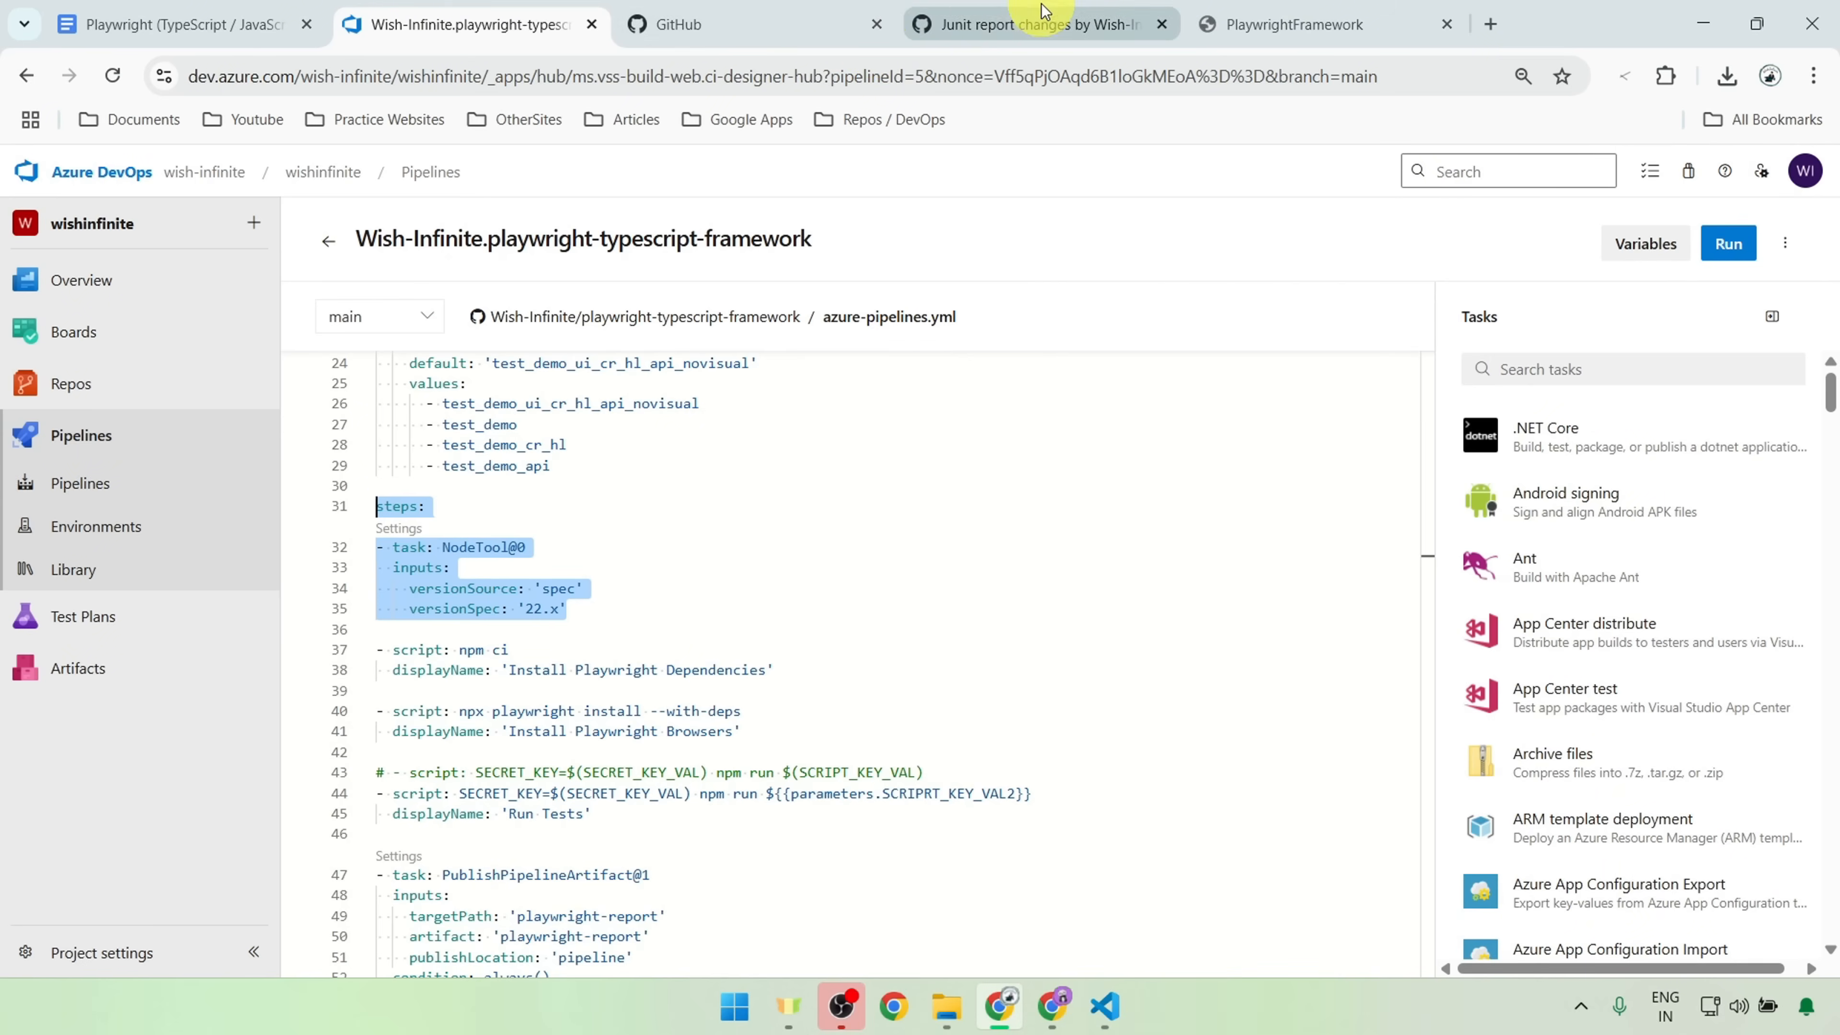
left_click(1028, 24)
left_click(250, 231)
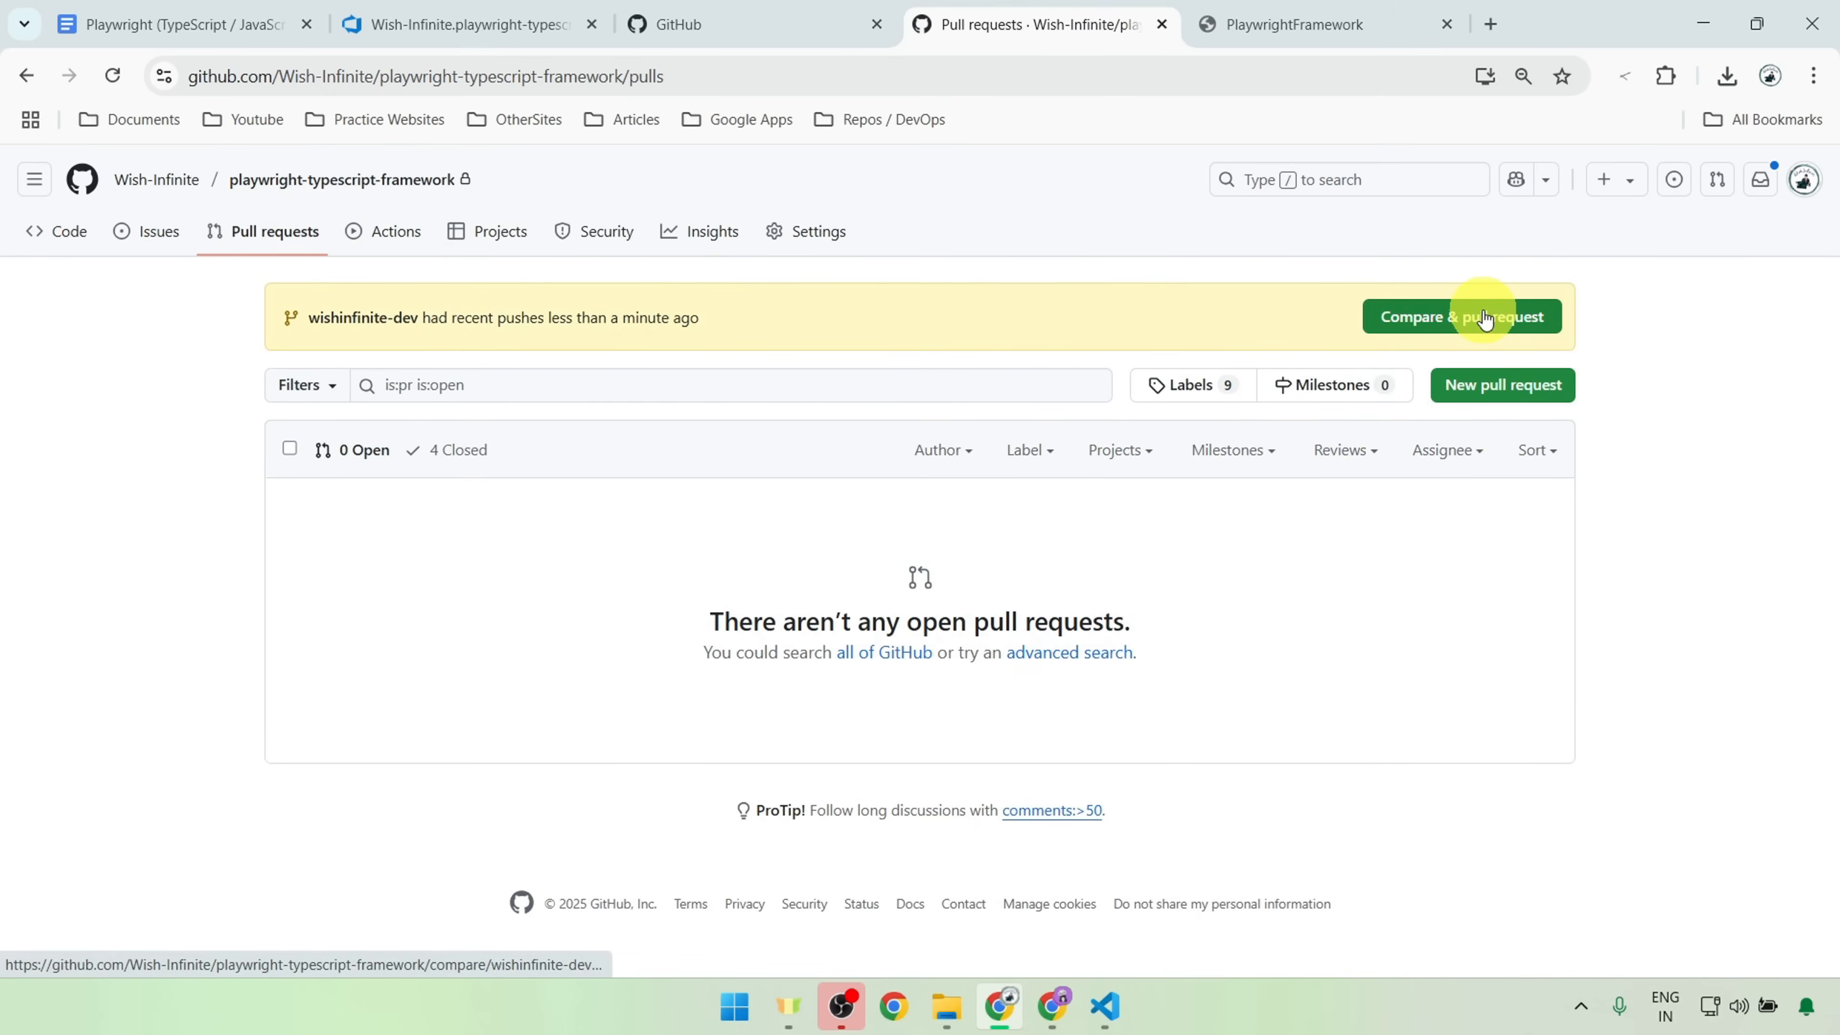
left_click(1485, 318)
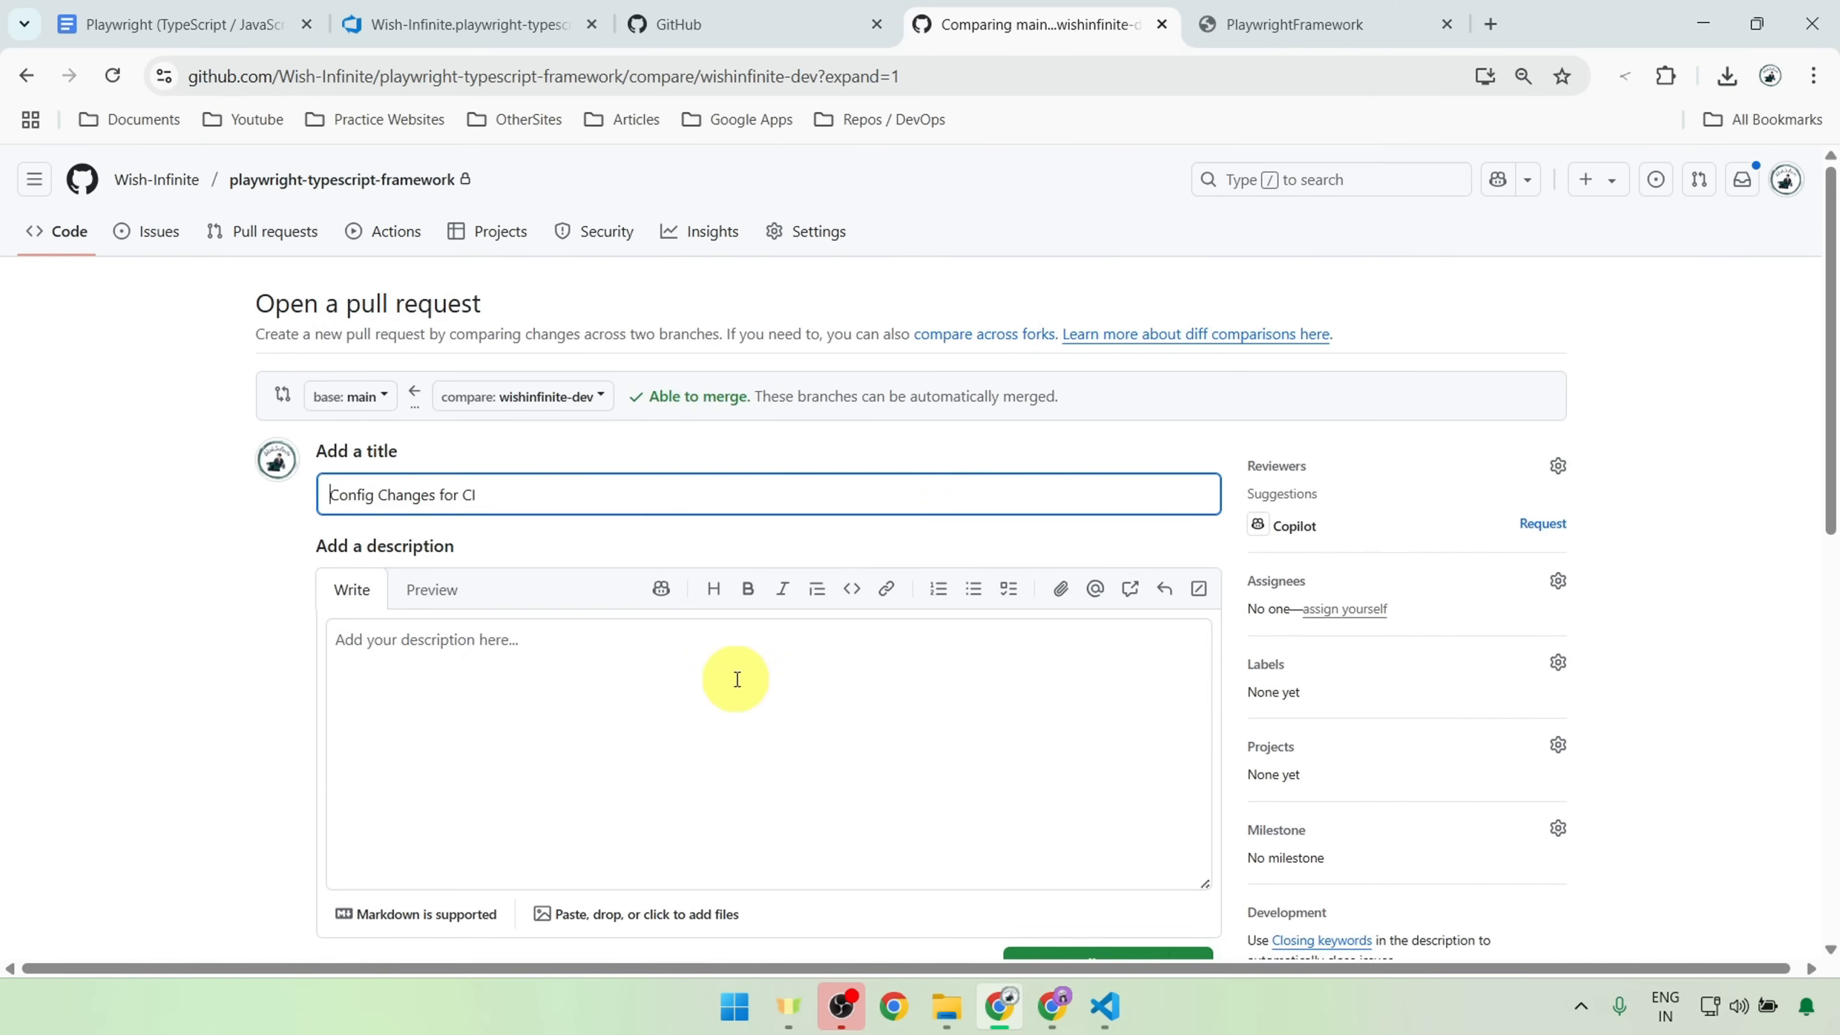
scroll(1041, 671, "down", 8)
scroll(1040, 664, "down", 4)
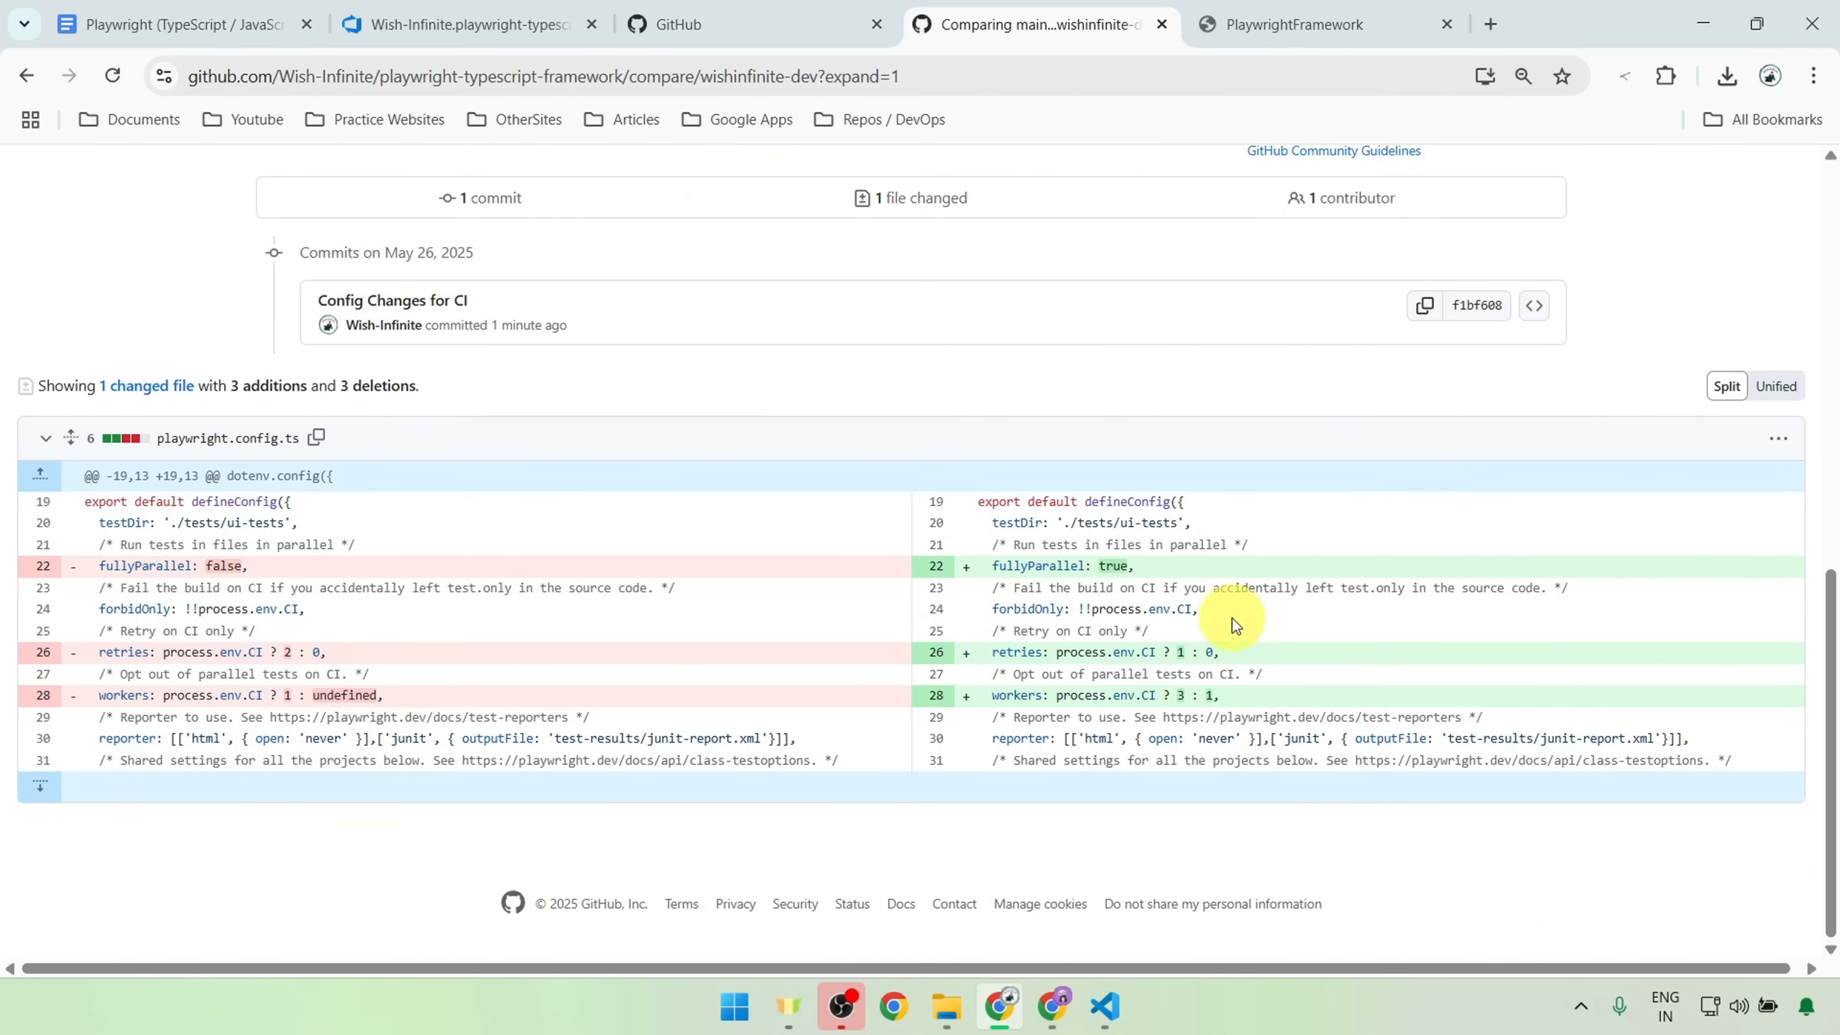
scroll(1178, 692, "up", 12)
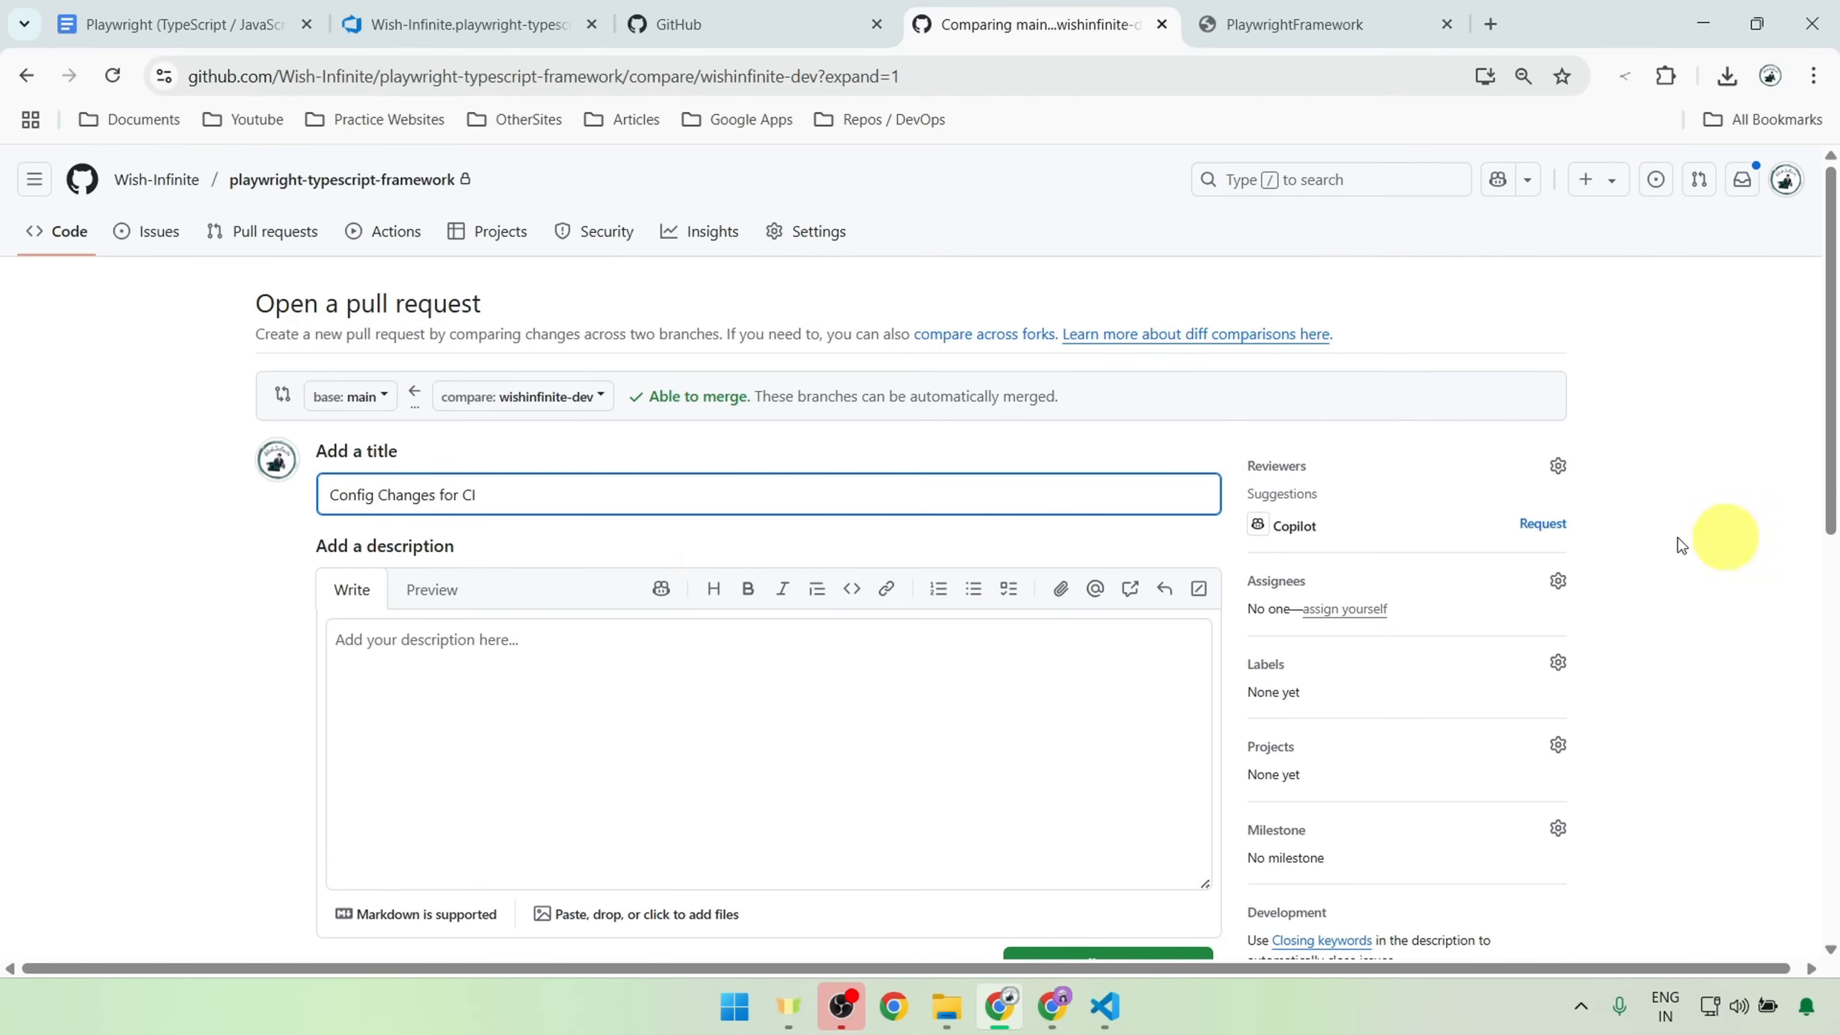
triple_click(538, 493)
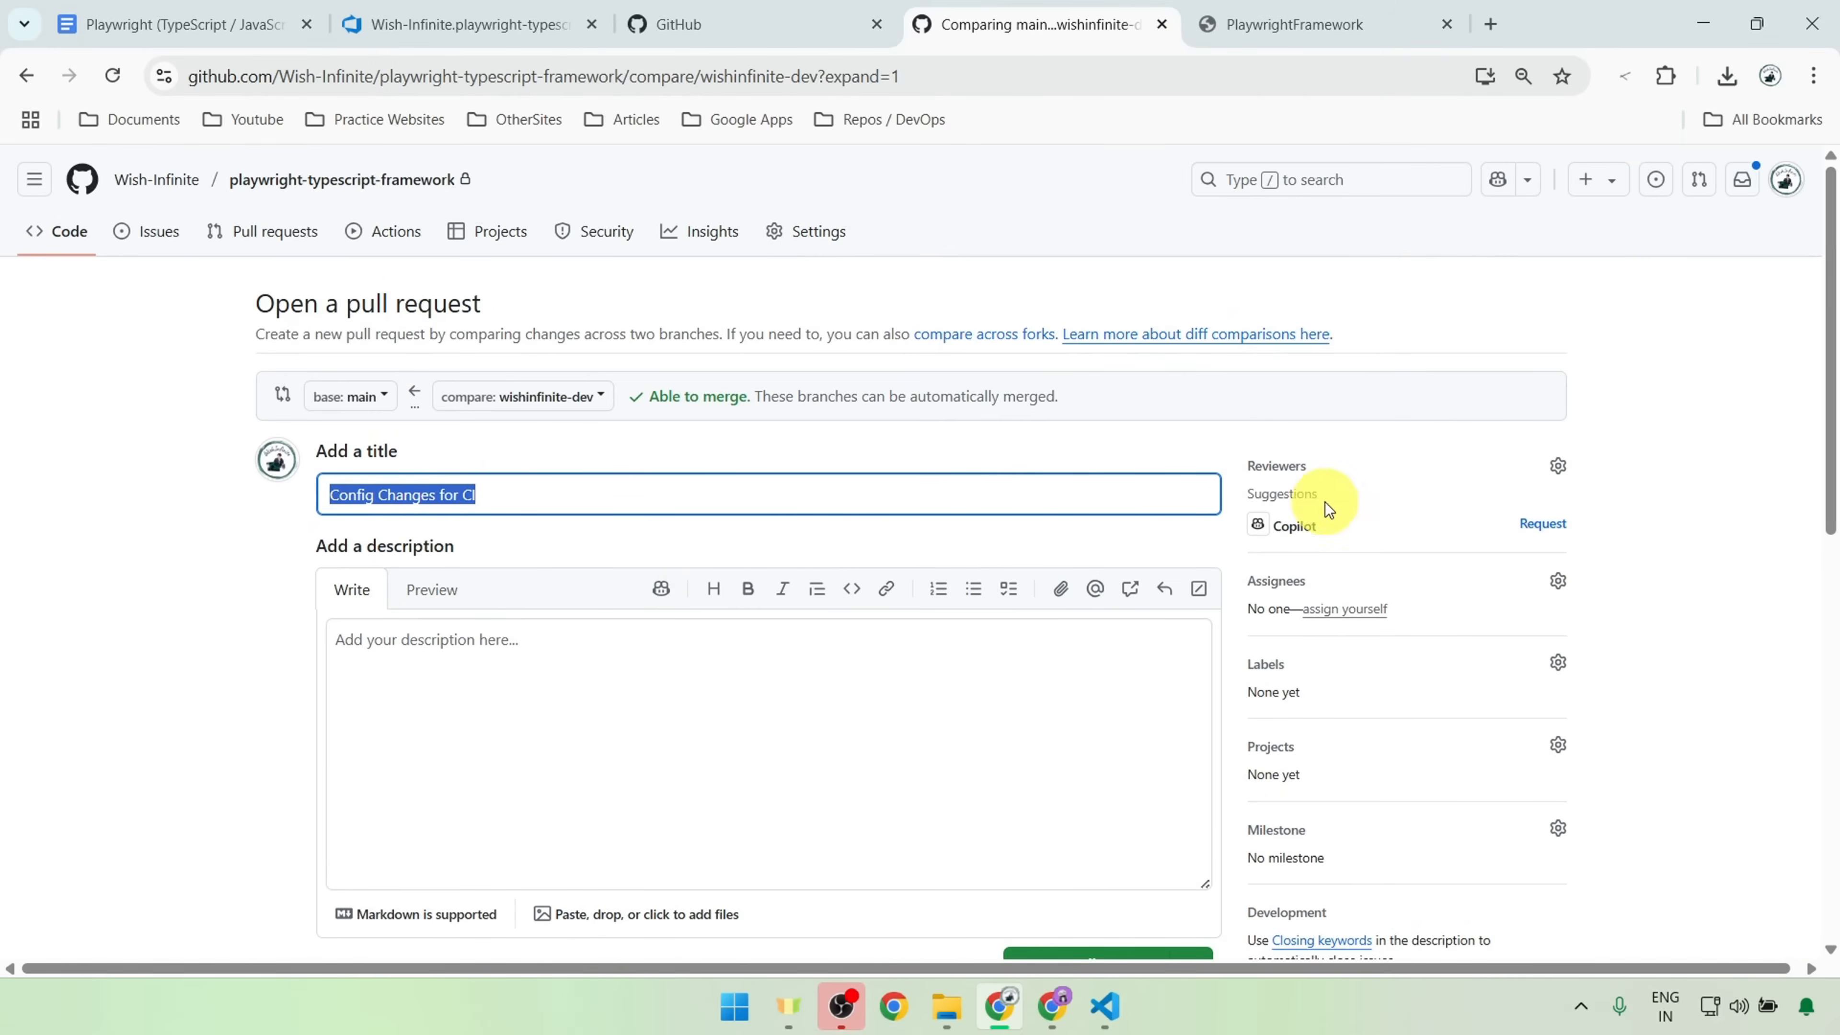
scroll(1051, 776, "down", 5)
left_click(1075, 609)
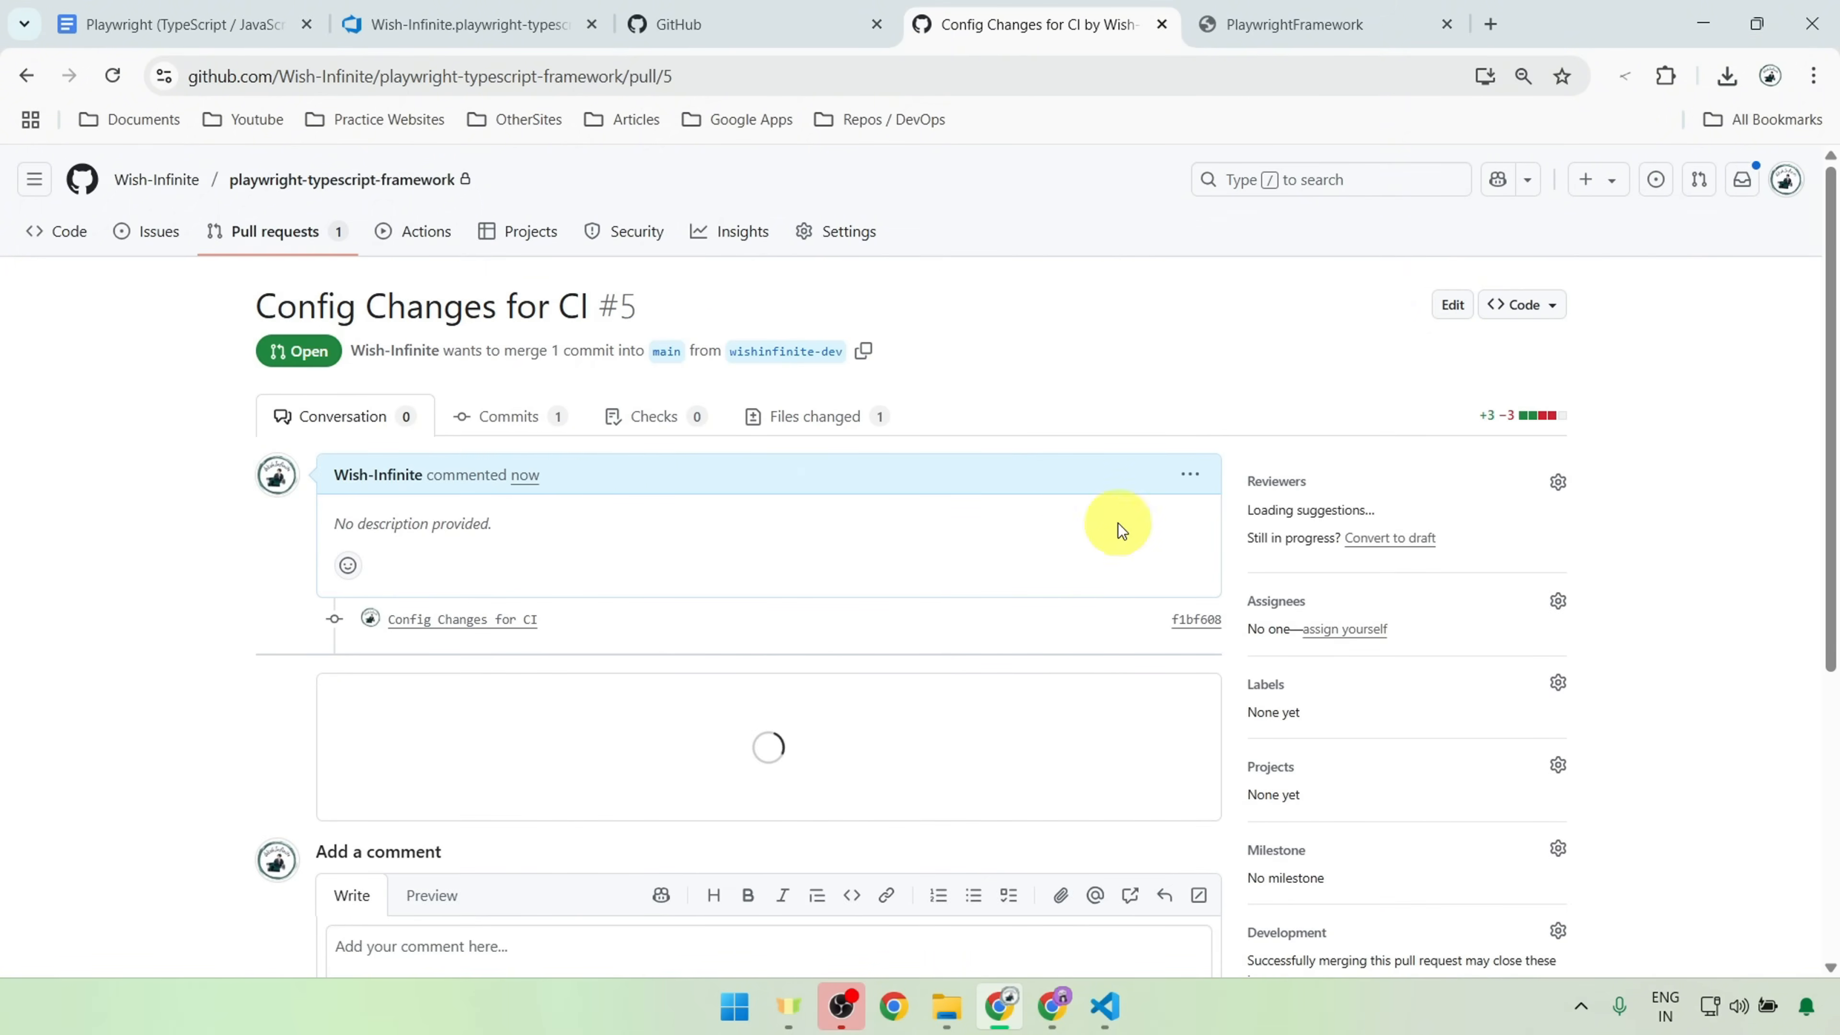
Step: Wait for the automatic merge check, then merge the "Config Changes for CI" pull request into main with the default commit message
scroll(817, 492, "down", 3)
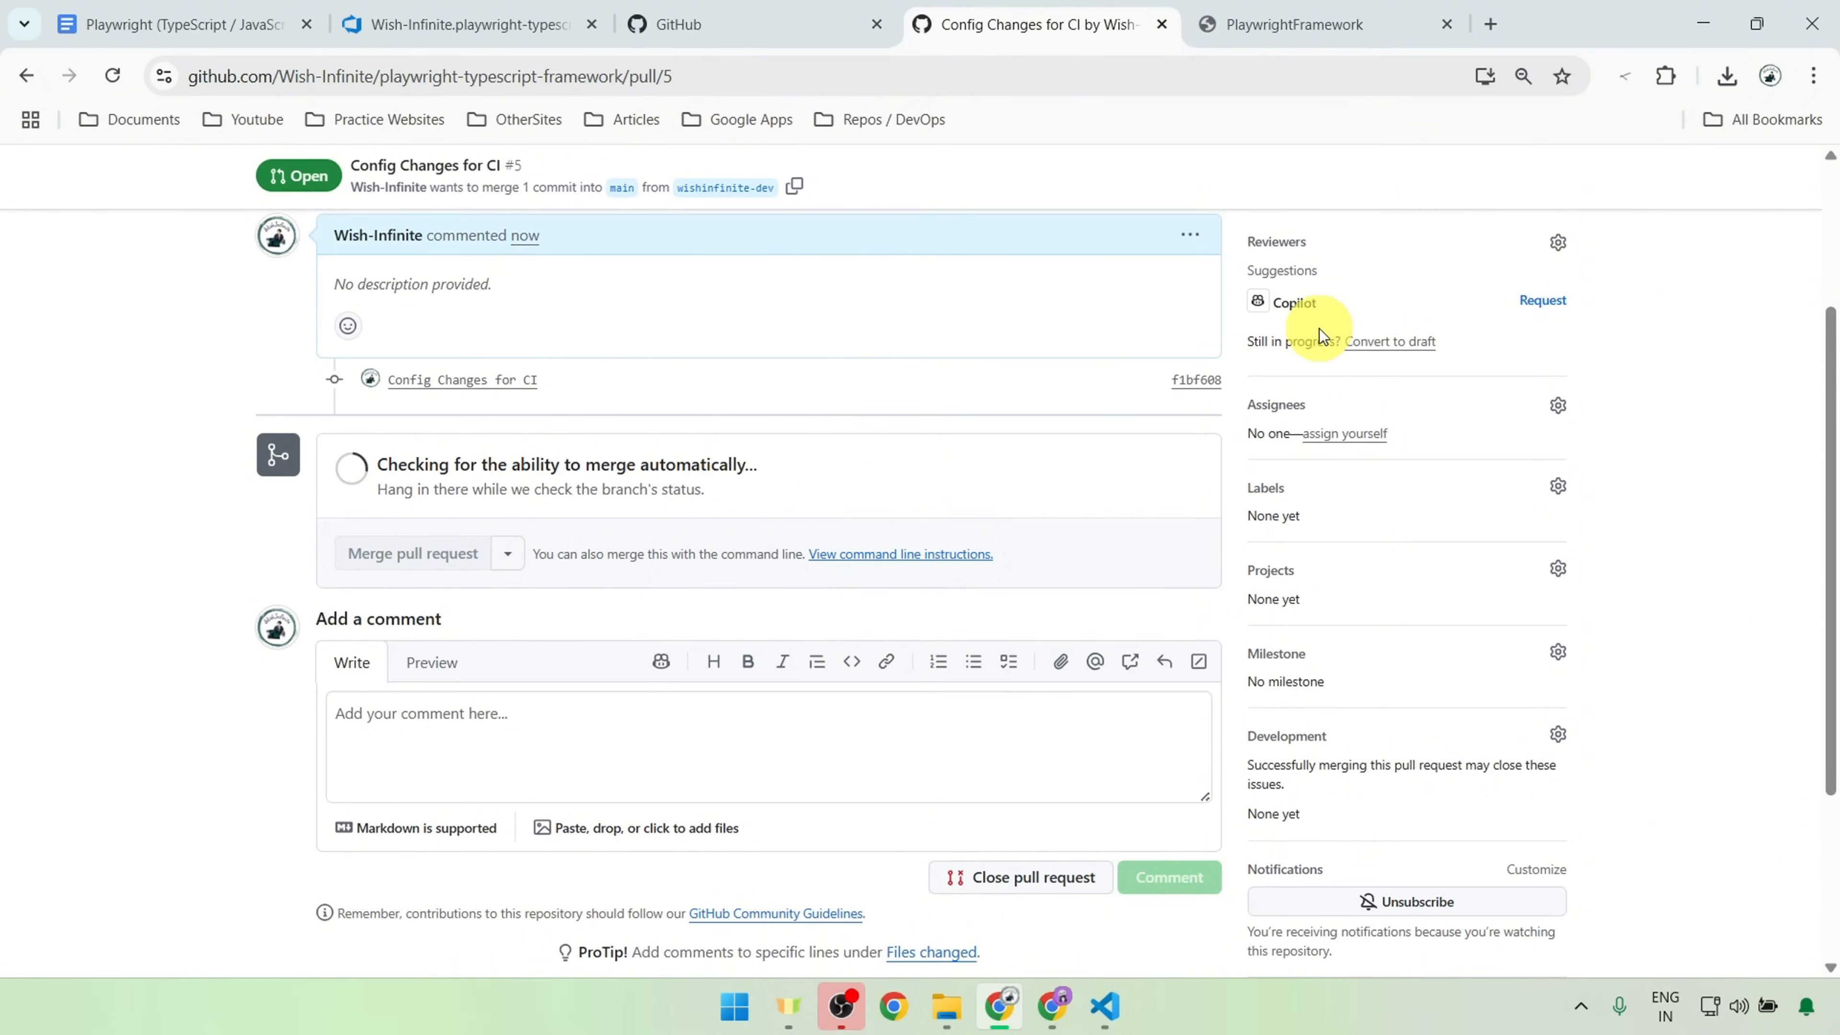
scroll(1019, 497, "up", 3)
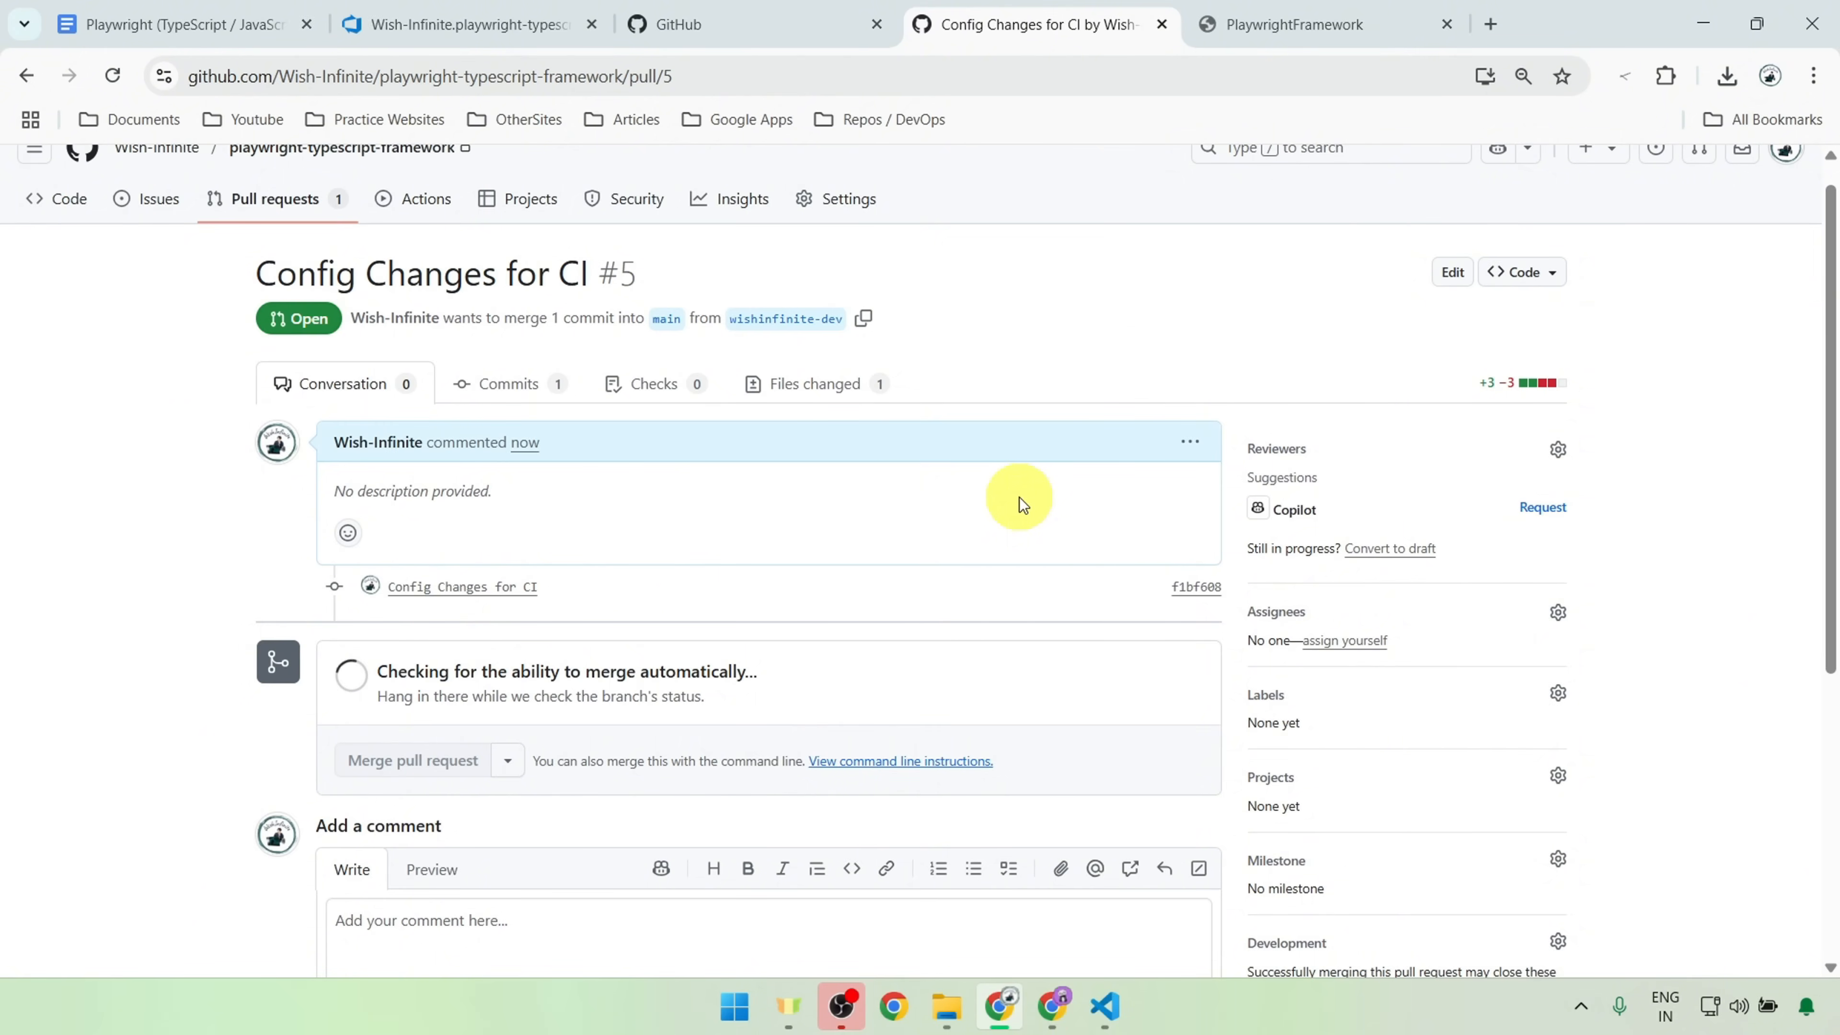
left_click_drag(373, 671, 831, 669)
mouse_move(362, 744)
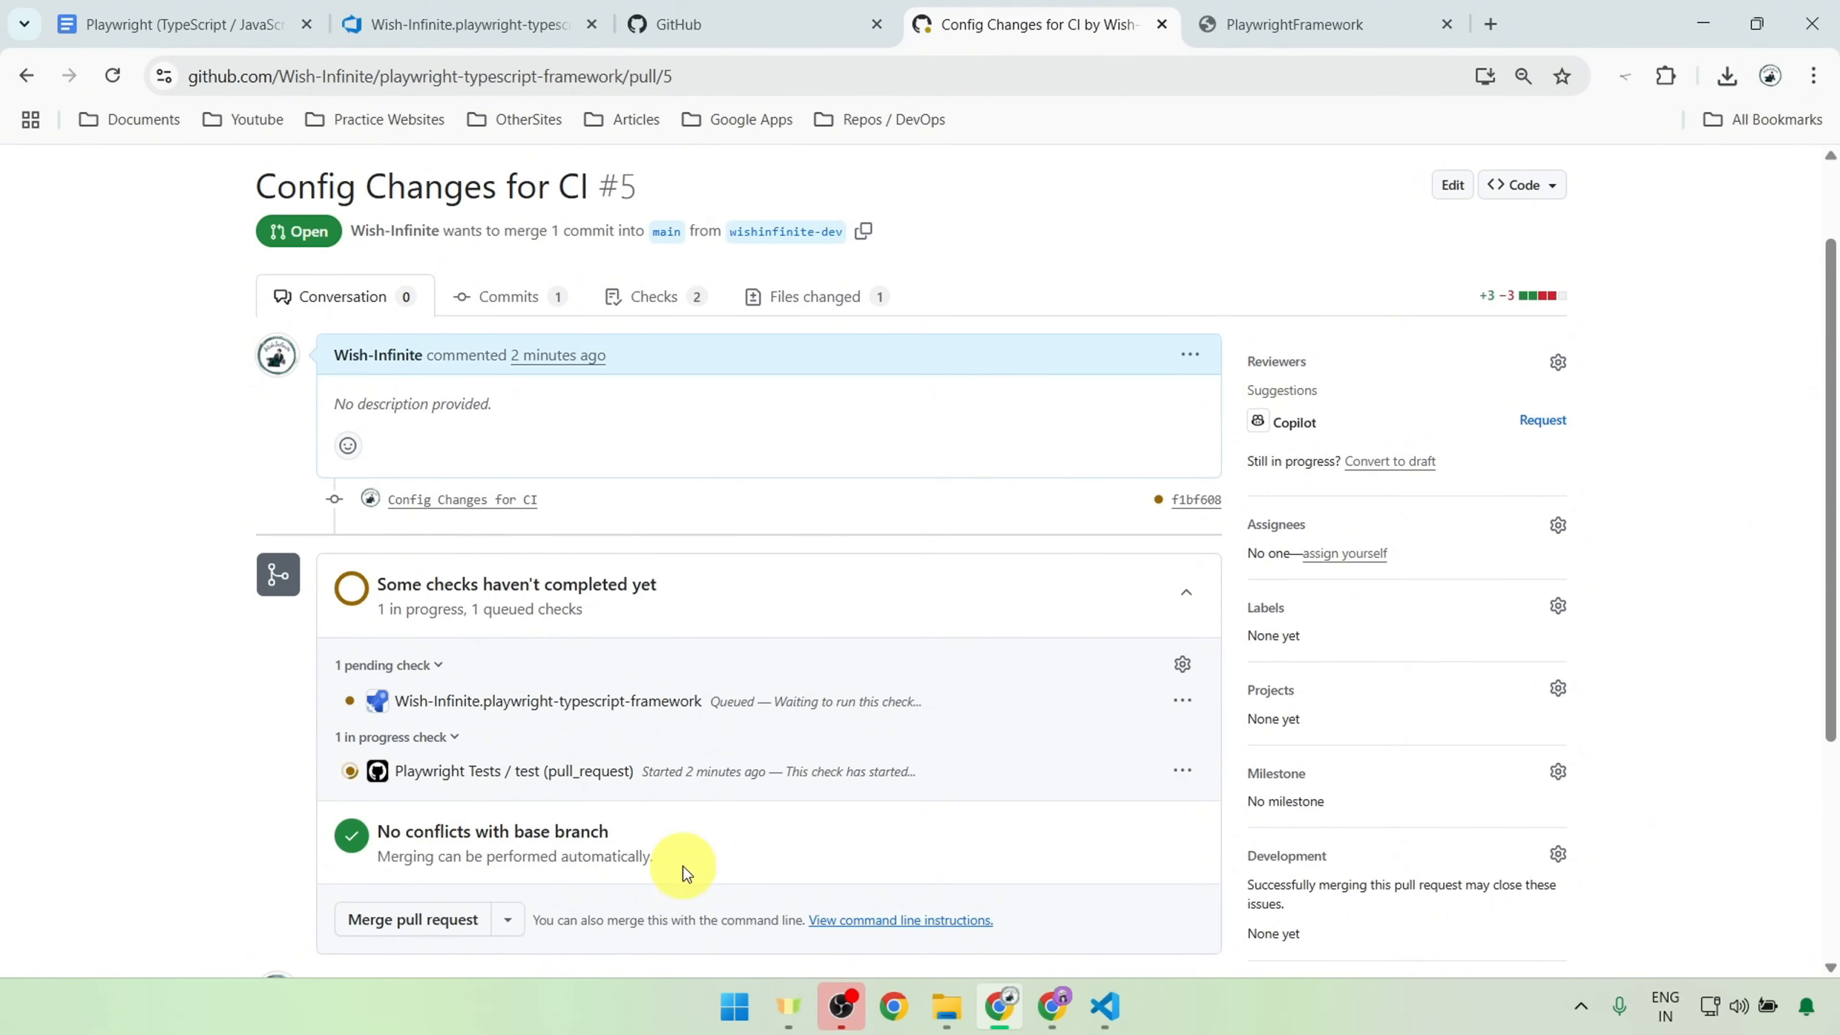
left_click(404, 918)
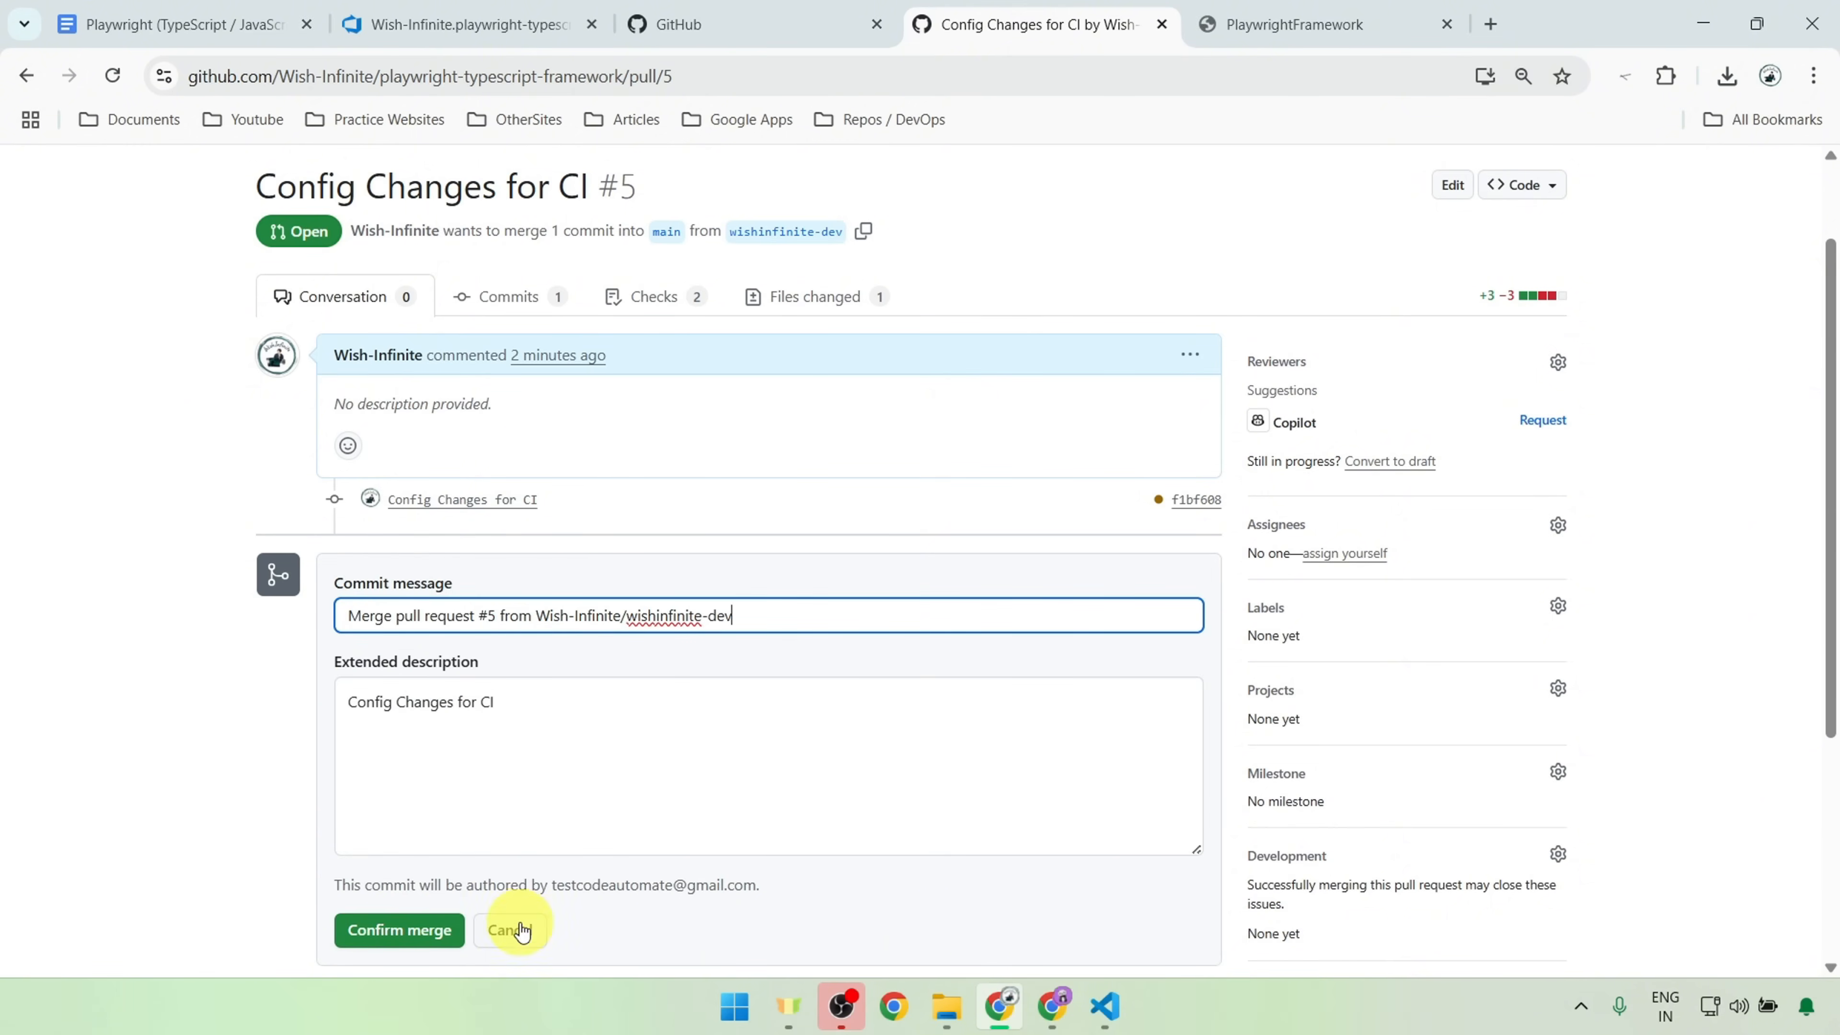
left_click(388, 940)
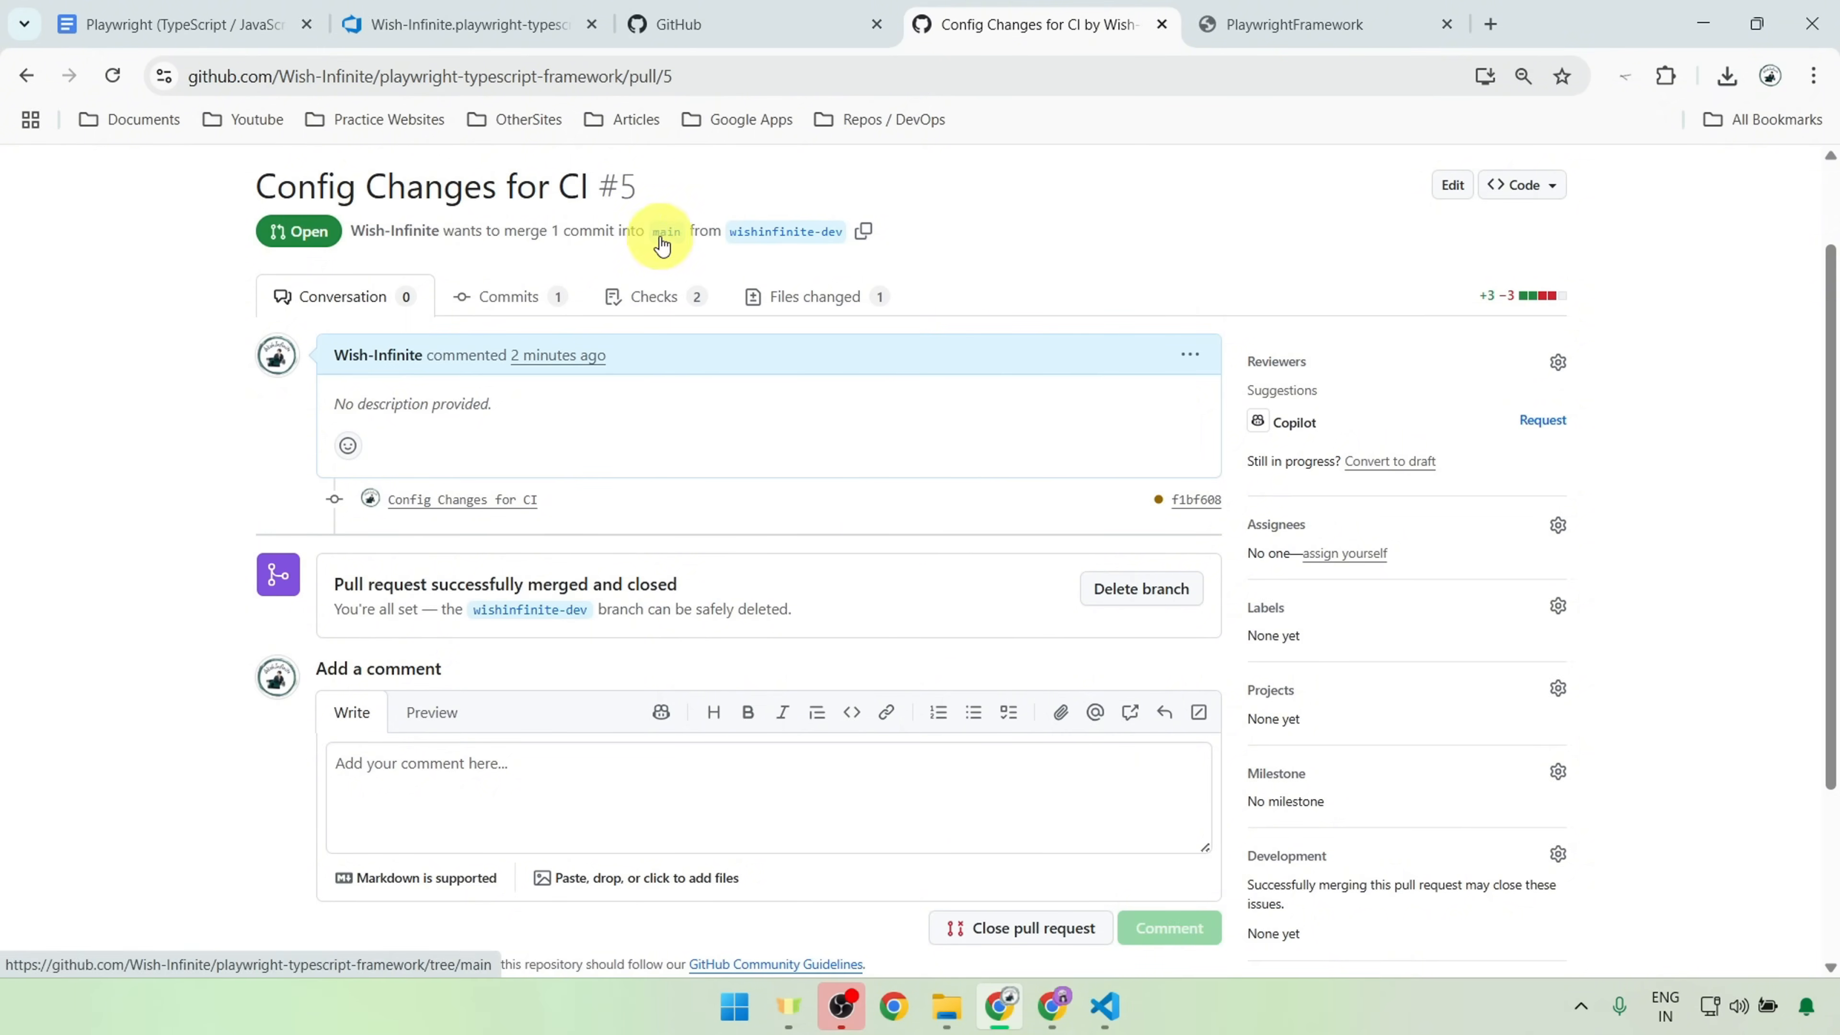
scroll(674, 235, "up", 2)
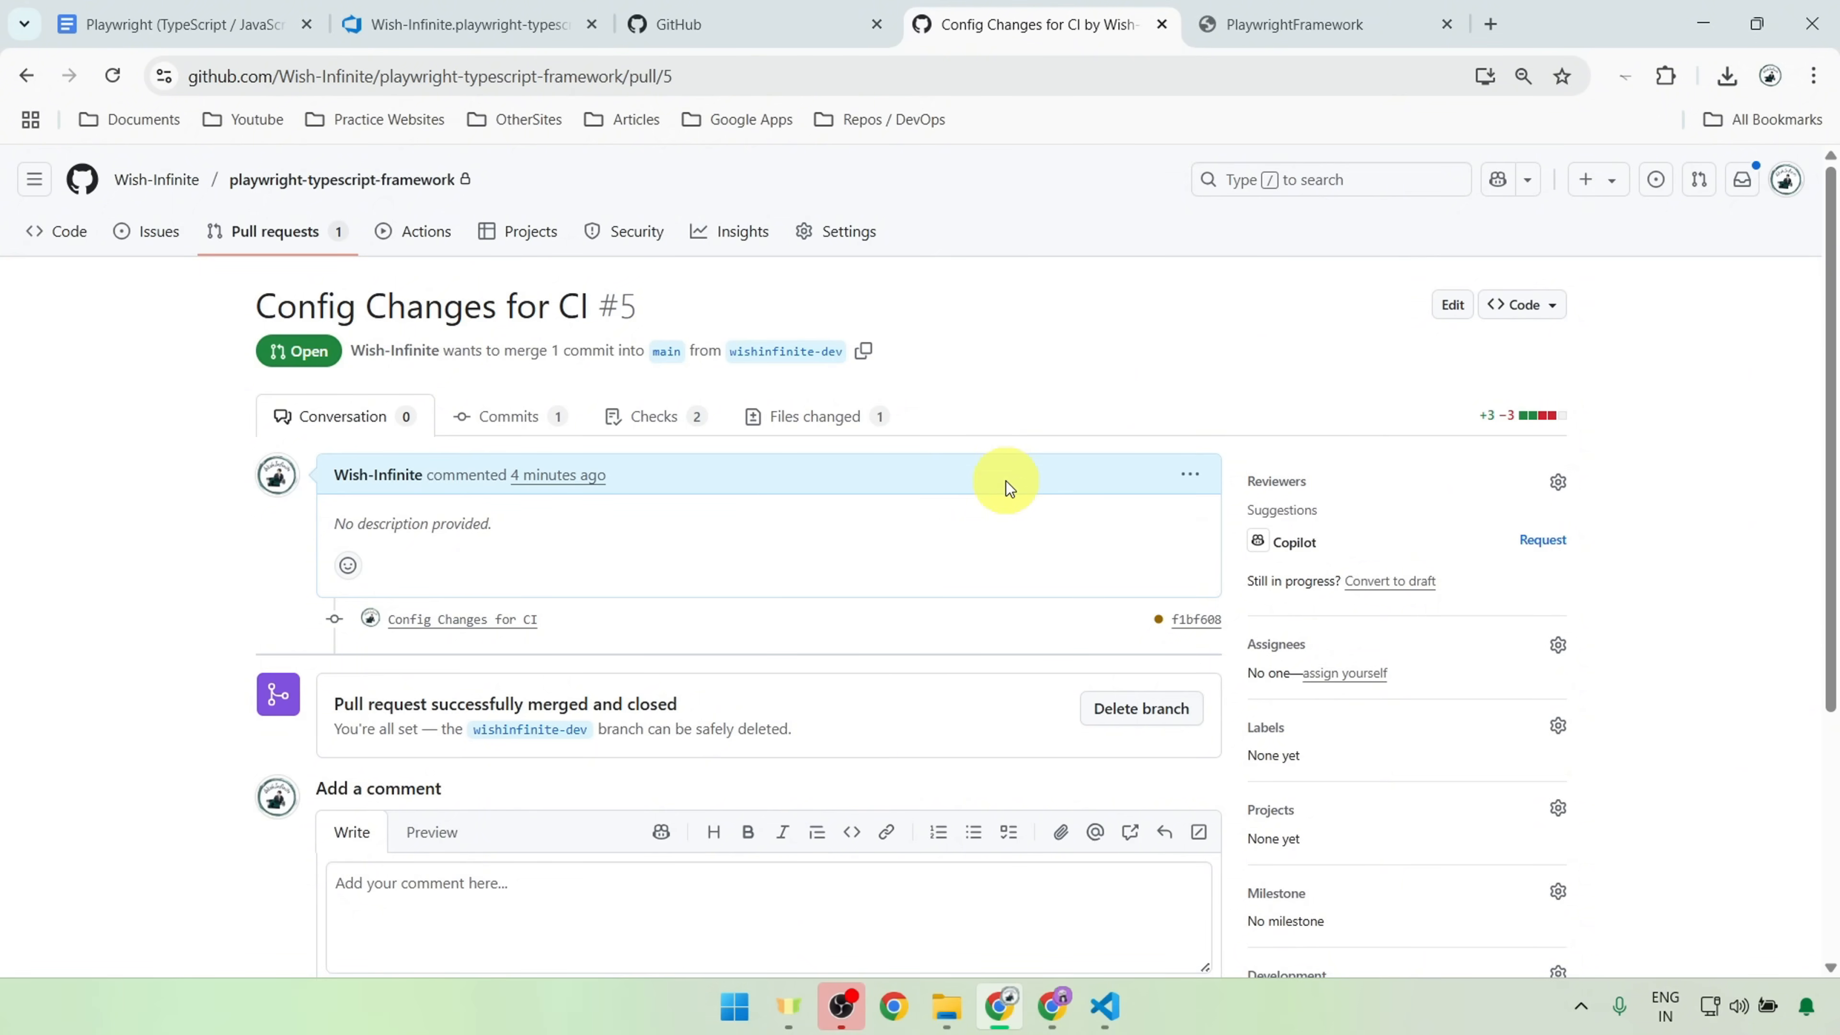
Step: Look at the "CI Using Azure DevOps" section of the Playwright notes and the pipeline YAML in Azure DevOps
left_click(182, 24)
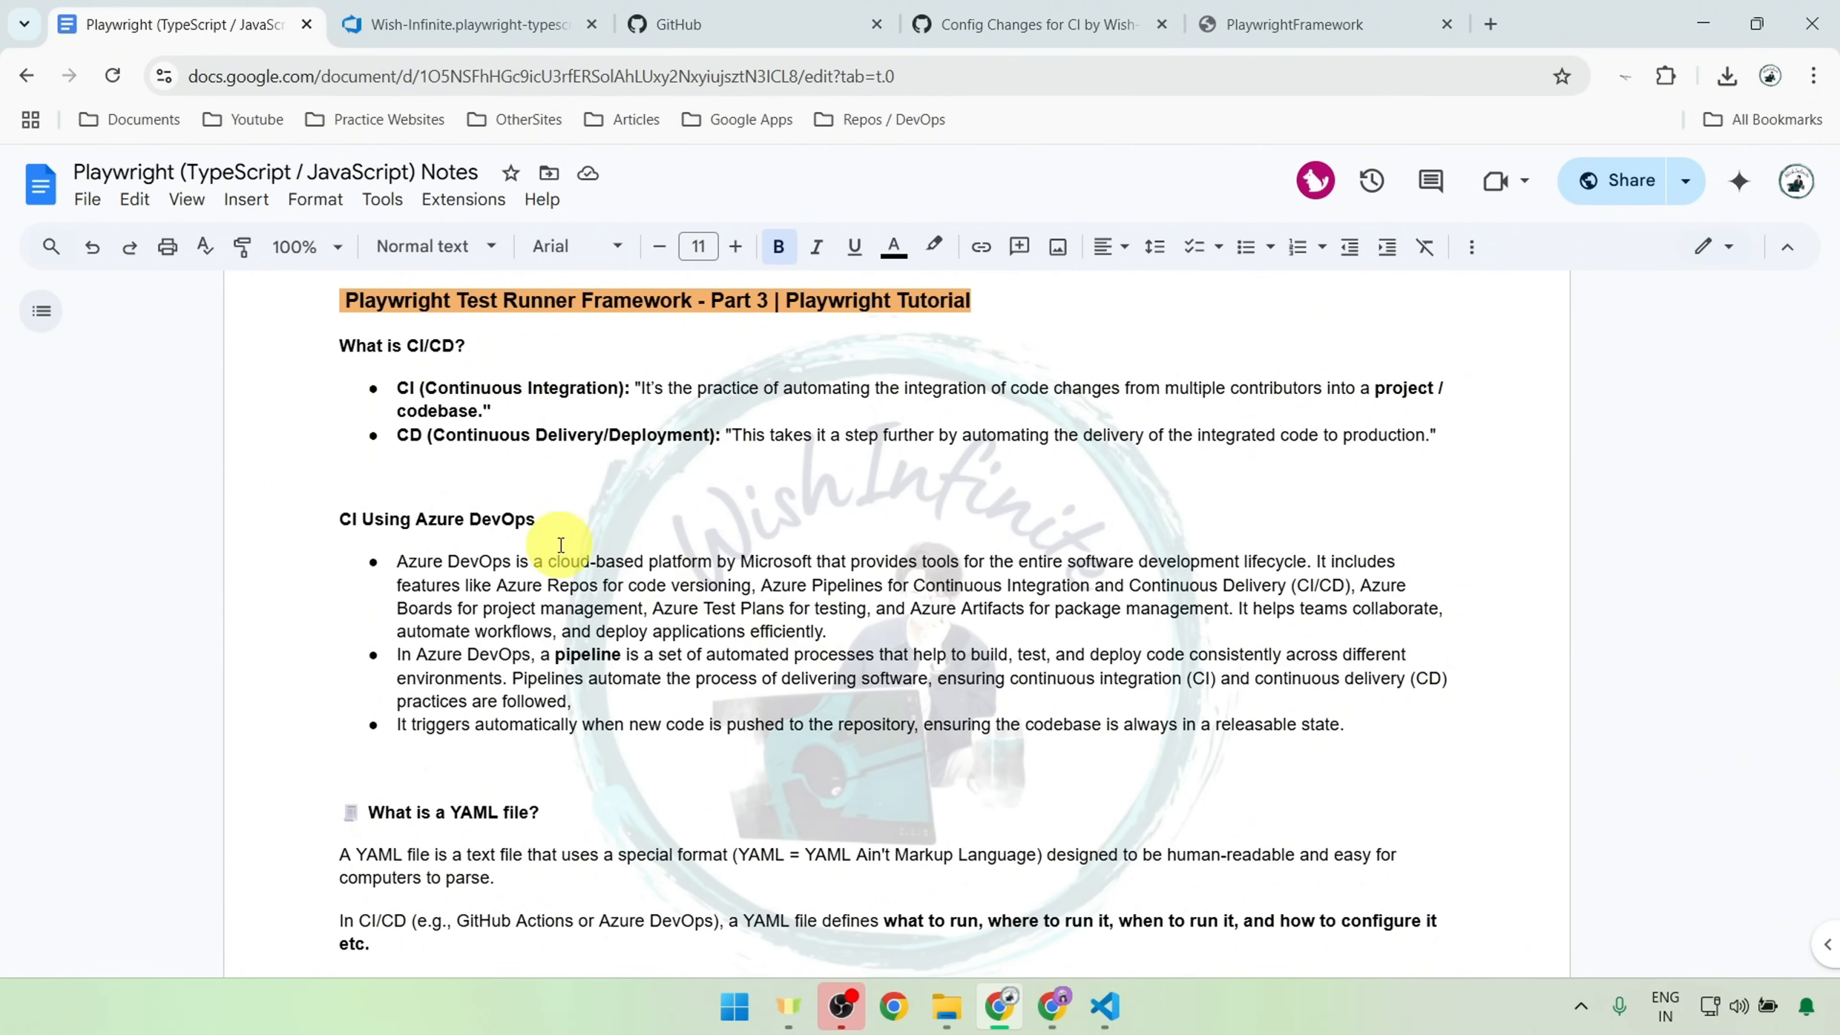
left_click_drag(417, 517, 540, 519)
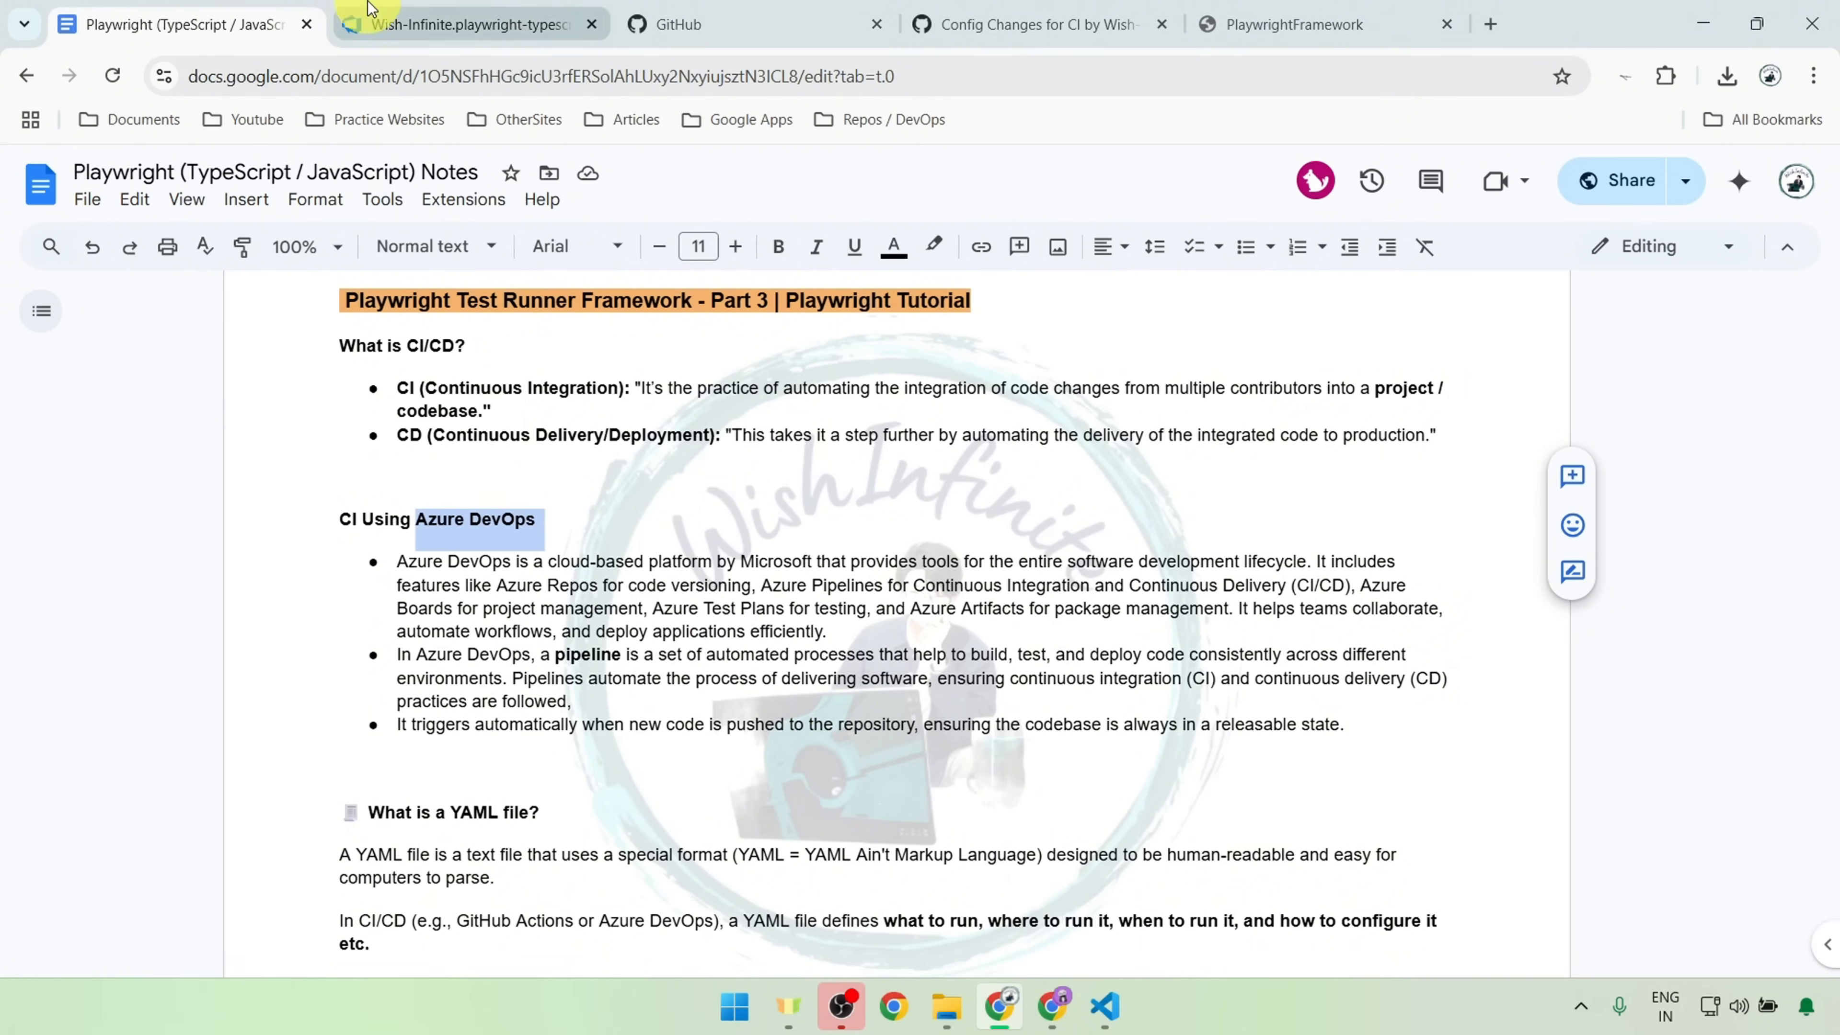
left_click(492, 24)
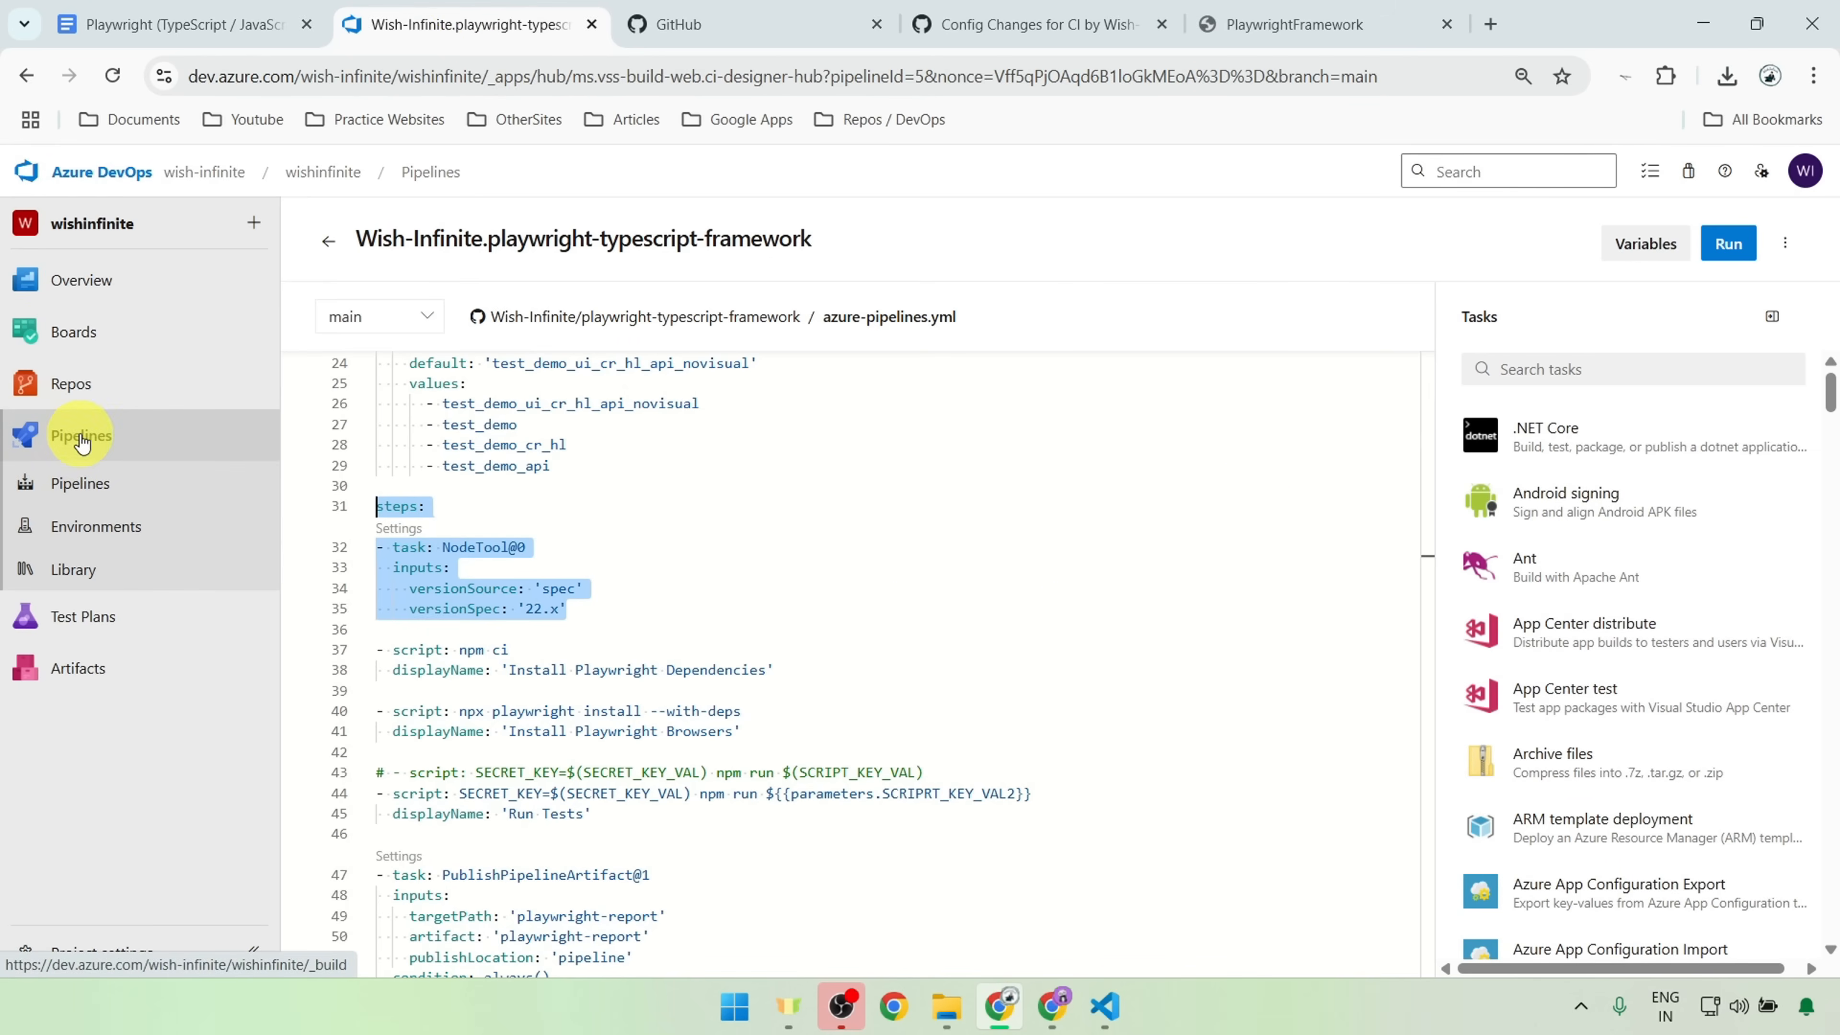
scroll(768, 366, "up", 3)
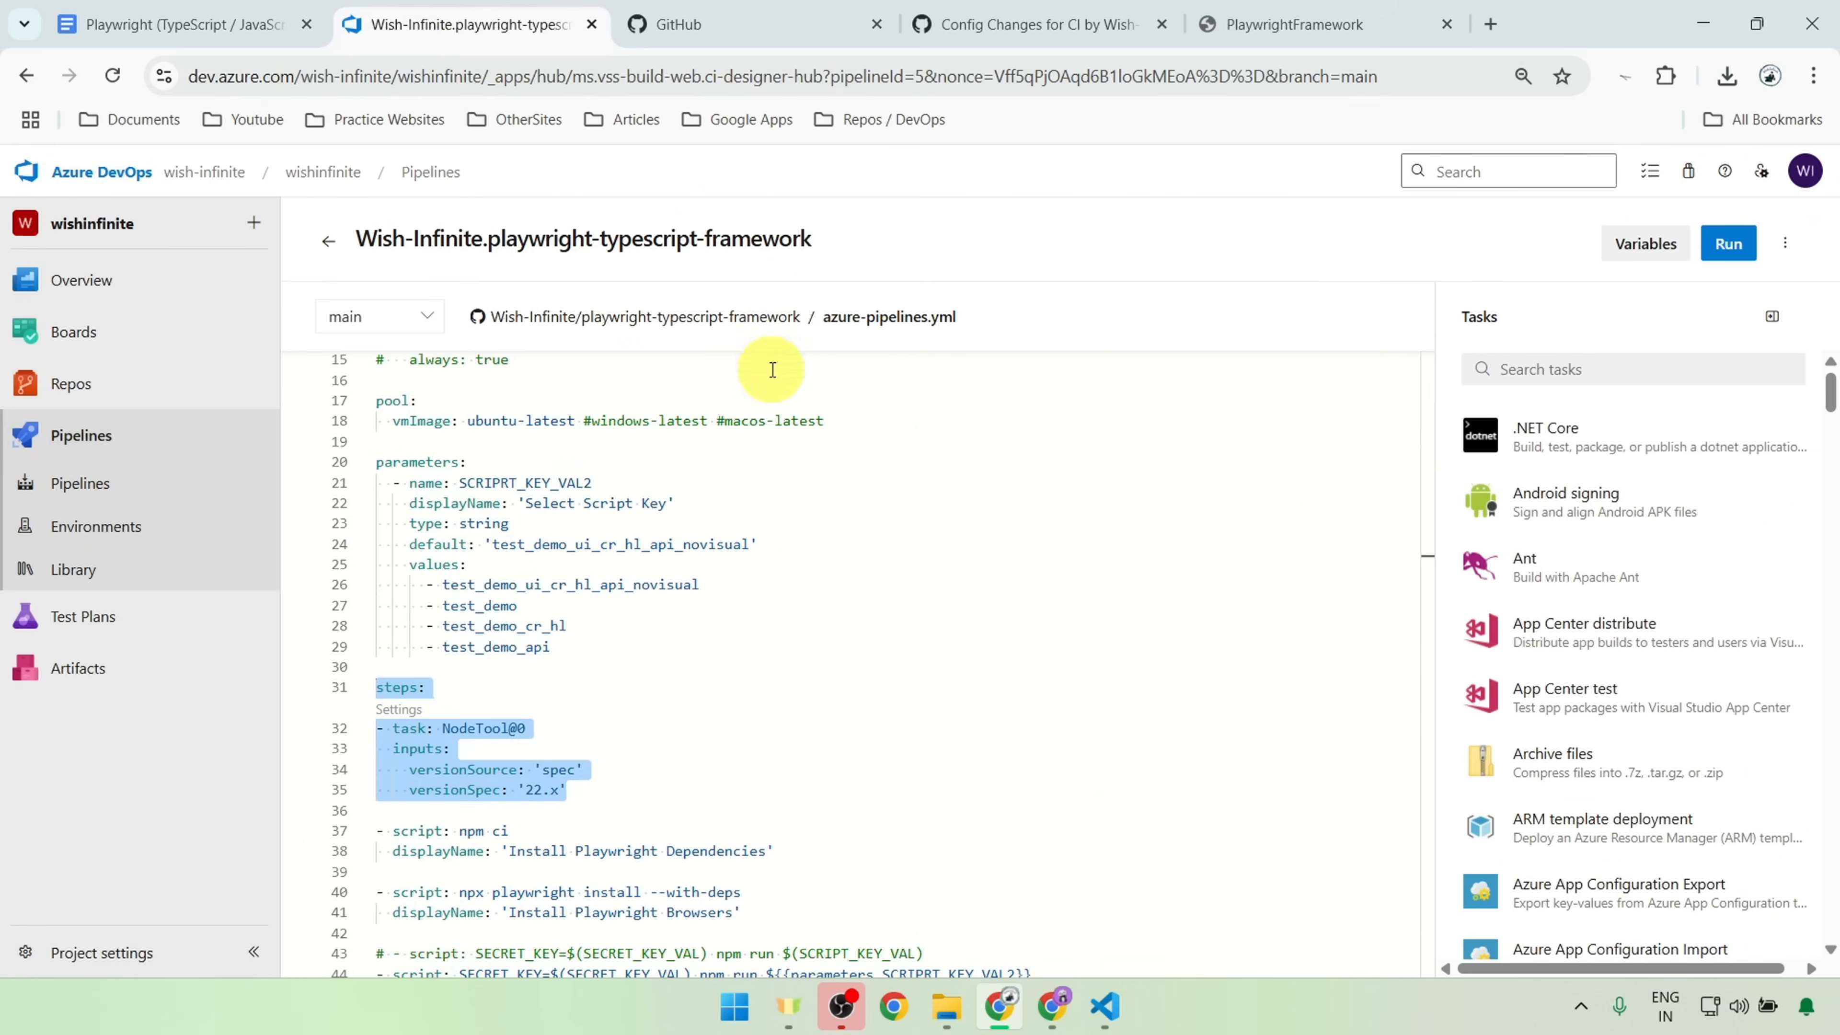
Step: View the code source options for a new pipeline, and open the run history of the most recently run playwright-typescript-framework pipeline
left_click(121, 424)
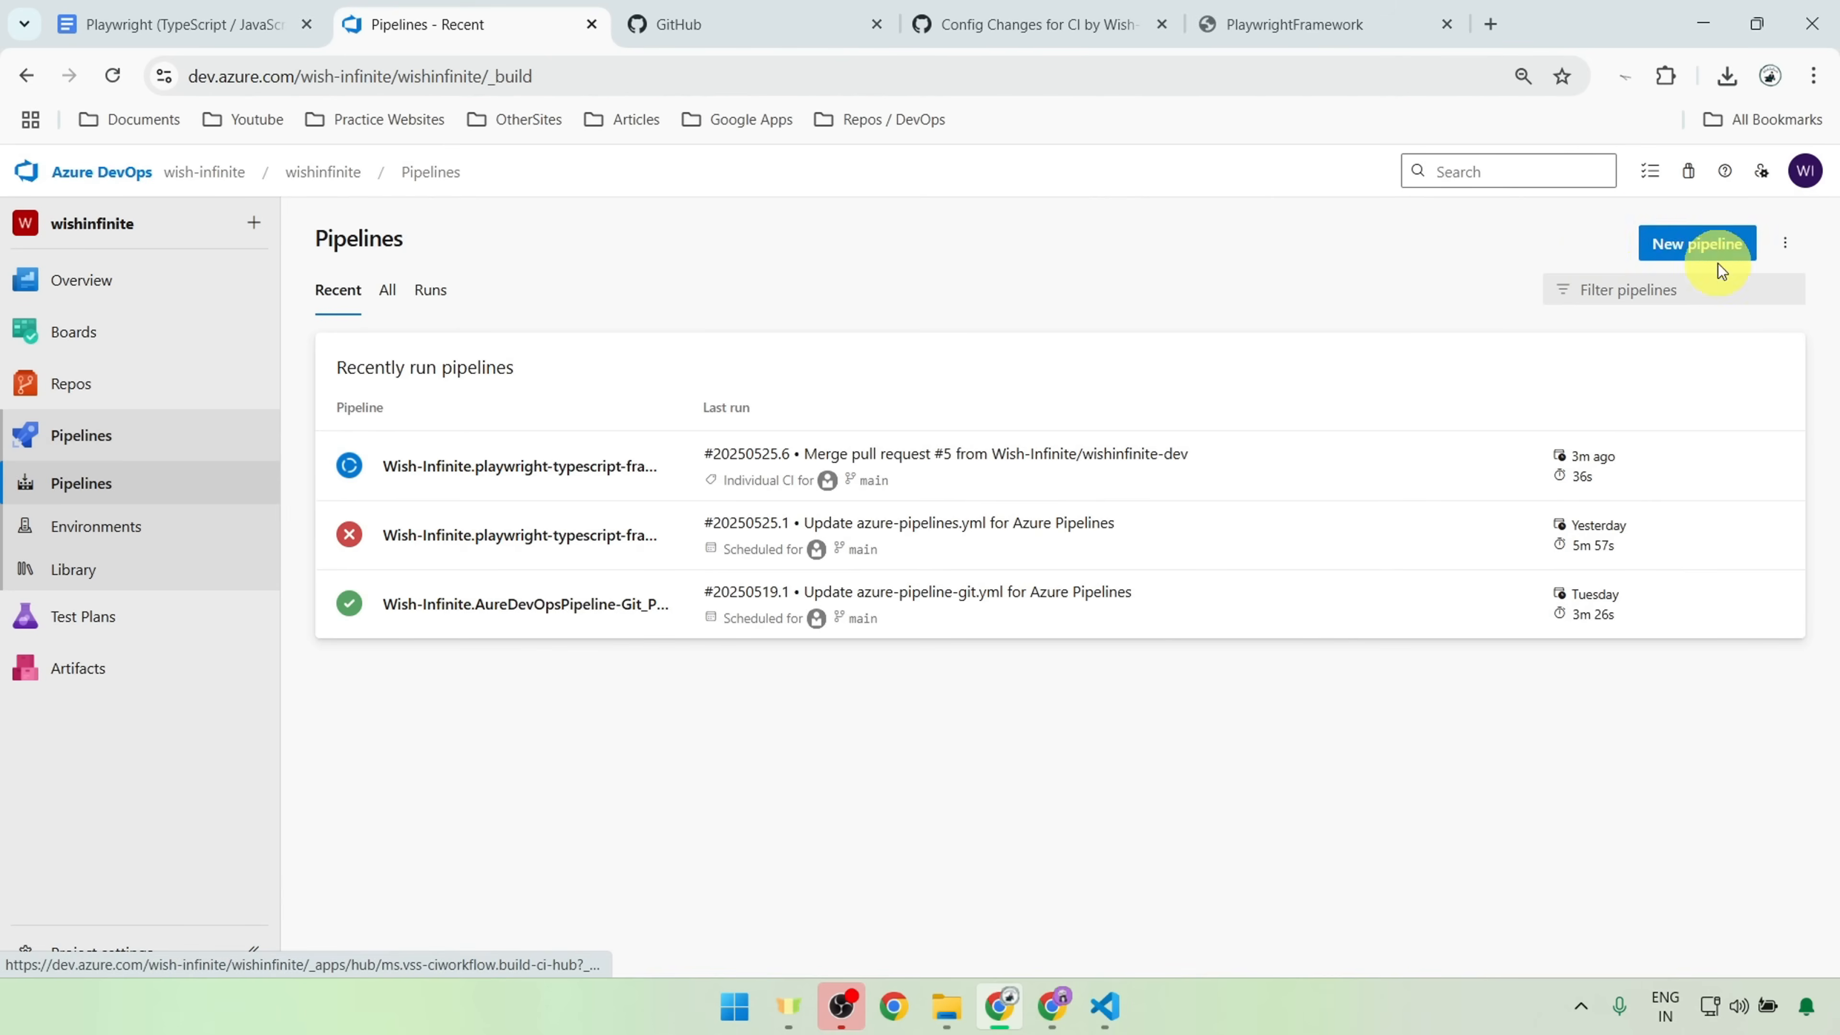
left_click(1682, 246)
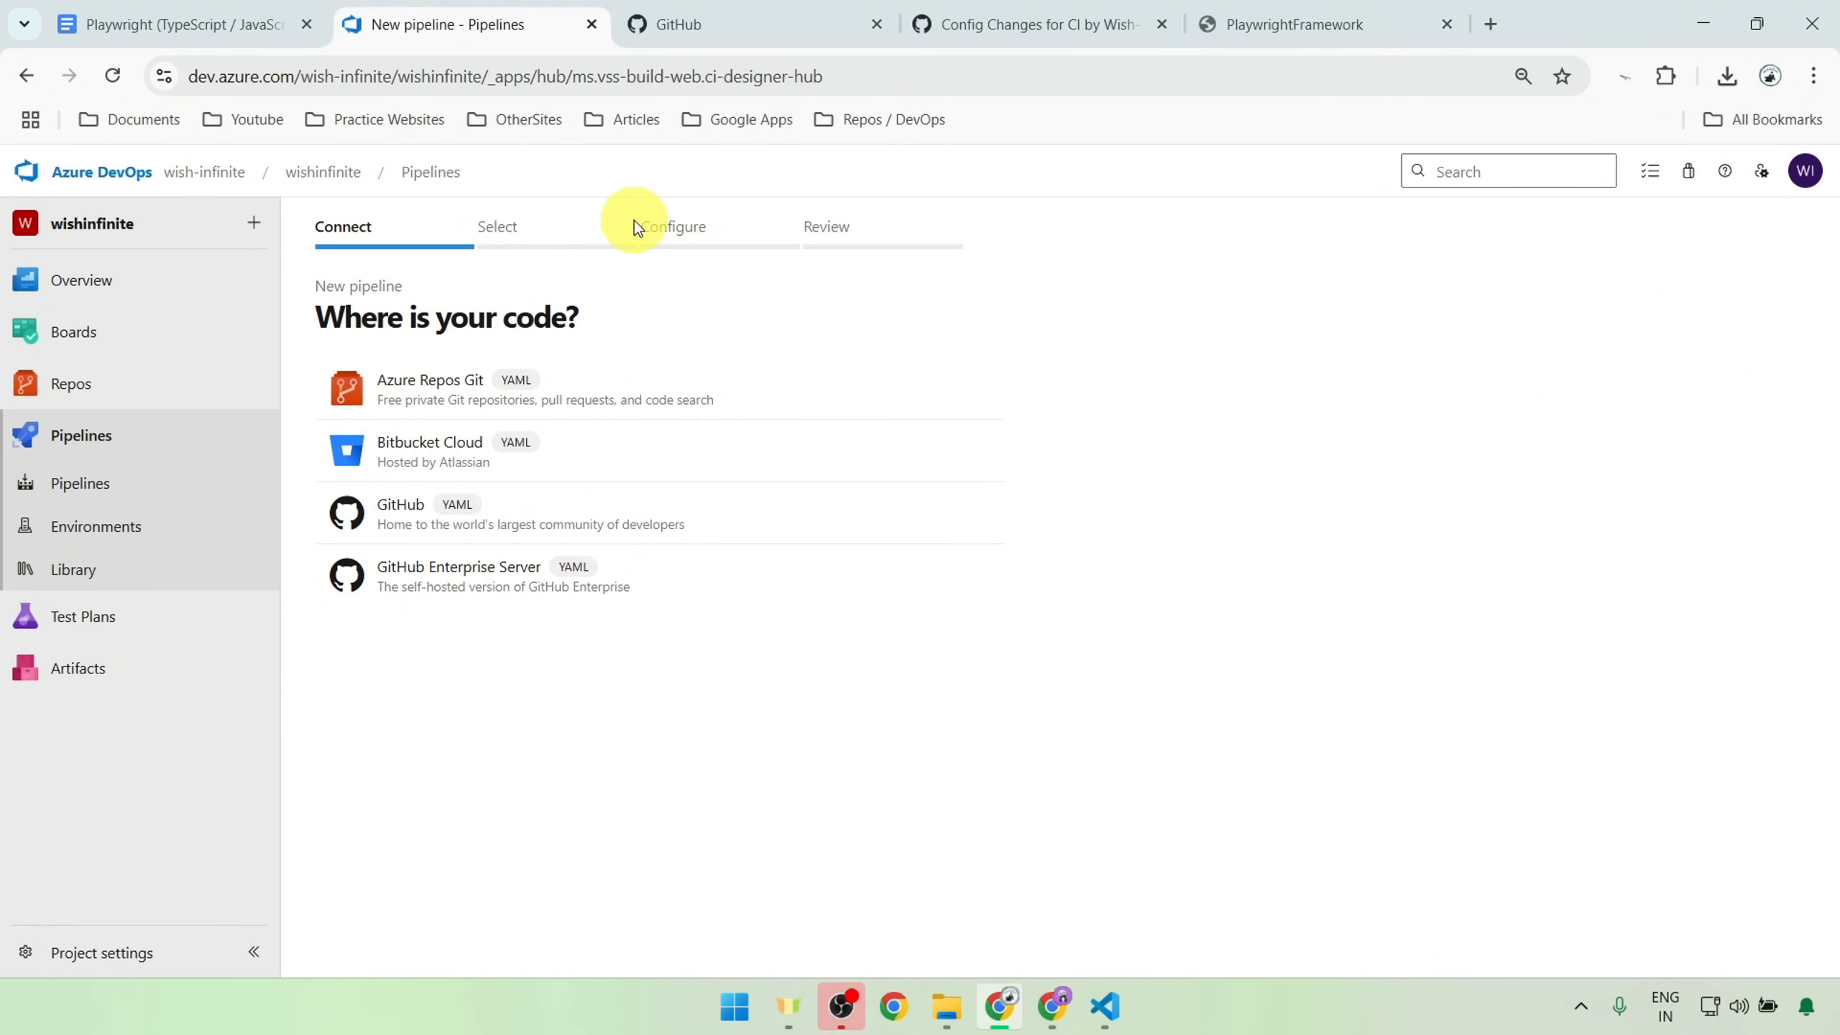
left_click(427, 181)
left_click(531, 470)
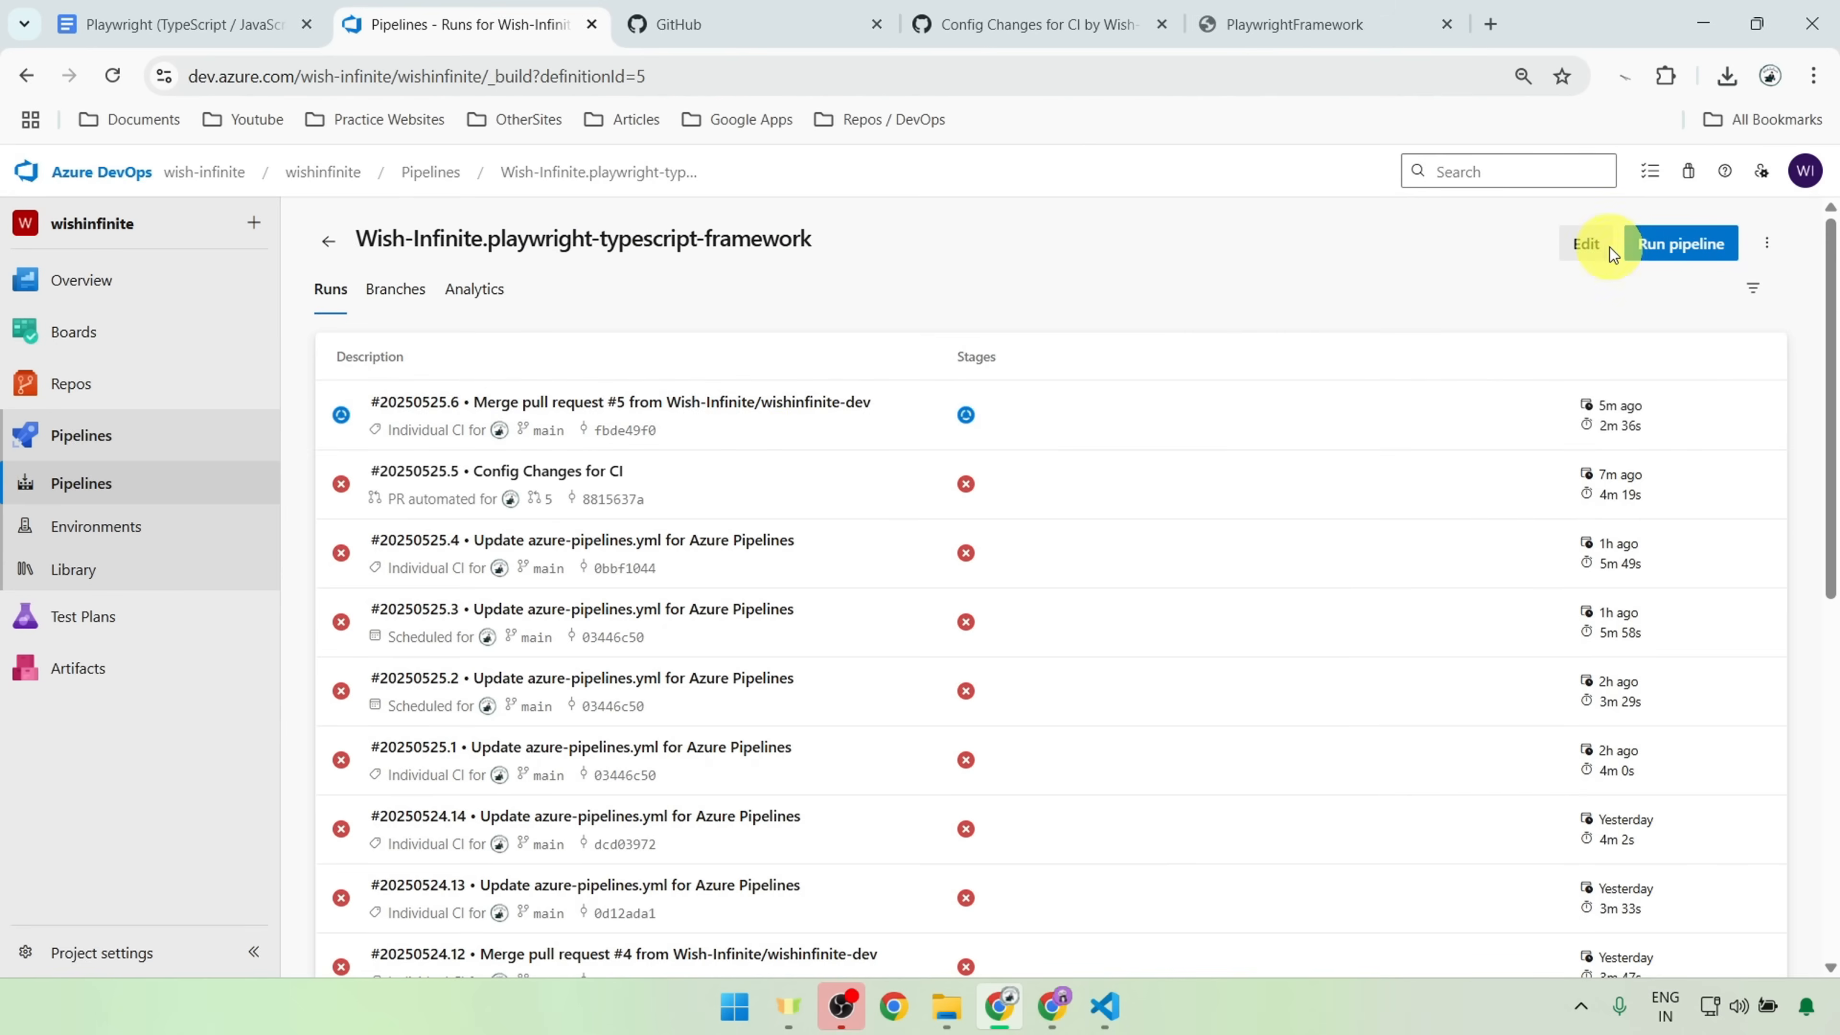
Step: Open the pipeline's azure-pipelines.yml in the editor and examine the main branch trigger and the vmImage pool setting
left_click(1586, 244)
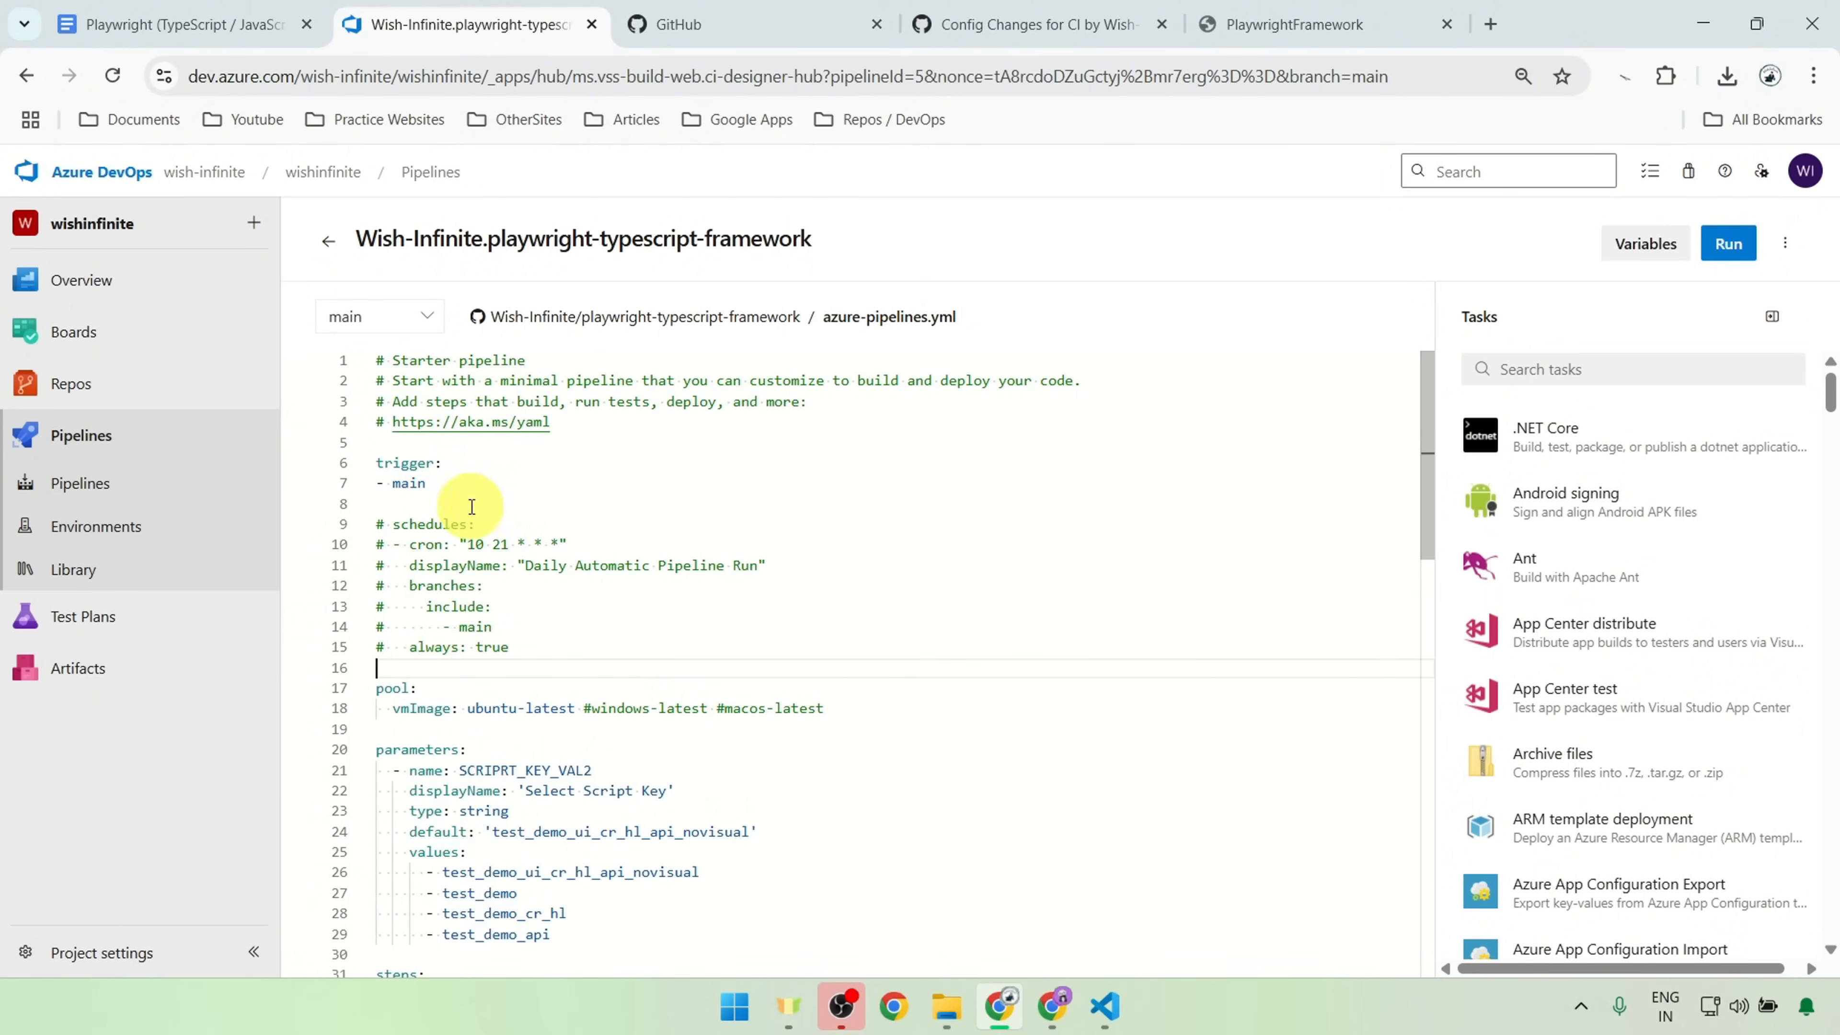
left_click_drag(427, 484, 368, 464)
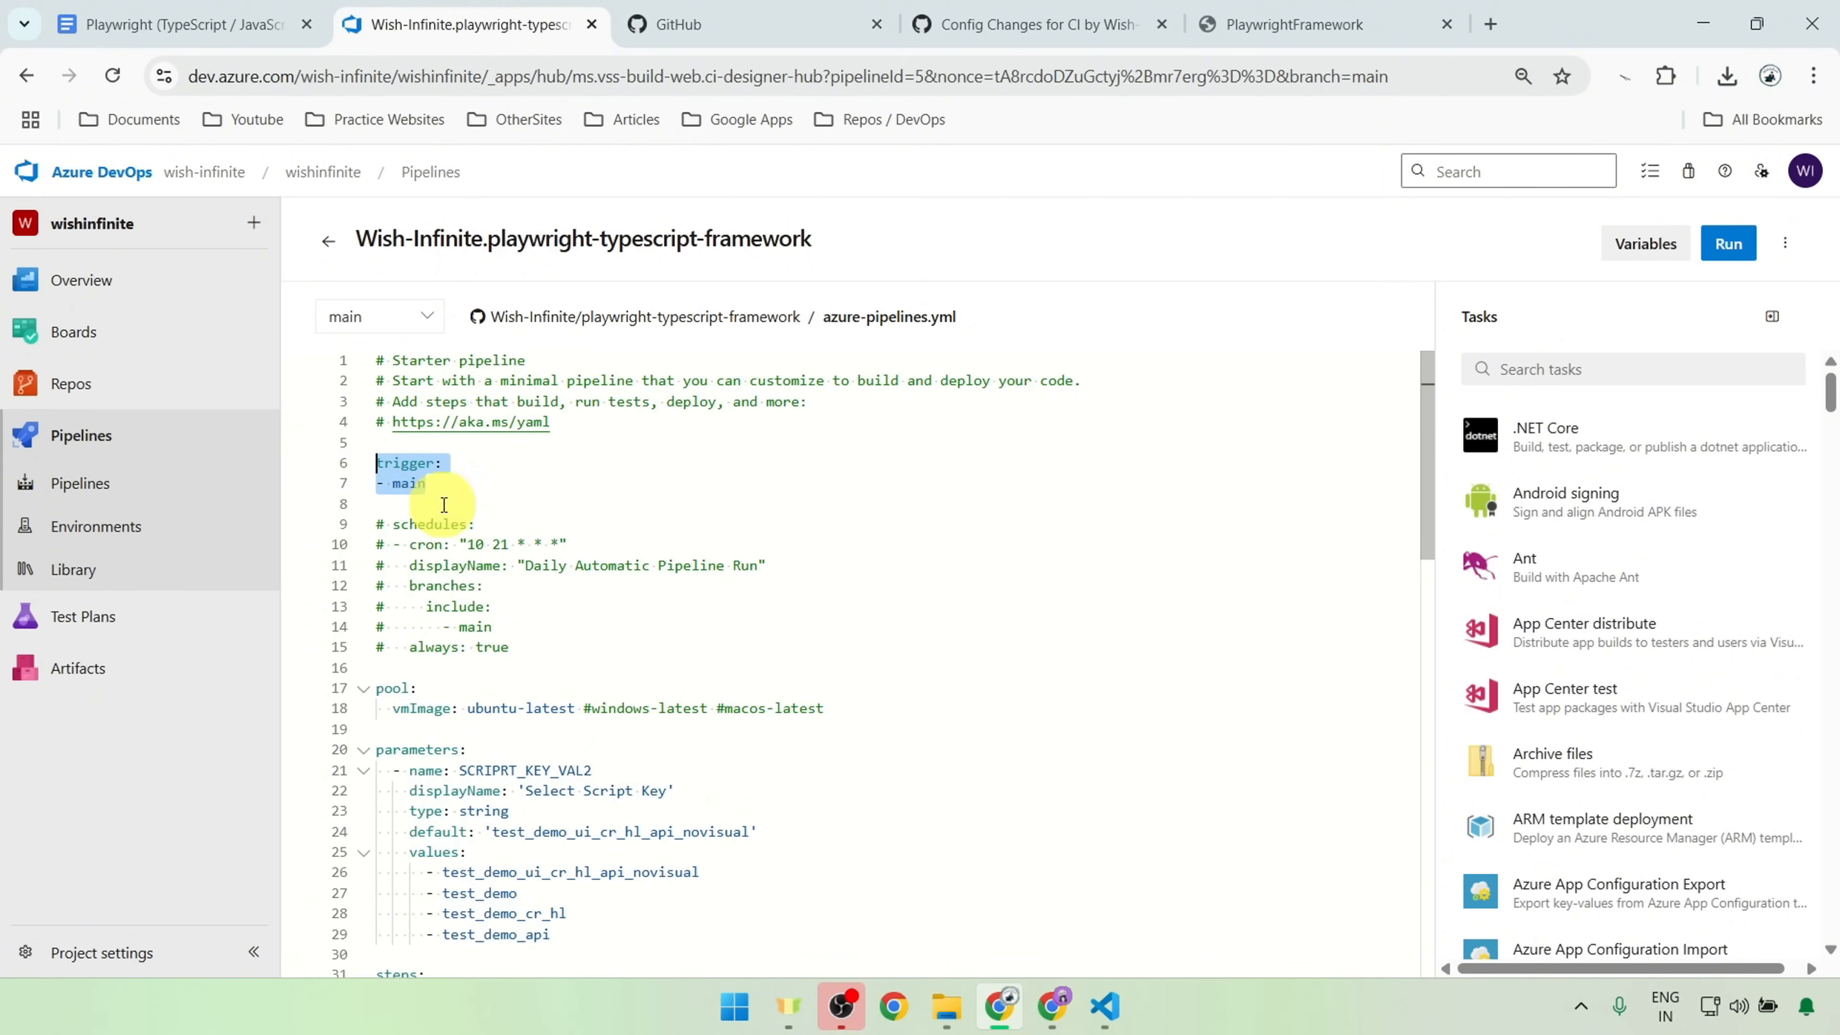
double_click(409, 483)
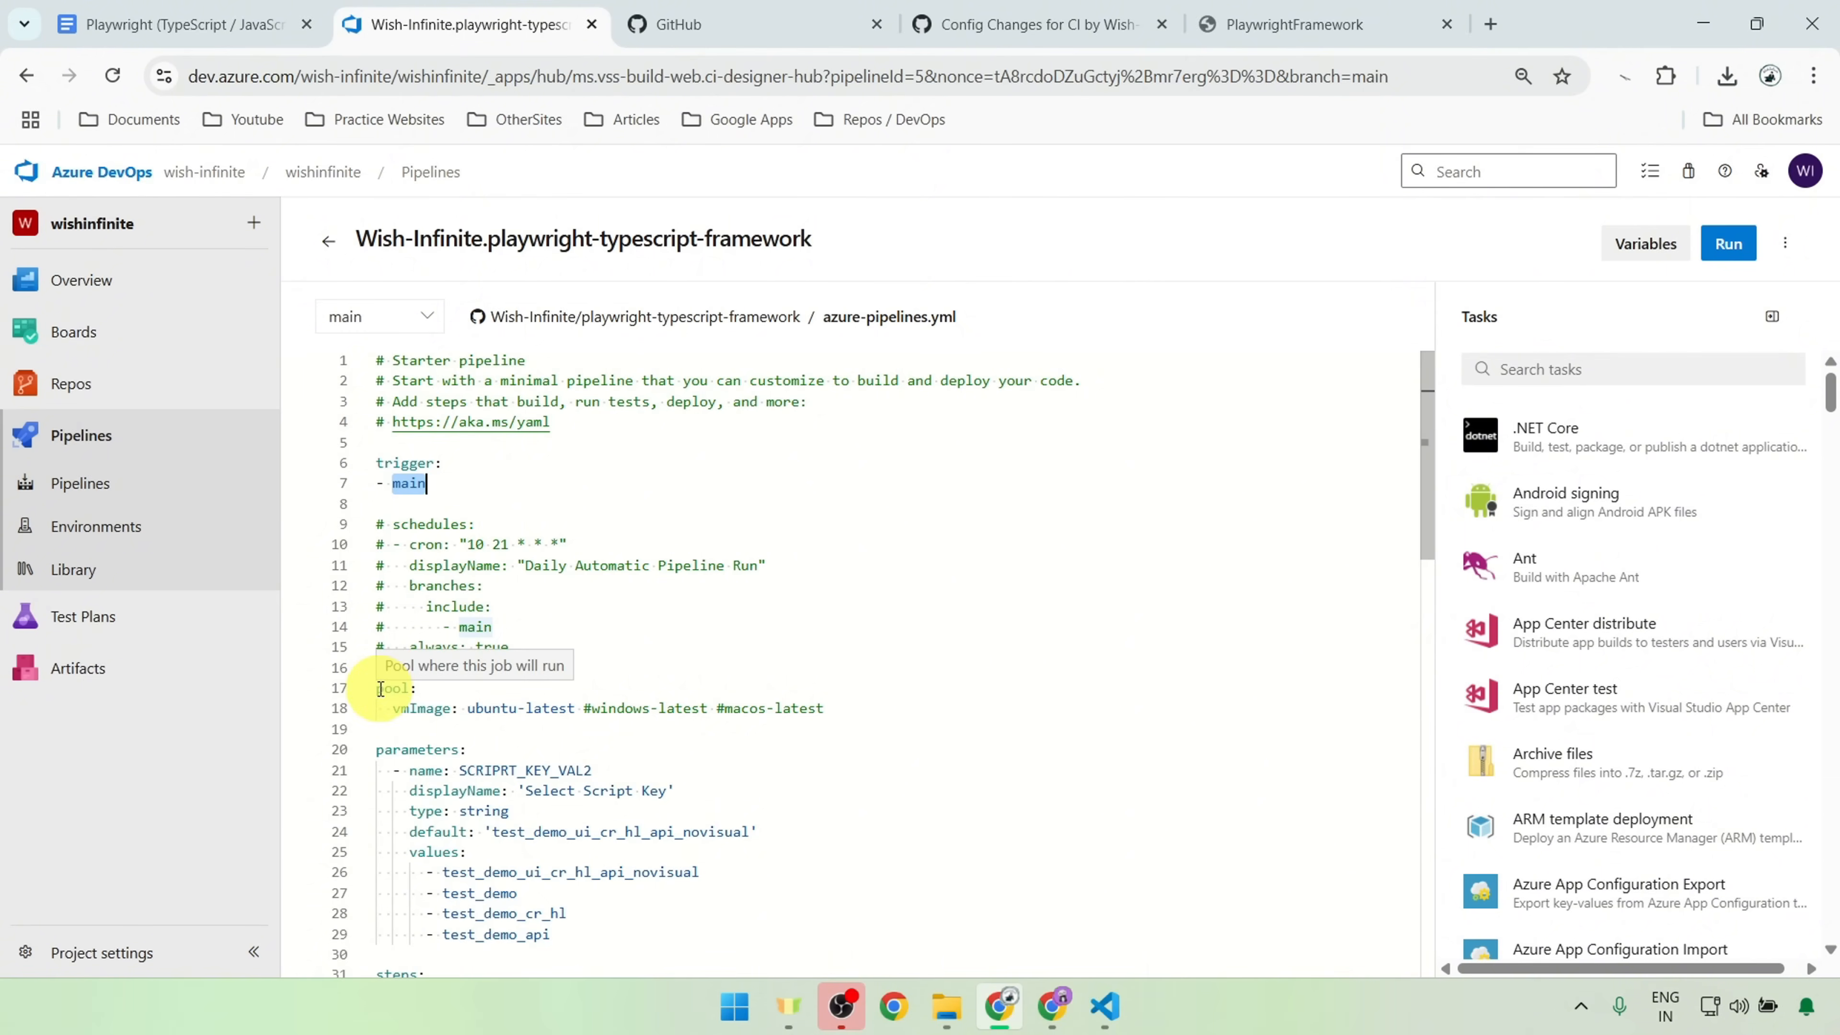
left_click_drag(380, 688, 868, 710)
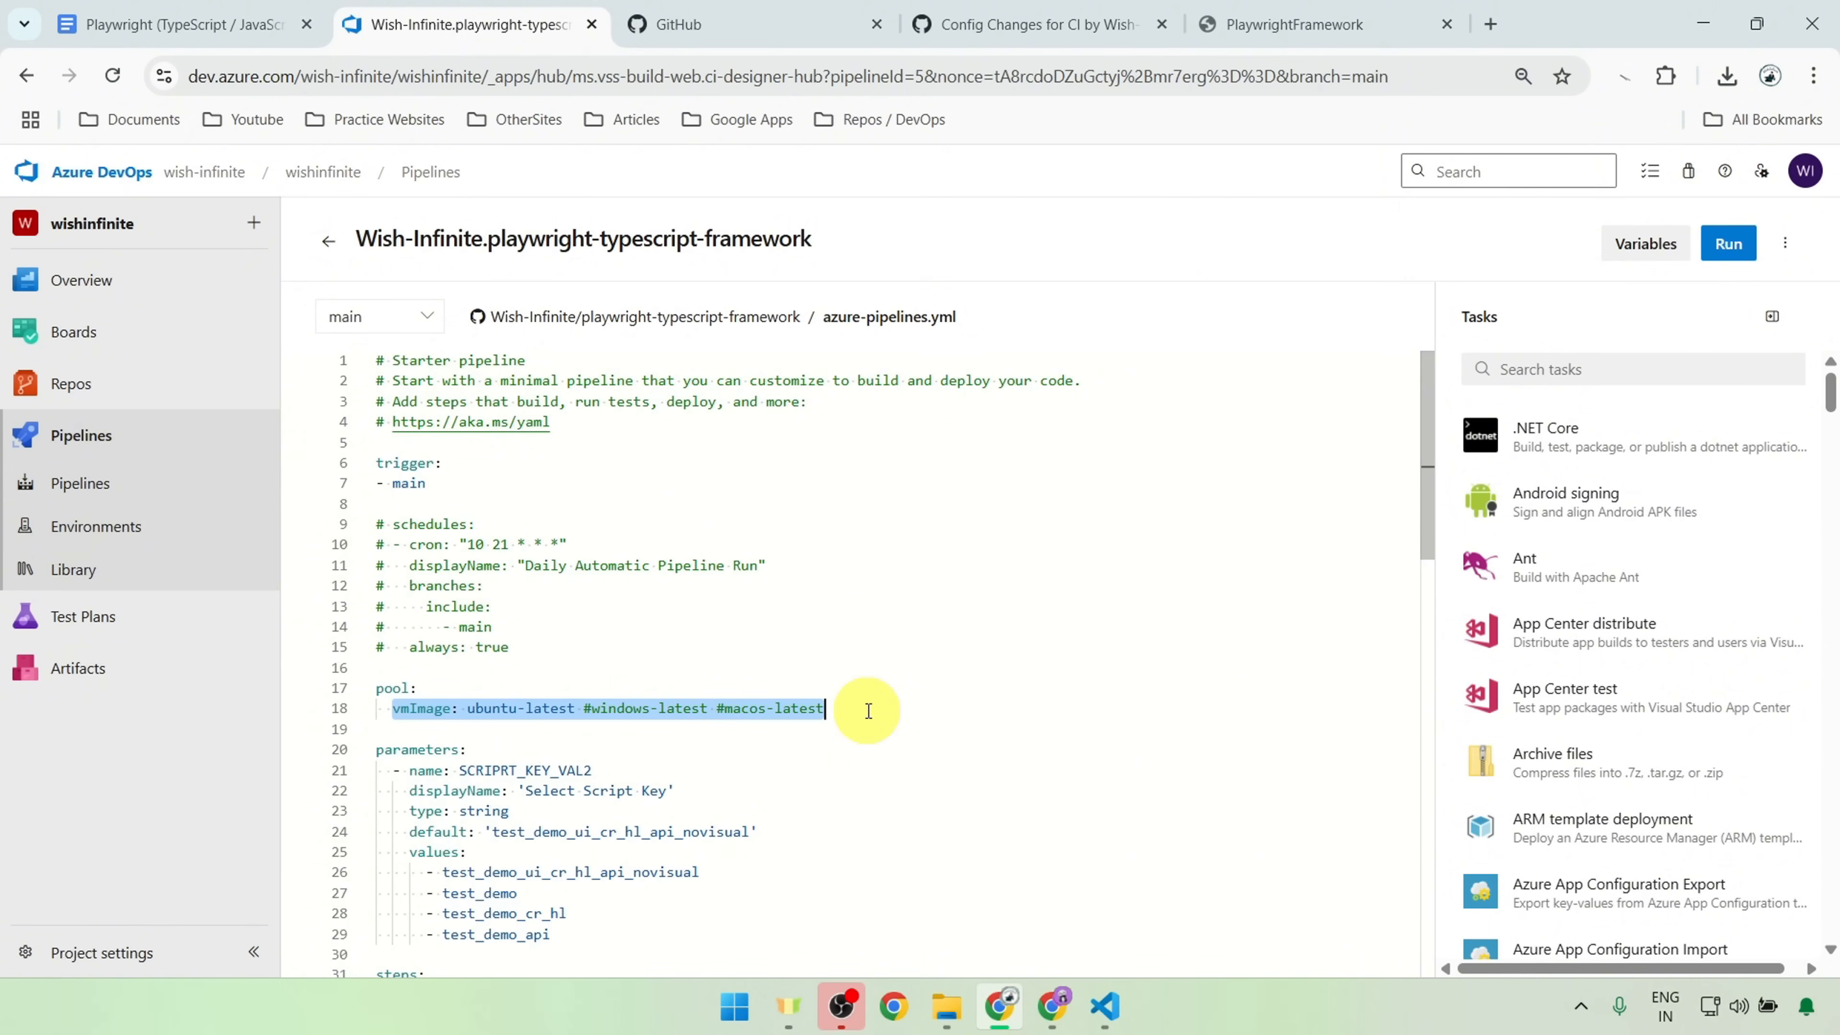
Step: Examine the NodeTool@0 task and the scripts that install the Playwright dependencies and browsers in the pipeline YAML
scroll(867, 710, "down", 5)
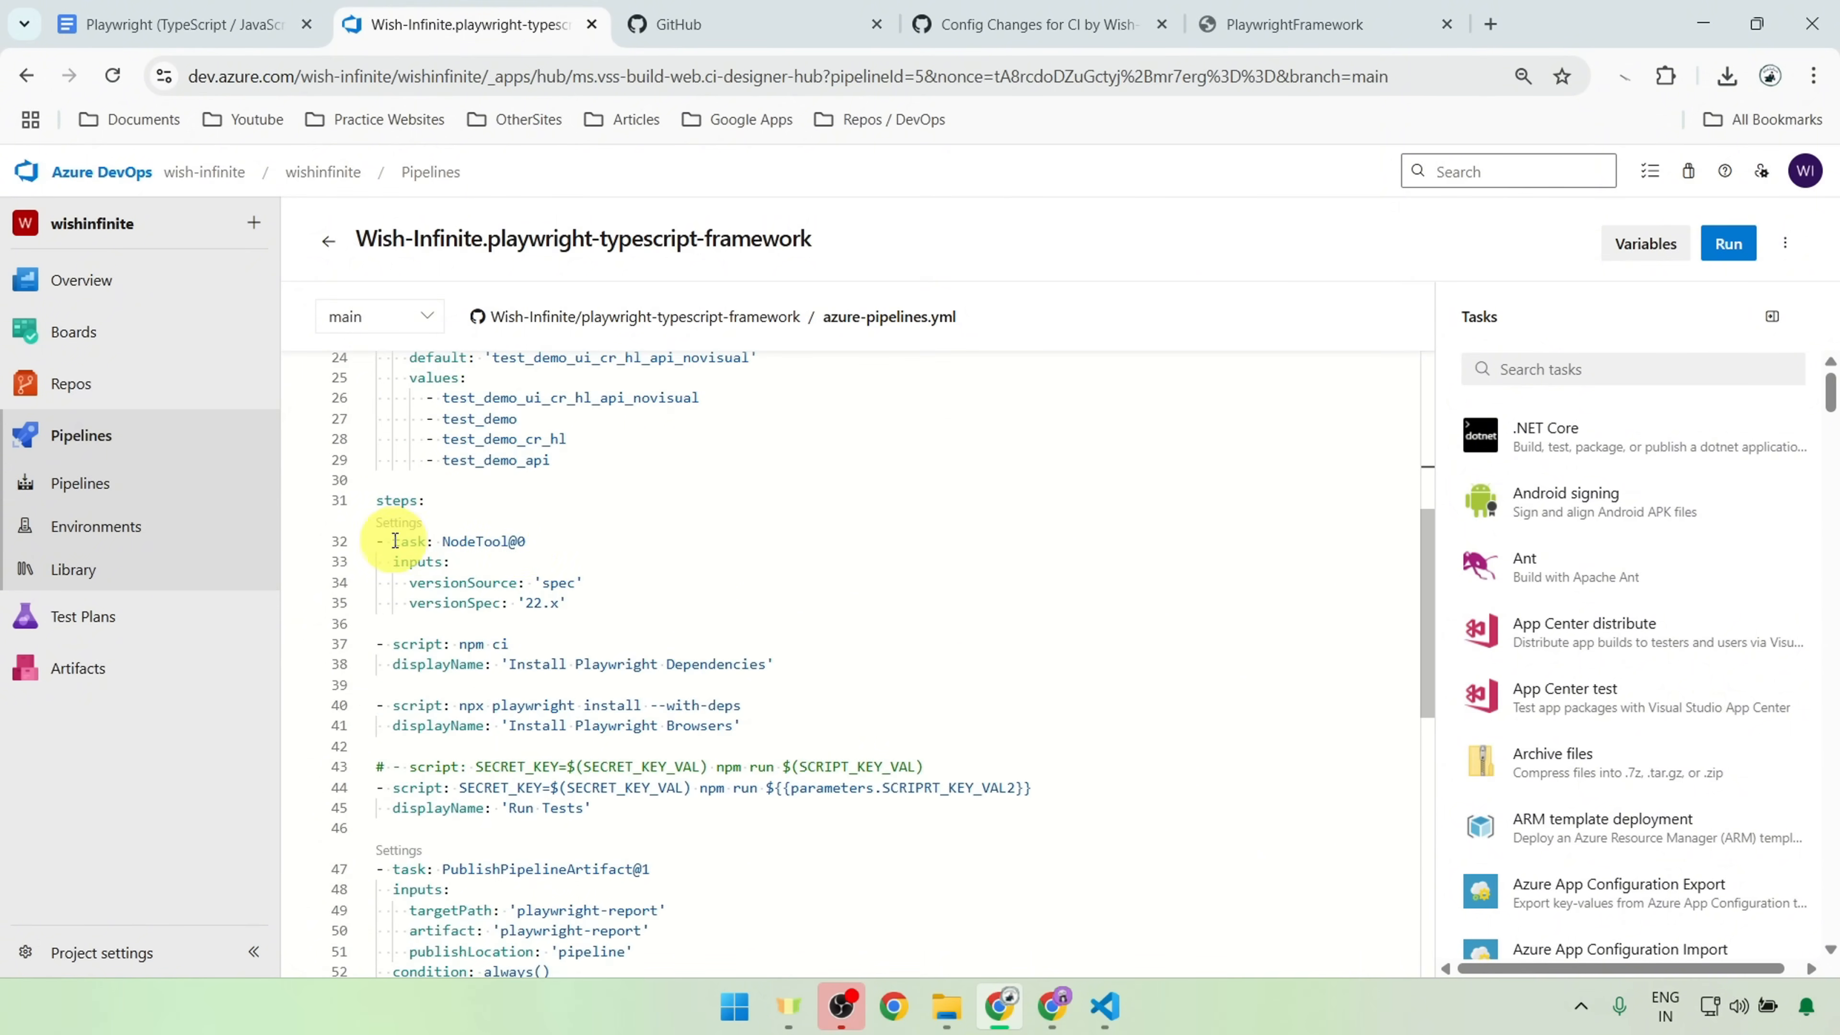
left_click_drag(392, 542, 654, 609)
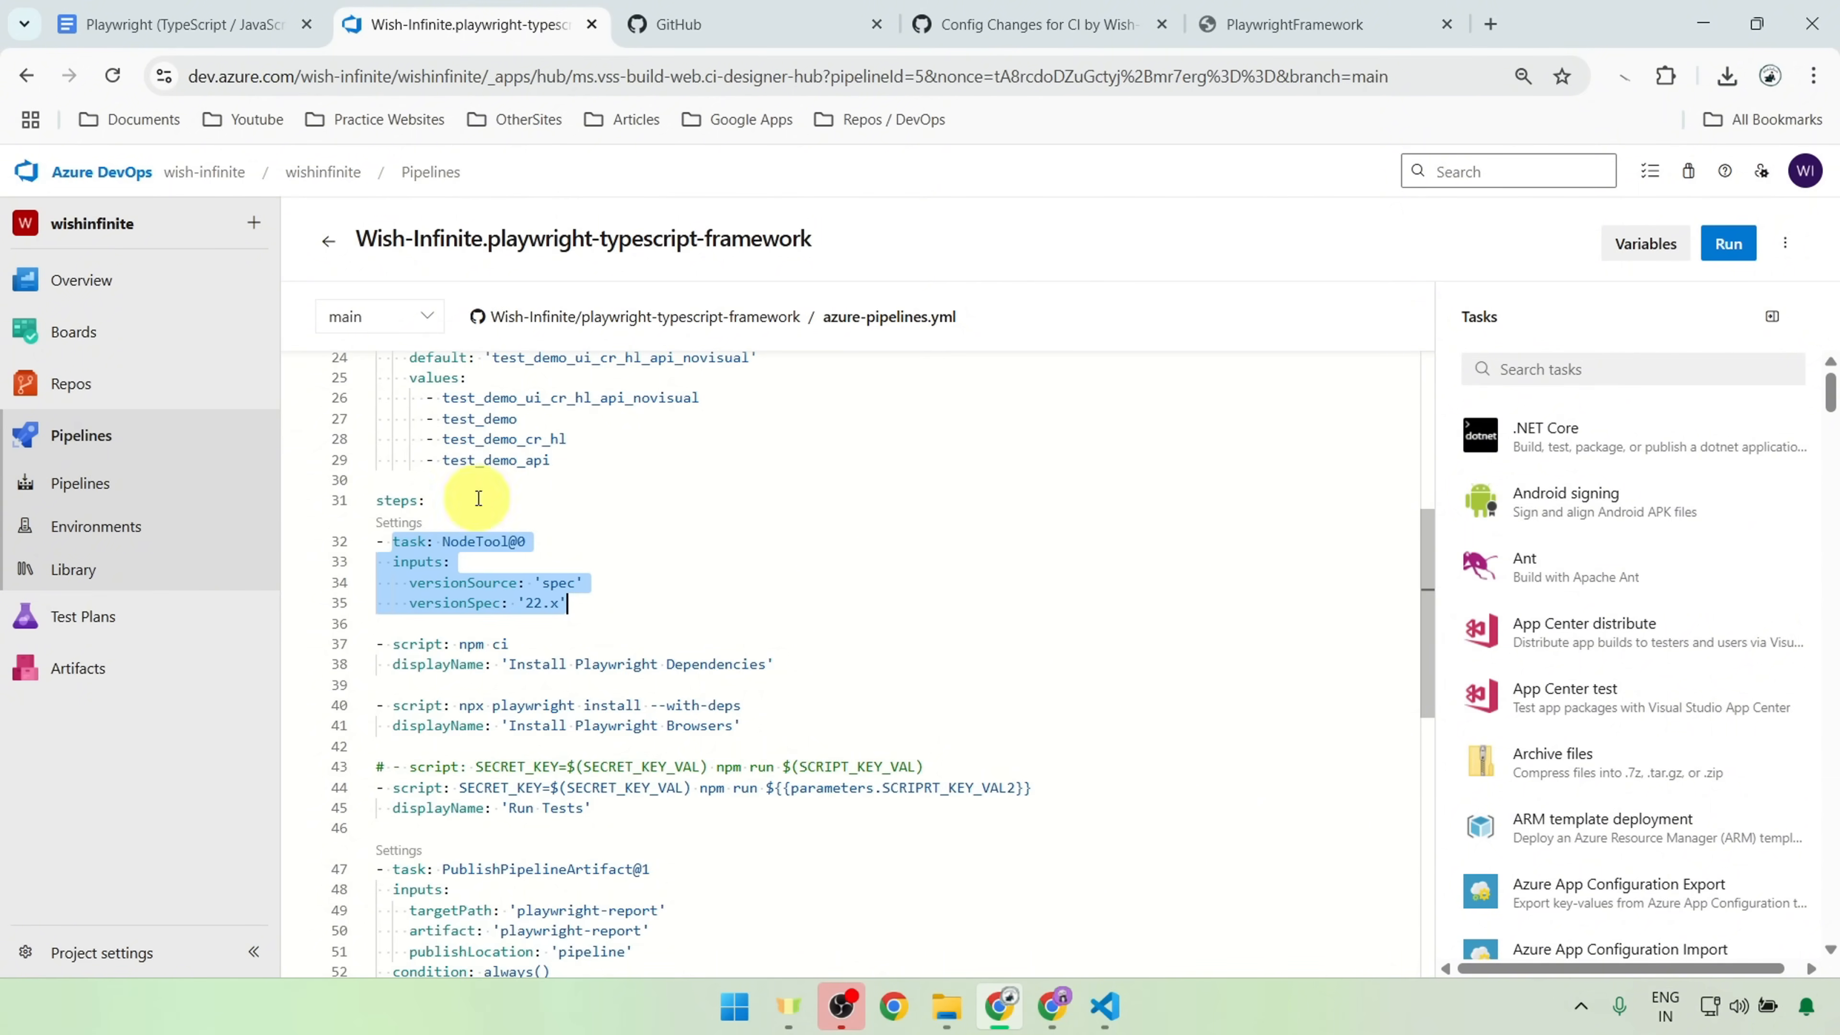
left_click(1788, 366)
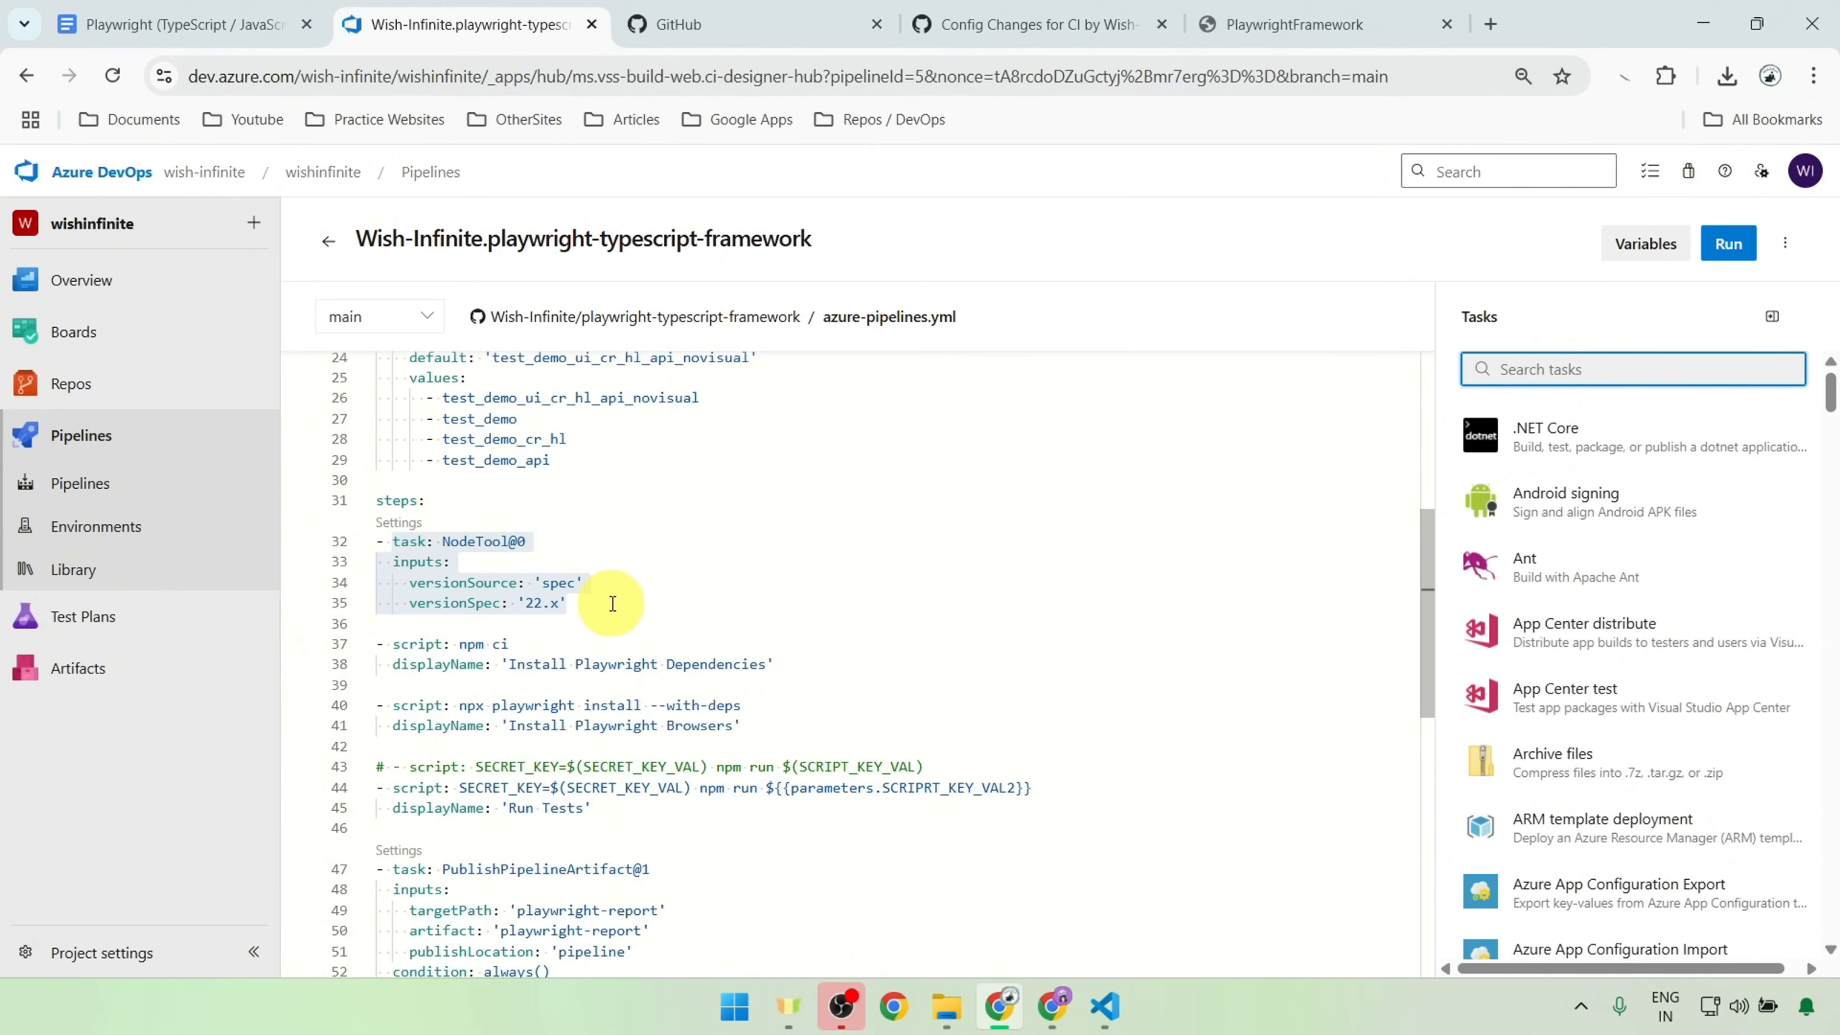
left_click_drag(686, 607, 300, 501)
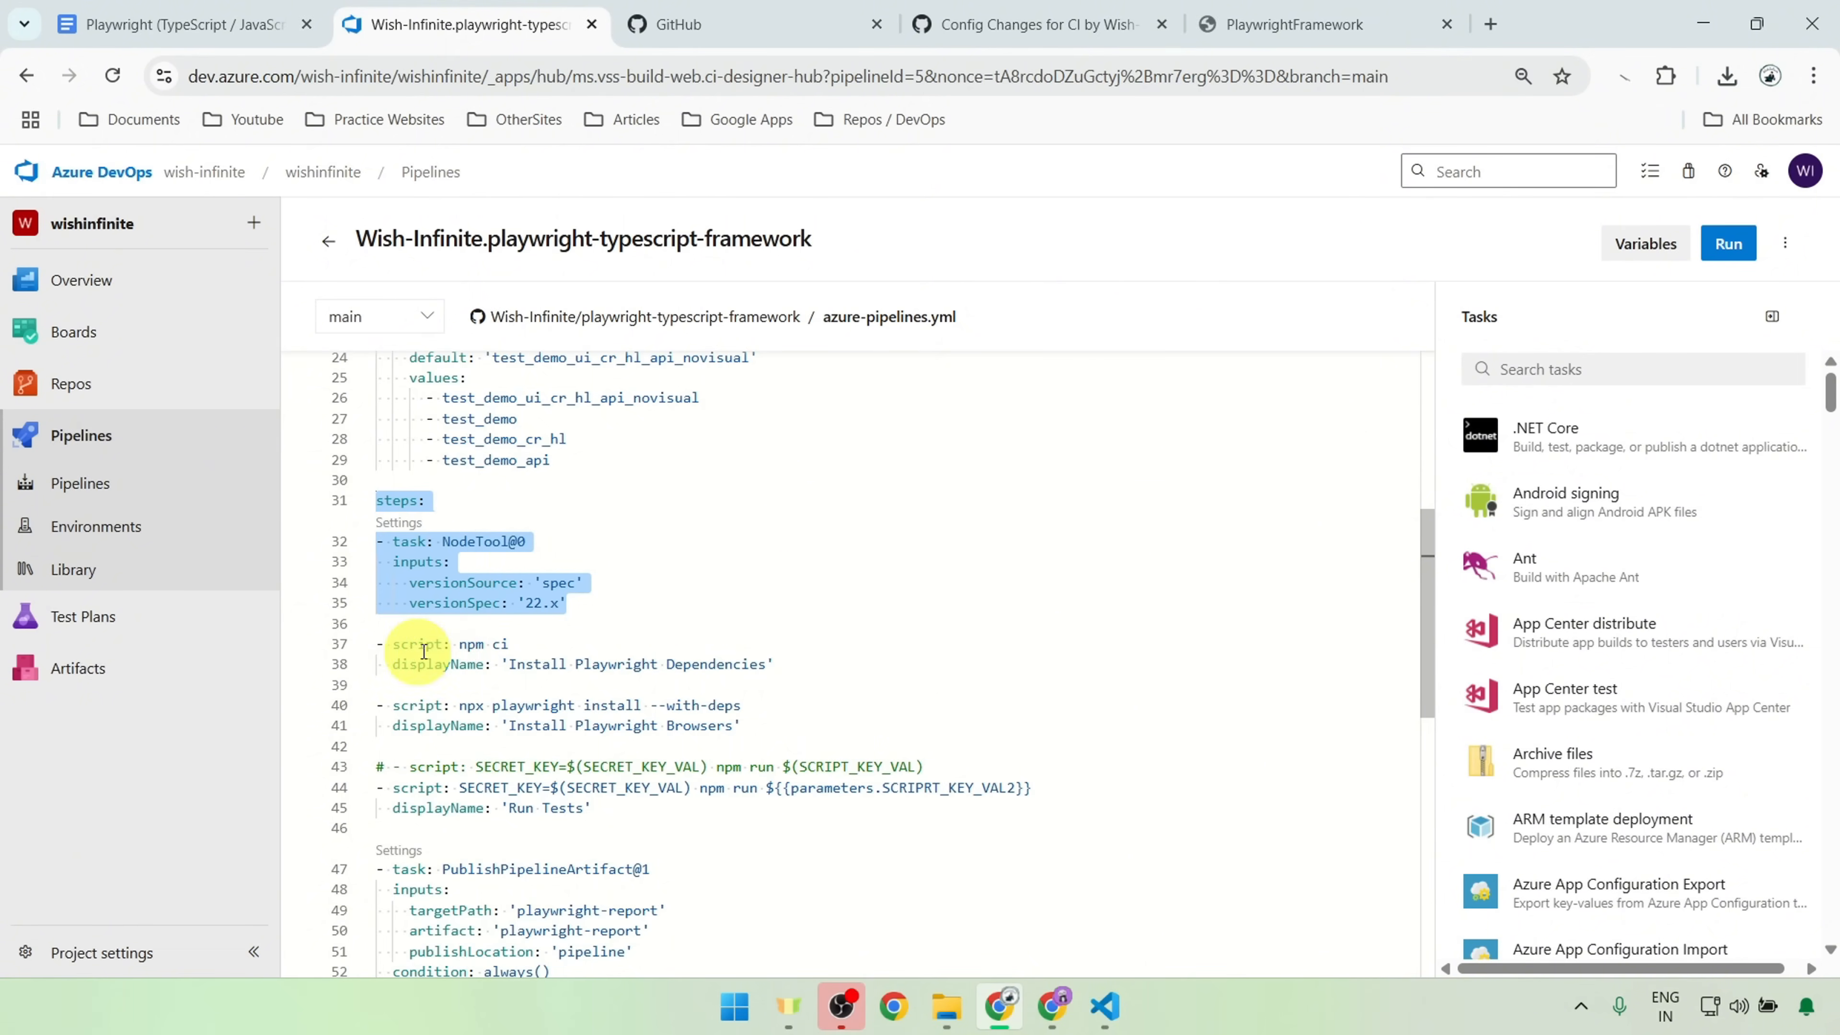
left_click(453, 644)
left_click_drag(453, 645, 529, 650)
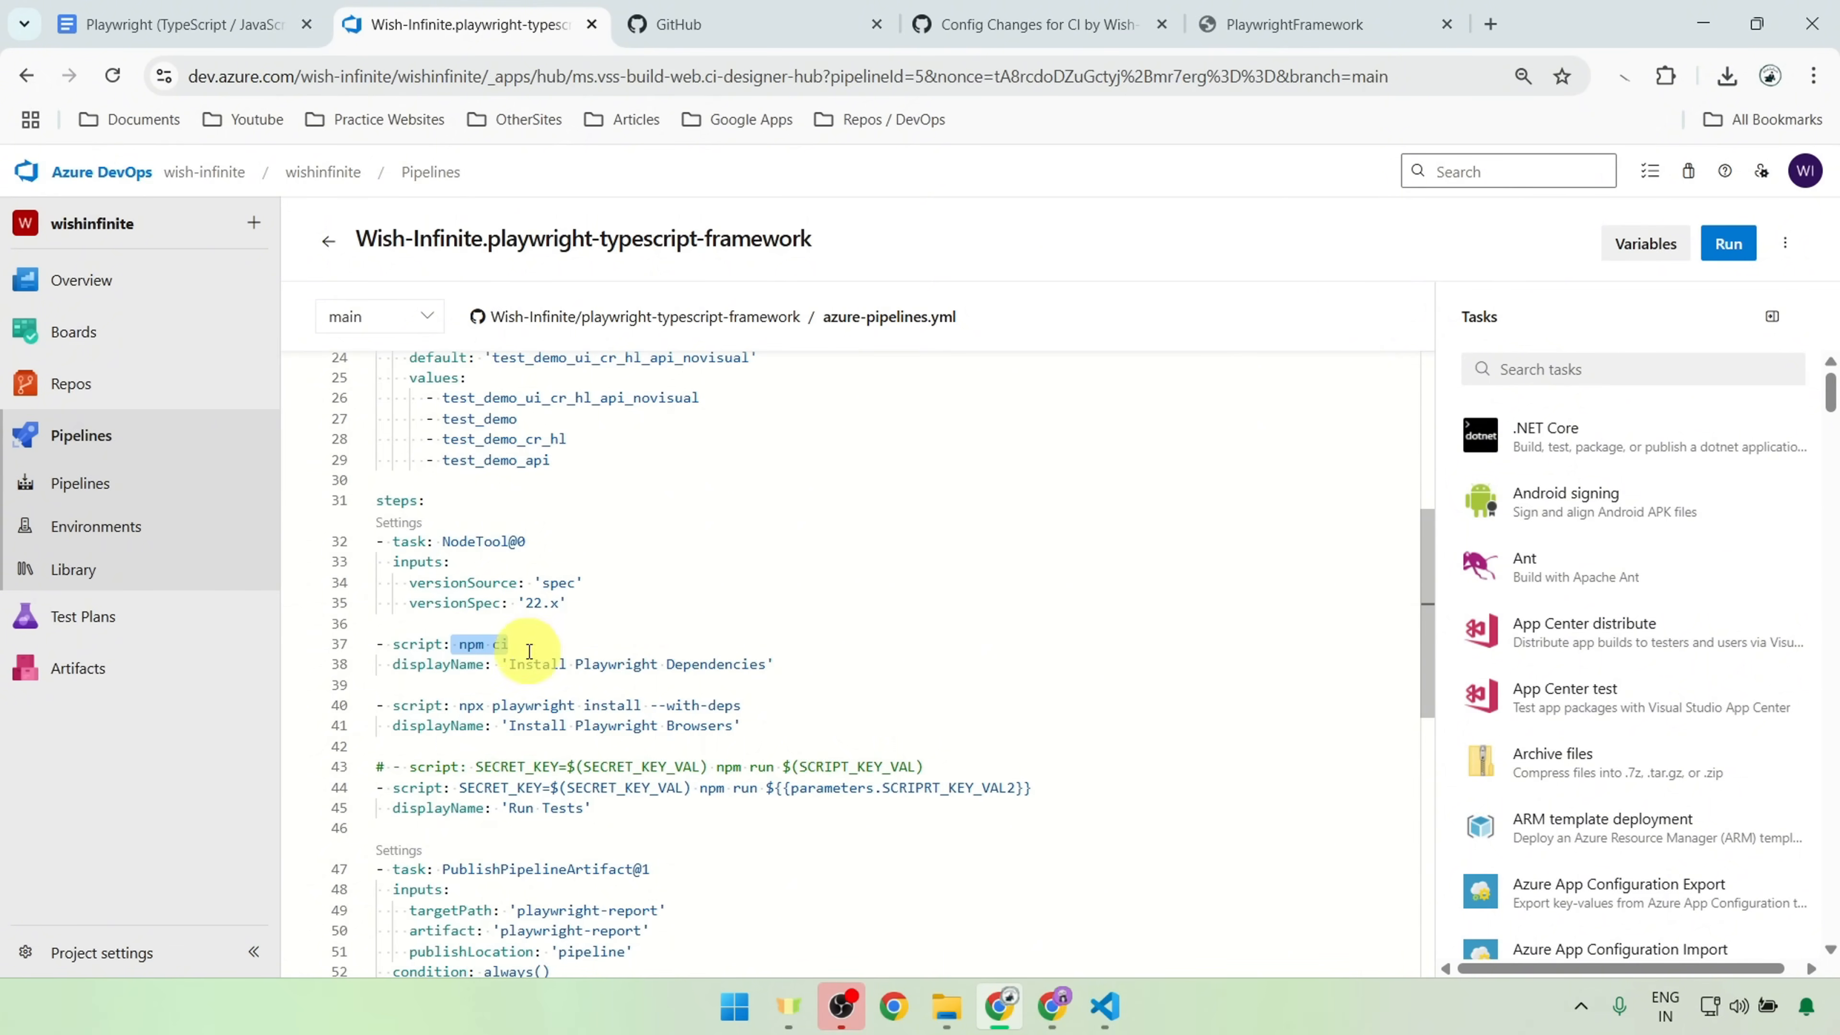
left_click(551, 725)
left_click_drag(459, 706, 914, 720)
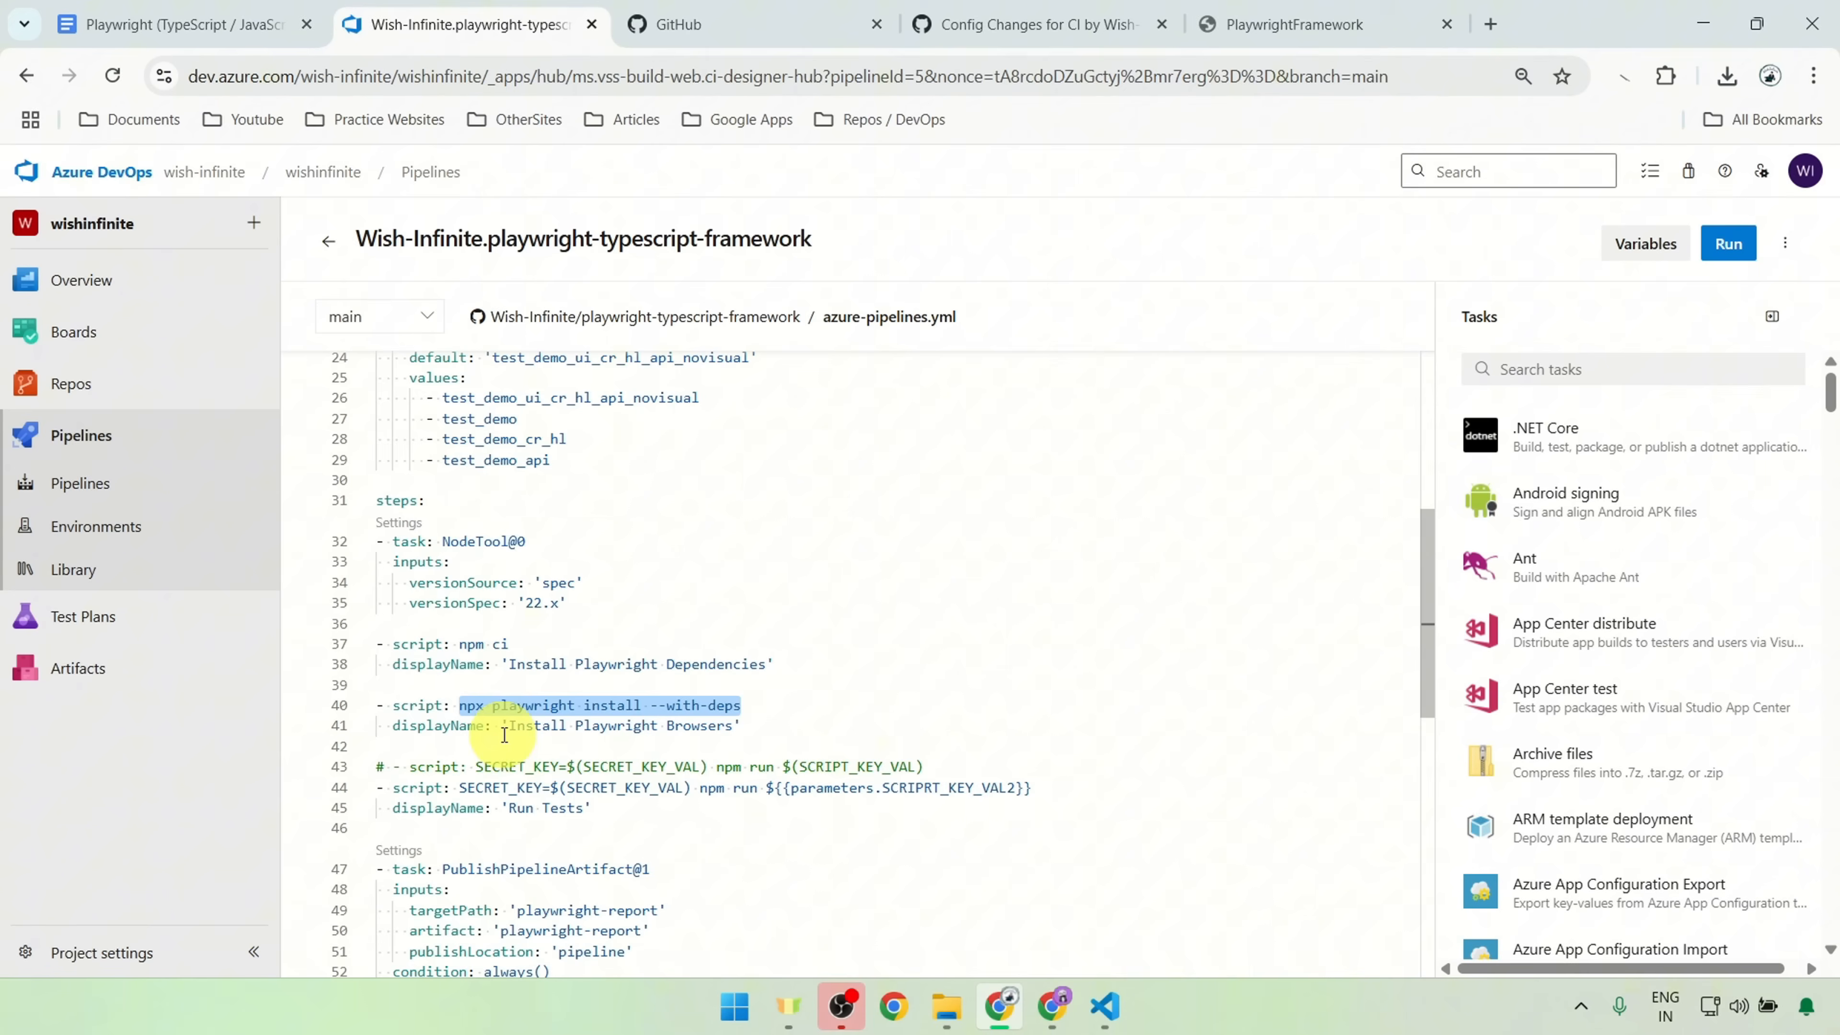
left_click_drag(502, 727, 858, 735)
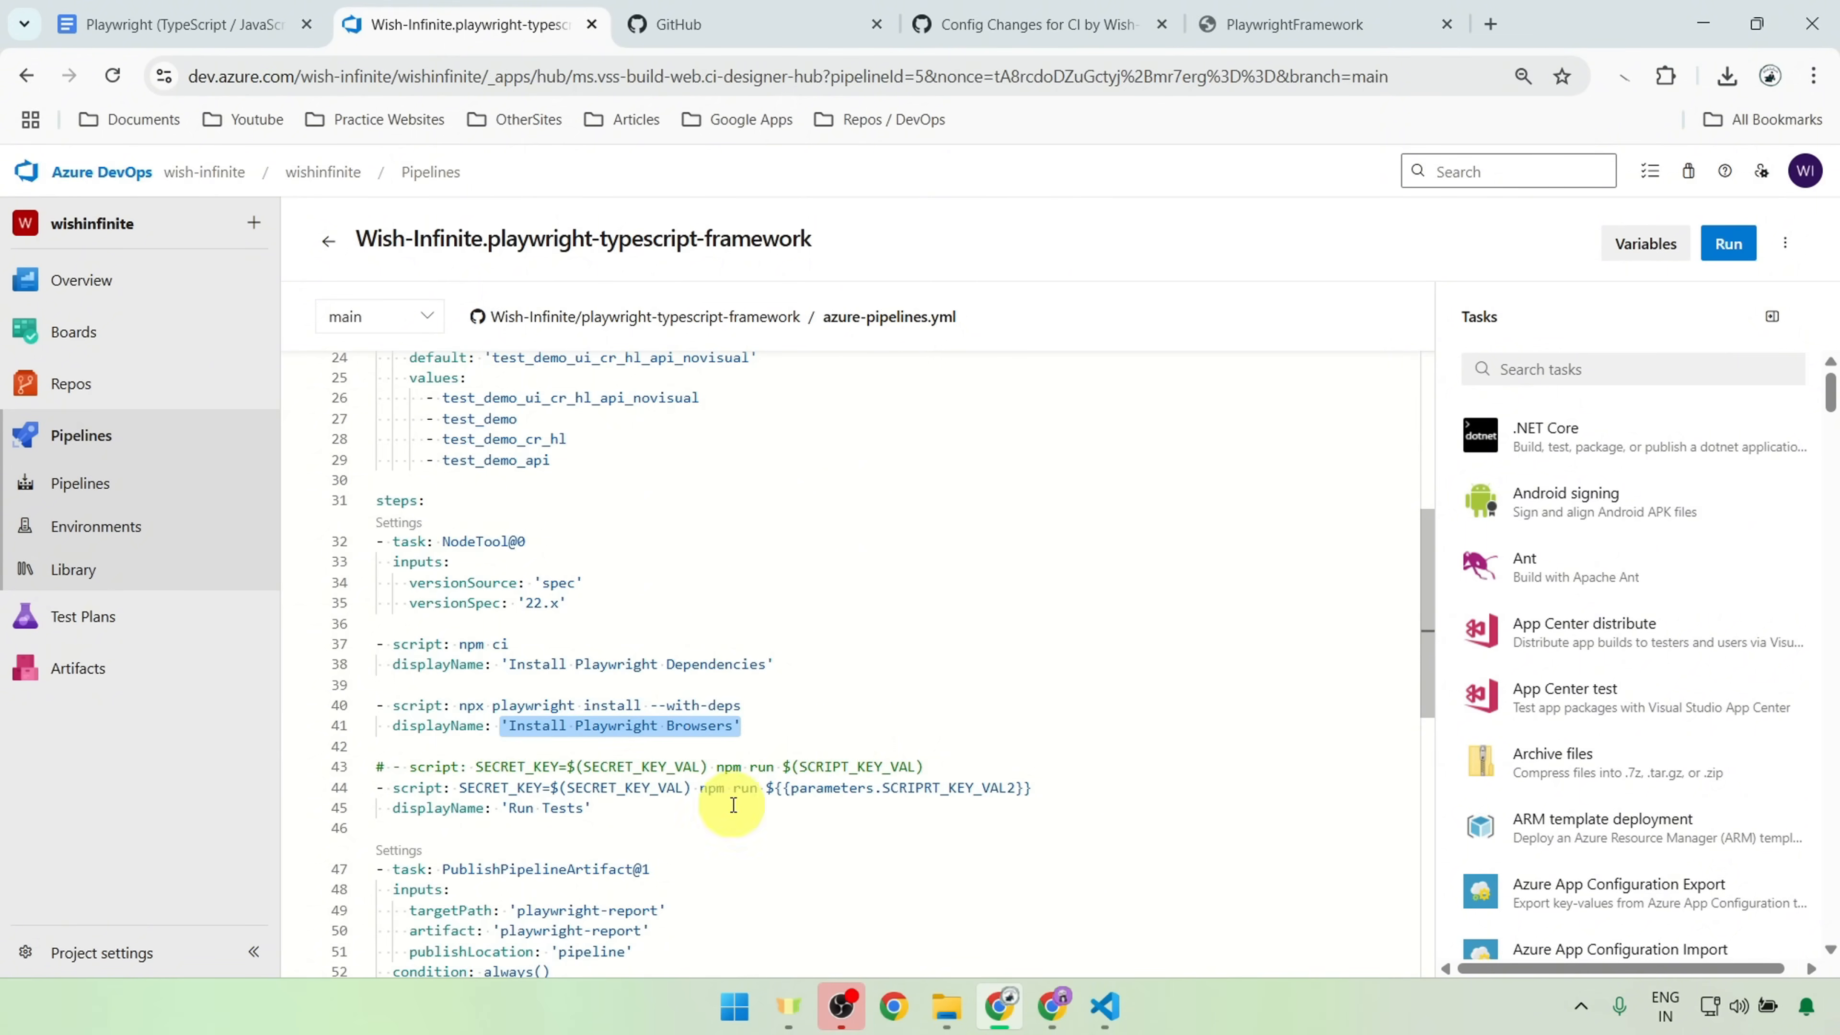
Step: Look at the settings of the SECRET_KEY_VAL pipeline variable and its reference in the Run Tests script
scroll(507, 783, "down", 2)
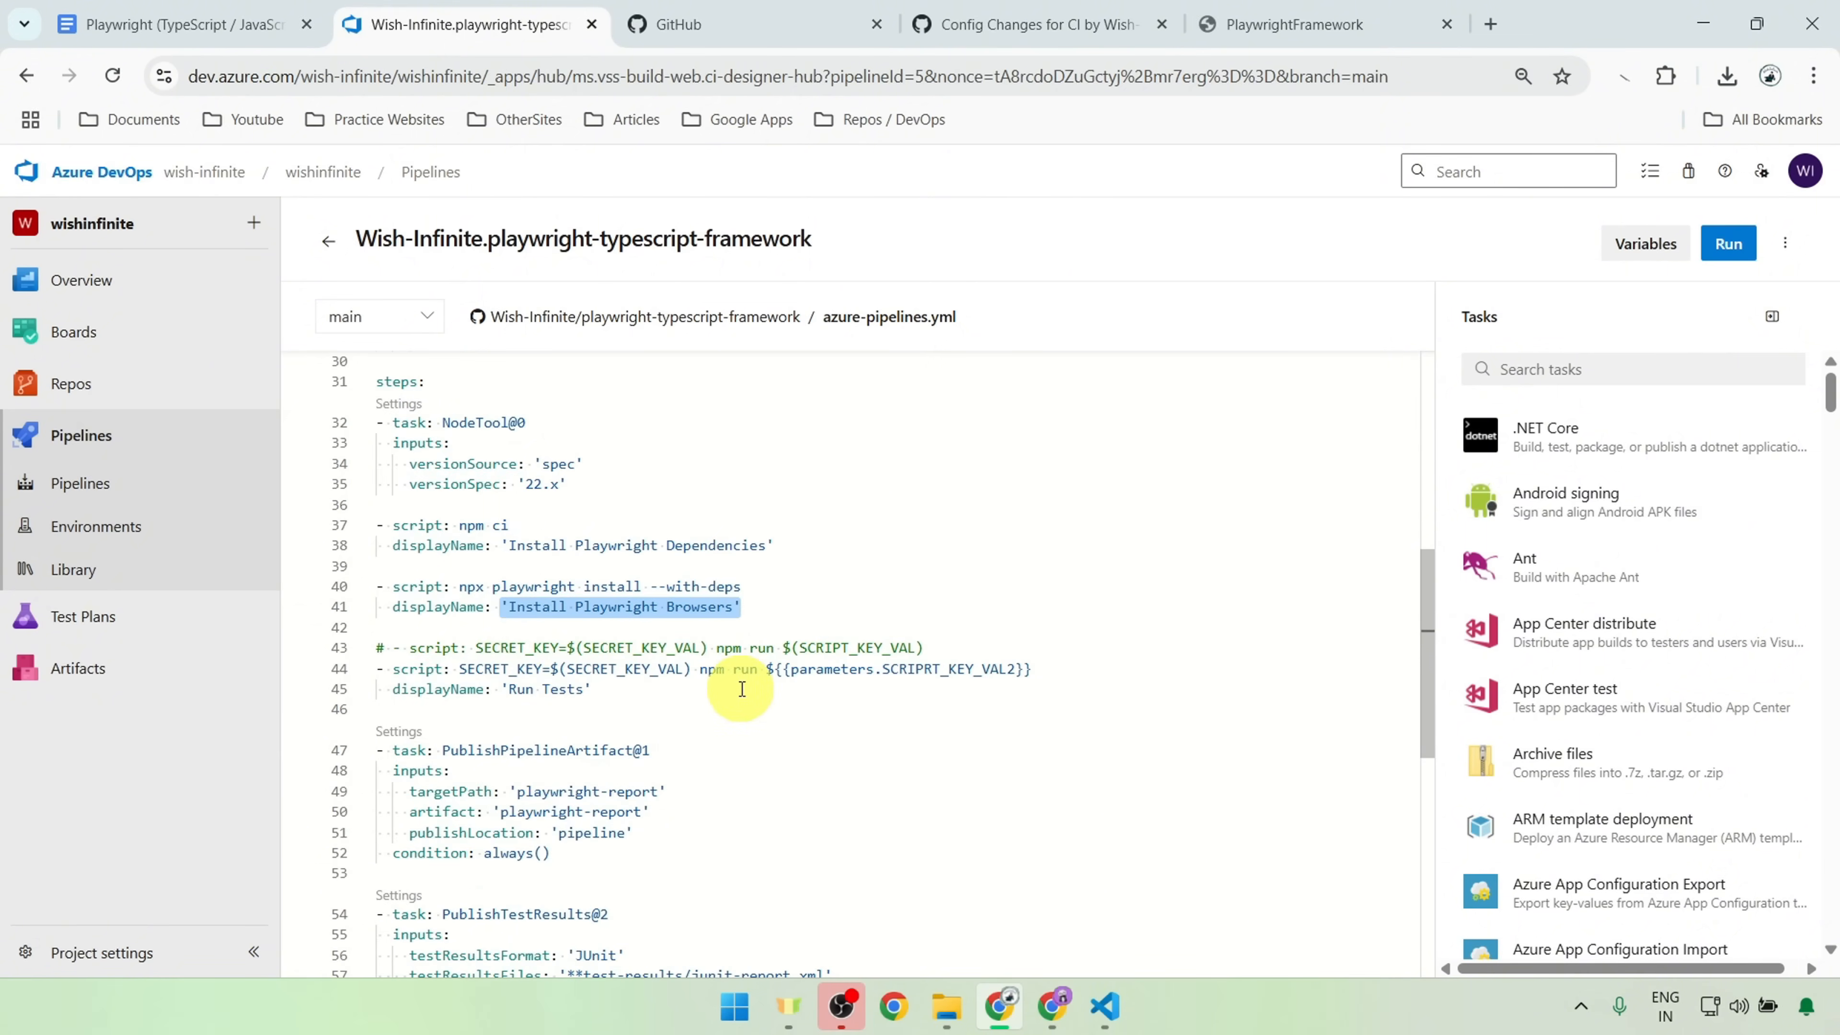
left_click_drag(457, 667, 666, 669)
left_click(695, 669)
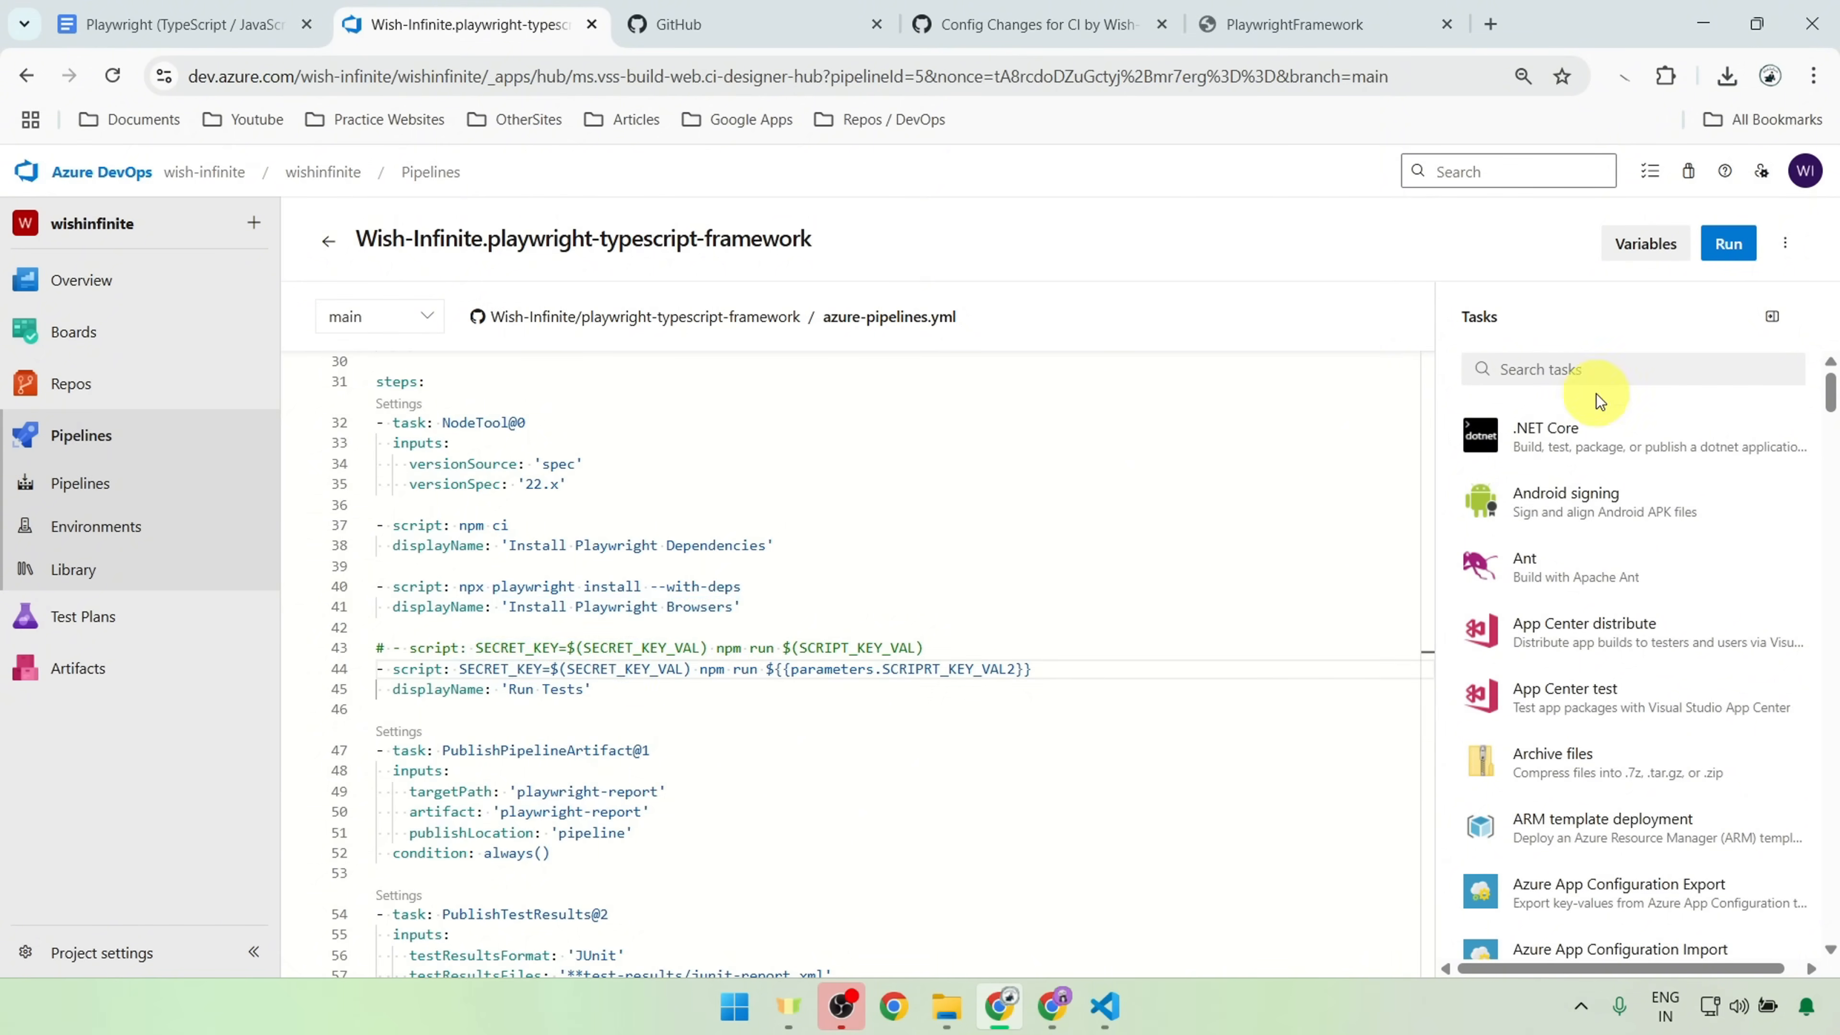
left_click(1645, 243)
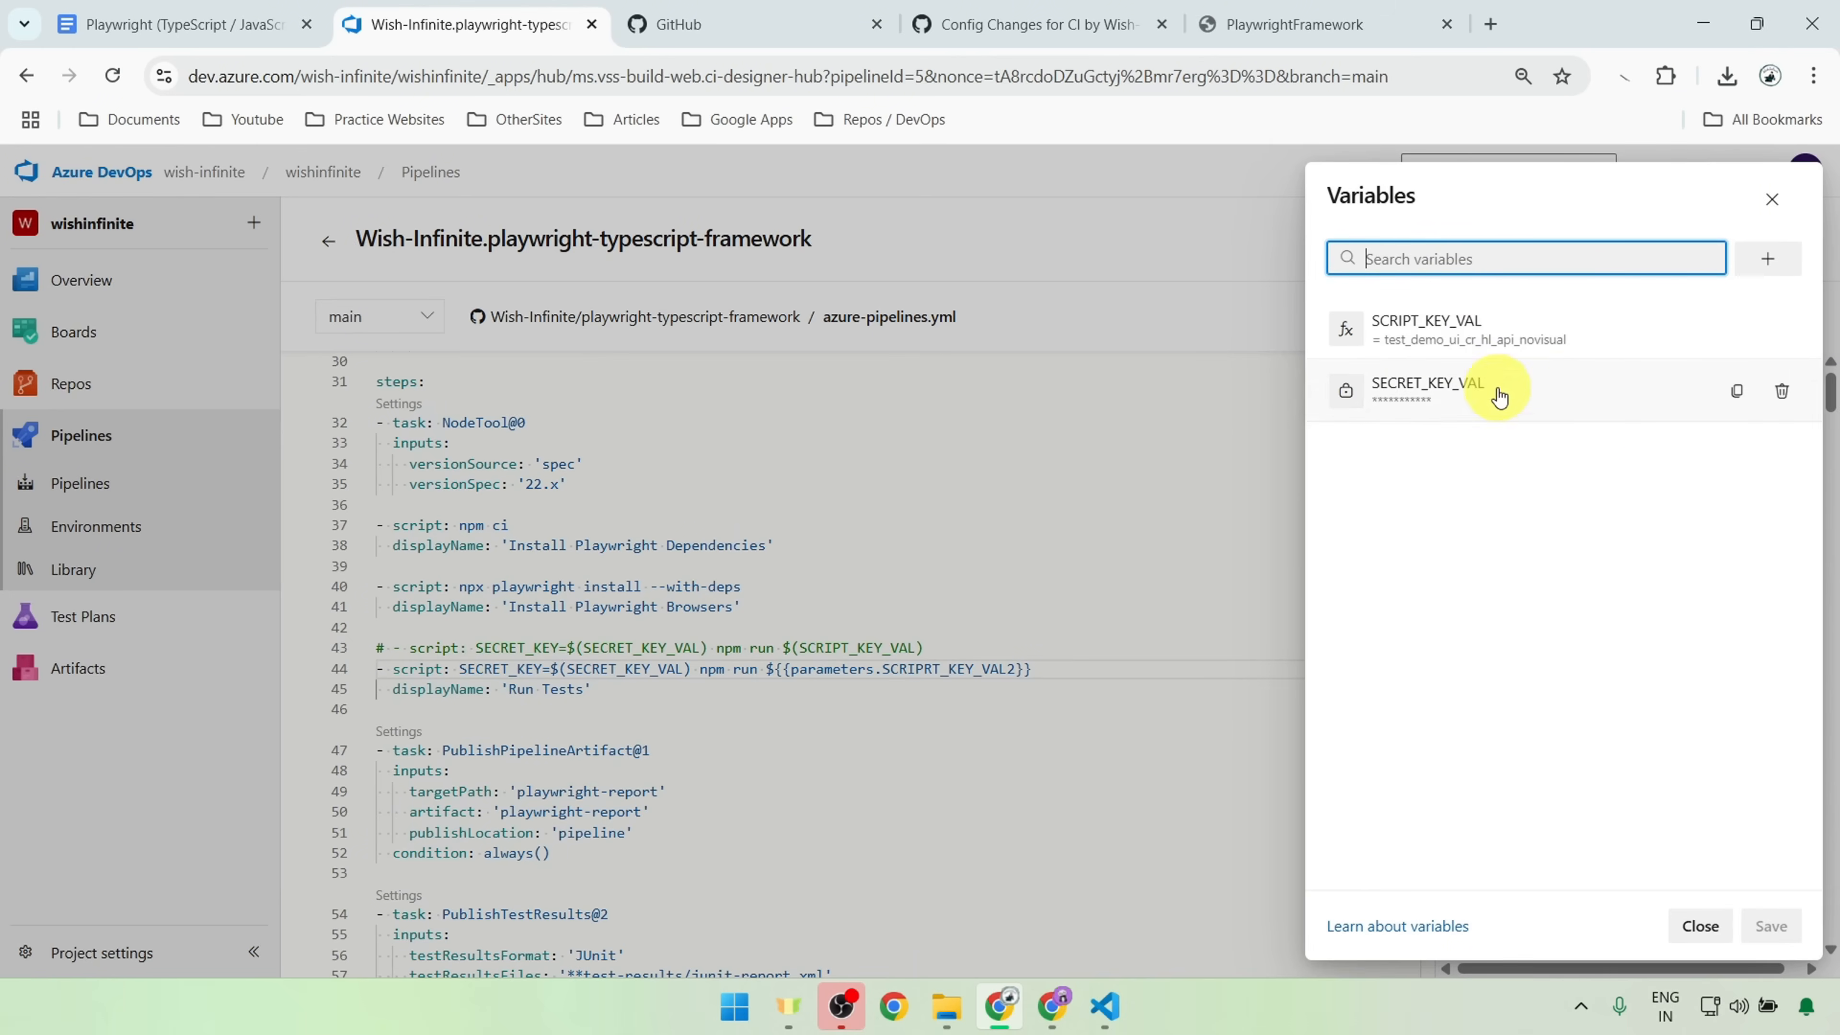
left_click(1421, 392)
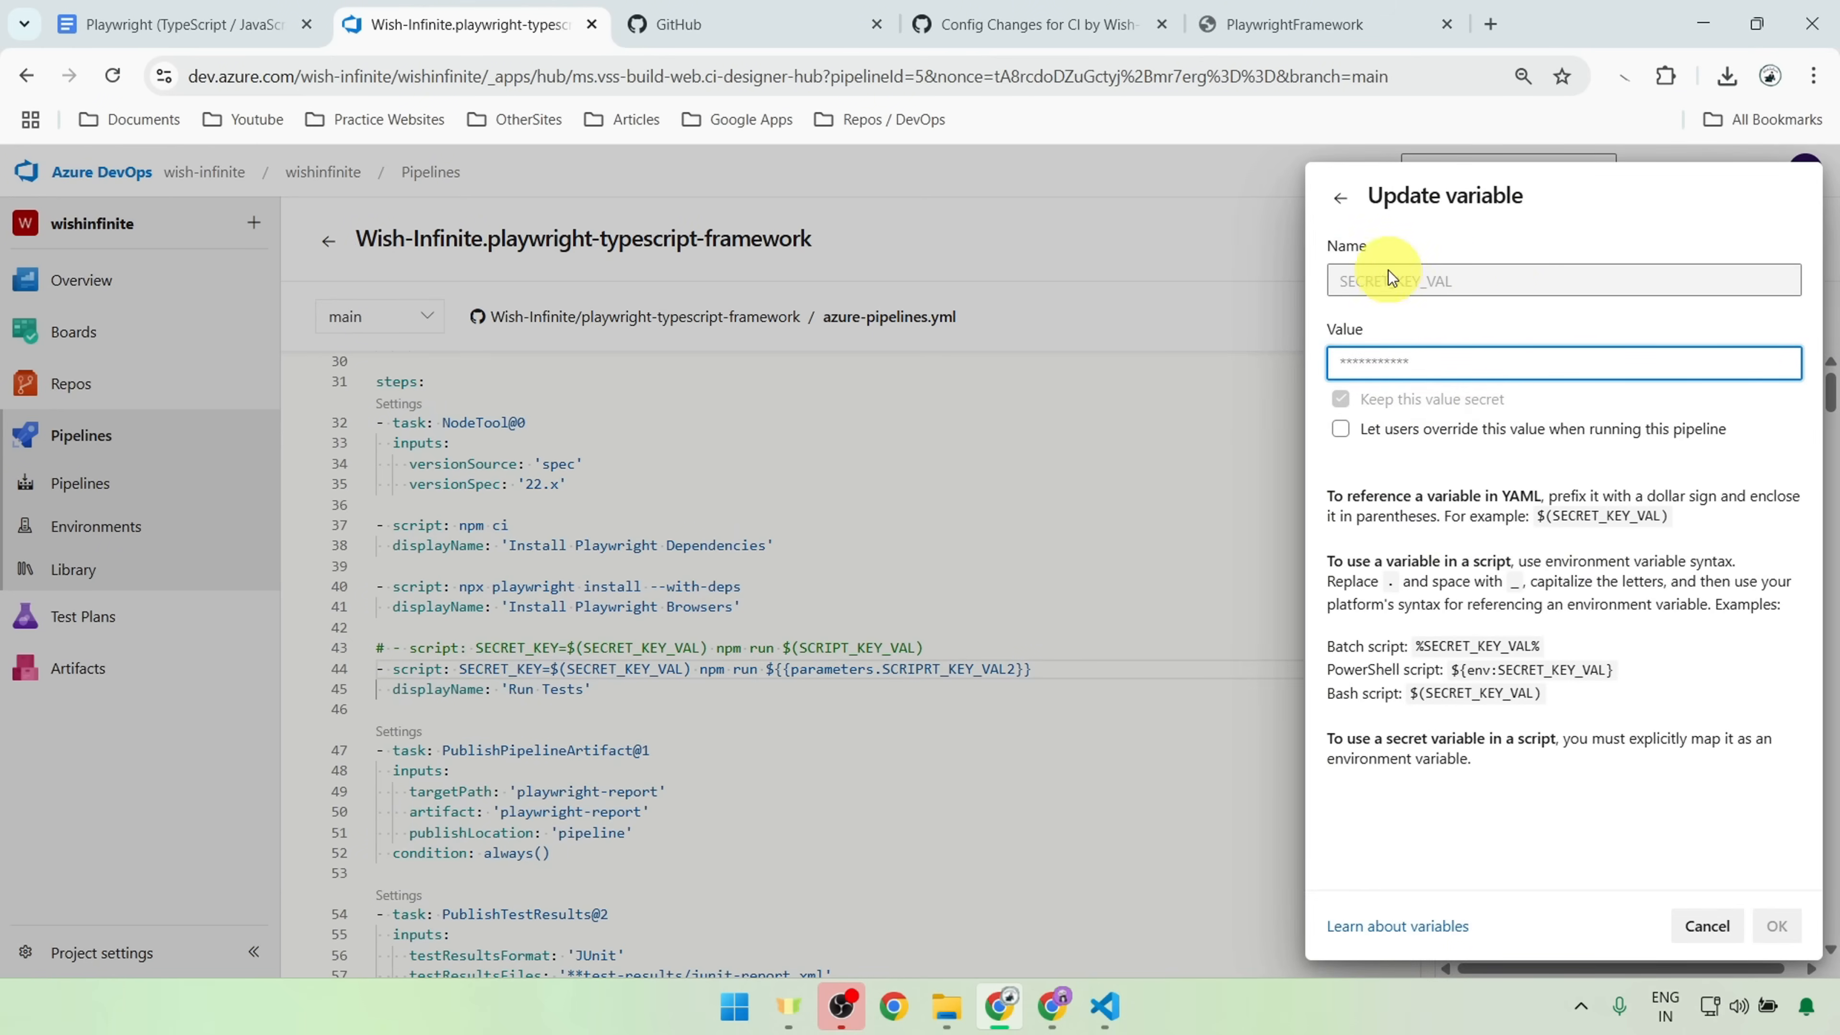
left_click(1439, 299)
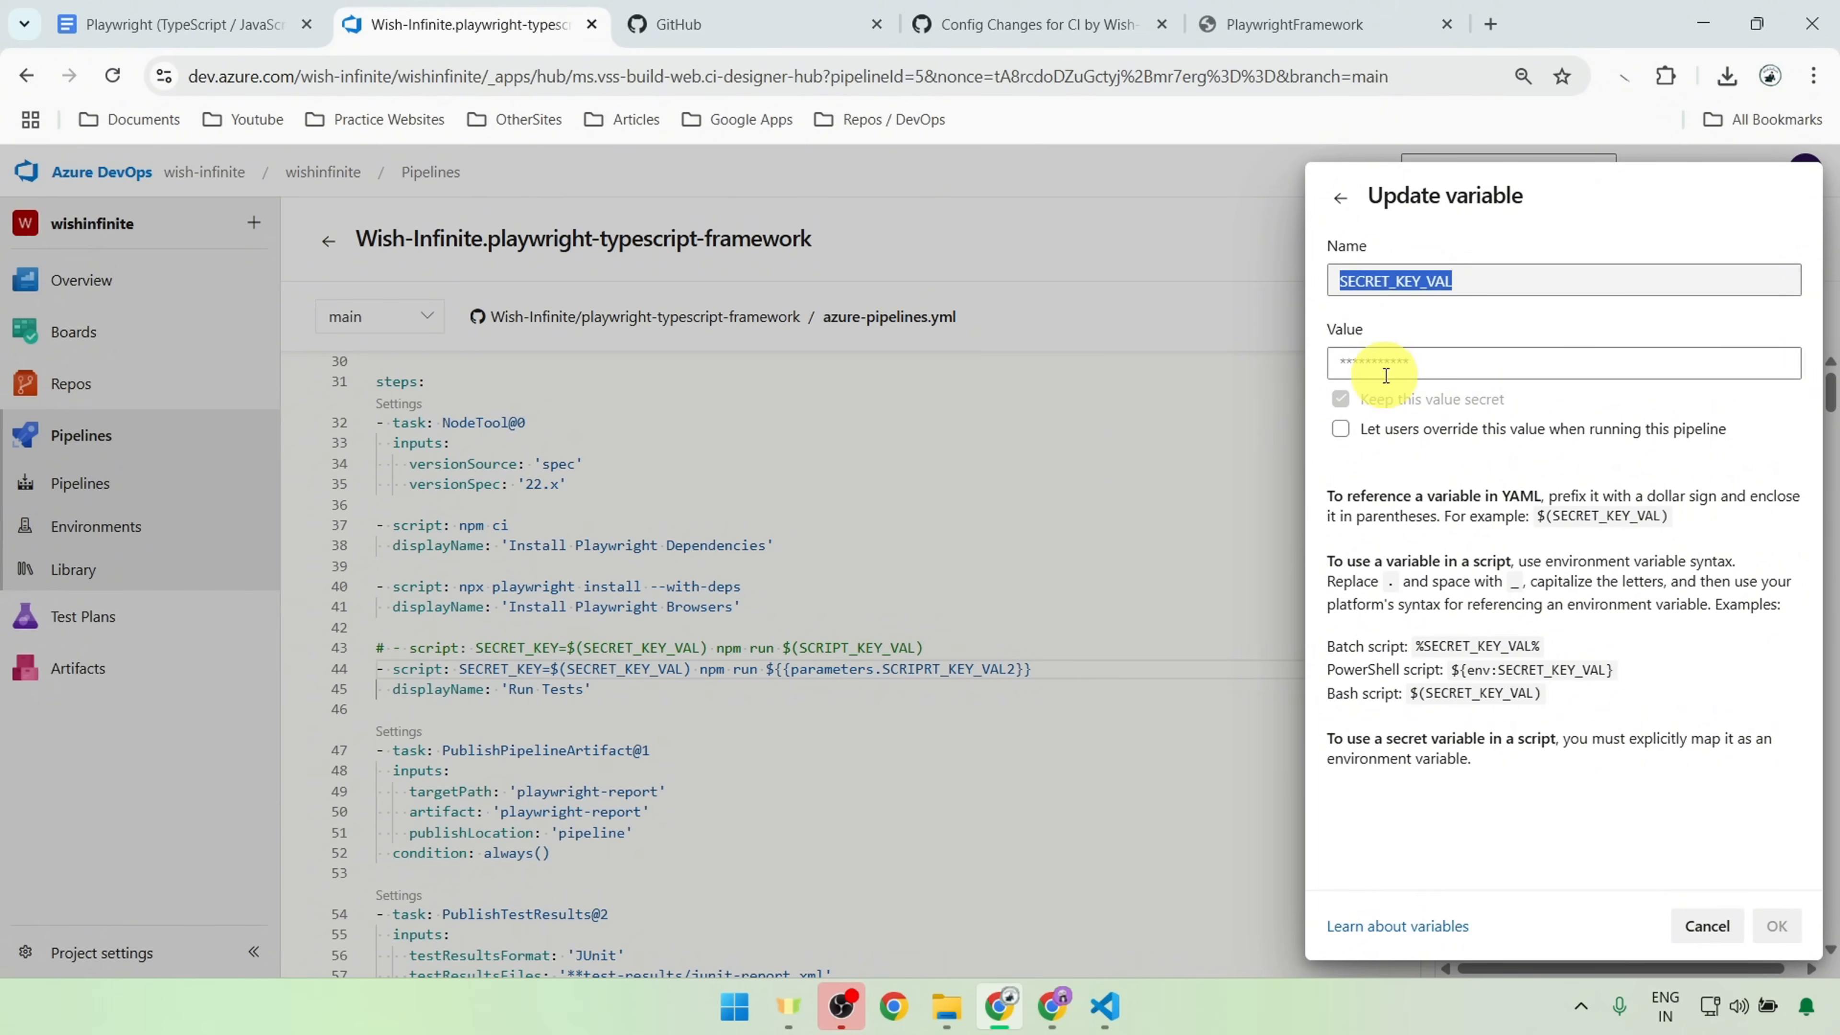
mouse_move(1357, 404)
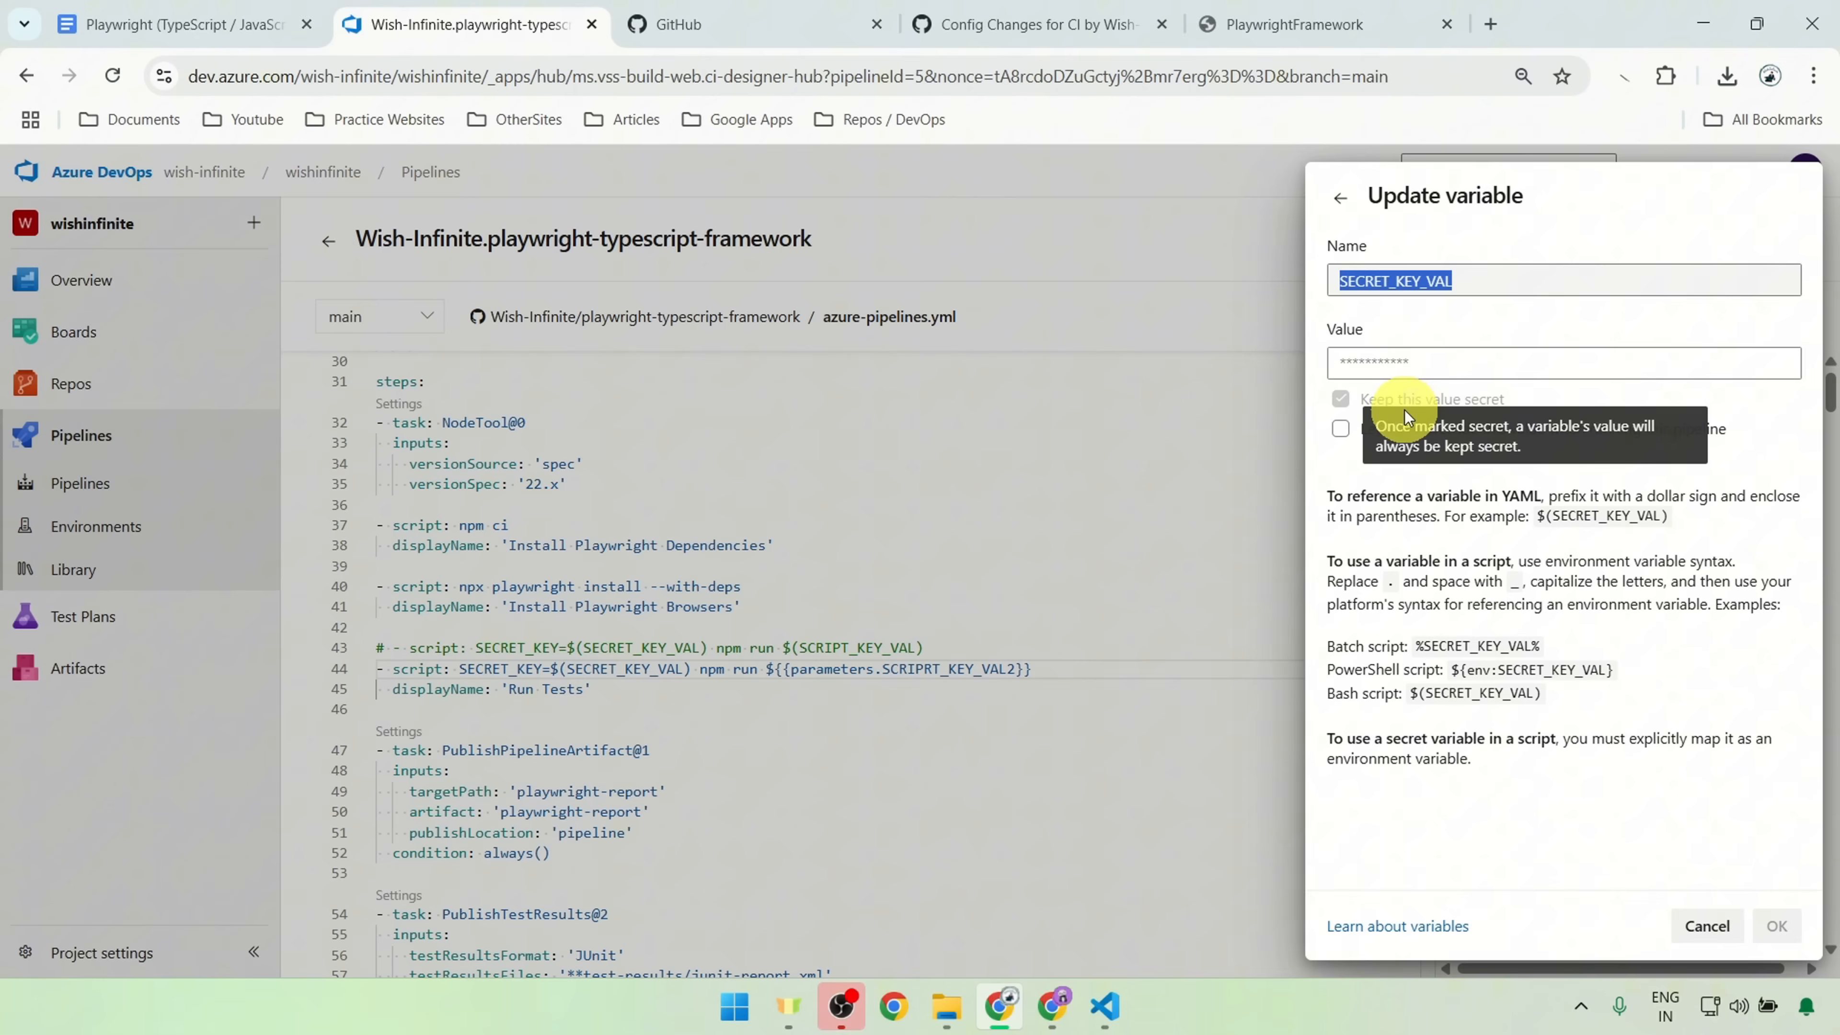
left_click(1491, 363)
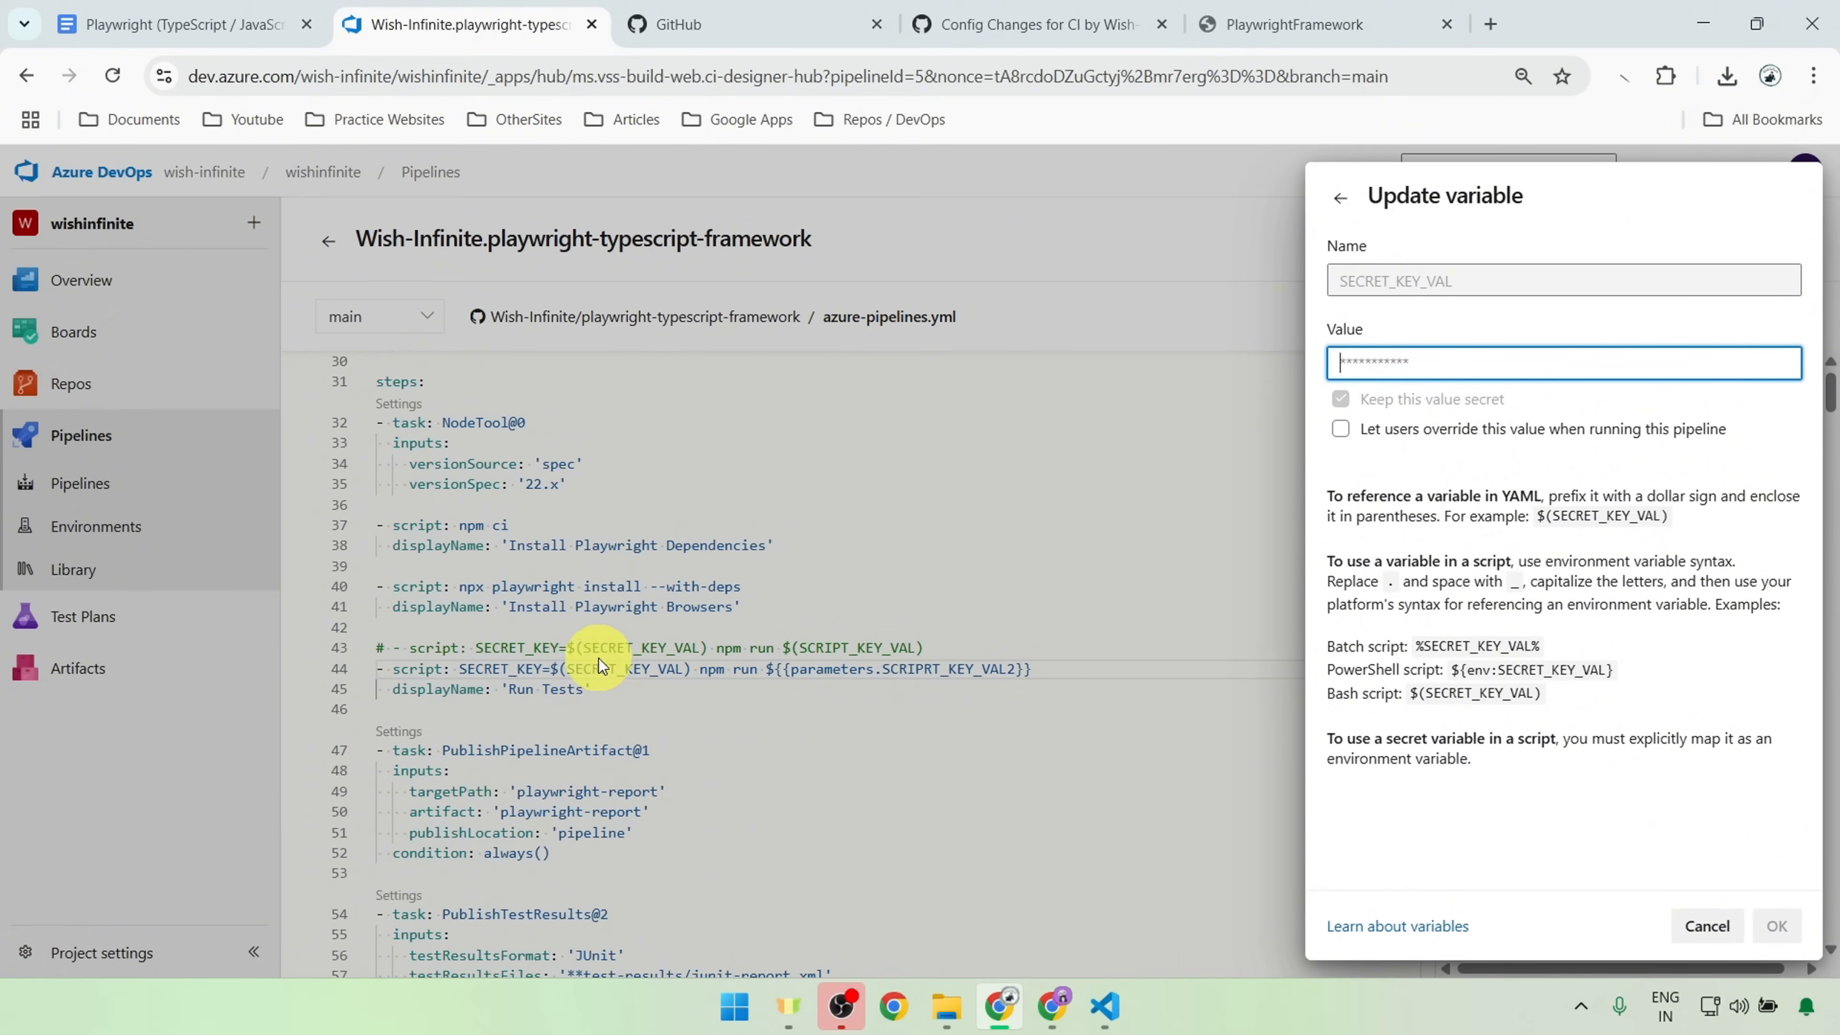
left_click(1344, 203)
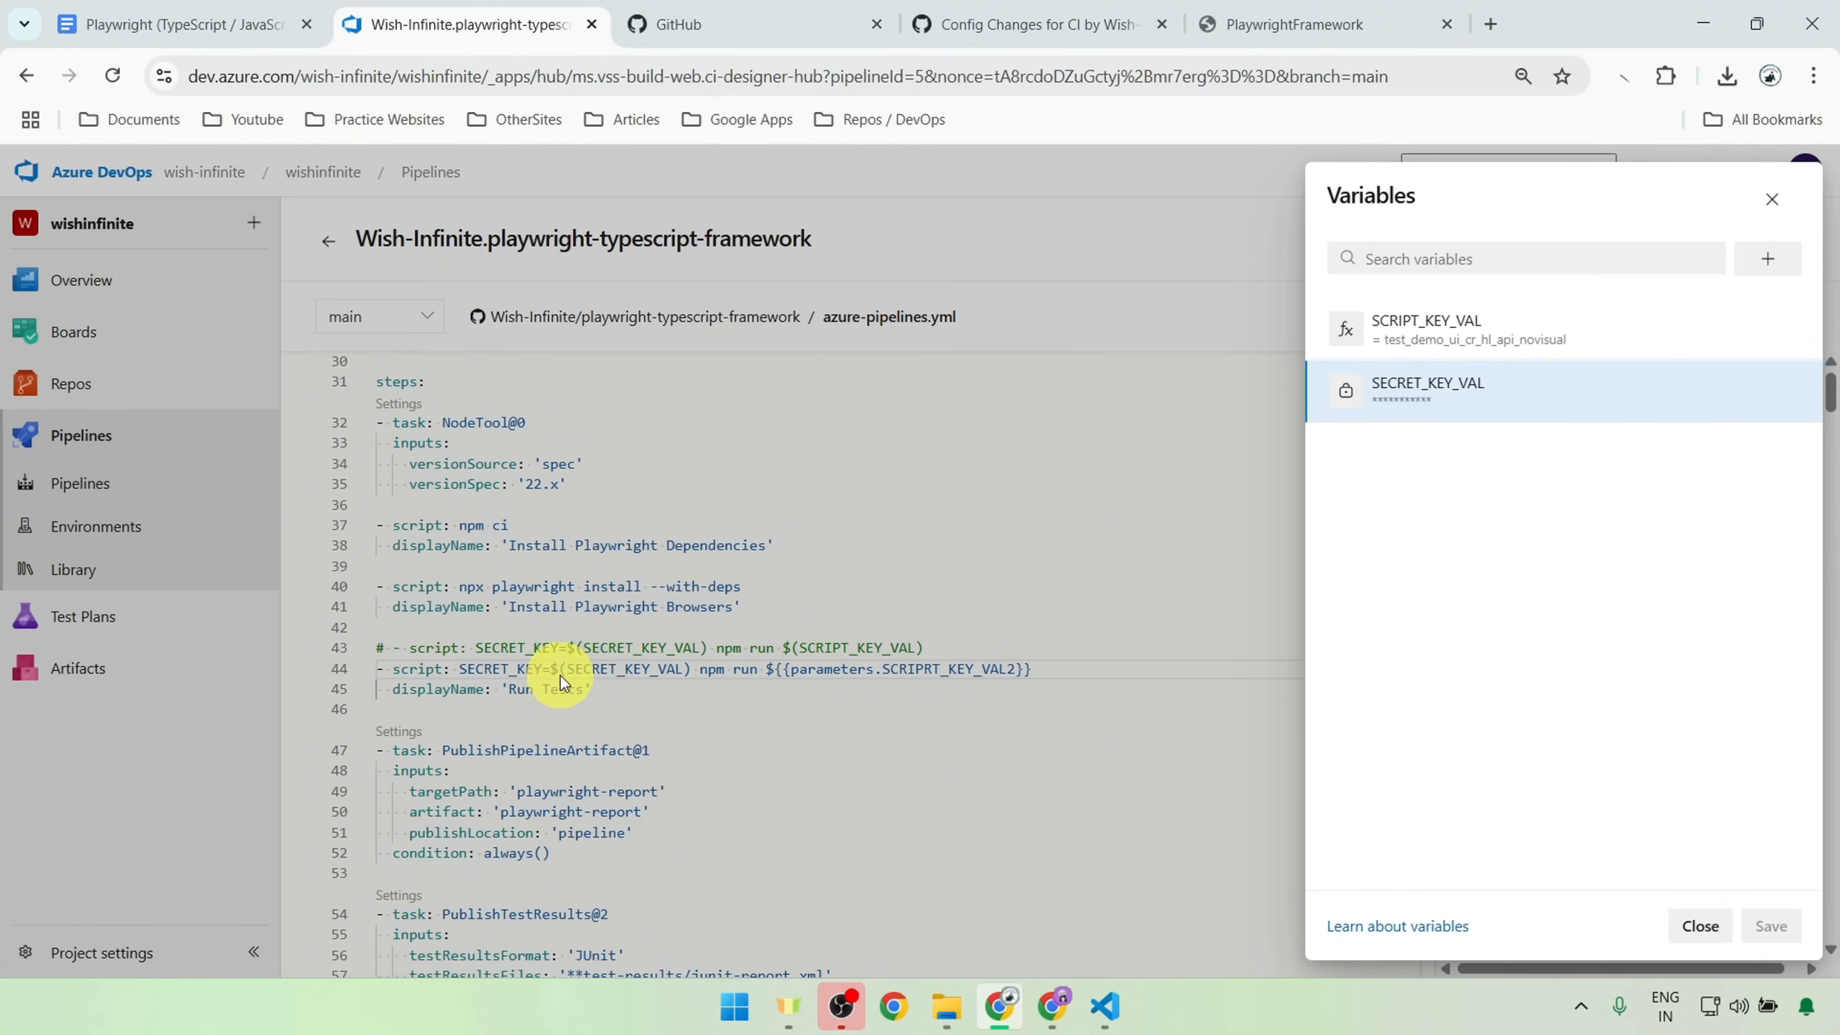
left_click(1771, 199)
double_click(632, 668)
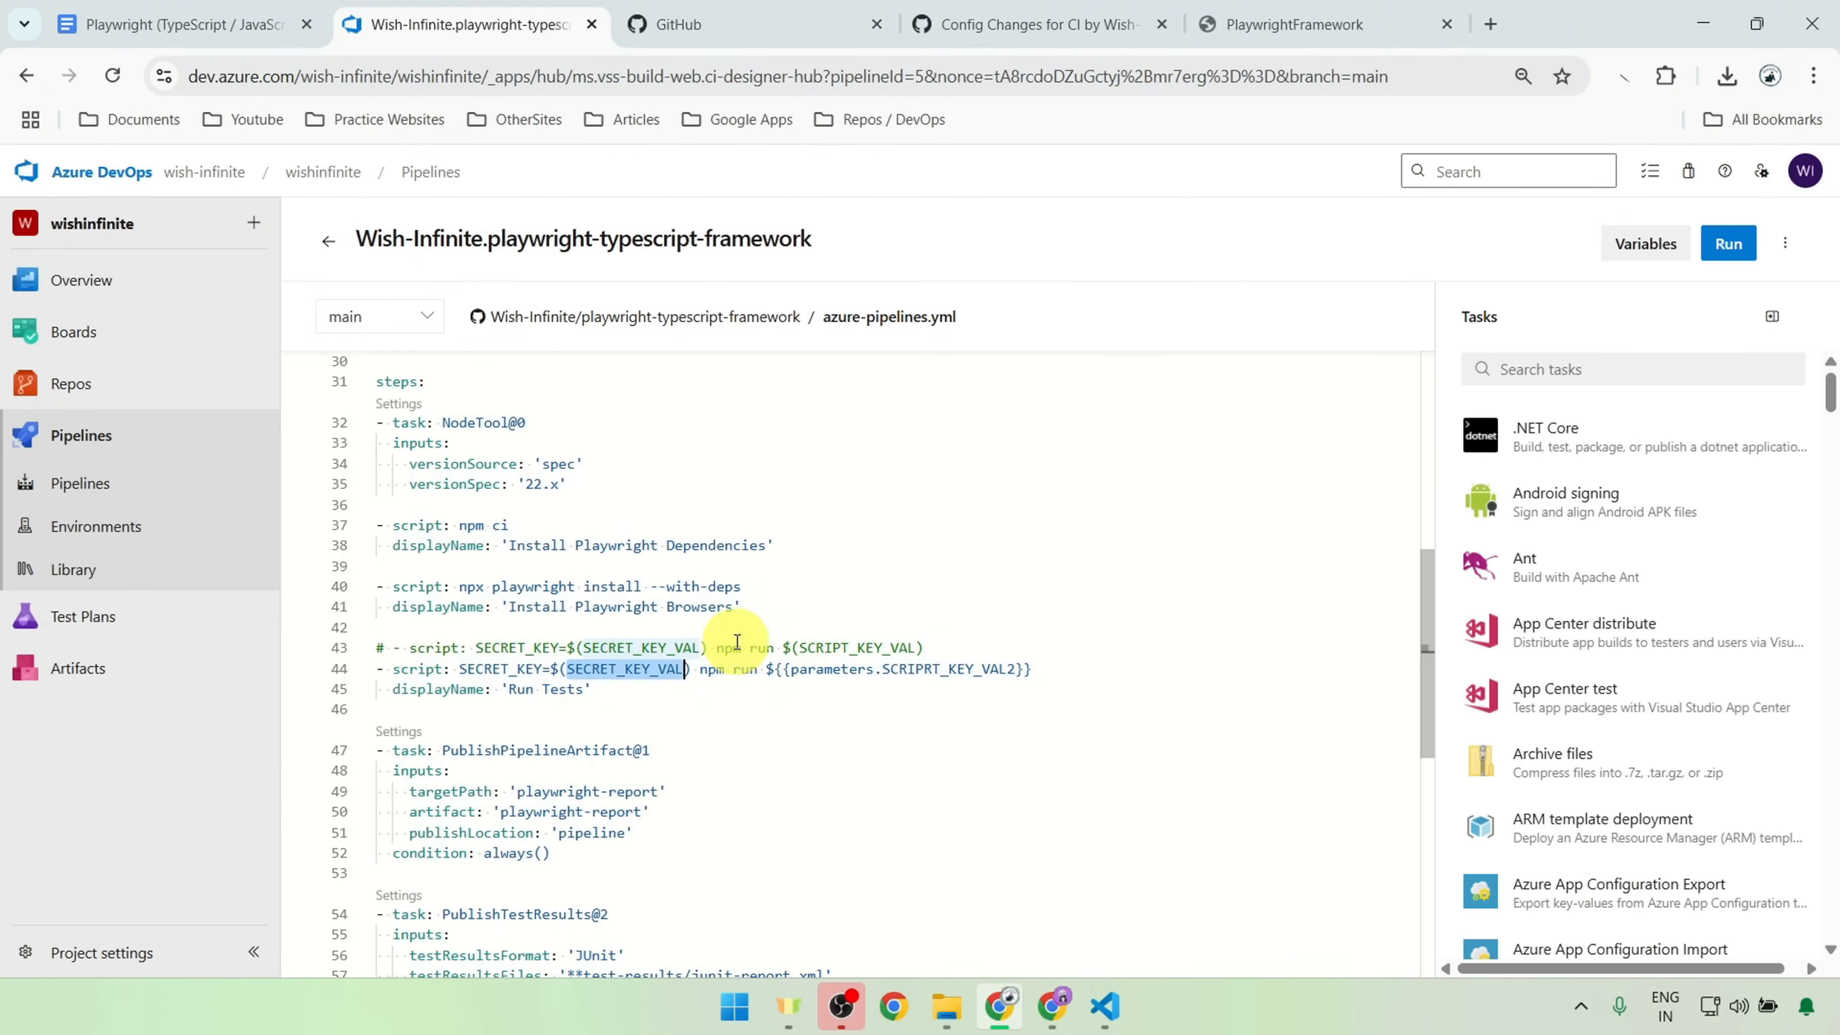
Step: Check the SCRIPT_KEY_VAL reference in the commented-out script and view that variable's name, value and override setting
left_click_drag(767, 646, 798, 646)
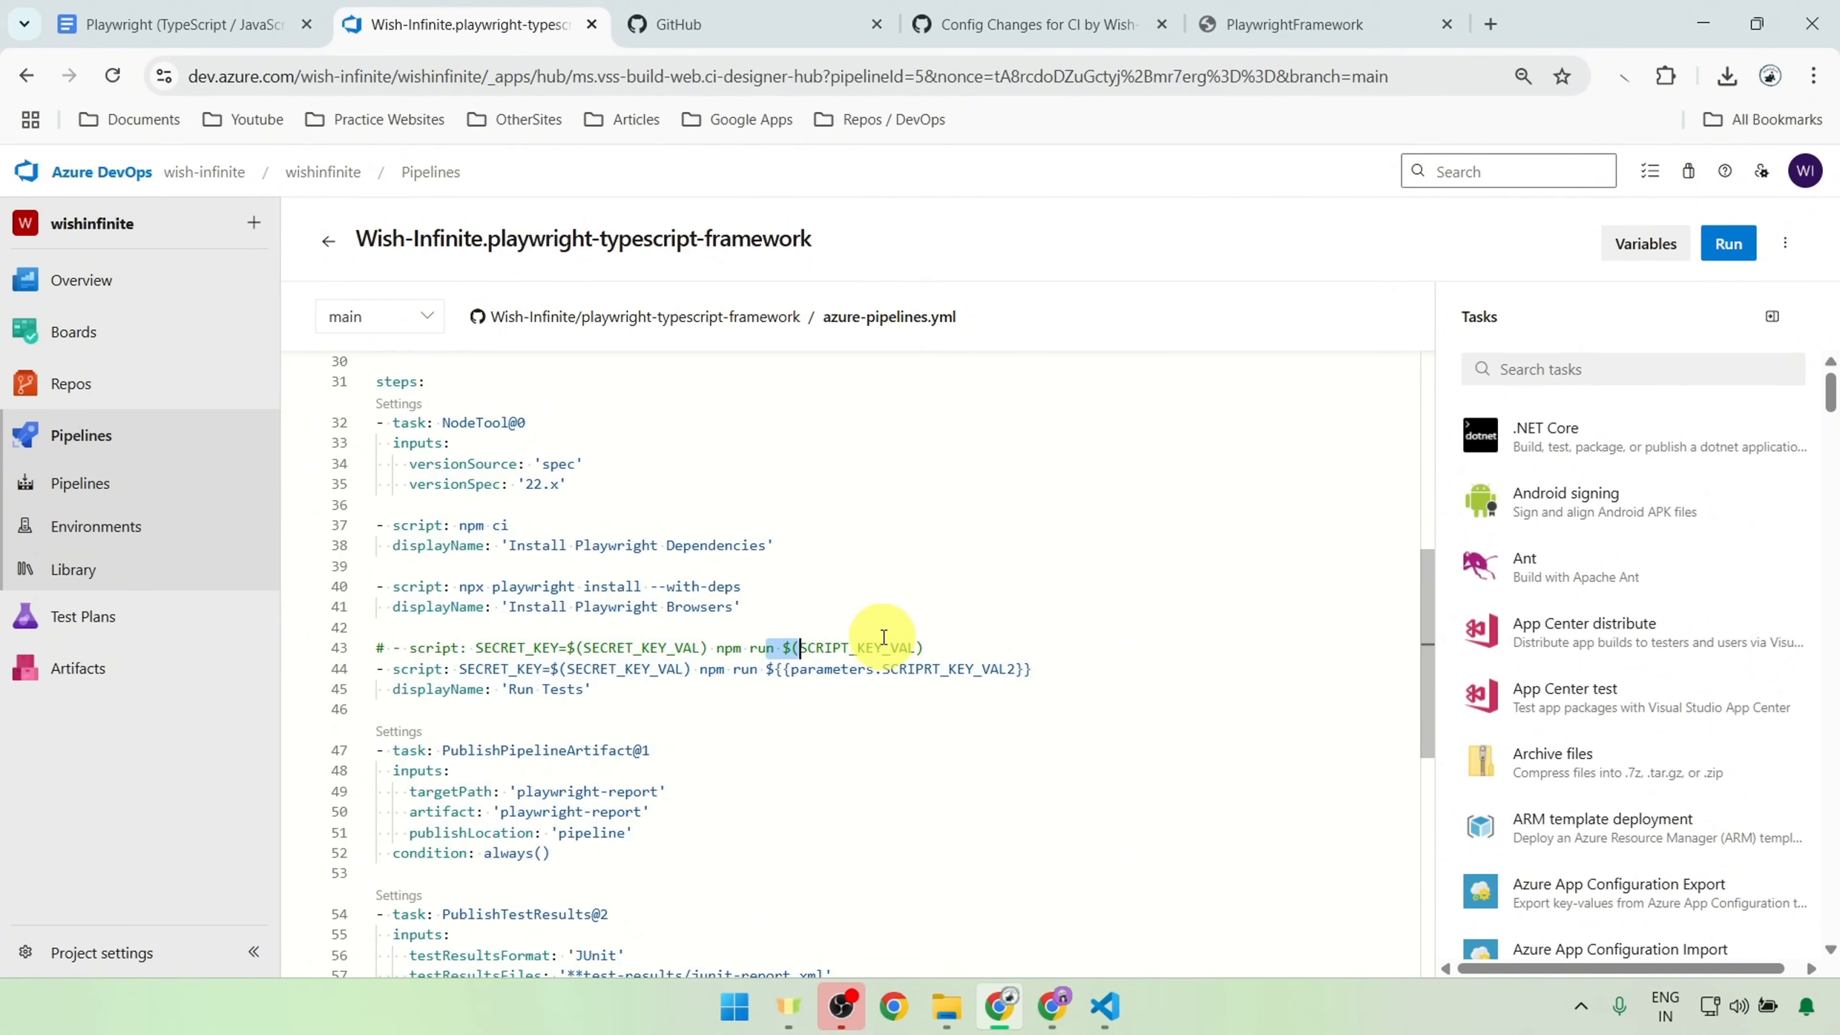
left_click(929, 637)
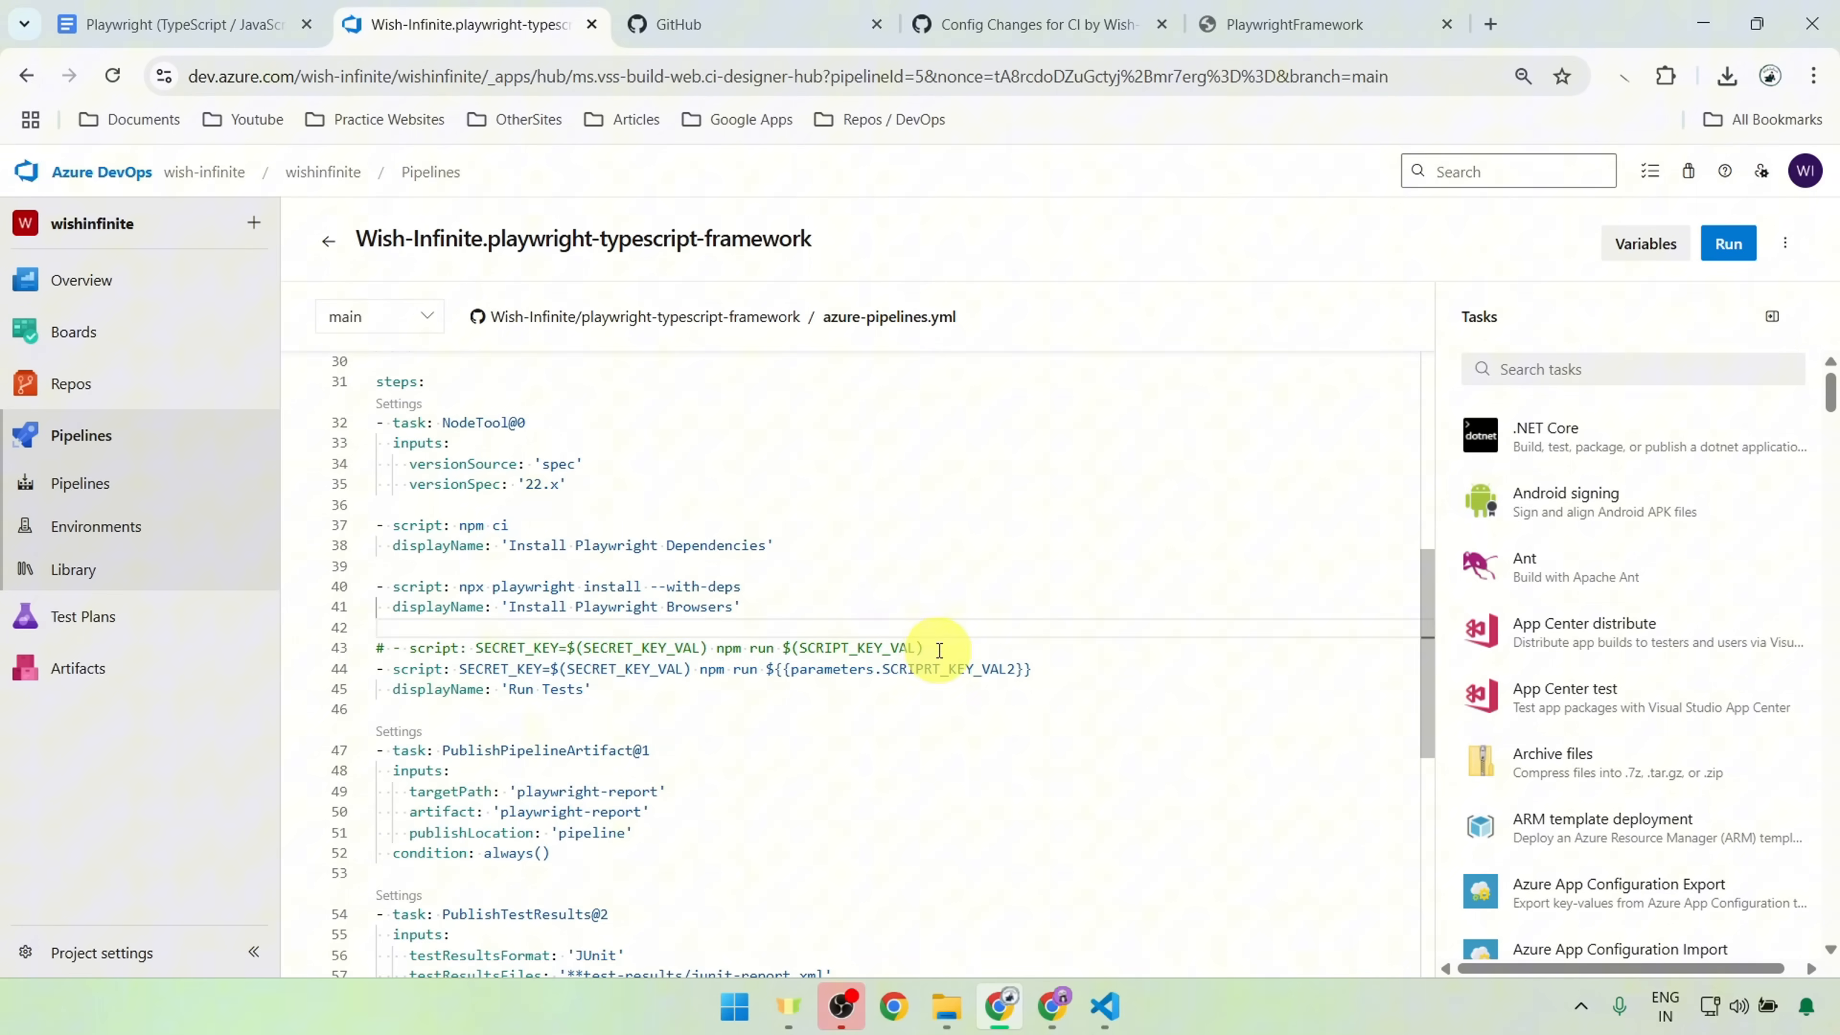
left_click_drag(936, 647, 782, 655)
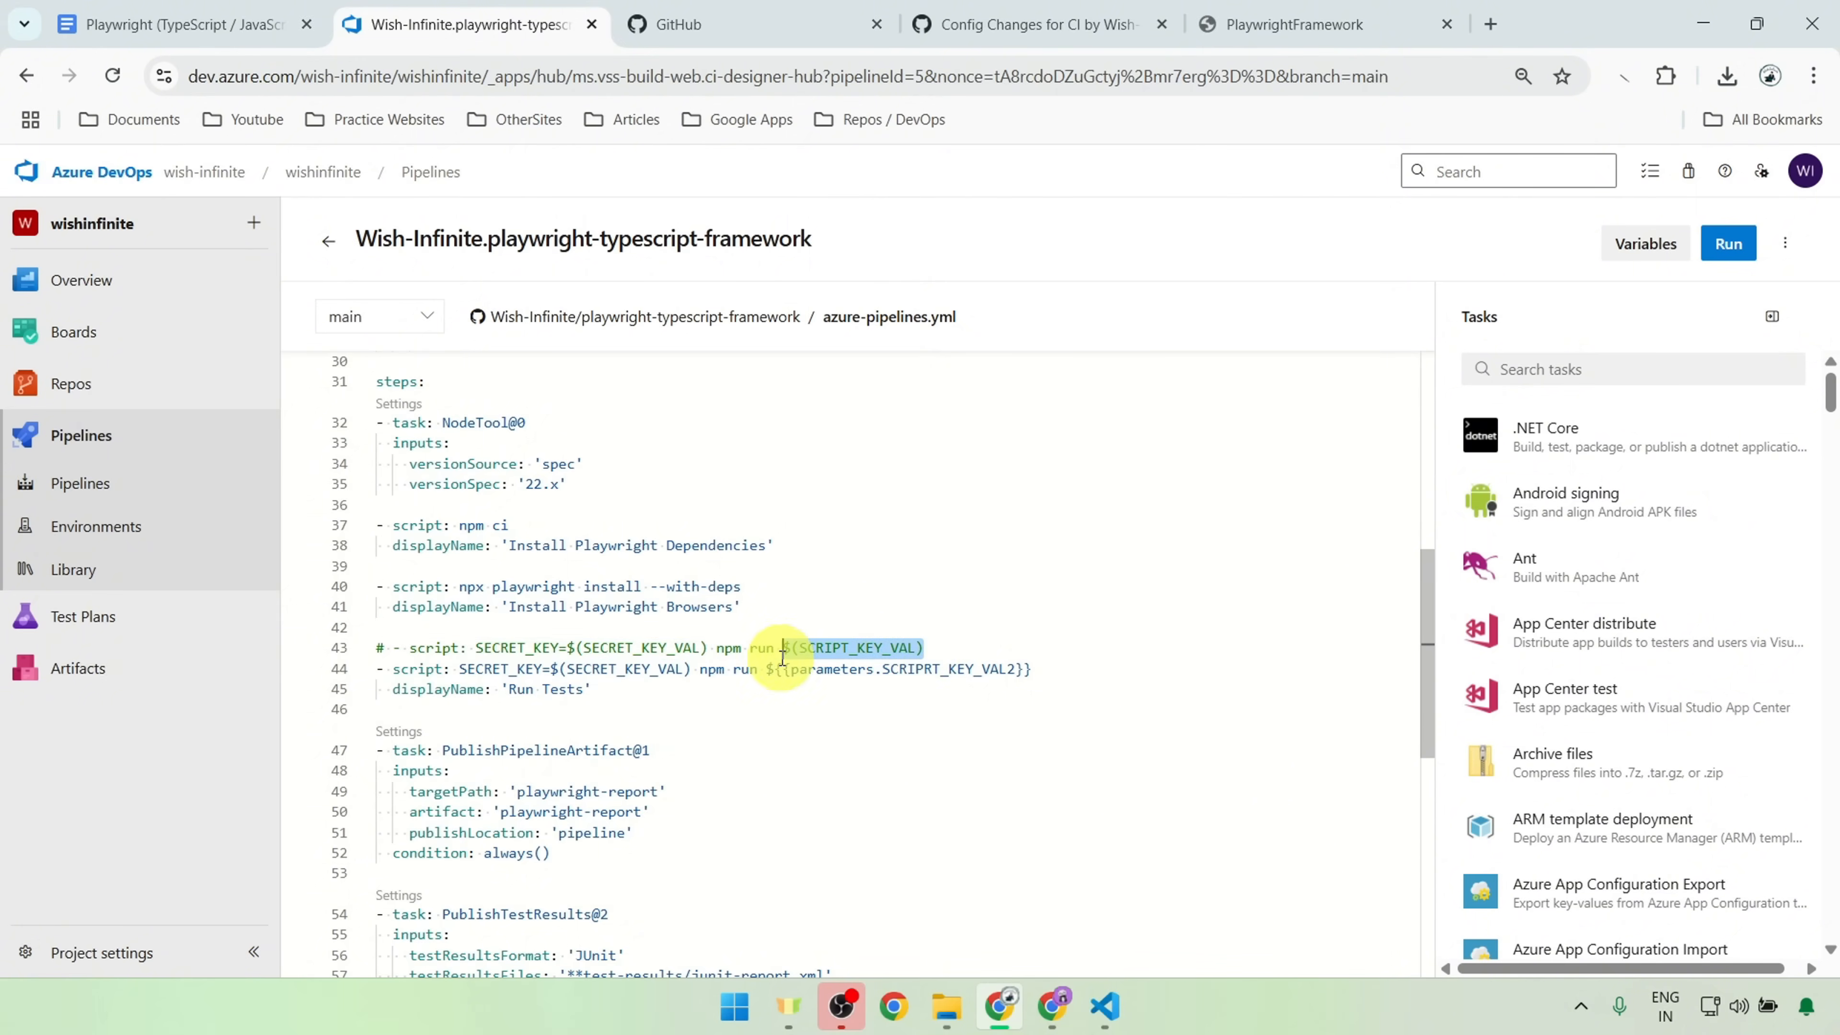
left_click(1645, 243)
left_click(1474, 340)
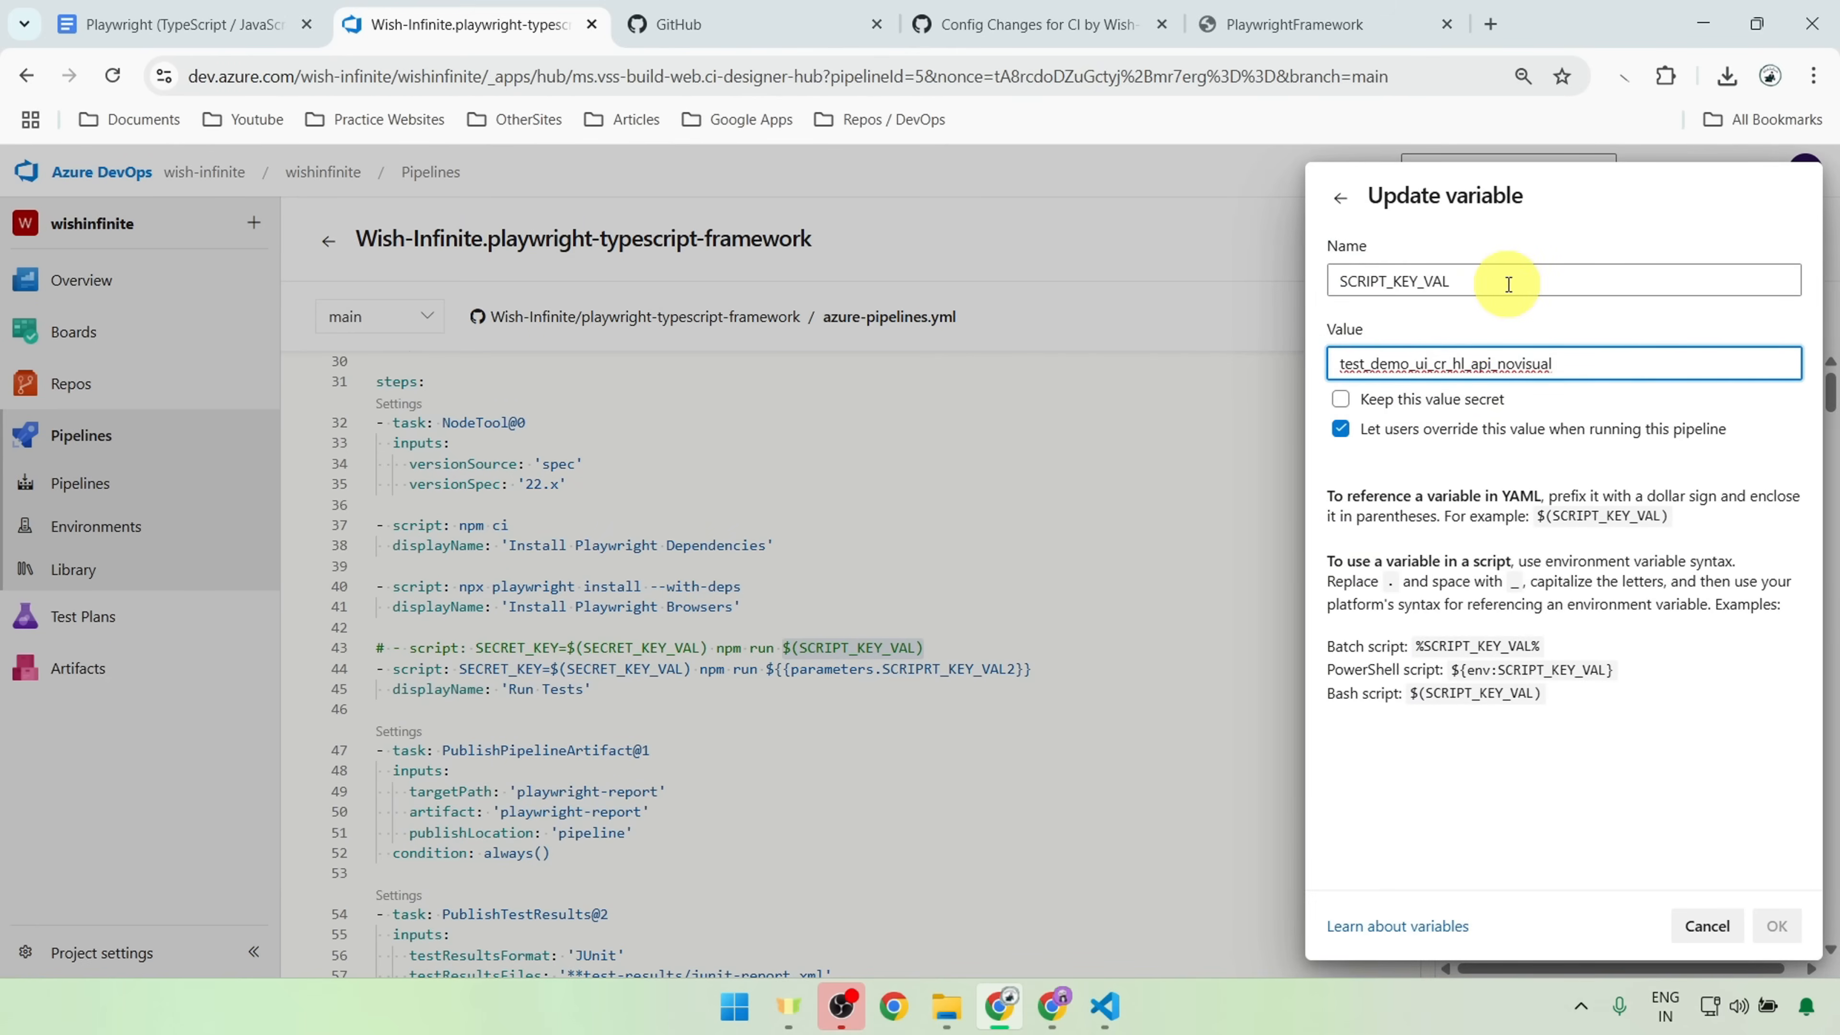
left_click_drag(1507, 283, 1301, 269)
left_click_drag(1553, 363, 1334, 364)
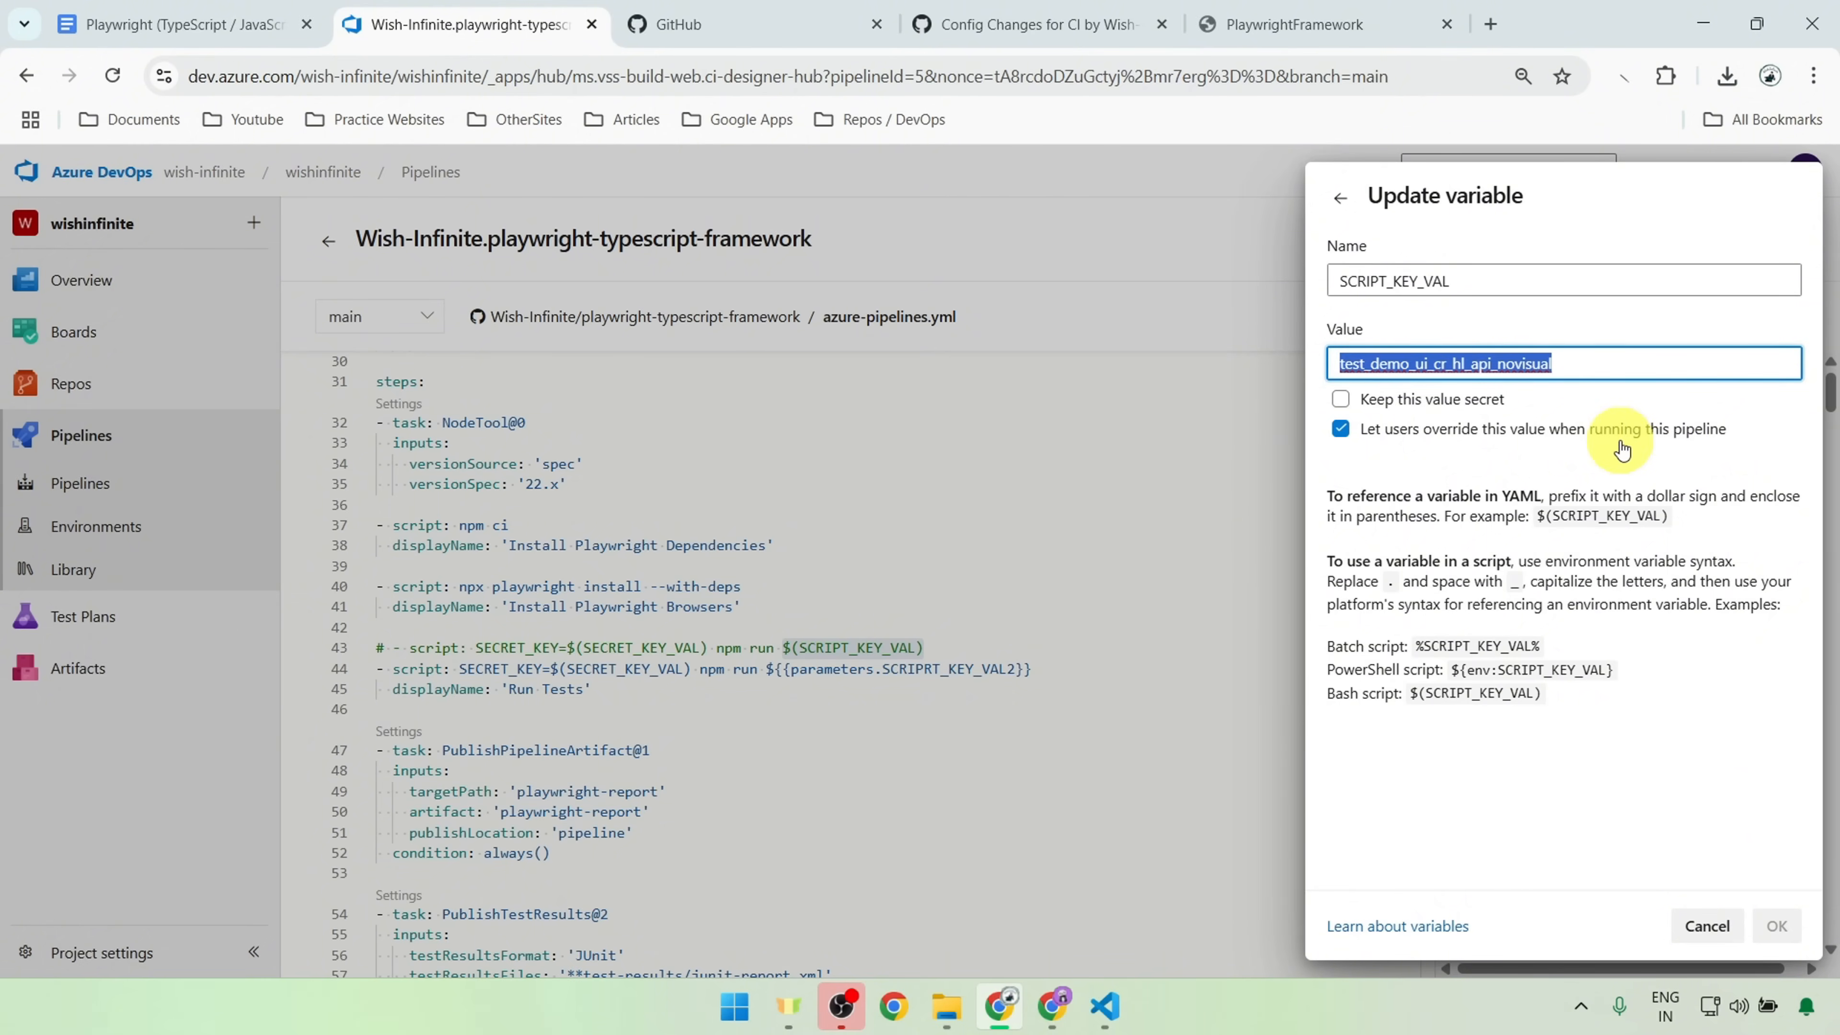
left_click(1592, 367)
left_click_drag(1619, 364, 1210, 379)
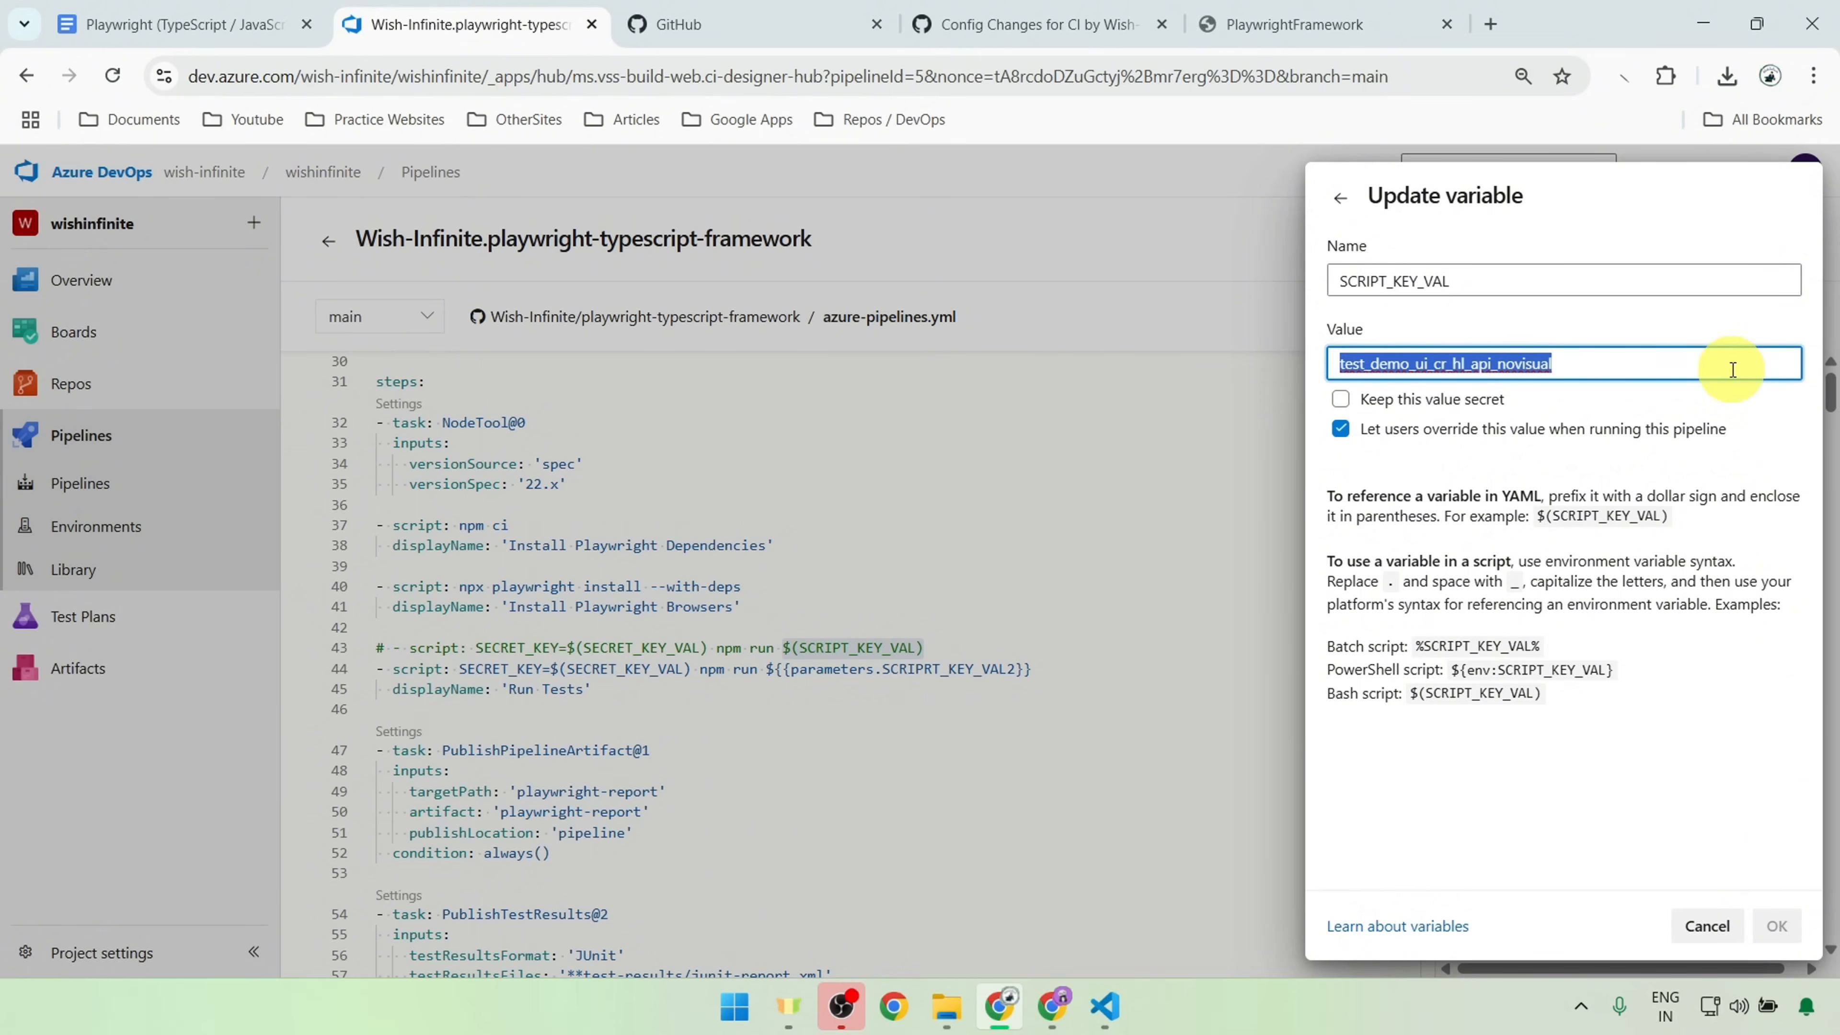
left_click(1557, 367)
Step: Switch to VS Code and examine the test_demo_ui_cr_hl_api_novisual script in package.json, including its project and grep-invert options
left_click(1110, 1011)
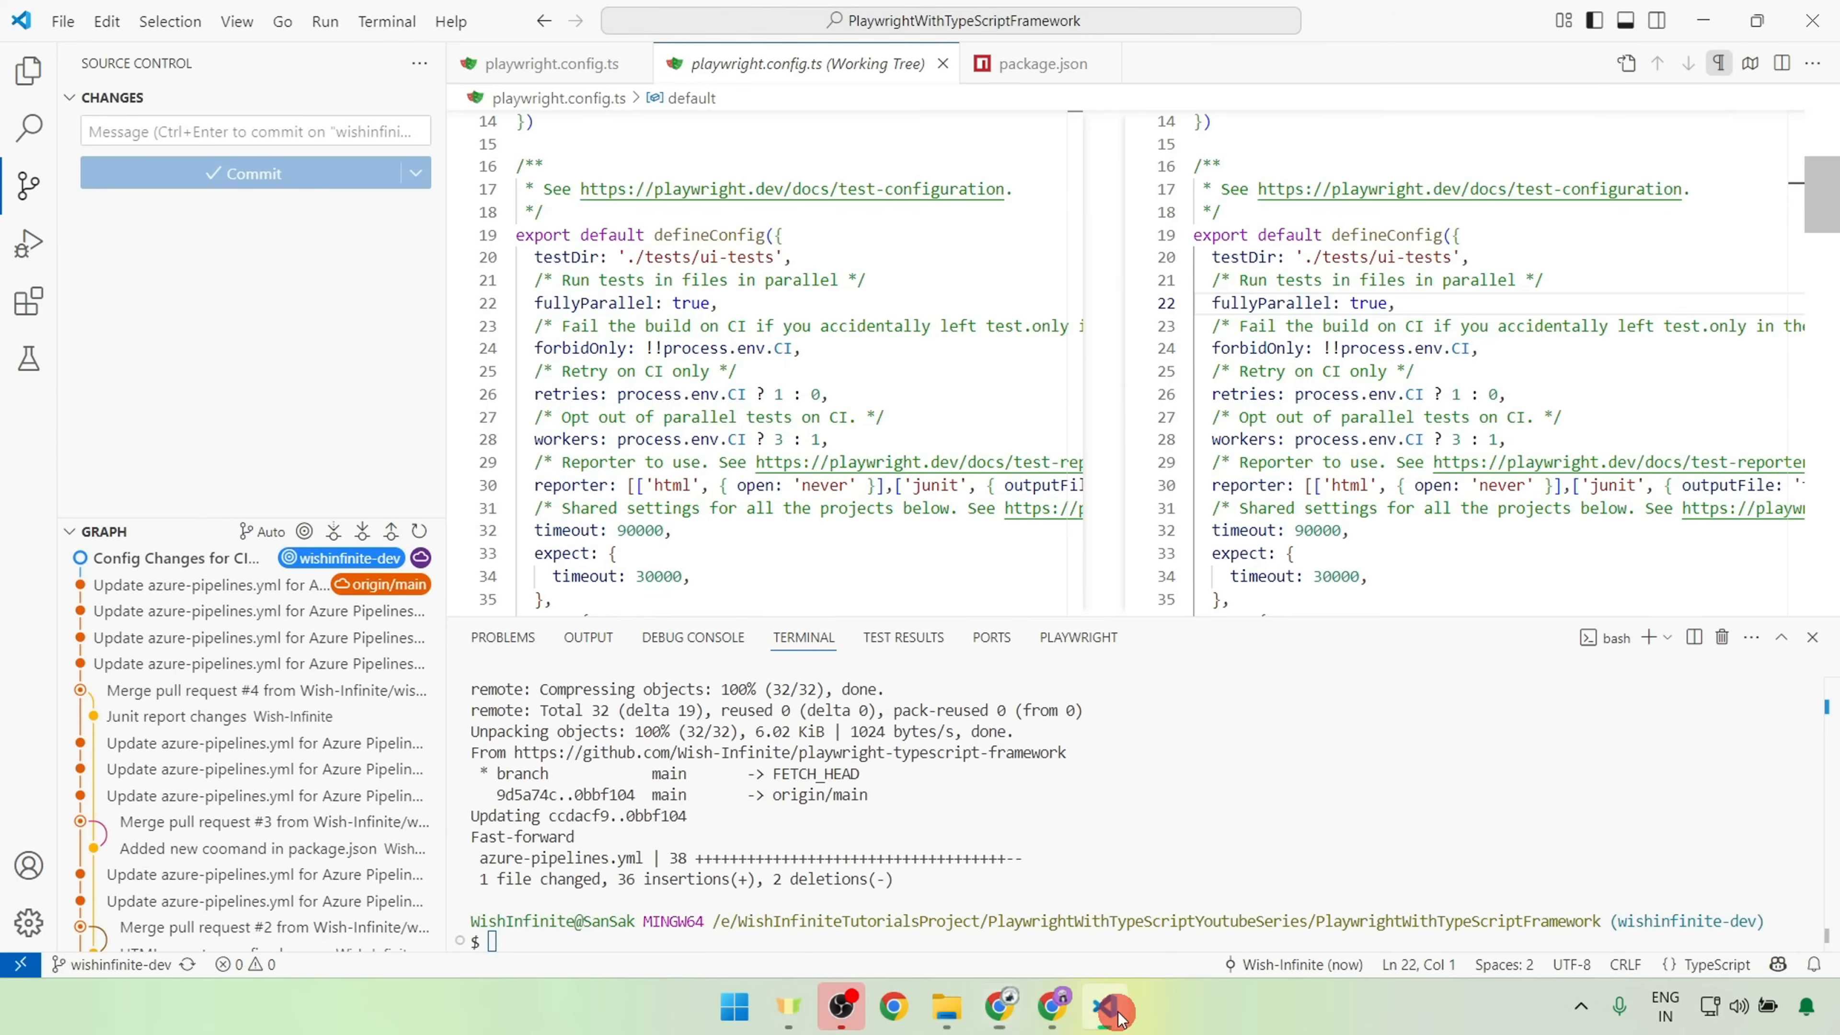
left_click(27, 70)
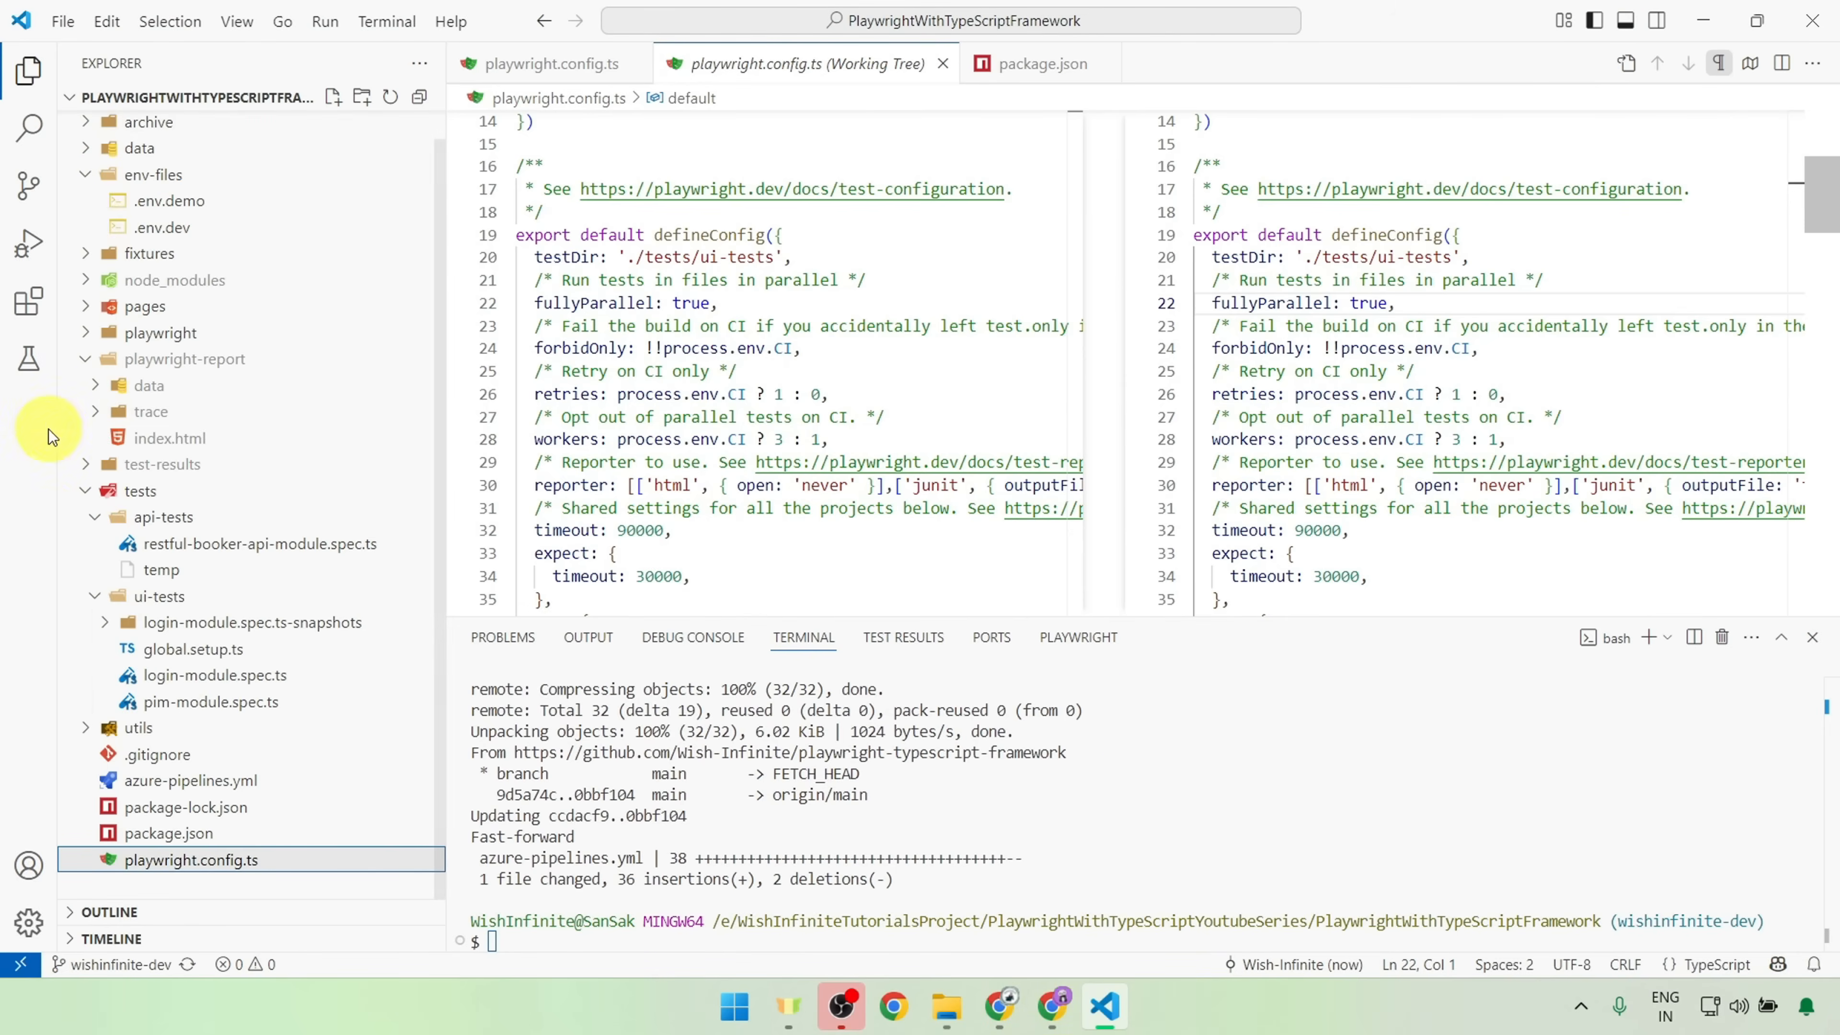
left_click(1070, 76)
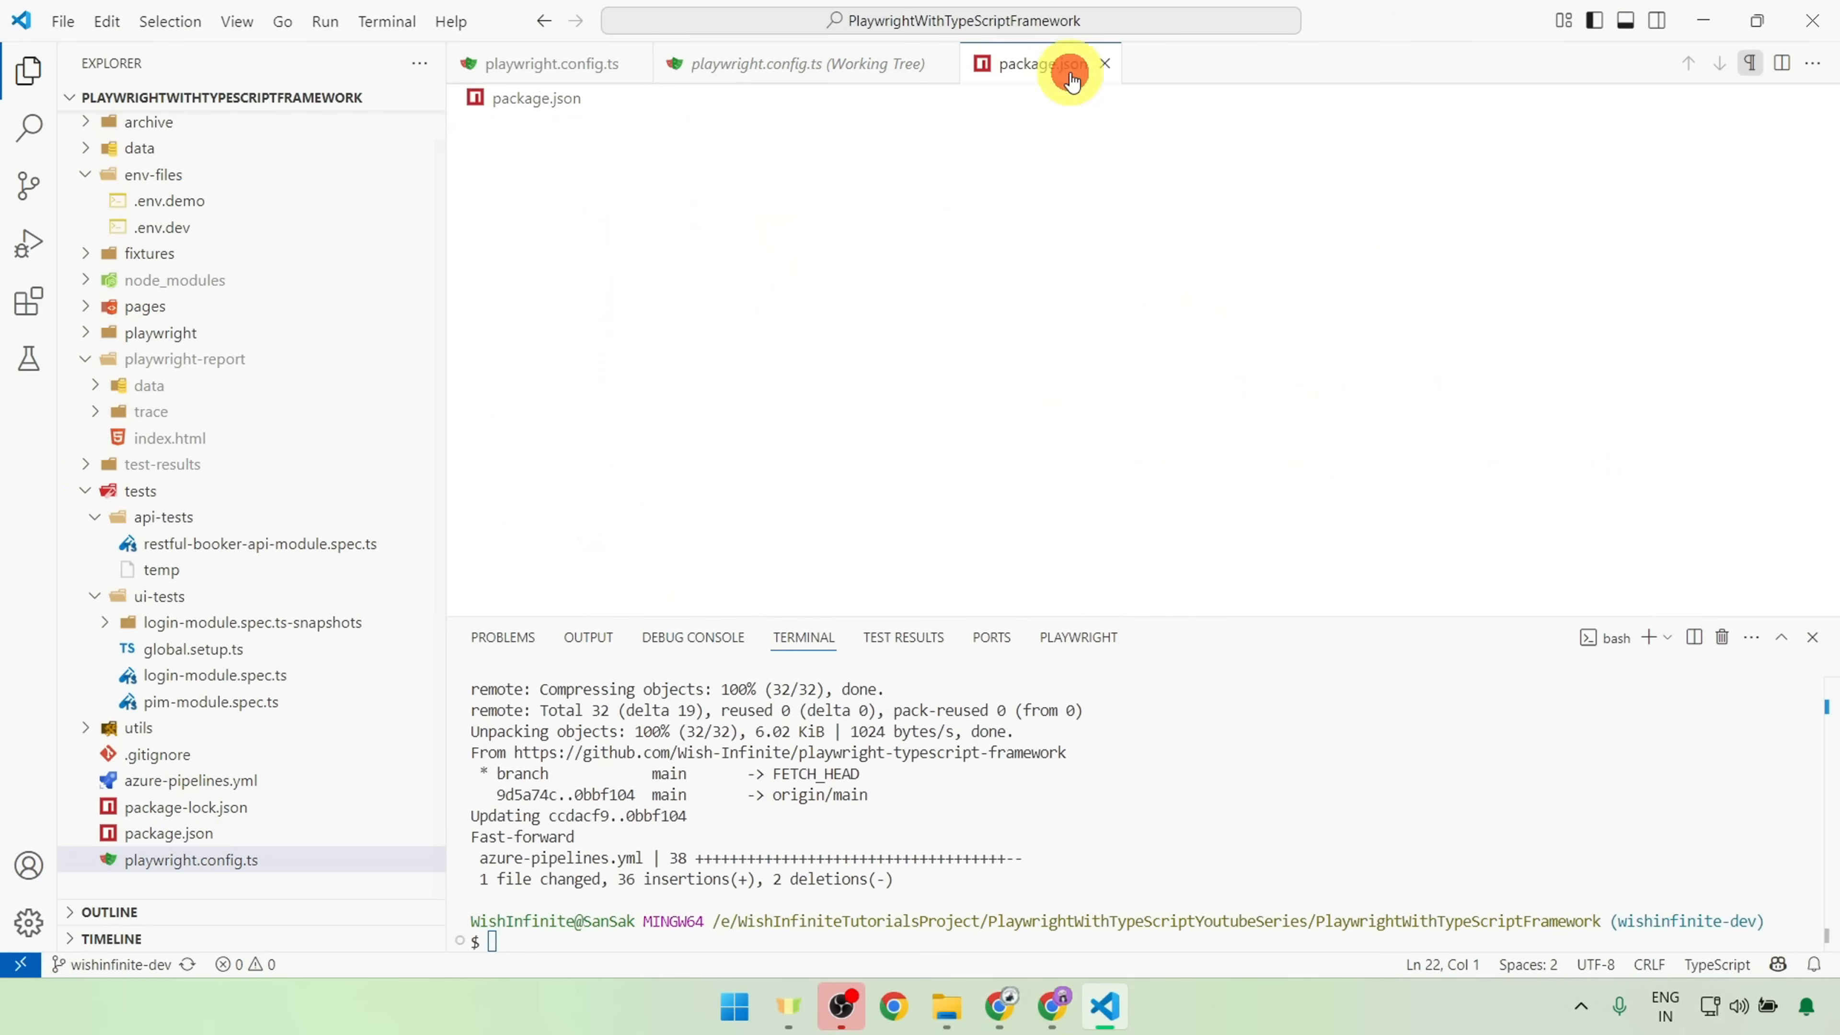
double_click(616, 490)
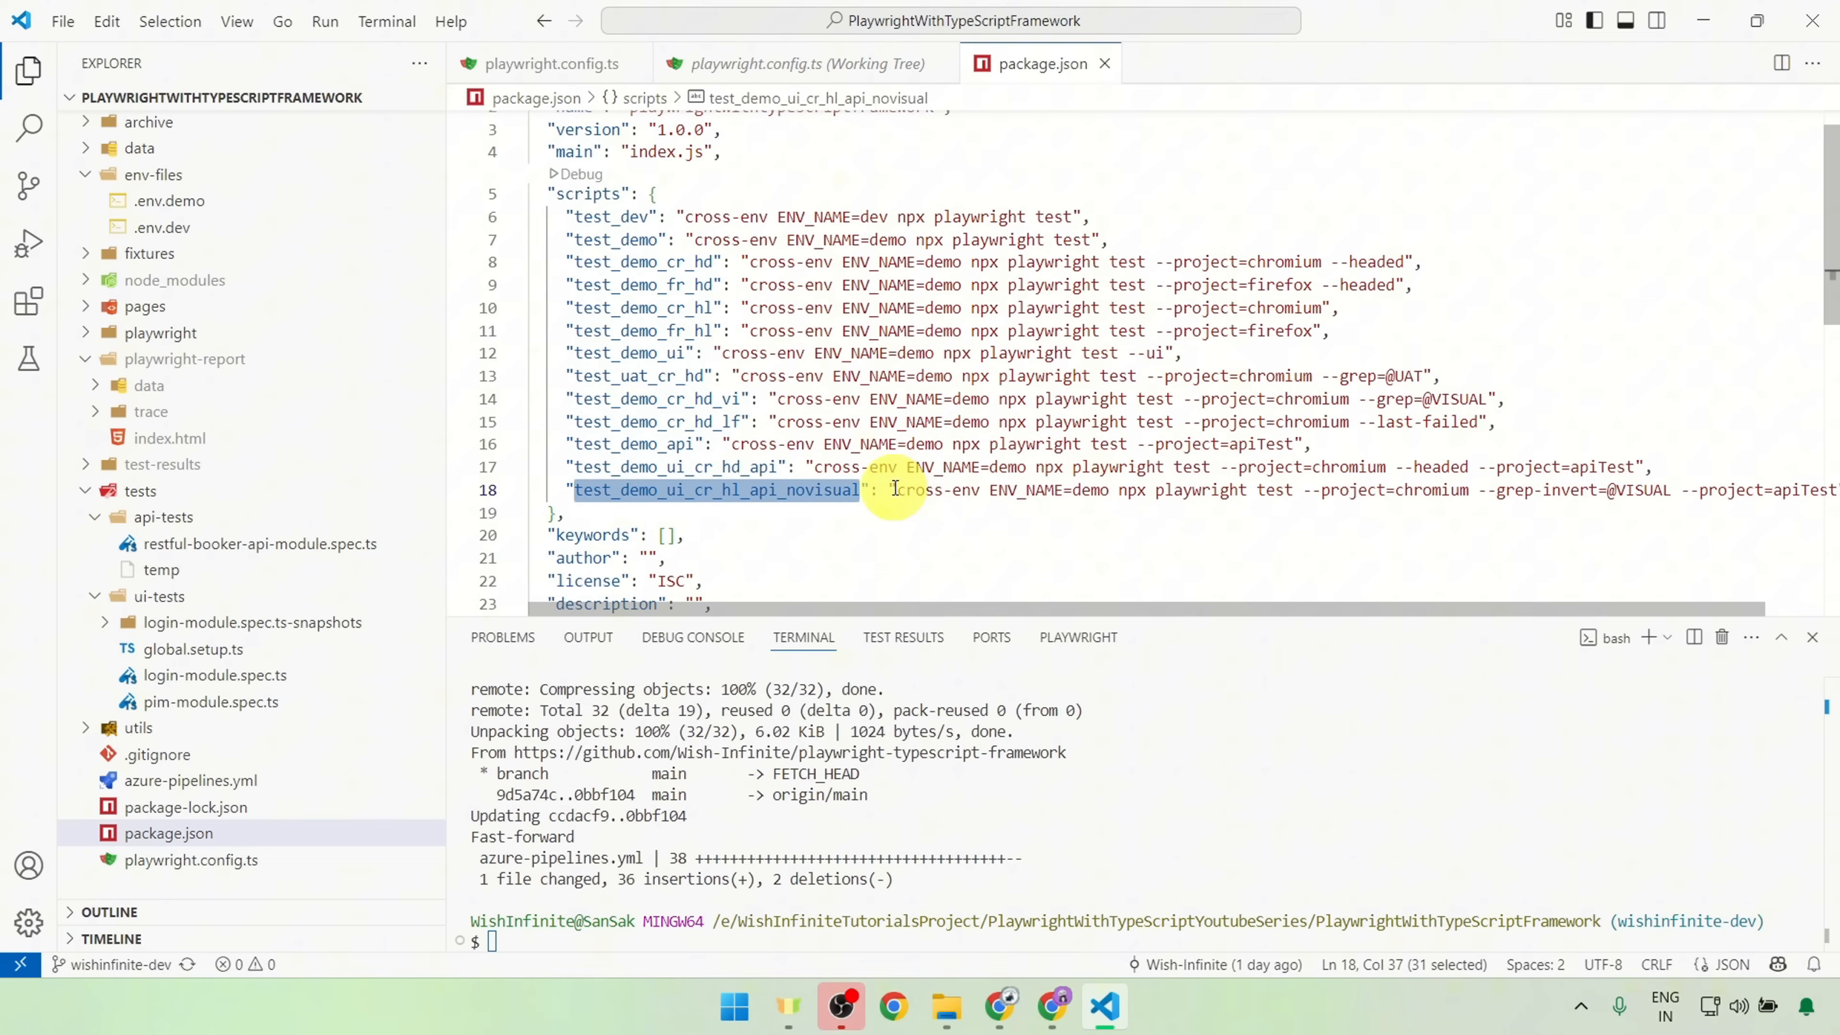
left_click_drag(898, 490, 1348, 484)
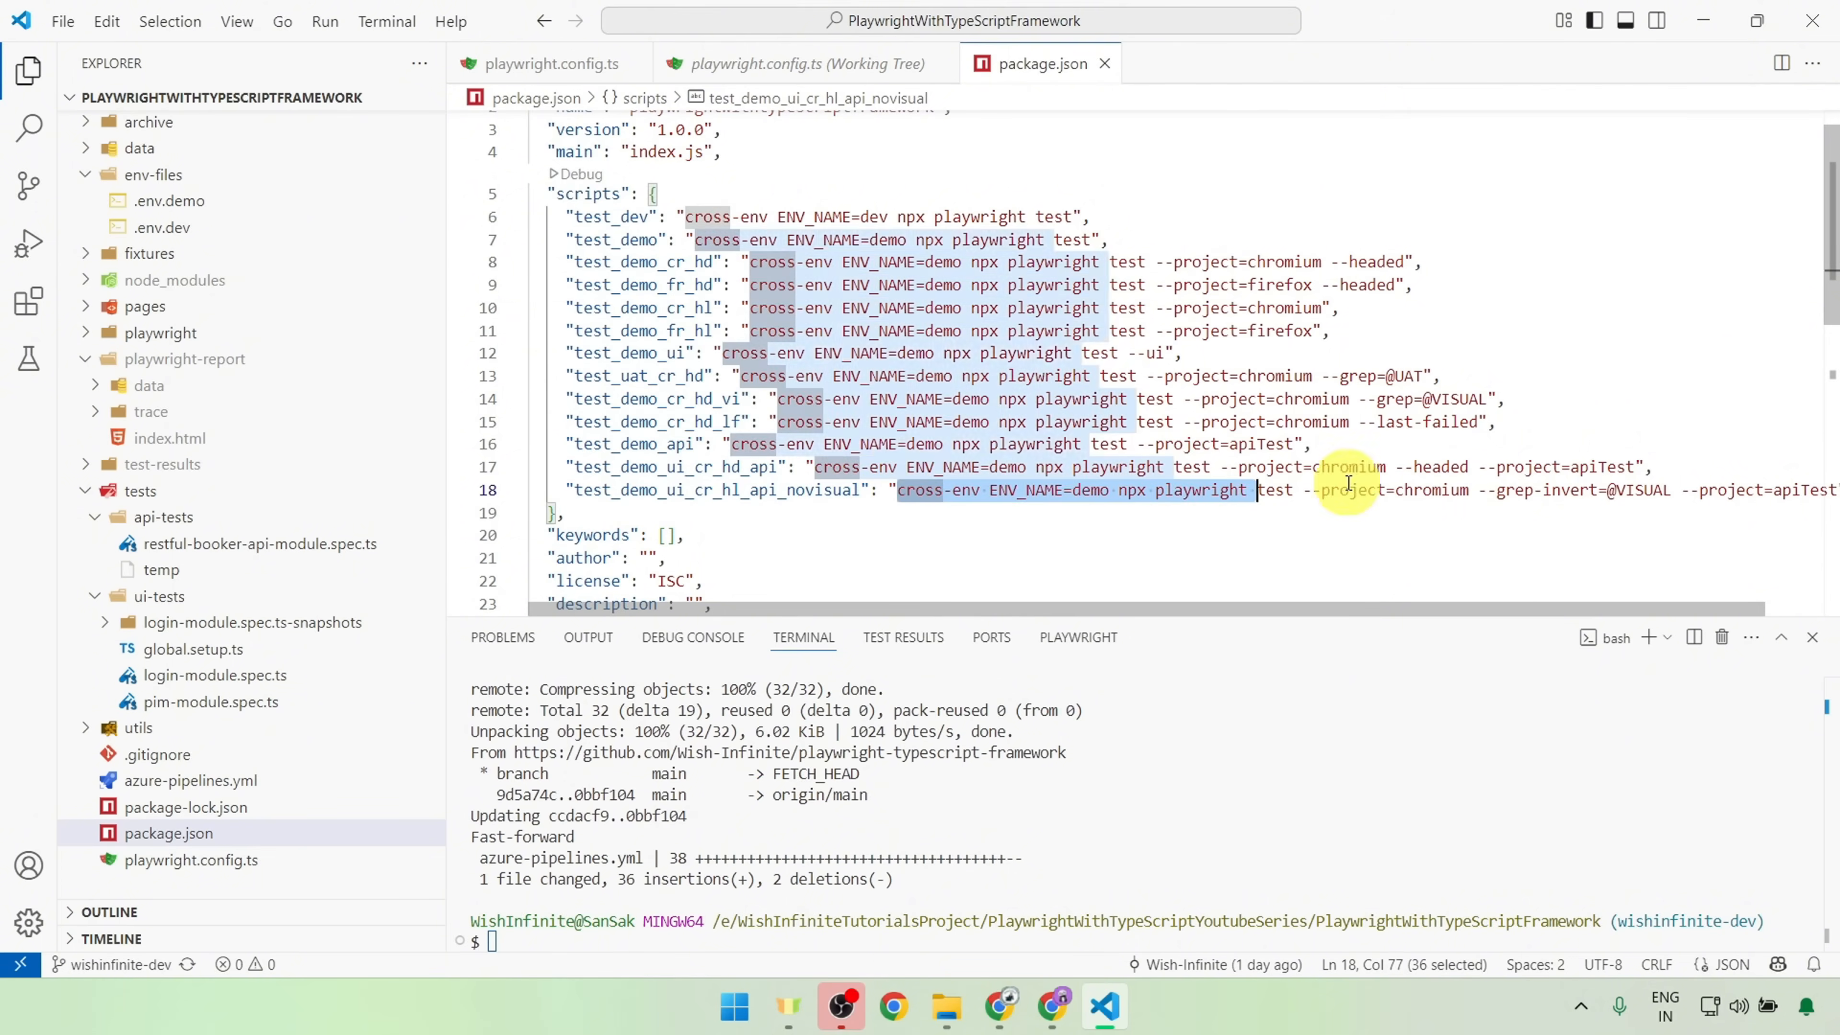
key("shift+End")
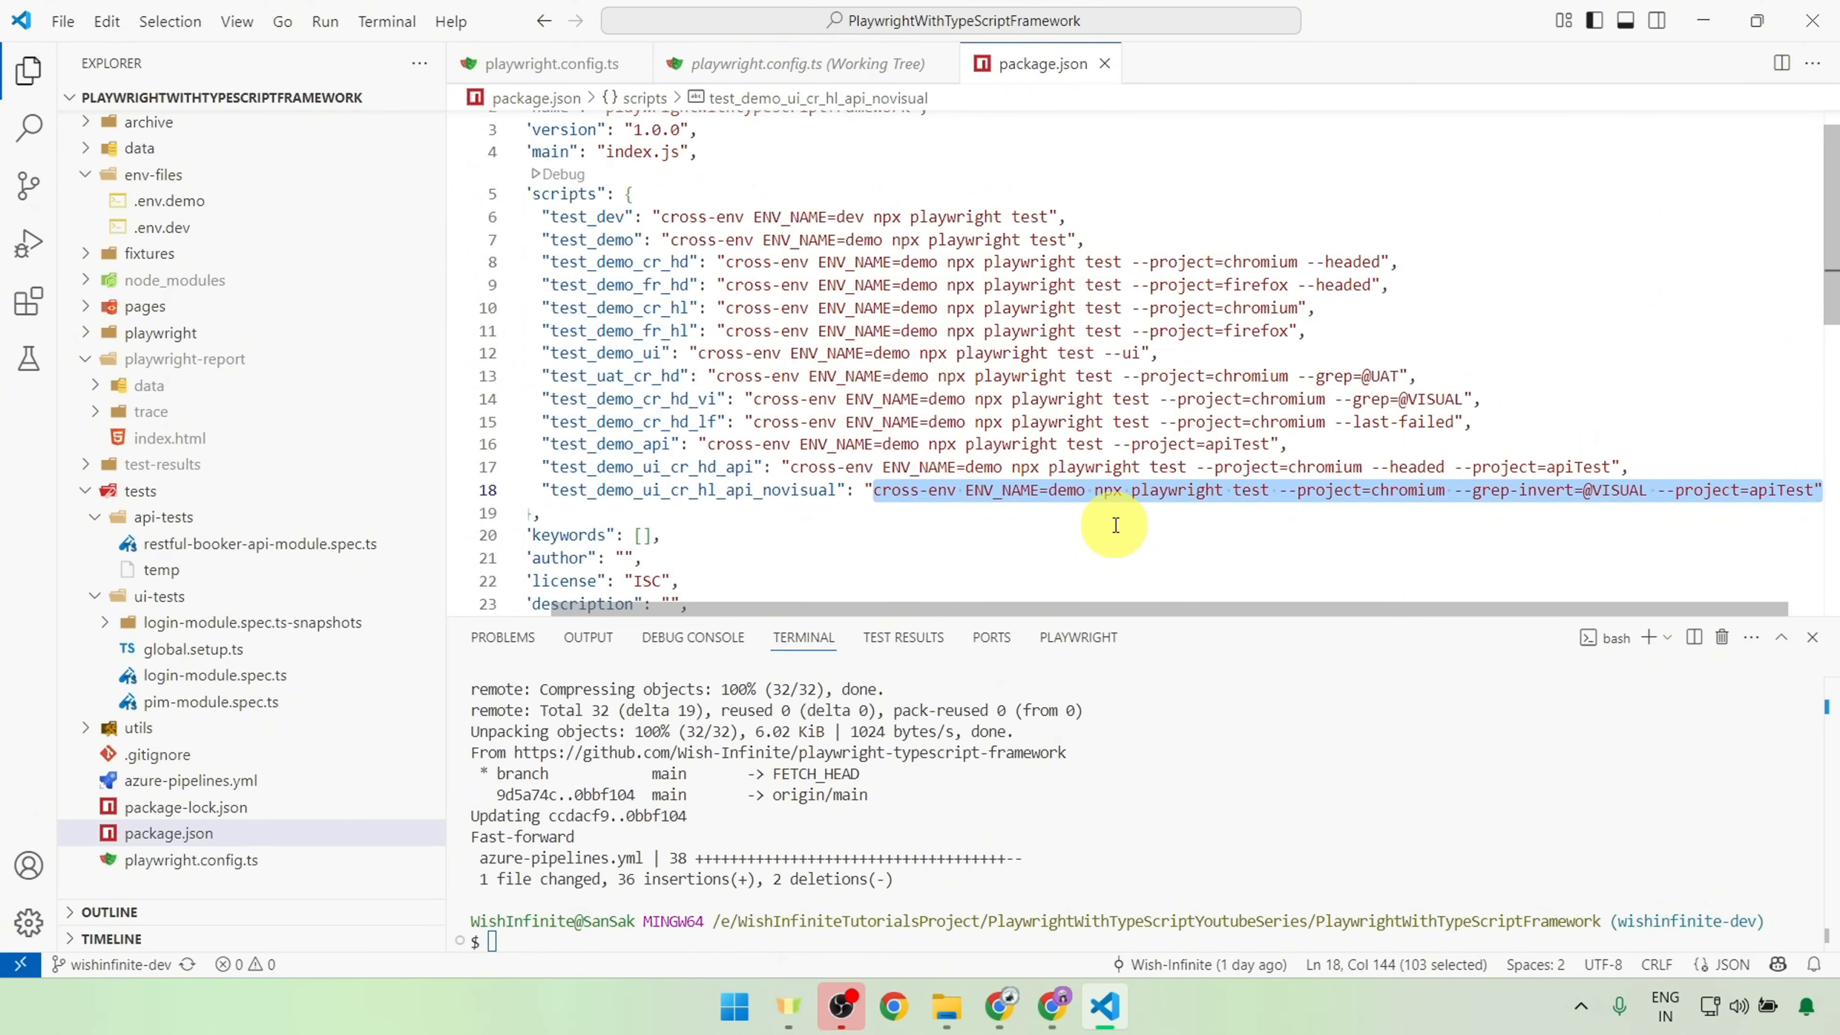
double_click(1387, 491)
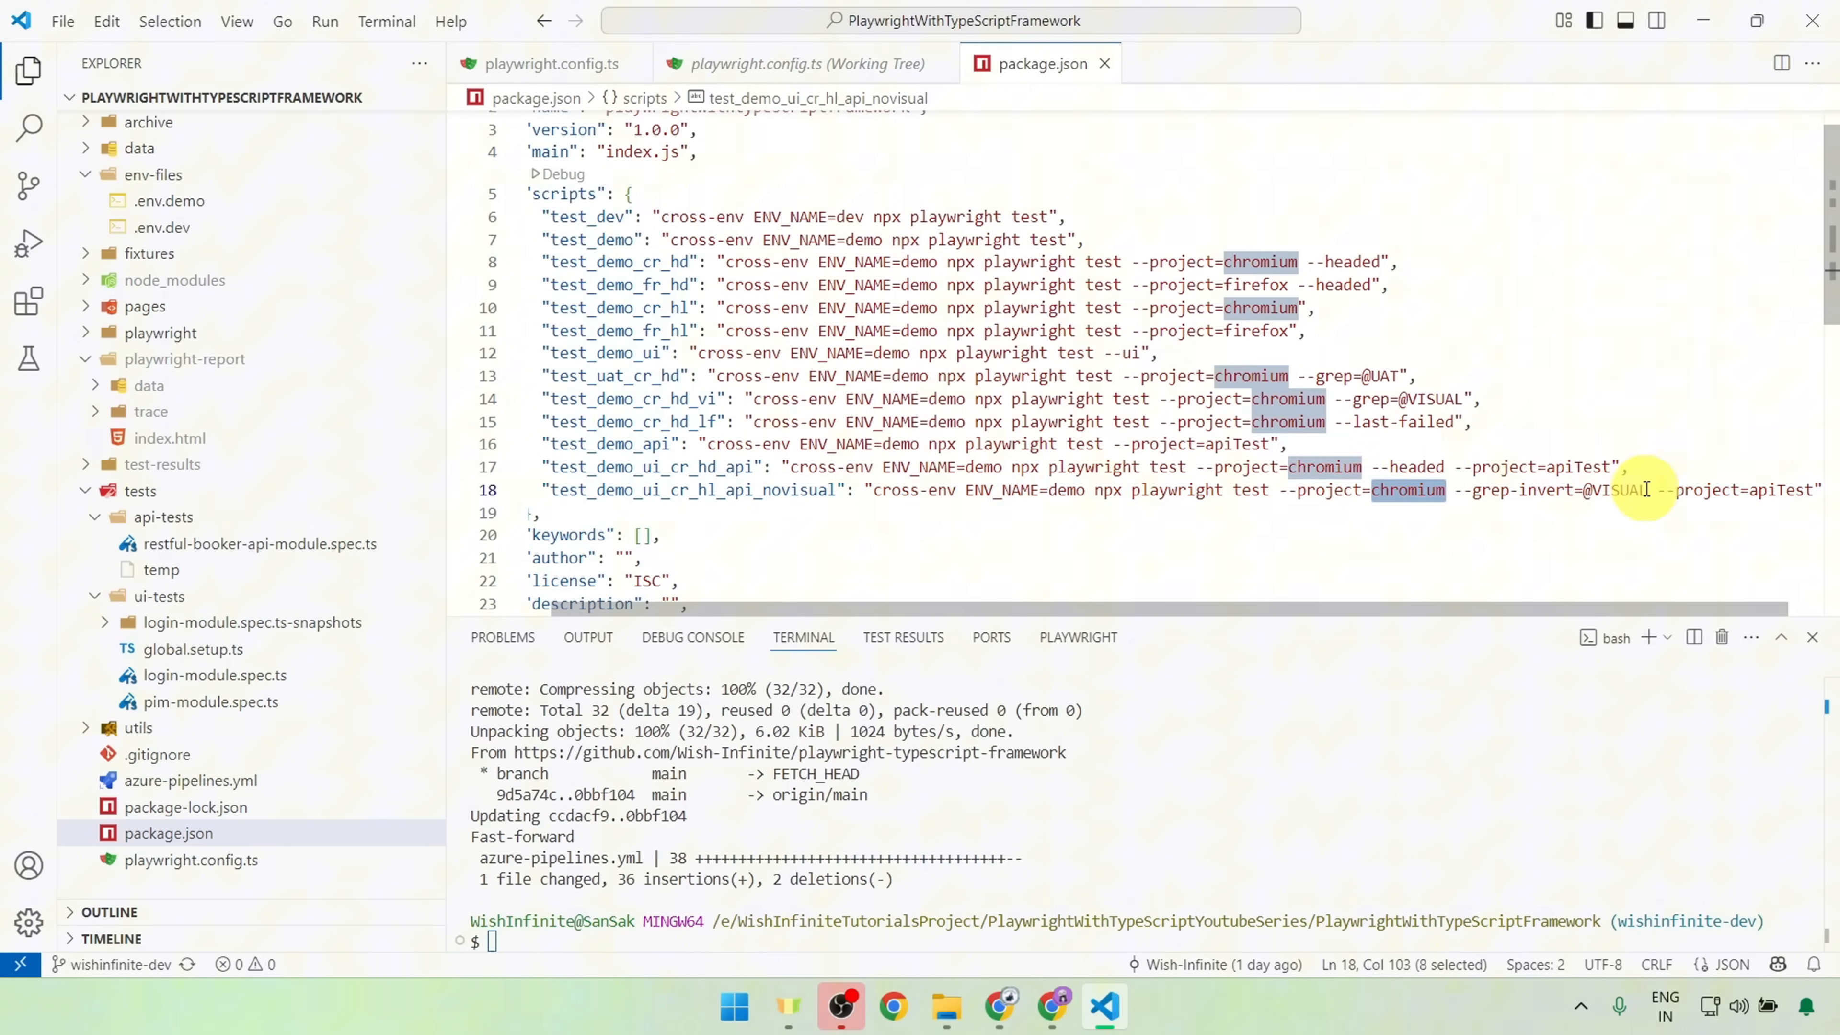
left_click_drag(1648, 490, 1455, 490)
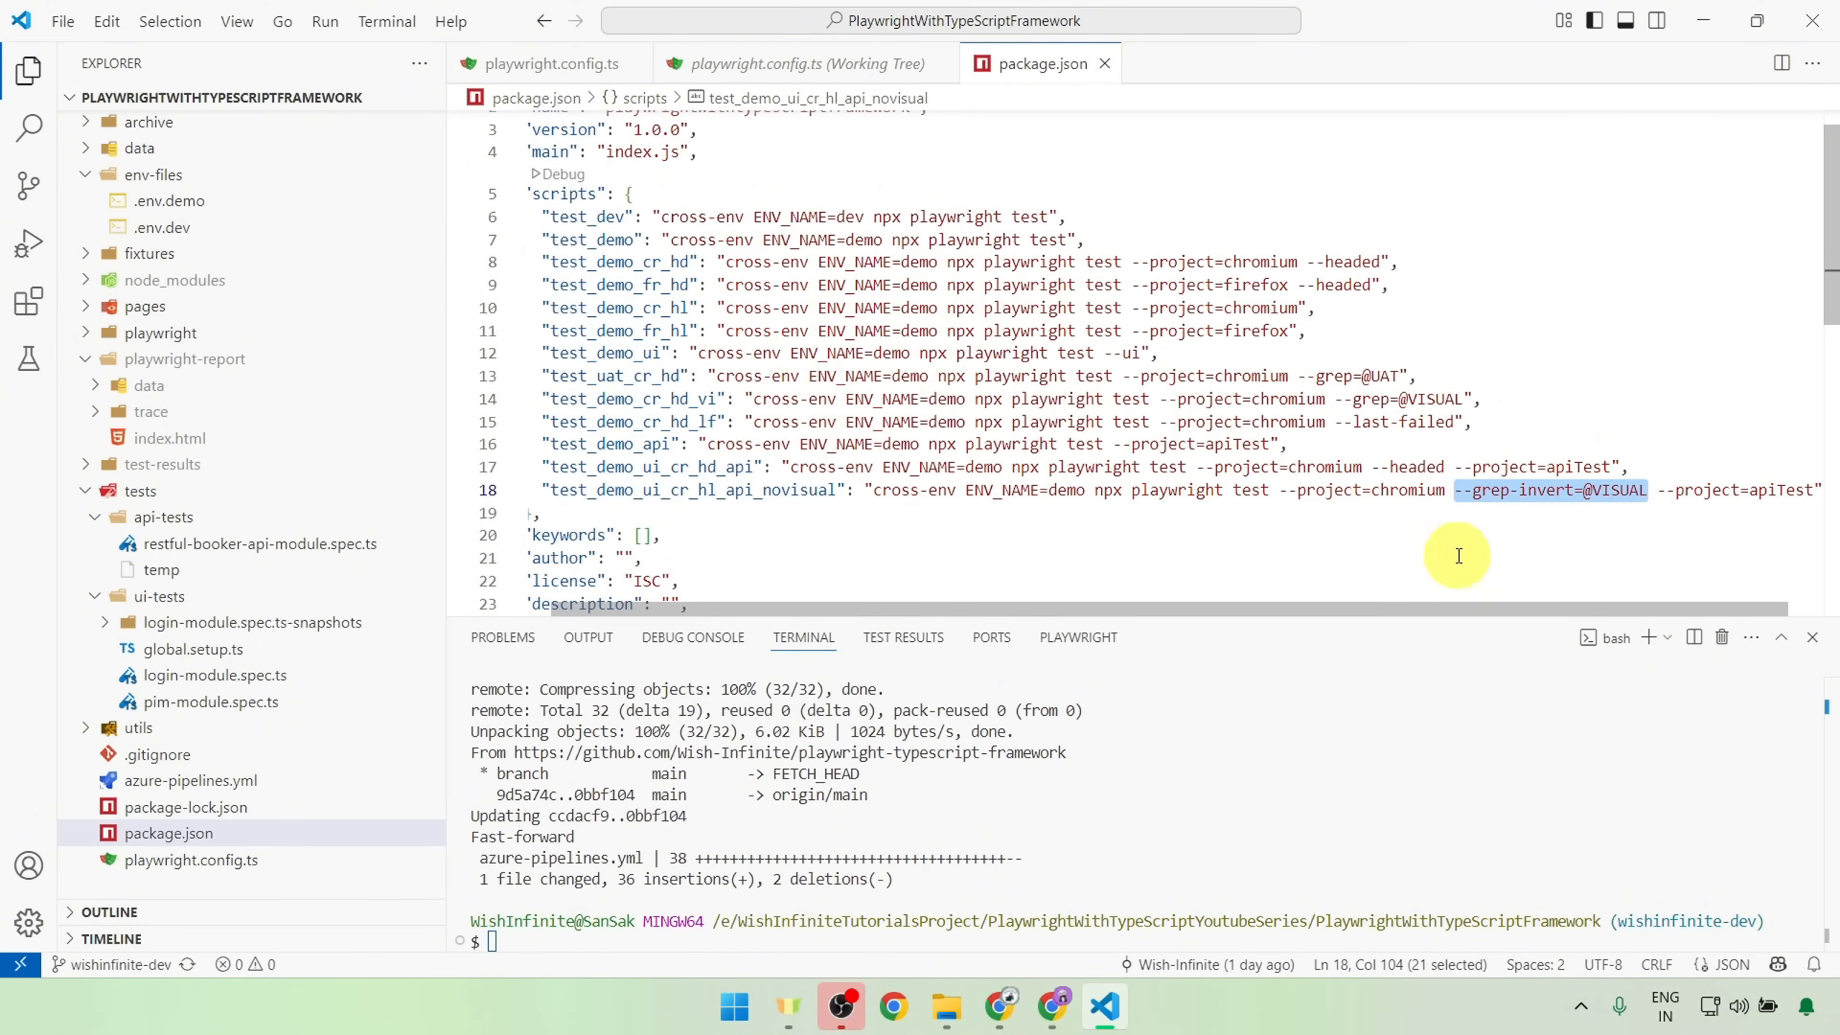
left_click_drag(1302, 603, 1475, 607)
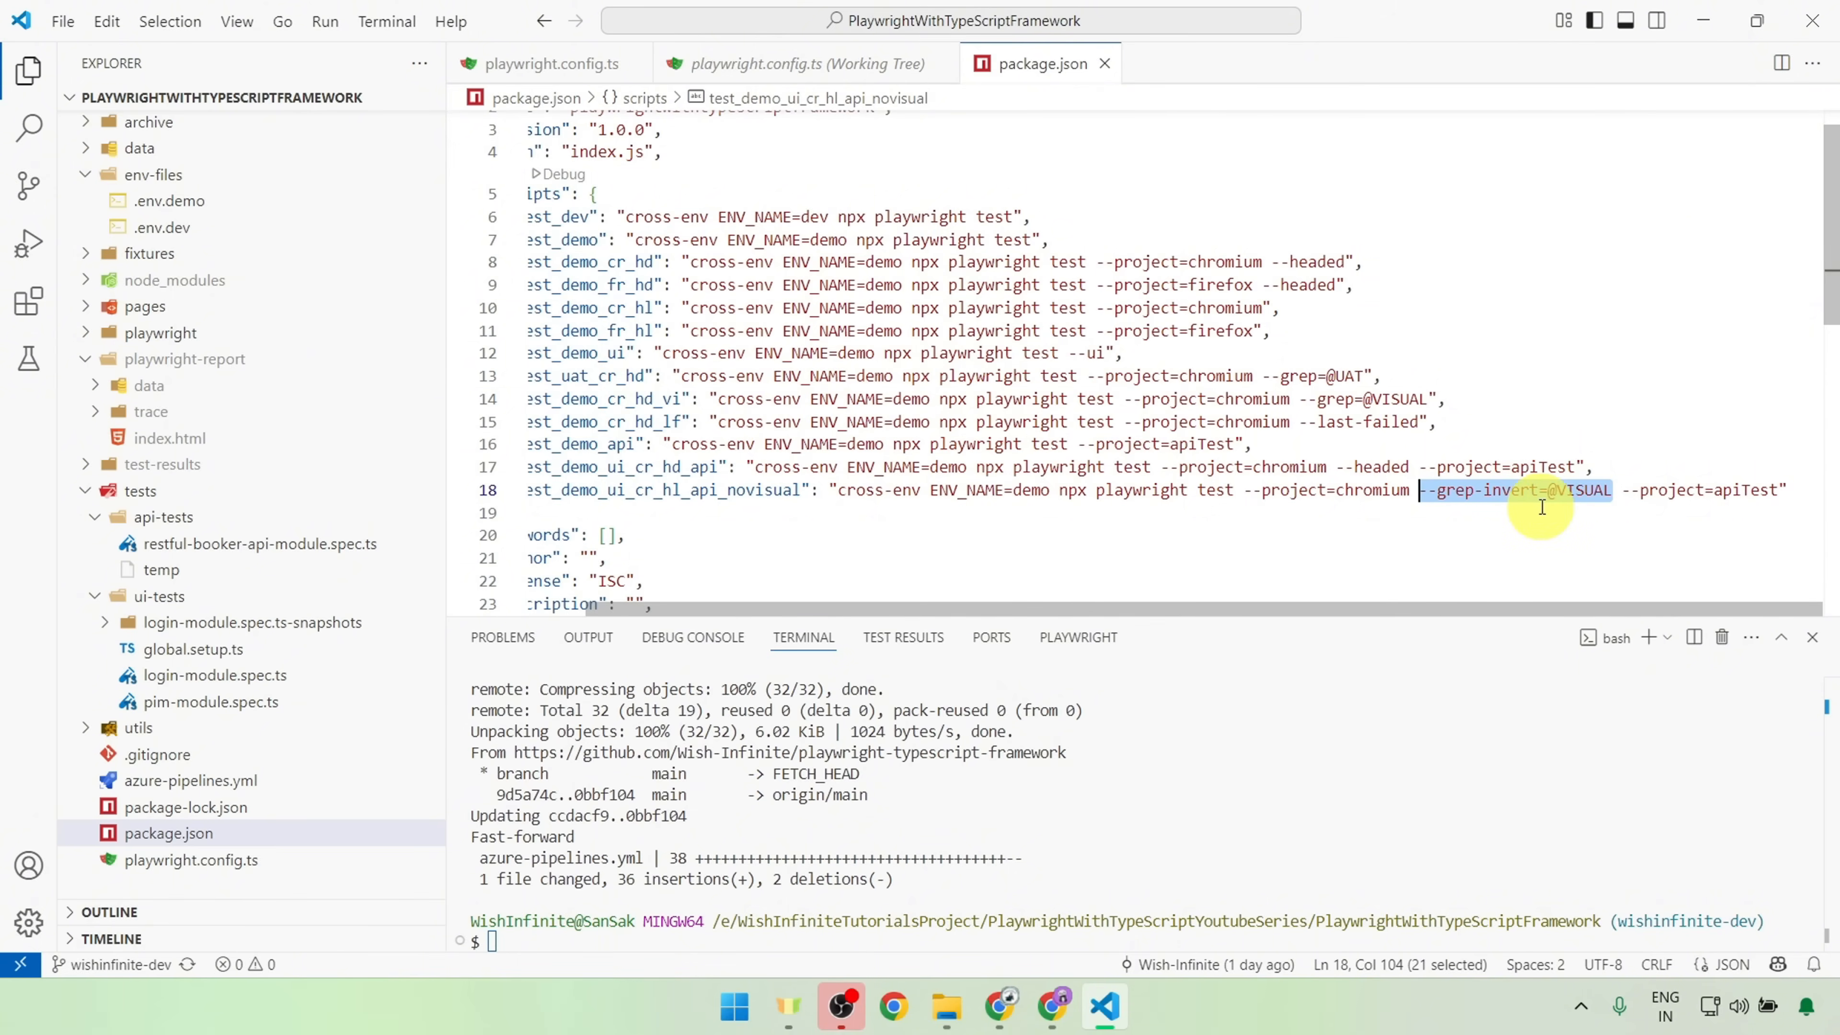
double_click(1581, 491)
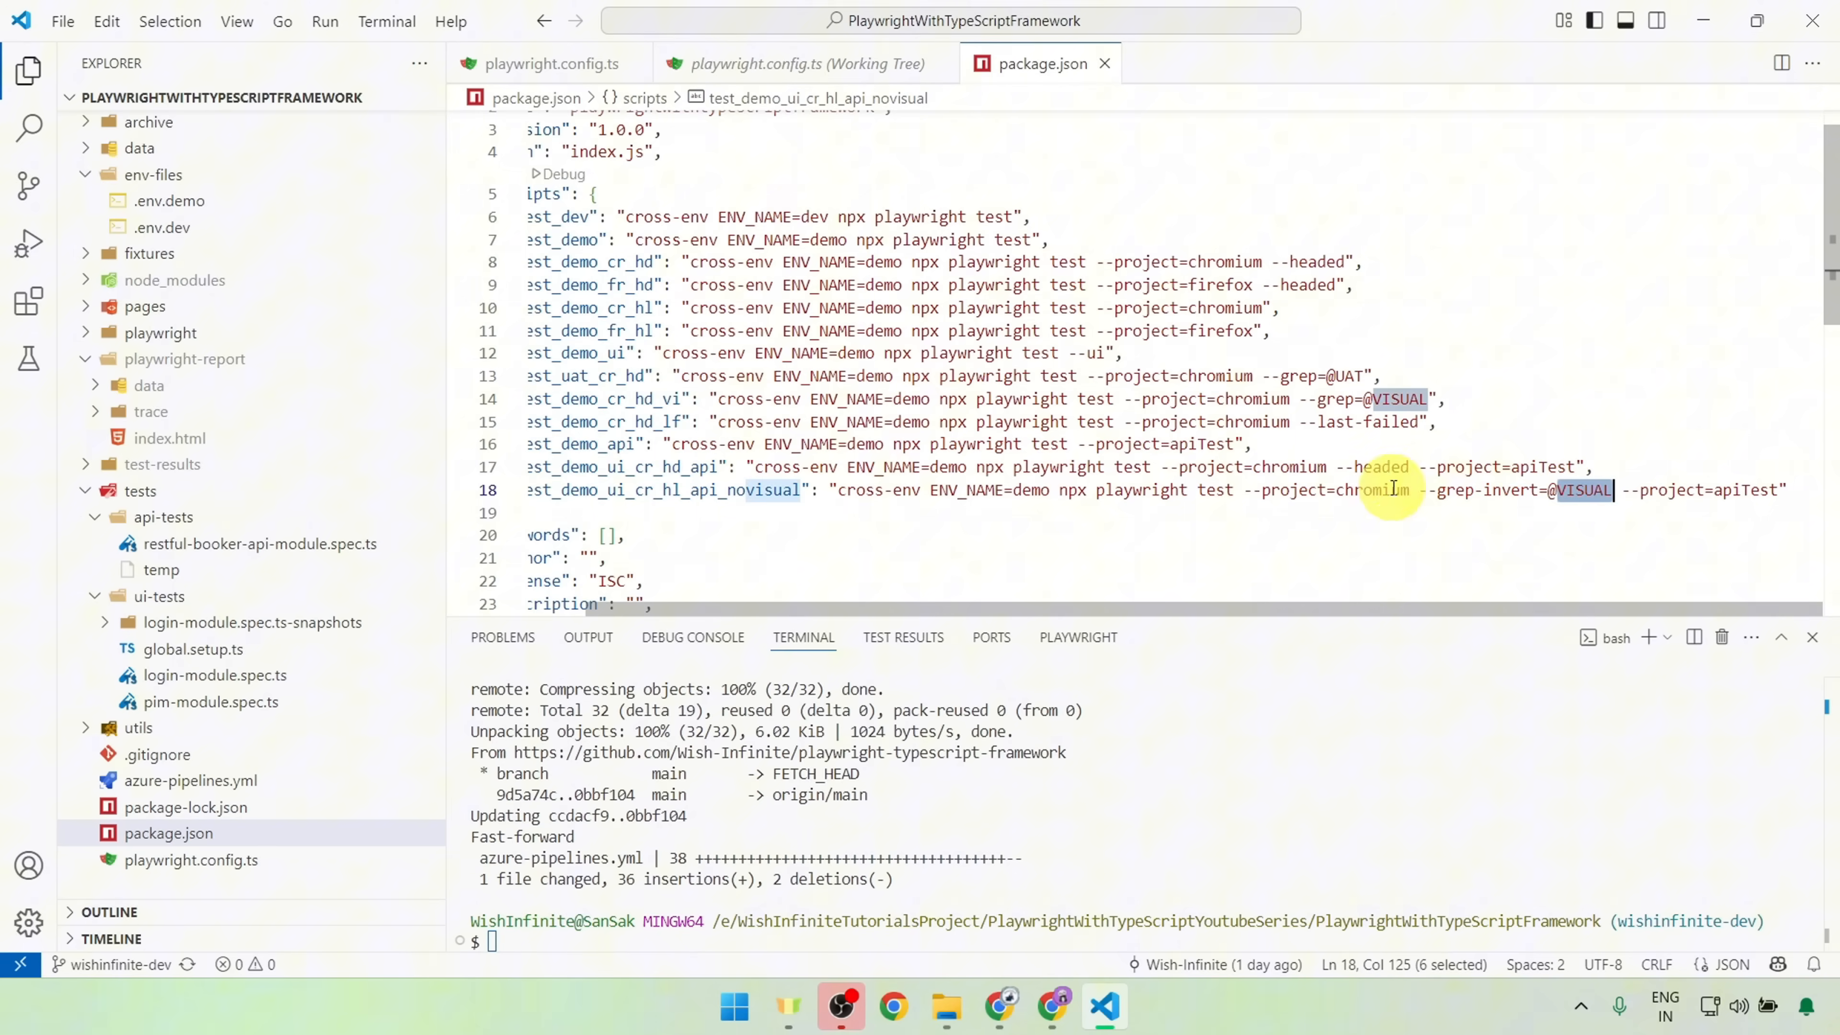
left_click_drag(1627, 490, 1786, 490)
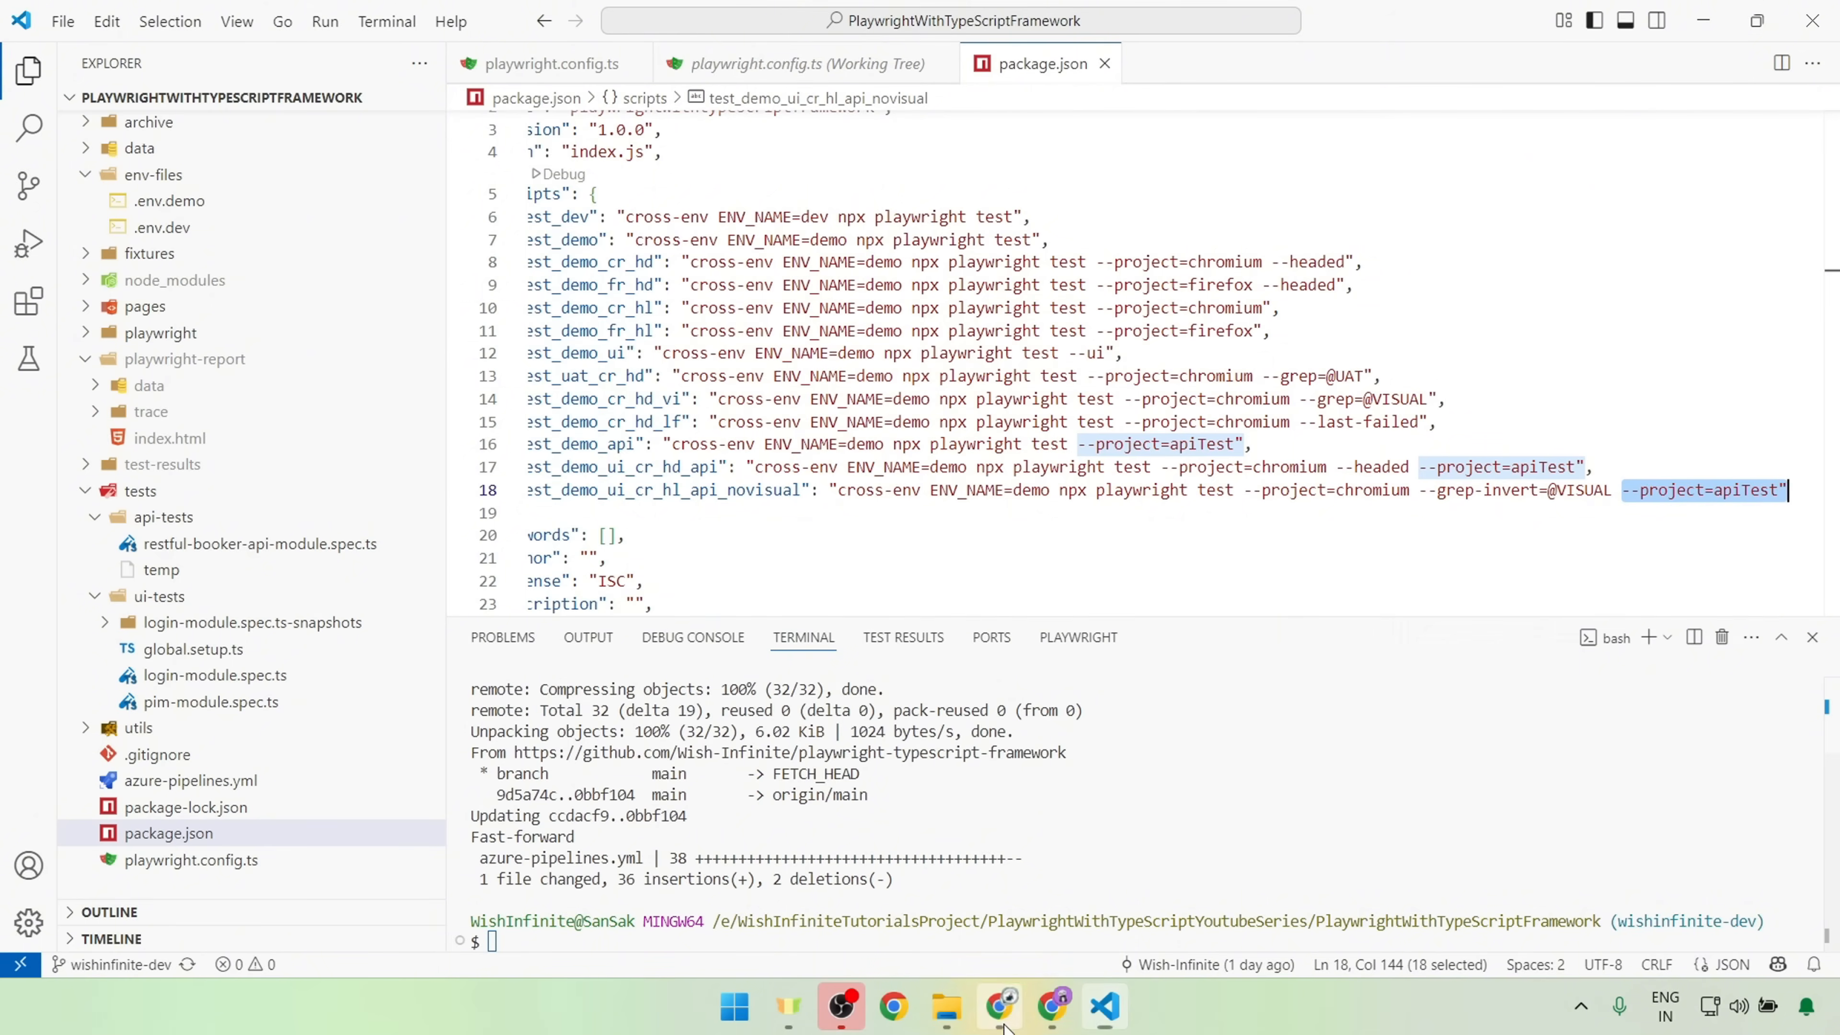
key("alt+Tab")
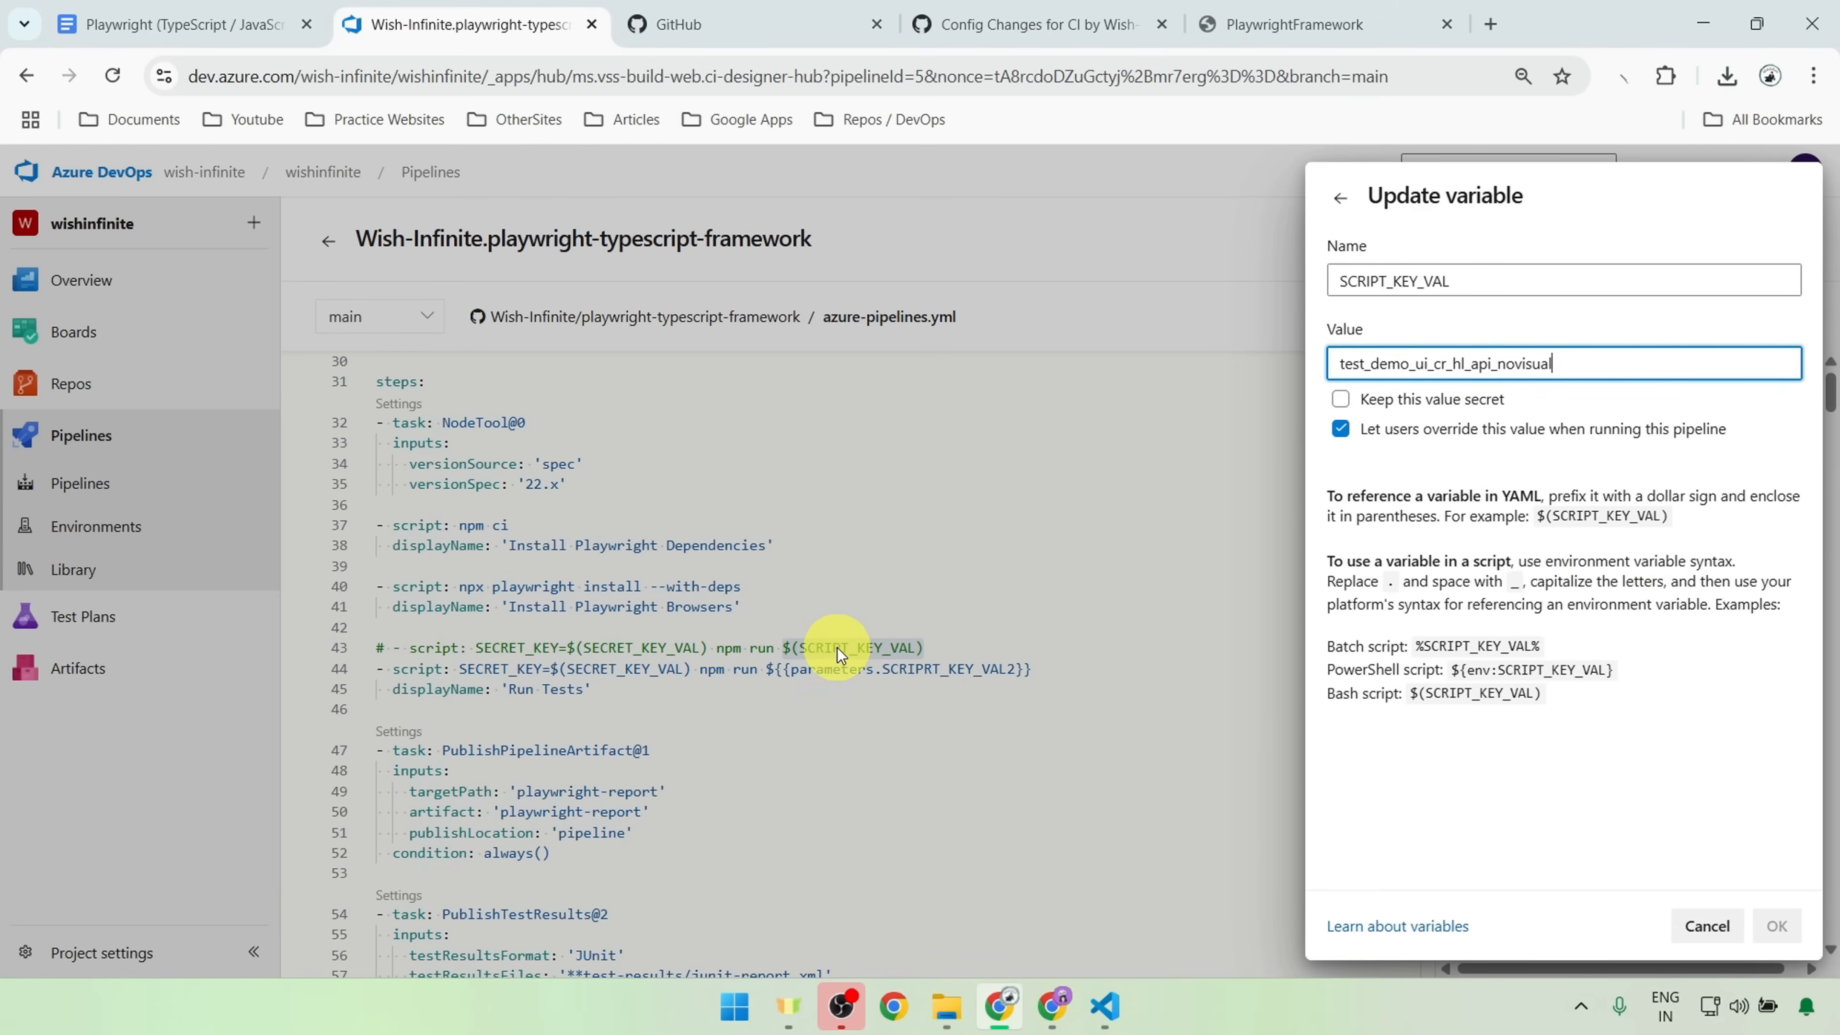
left_click(1340, 197)
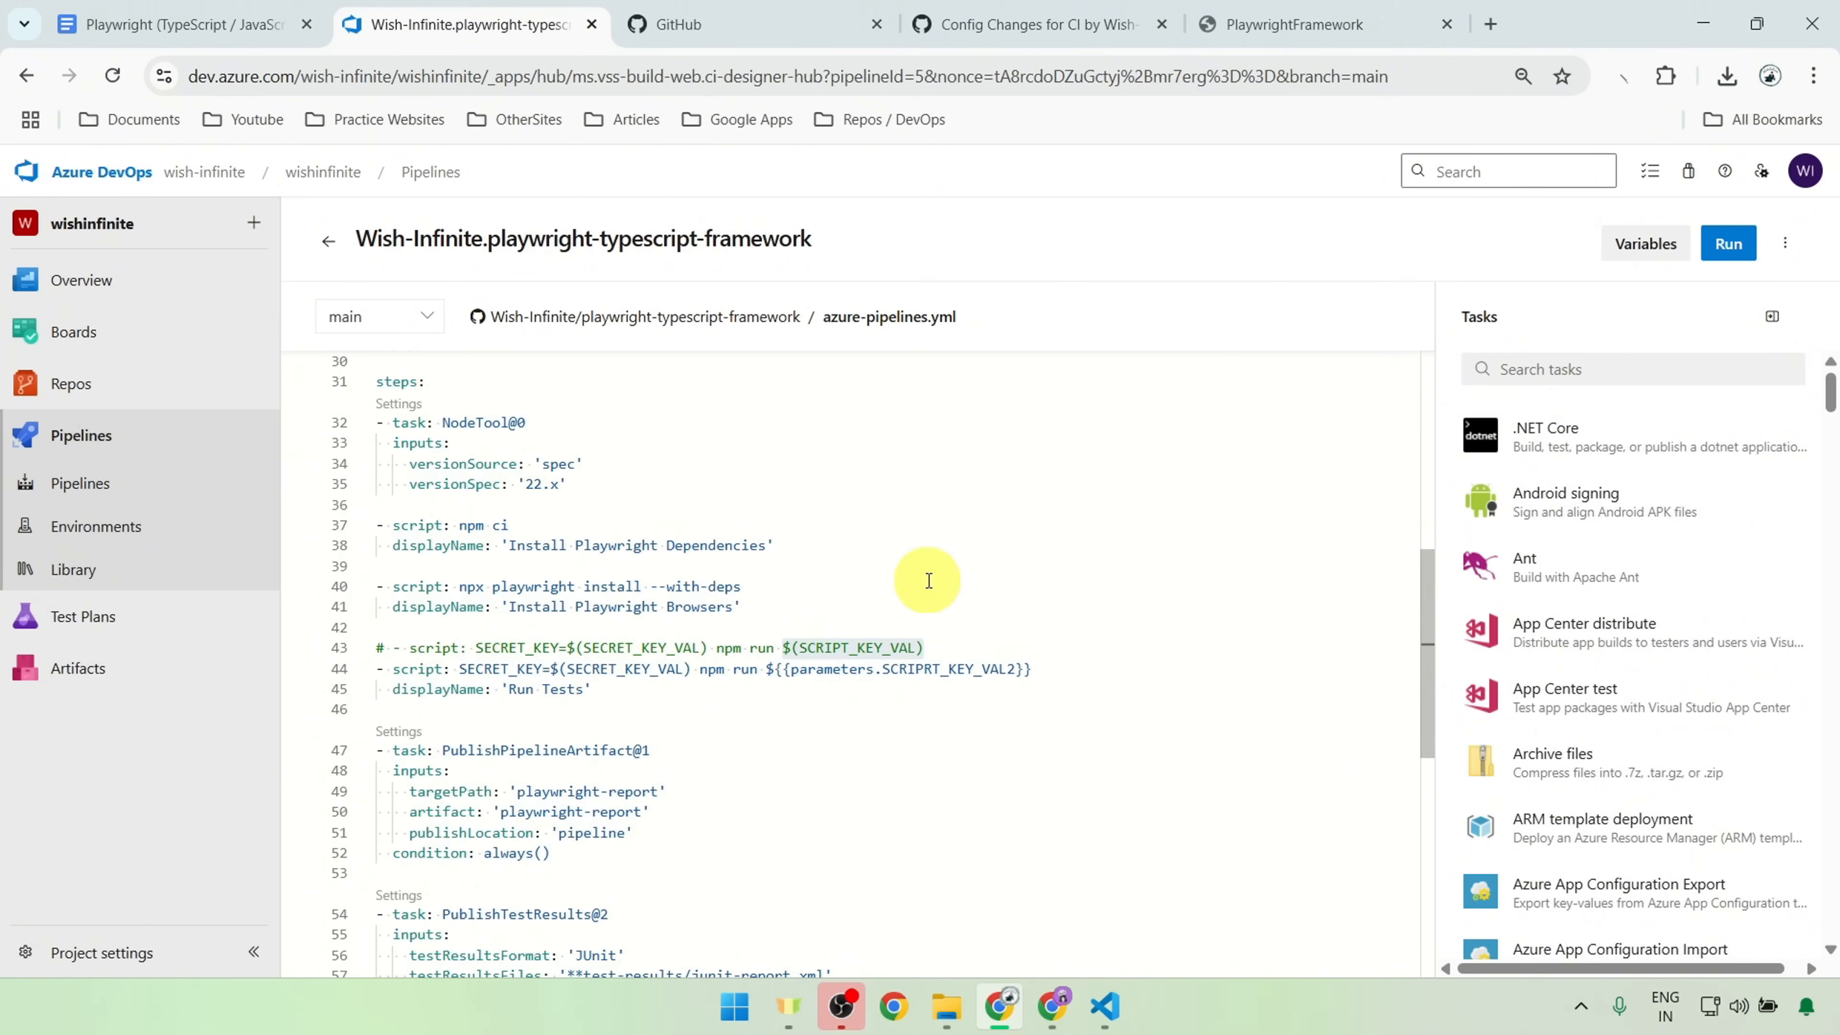
Step: Open the pipeline's run options and view the SCRIPT_KEY_VAL variable's value that can be overridden for a run
left_click(1721, 246)
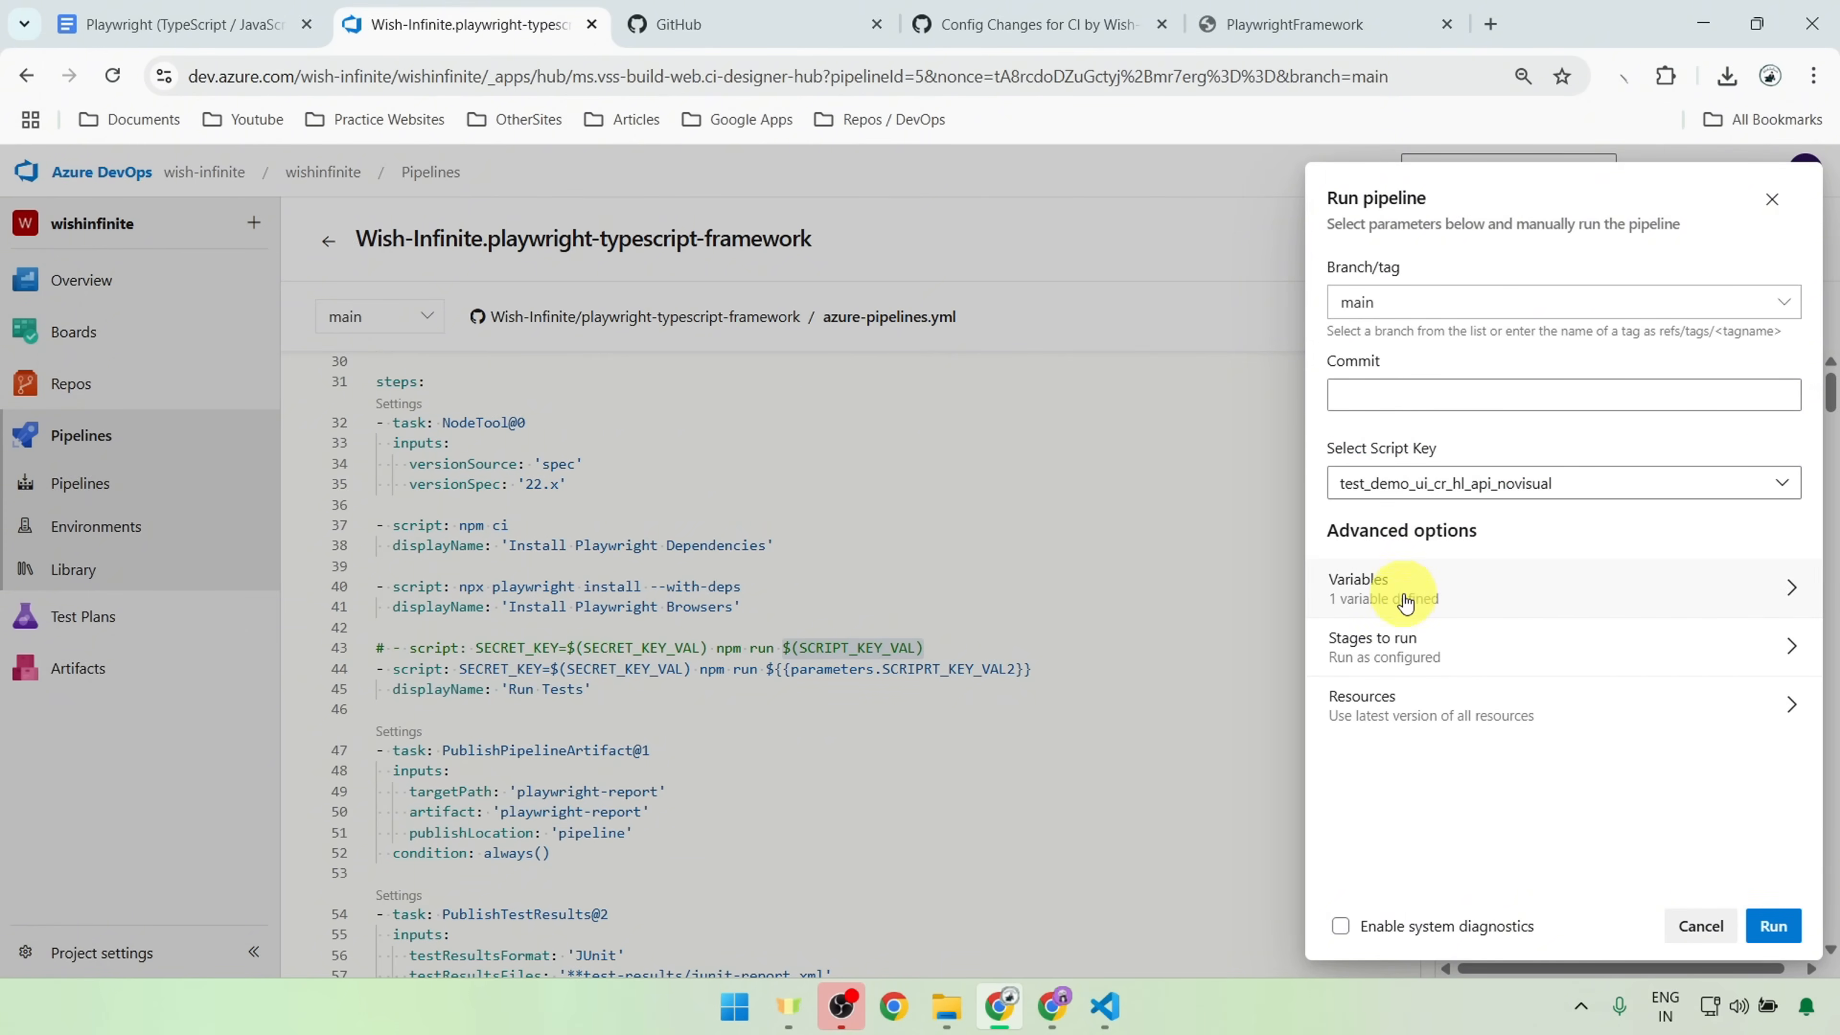
left_click(1405, 598)
left_click(1541, 294)
left_click_drag(1610, 361, 1321, 360)
Step: Switch to VS Code and look at the test_demo_cr_hd and test_demo_cr_hd_vi scripts in package.json as alternative script keys
left_click(1104, 1015)
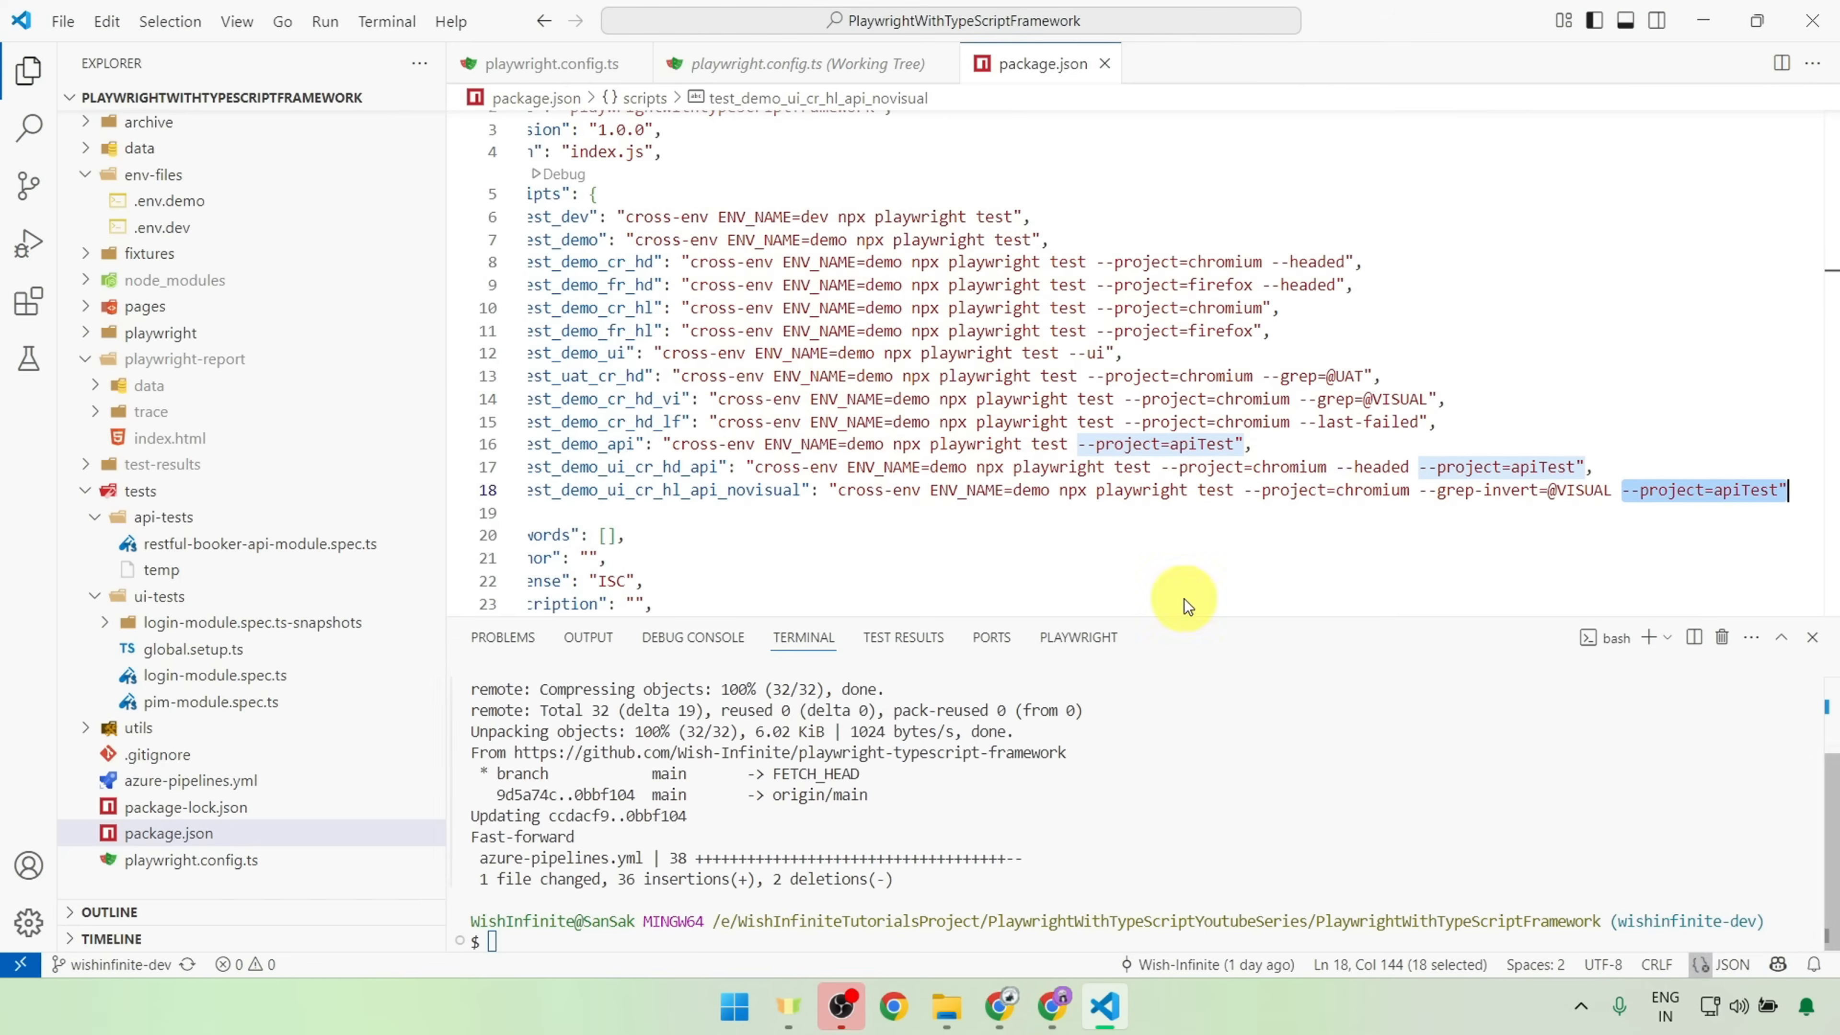
double_click(593, 259)
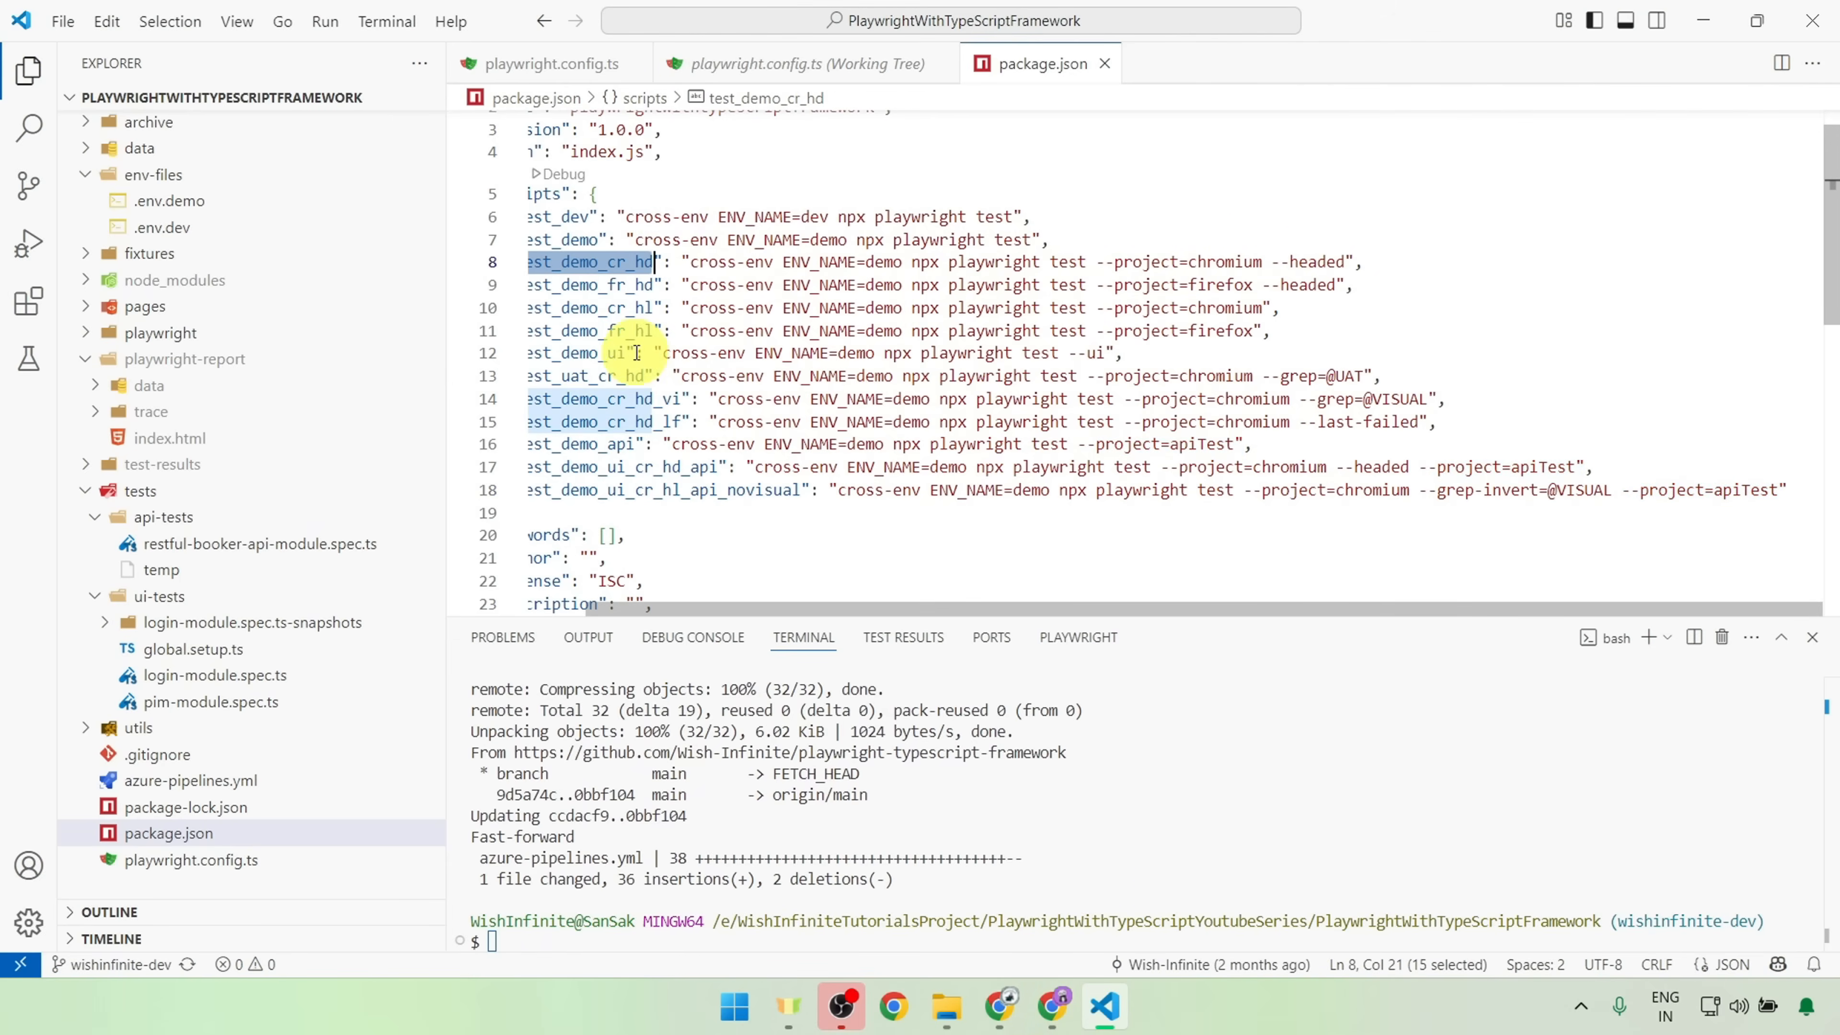
left_click_drag(720, 400, 1435, 399)
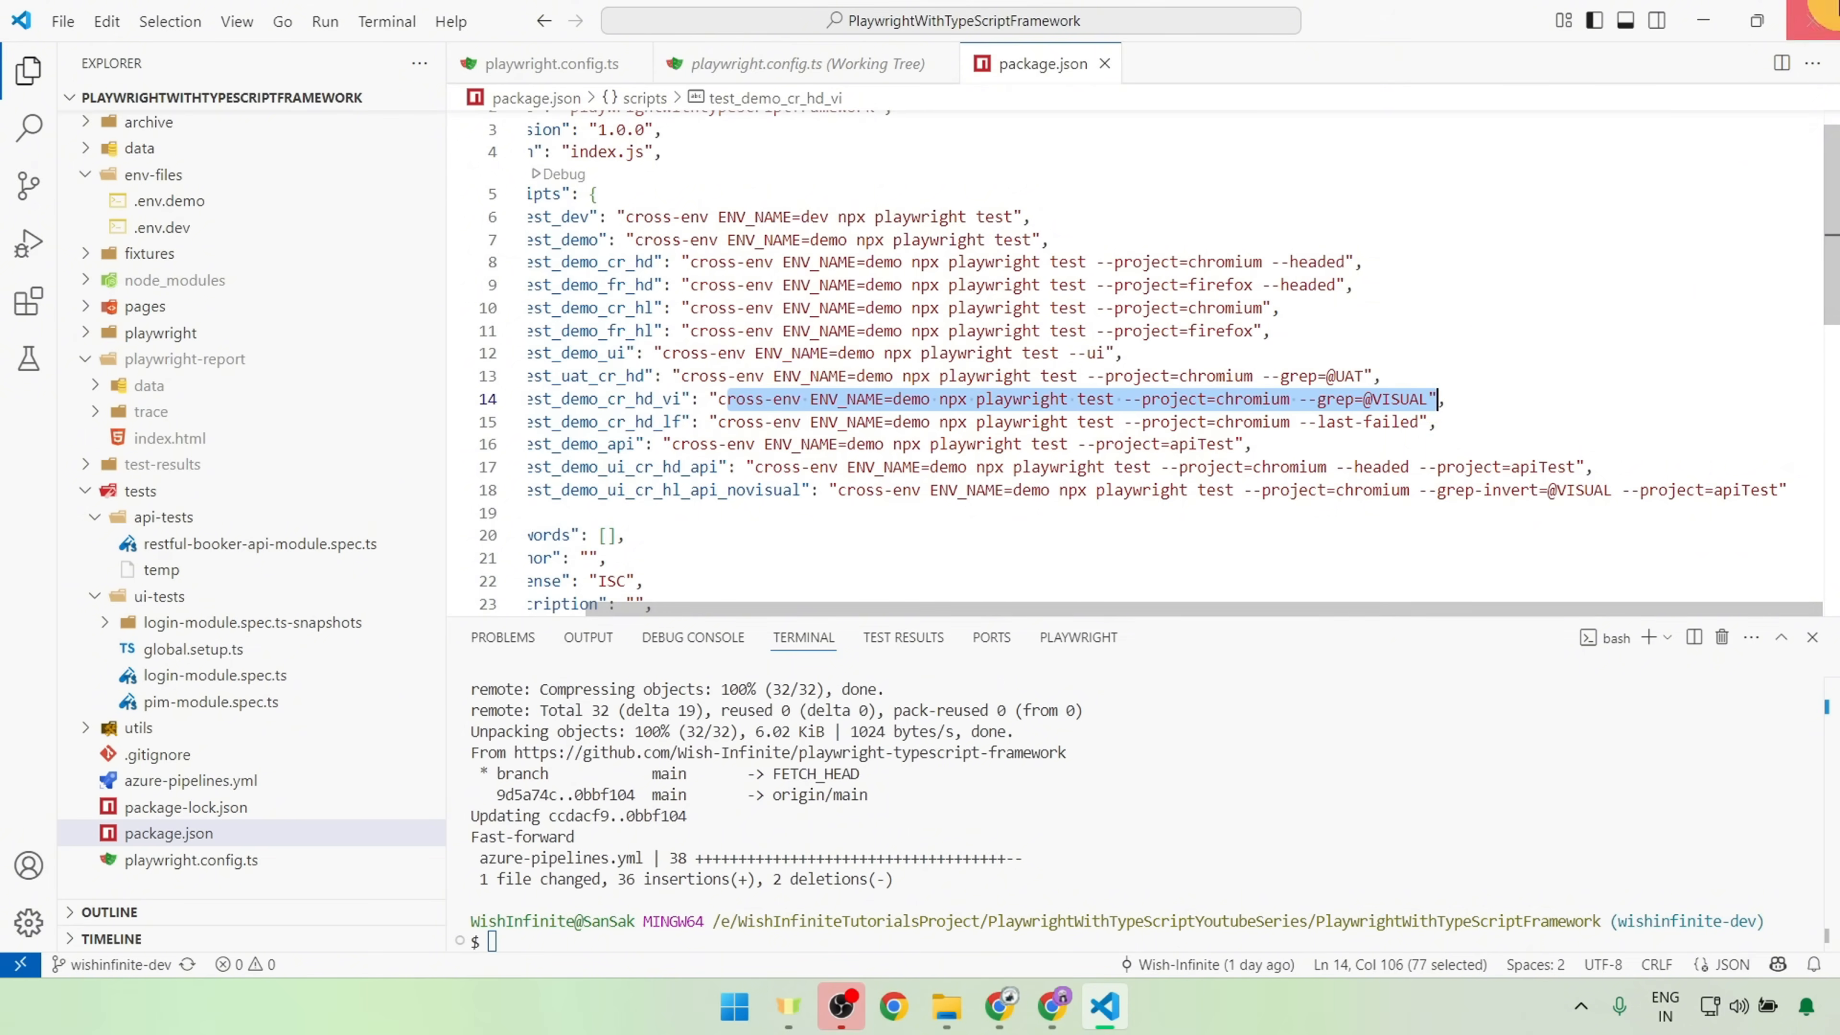
Step: Return to Azure DevOps and close the variable and run pipeline options without starting a run
left_click(1705, 7)
left_click(1772, 196)
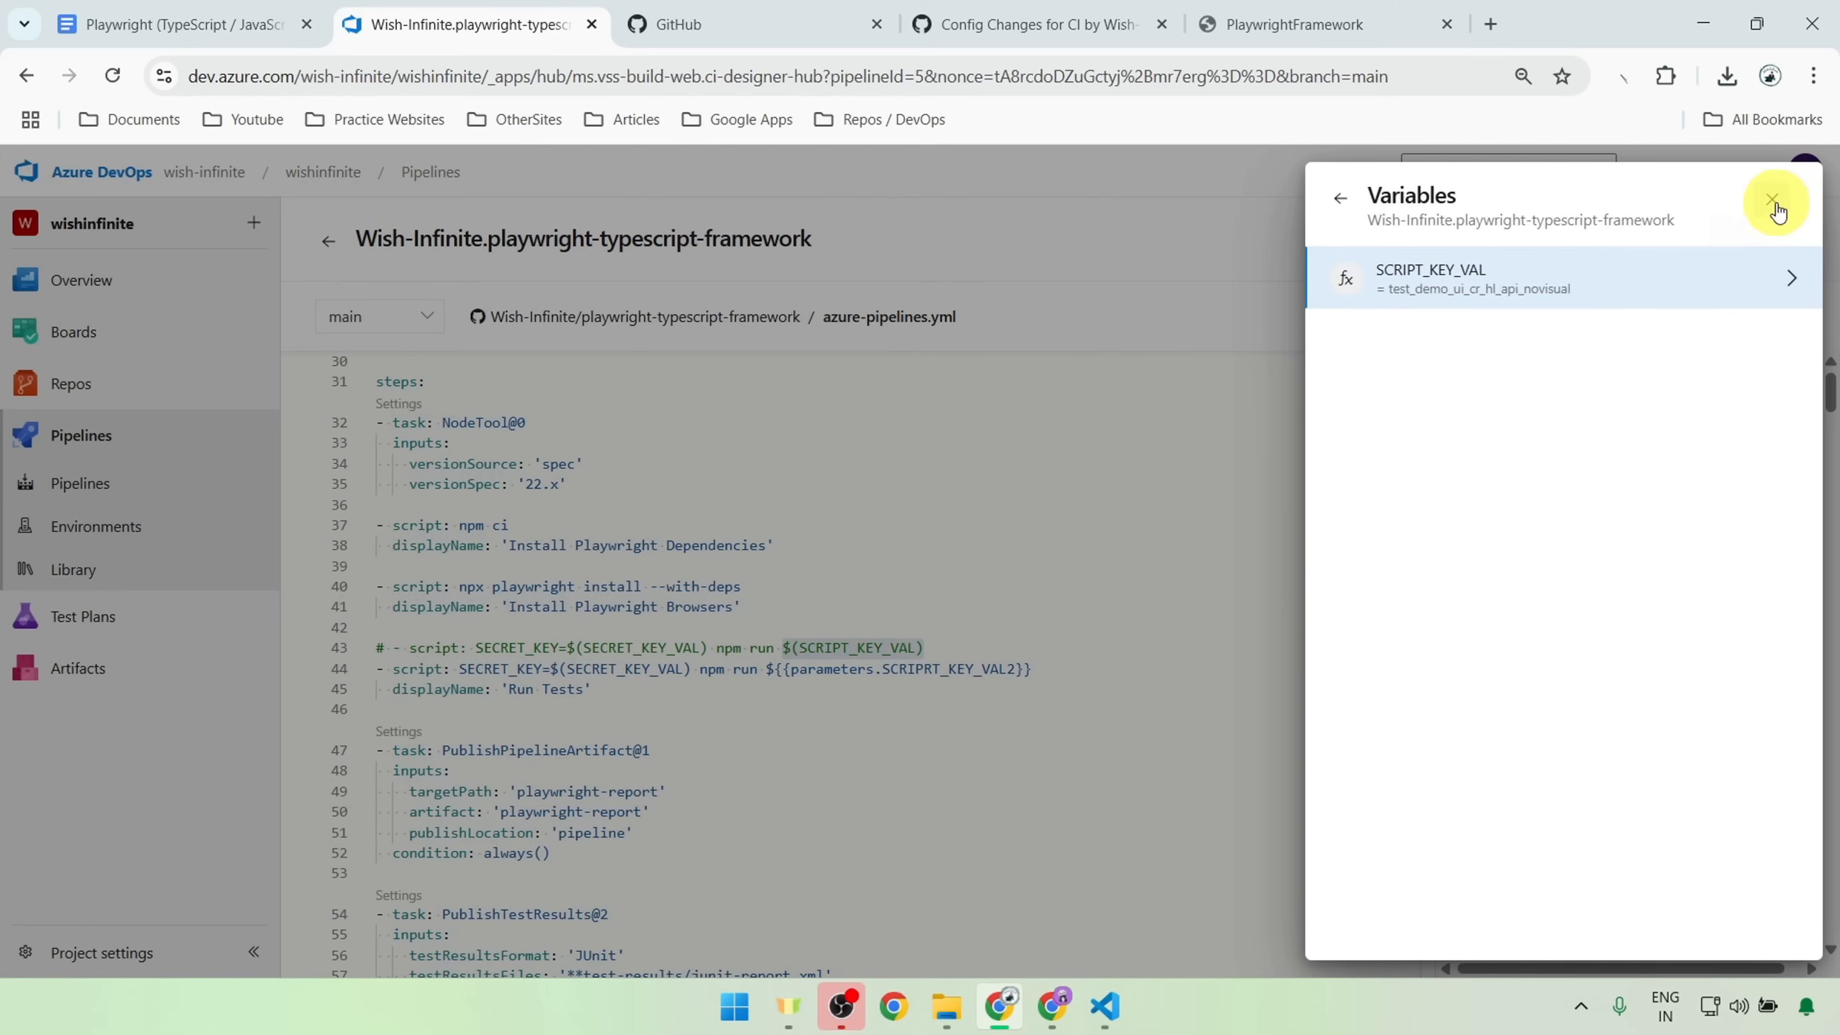
left_click(1775, 203)
left_click(1772, 203)
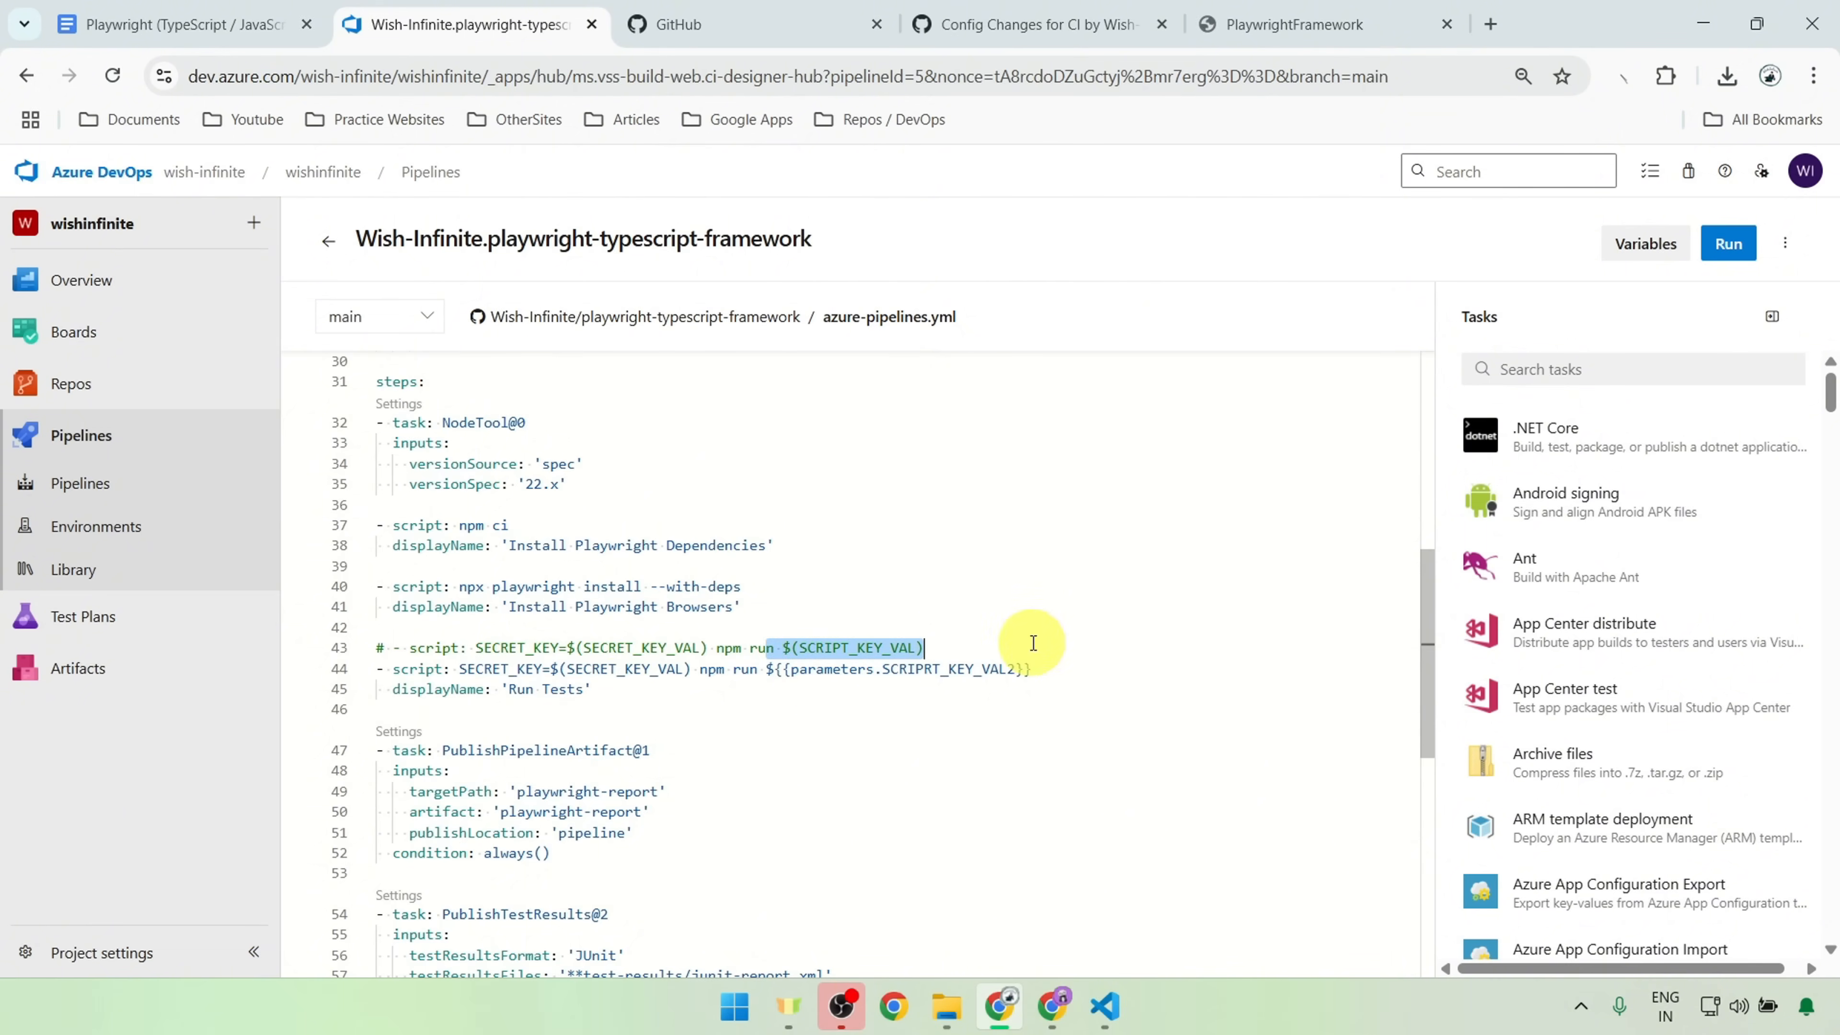
Step: Examine the parameters block in azure-pipelines.yml, including the SCRIPRT_KEY_VAL2 parameter's type, default and list of allowed script values
scroll(796, 665, "up", 2)
scroll(796, 688, "up", 4)
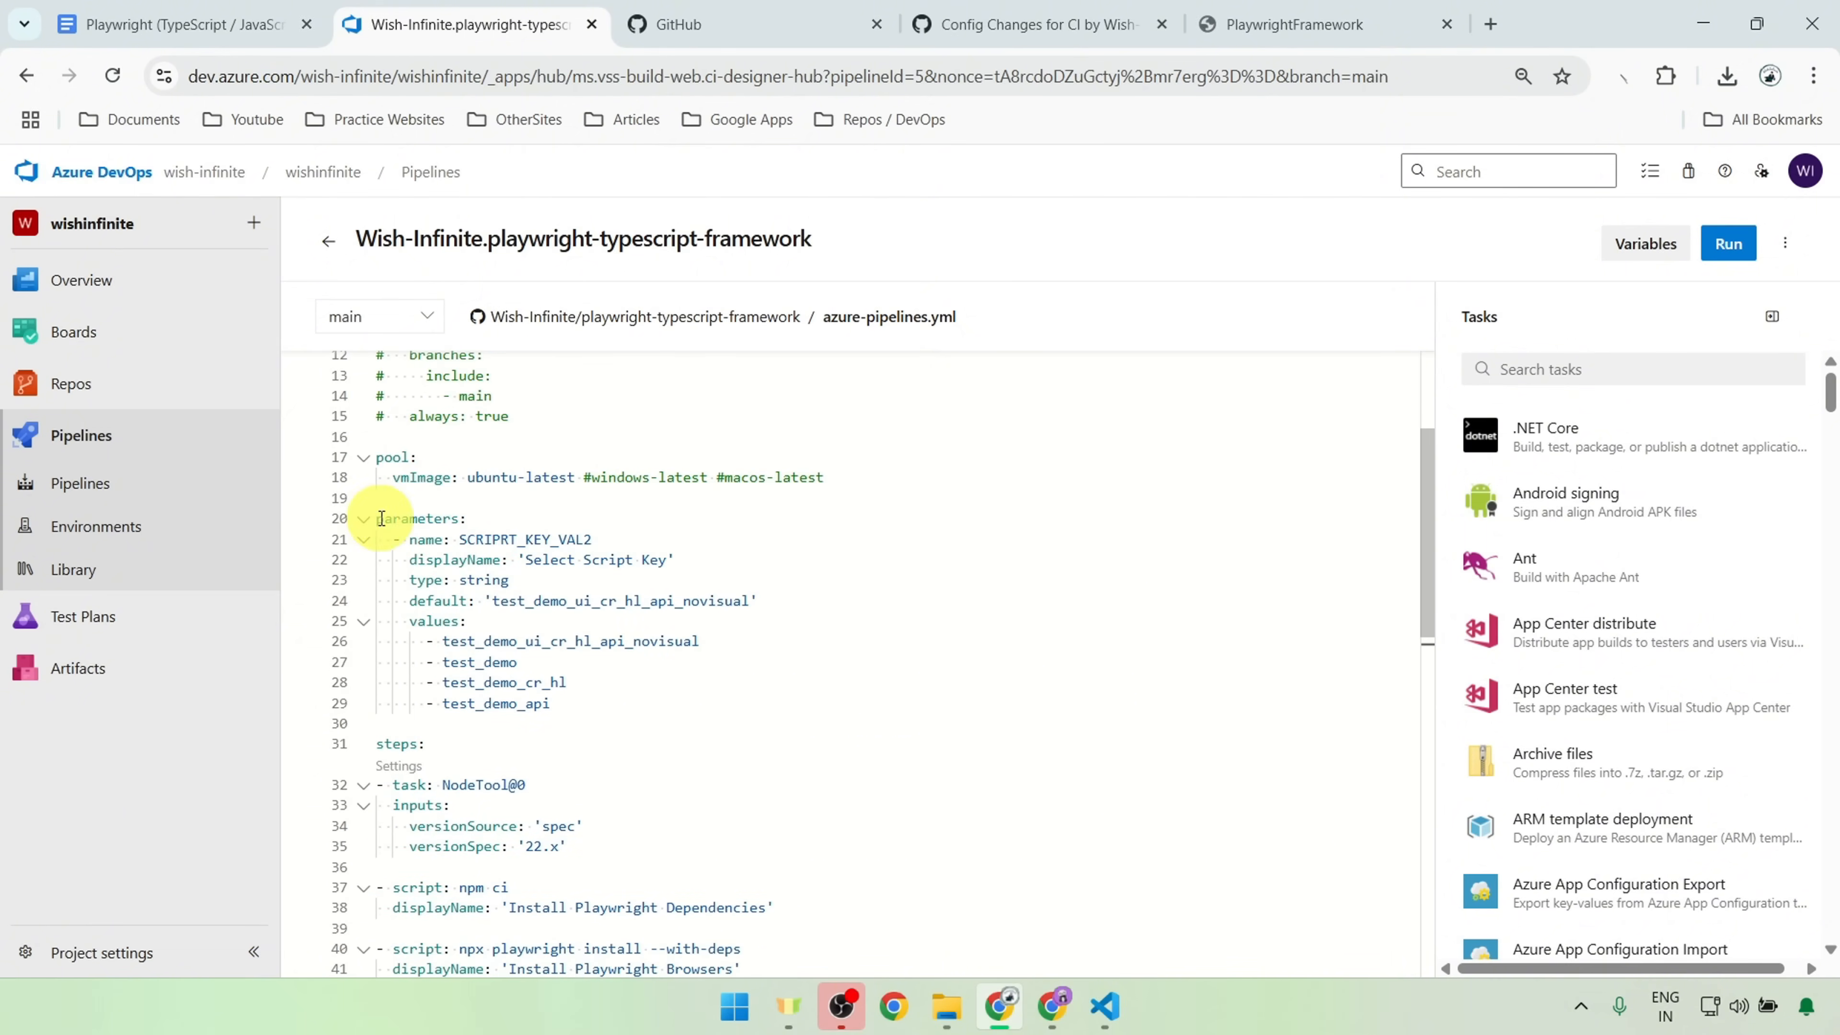
left_click_drag(596, 699, 384, 502)
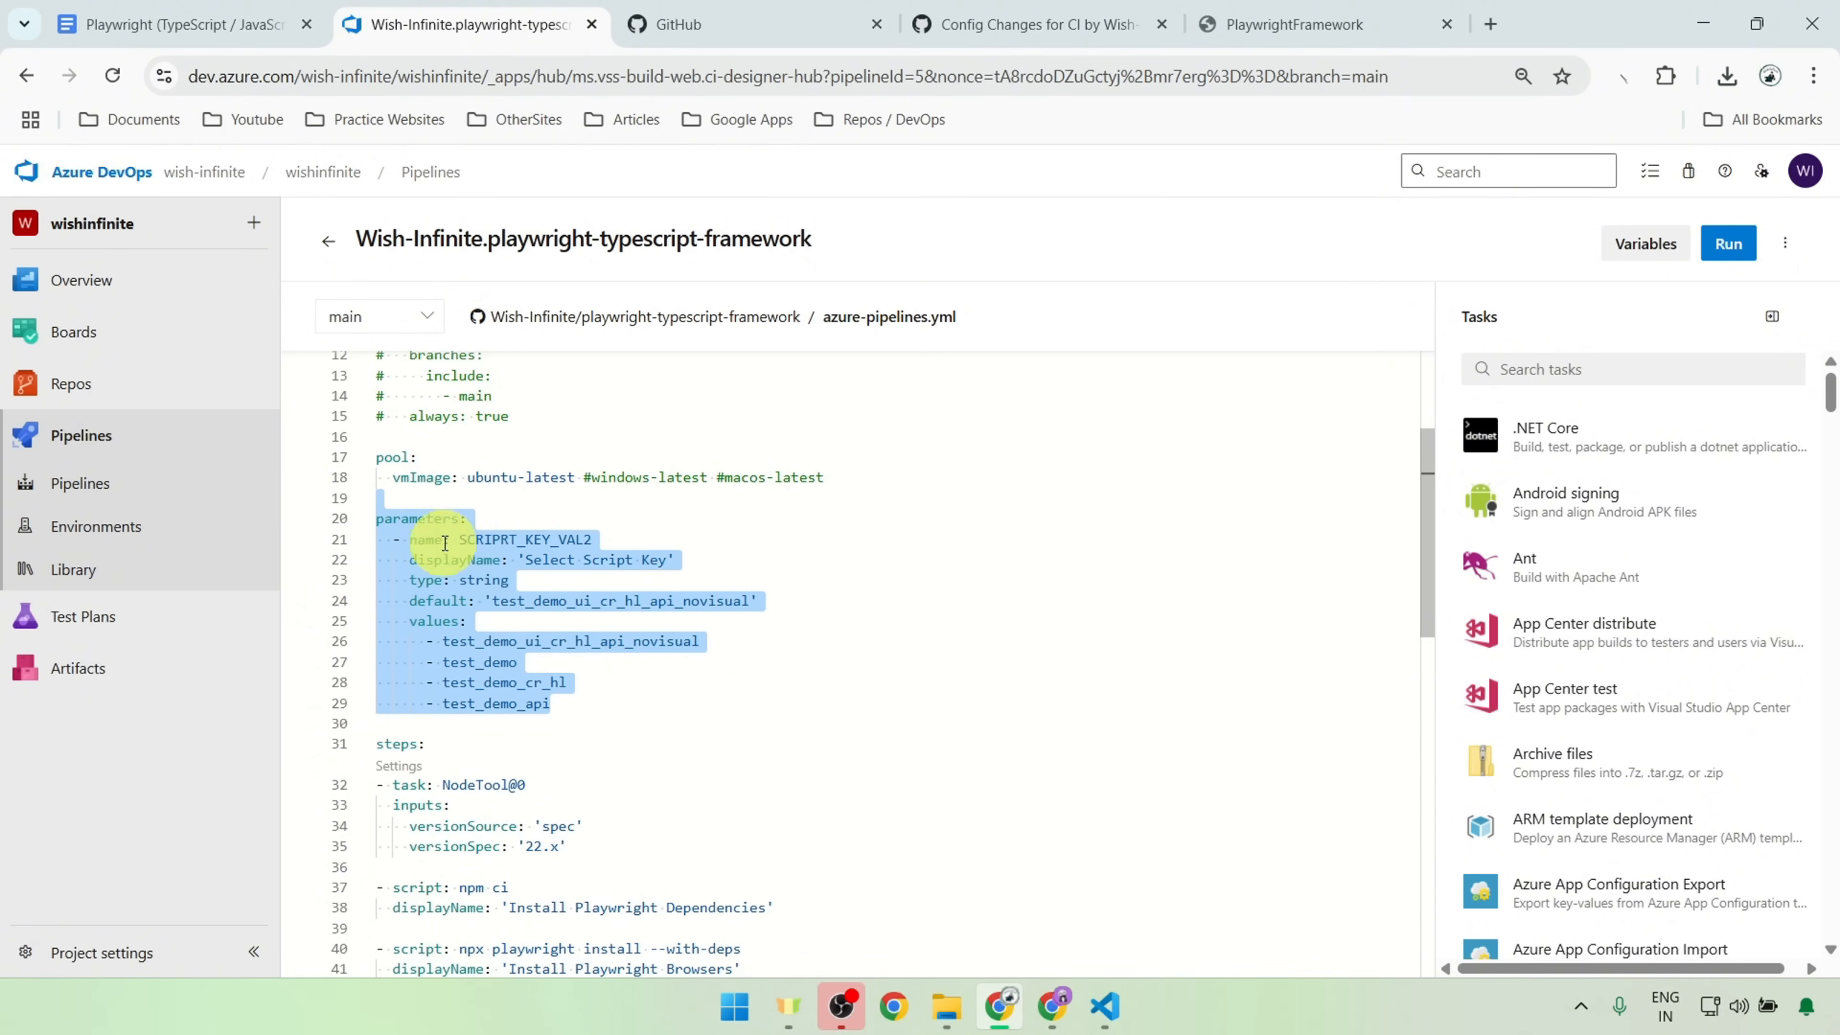
double_click(481, 580)
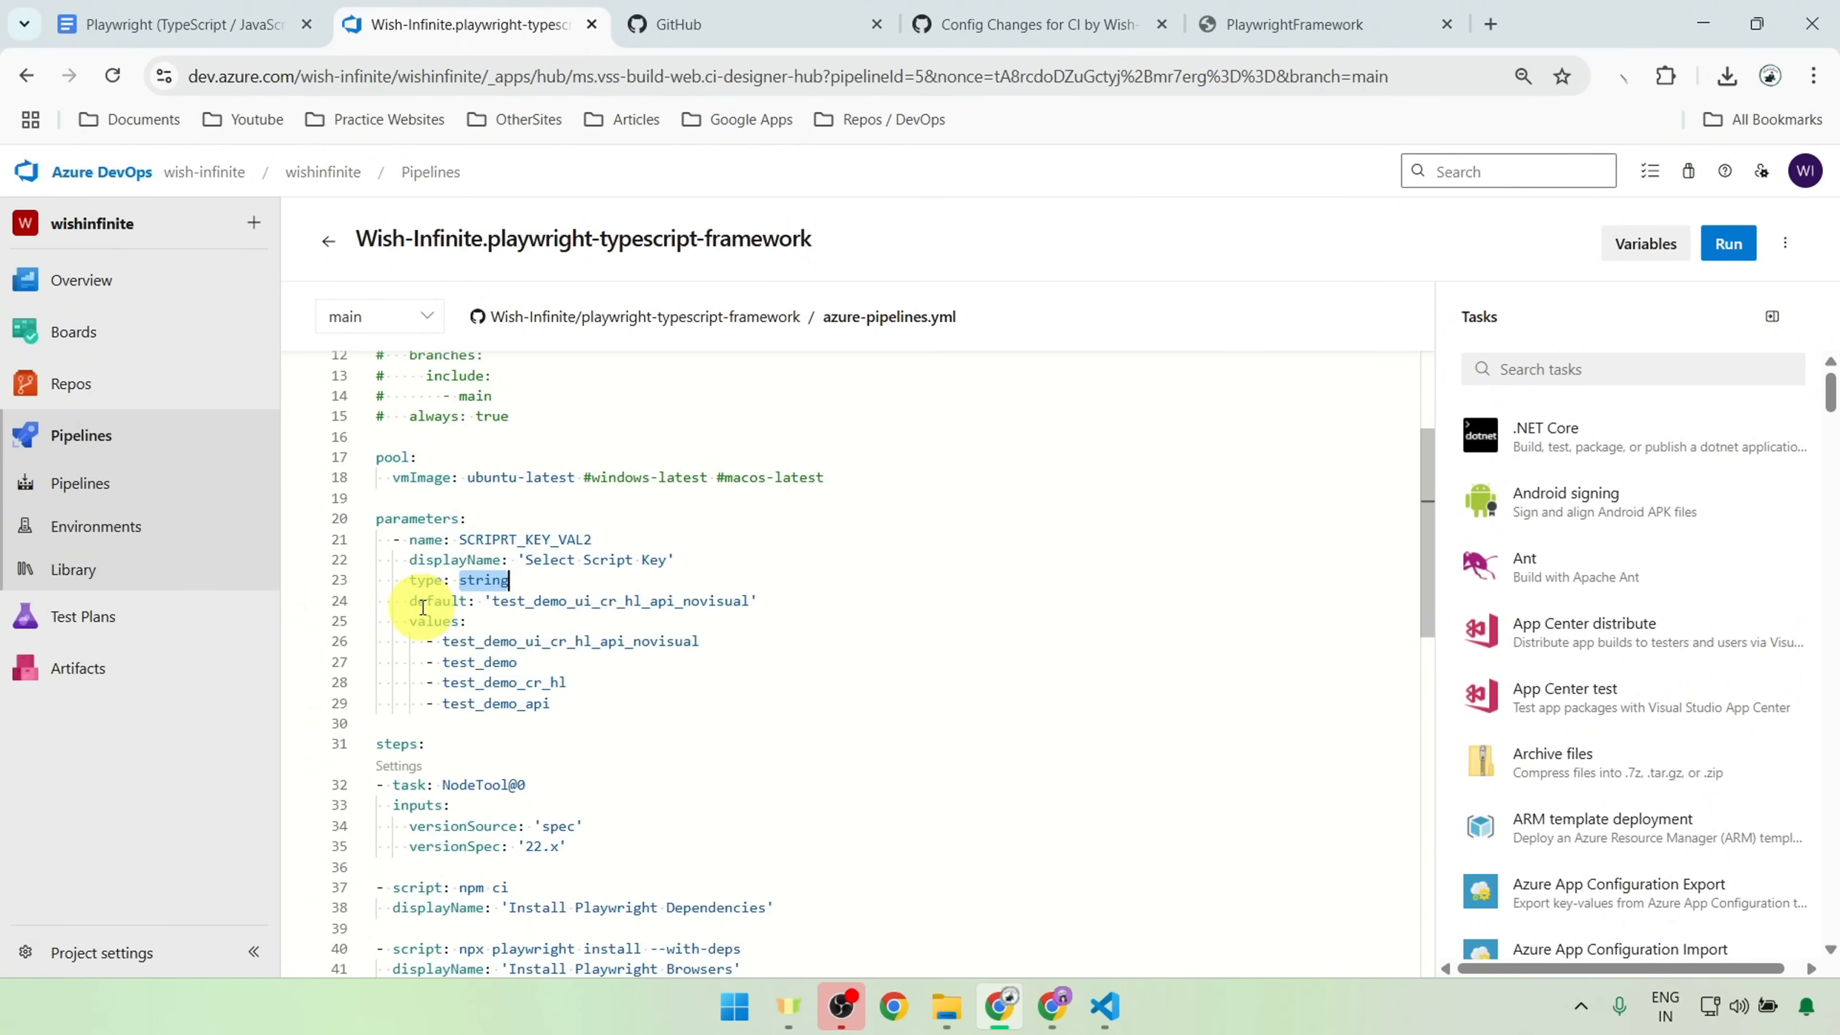
left_click(424, 605)
left_click_drag(407, 623, 602, 675)
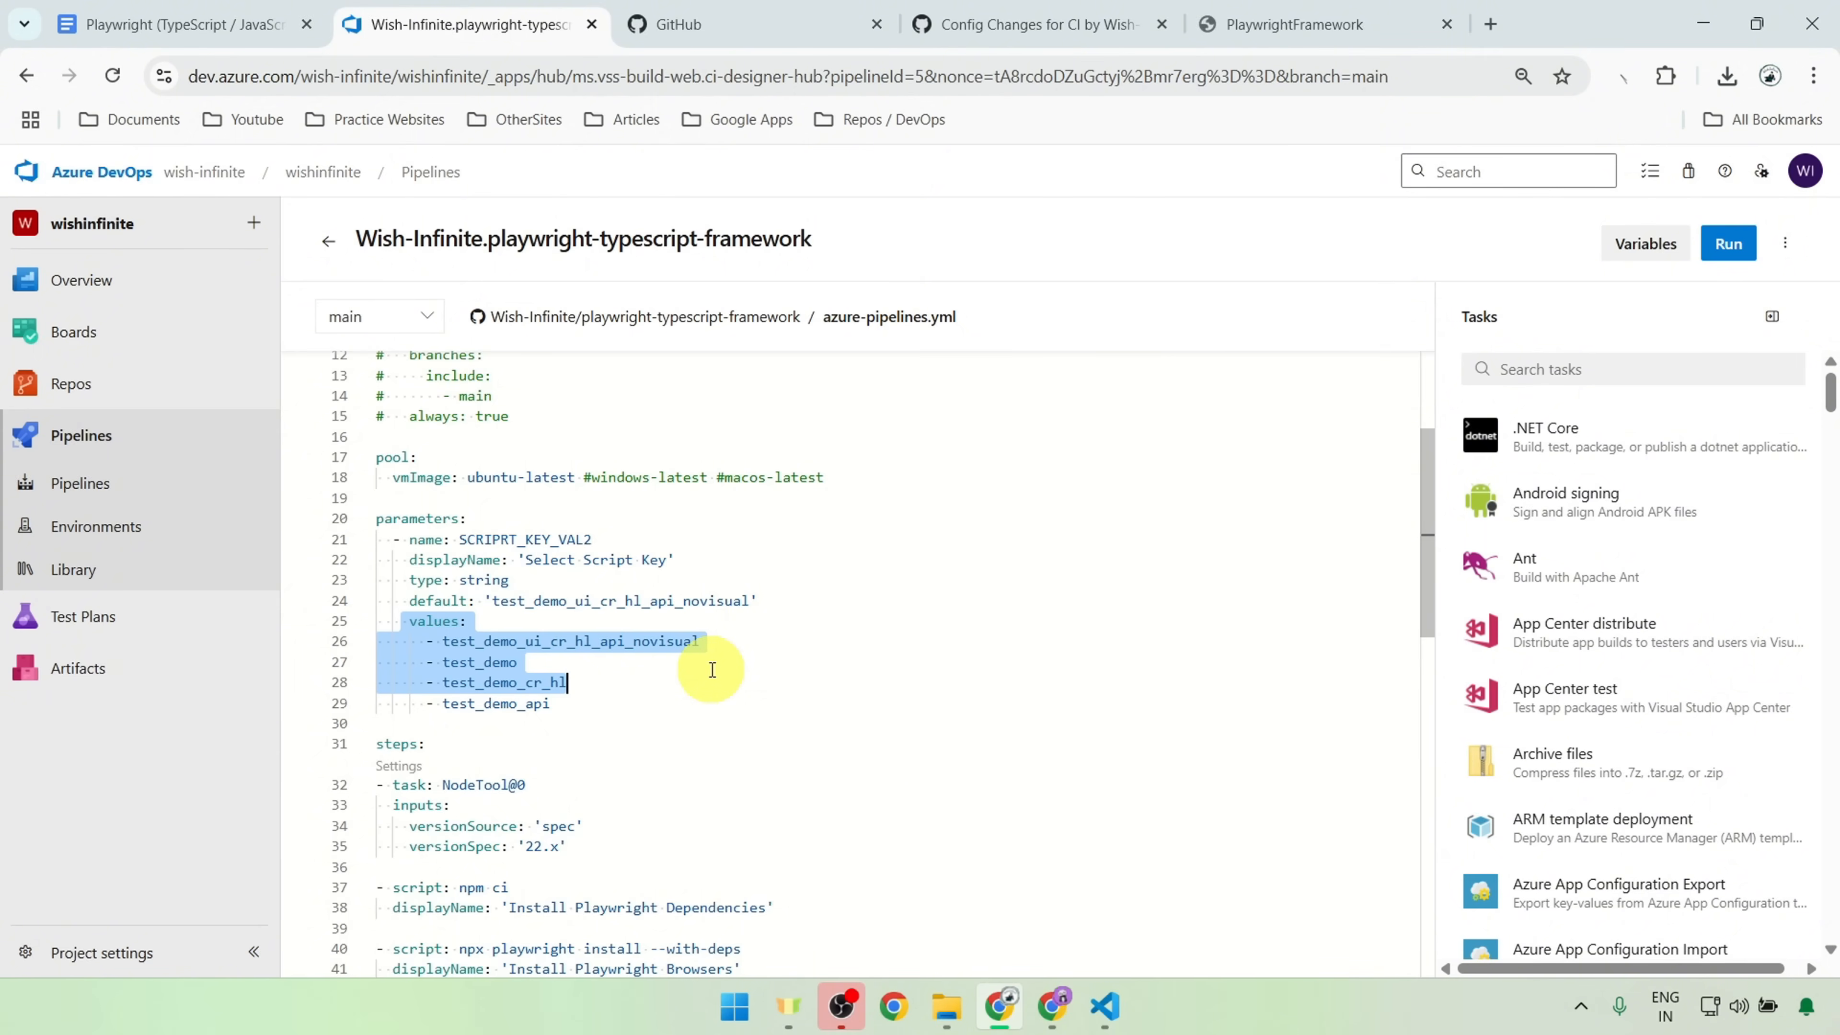
left_click(570, 710)
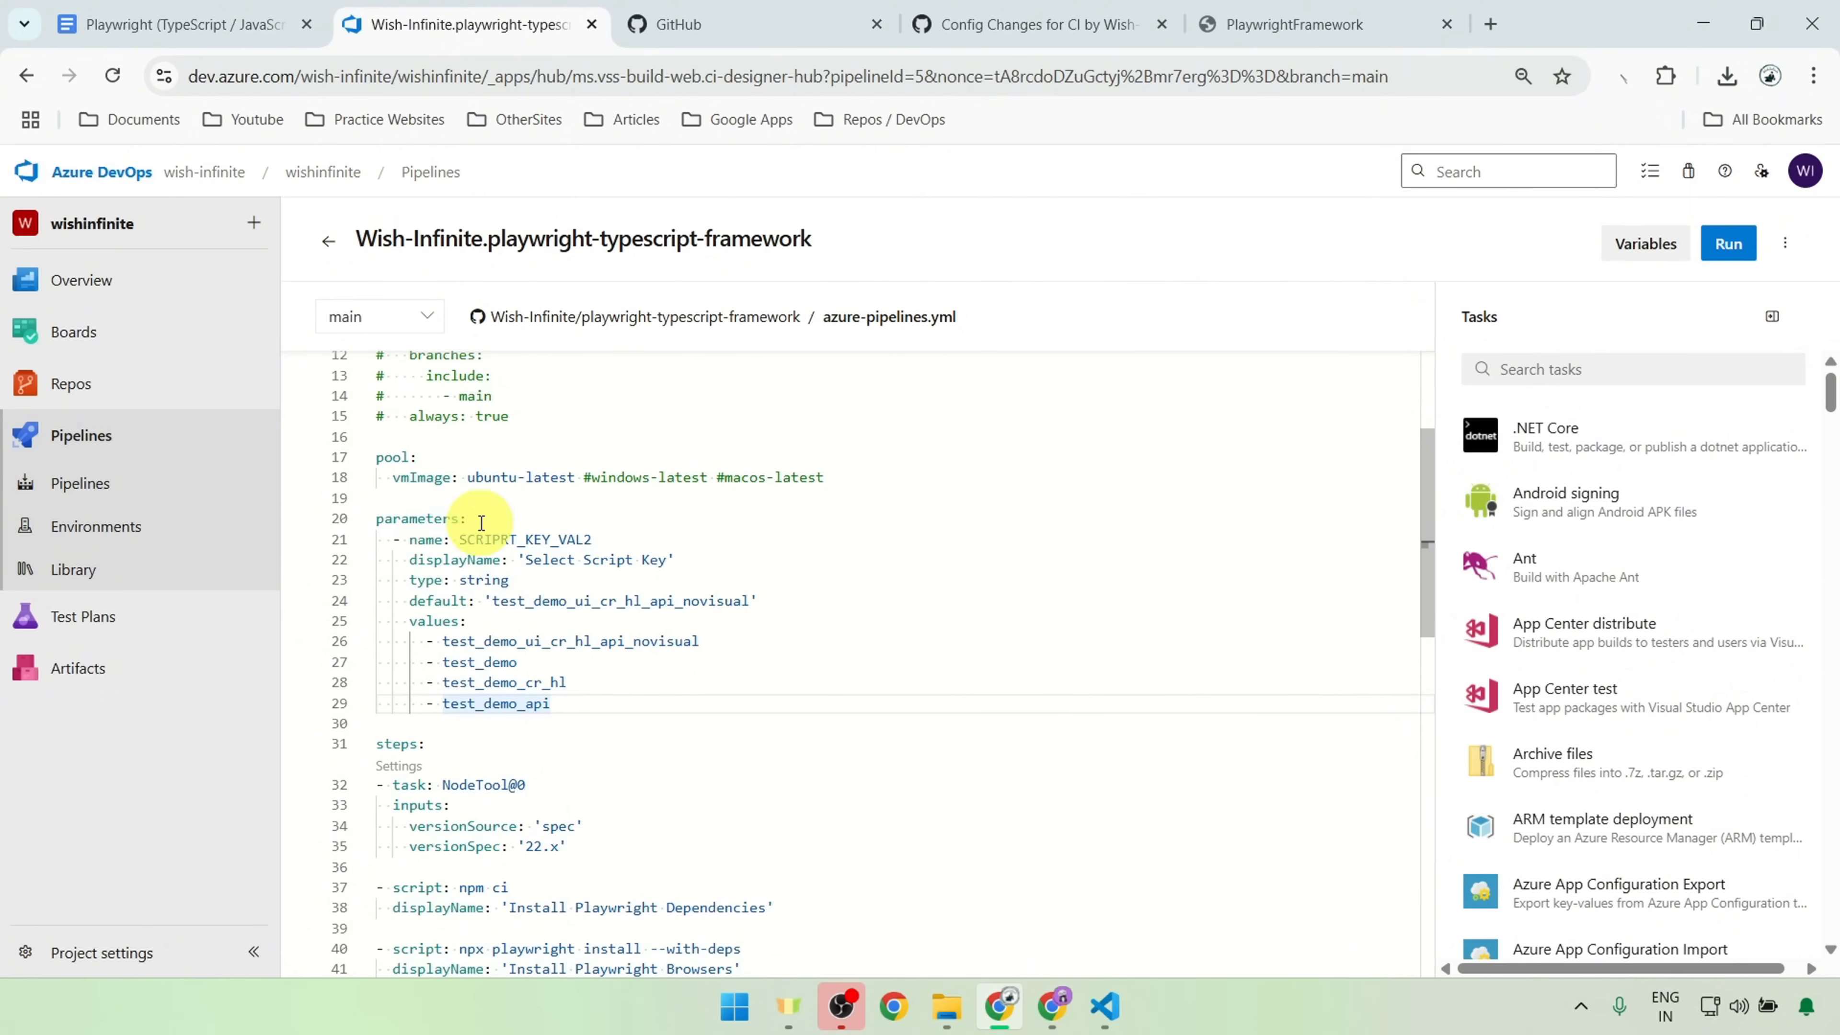
Step: Match the parameters.SCRIPRT_KEY_VAL2 reference in the Run Tests script with its definition in the parameters block
scroll(710, 608, "down", 5)
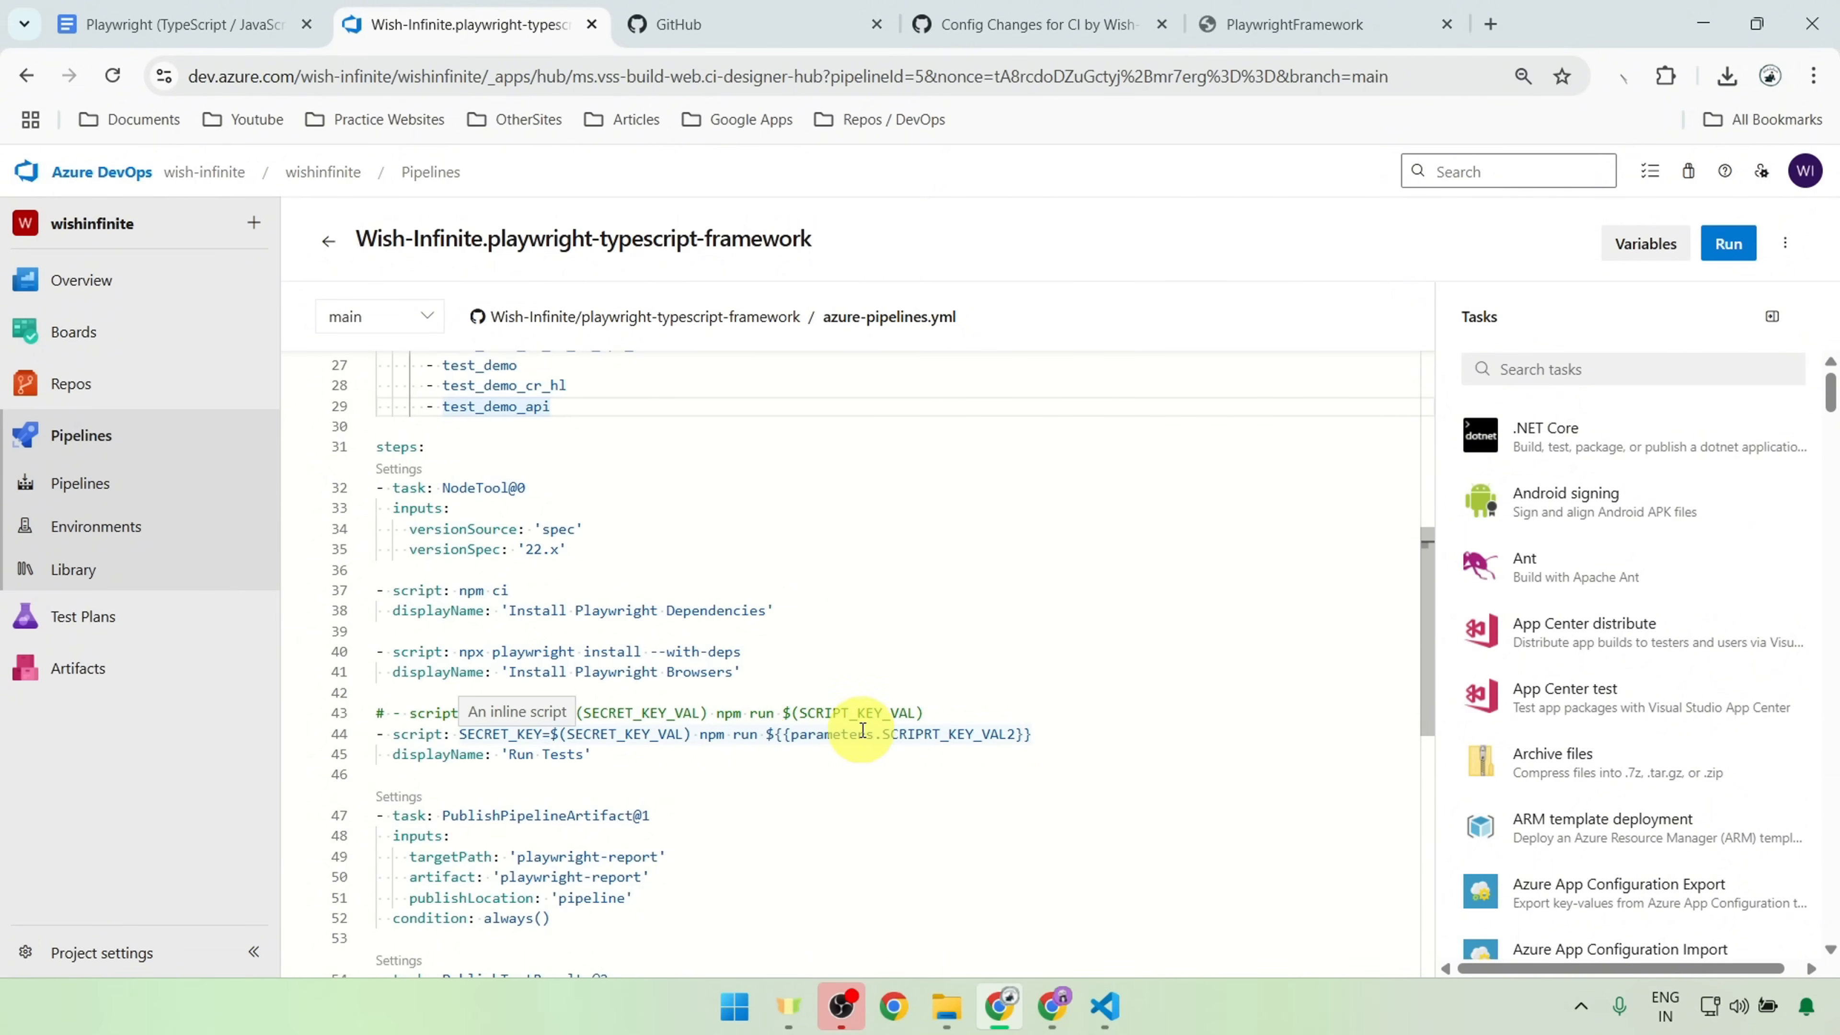
double_click(815, 734)
scroll(815, 734, "up", 4)
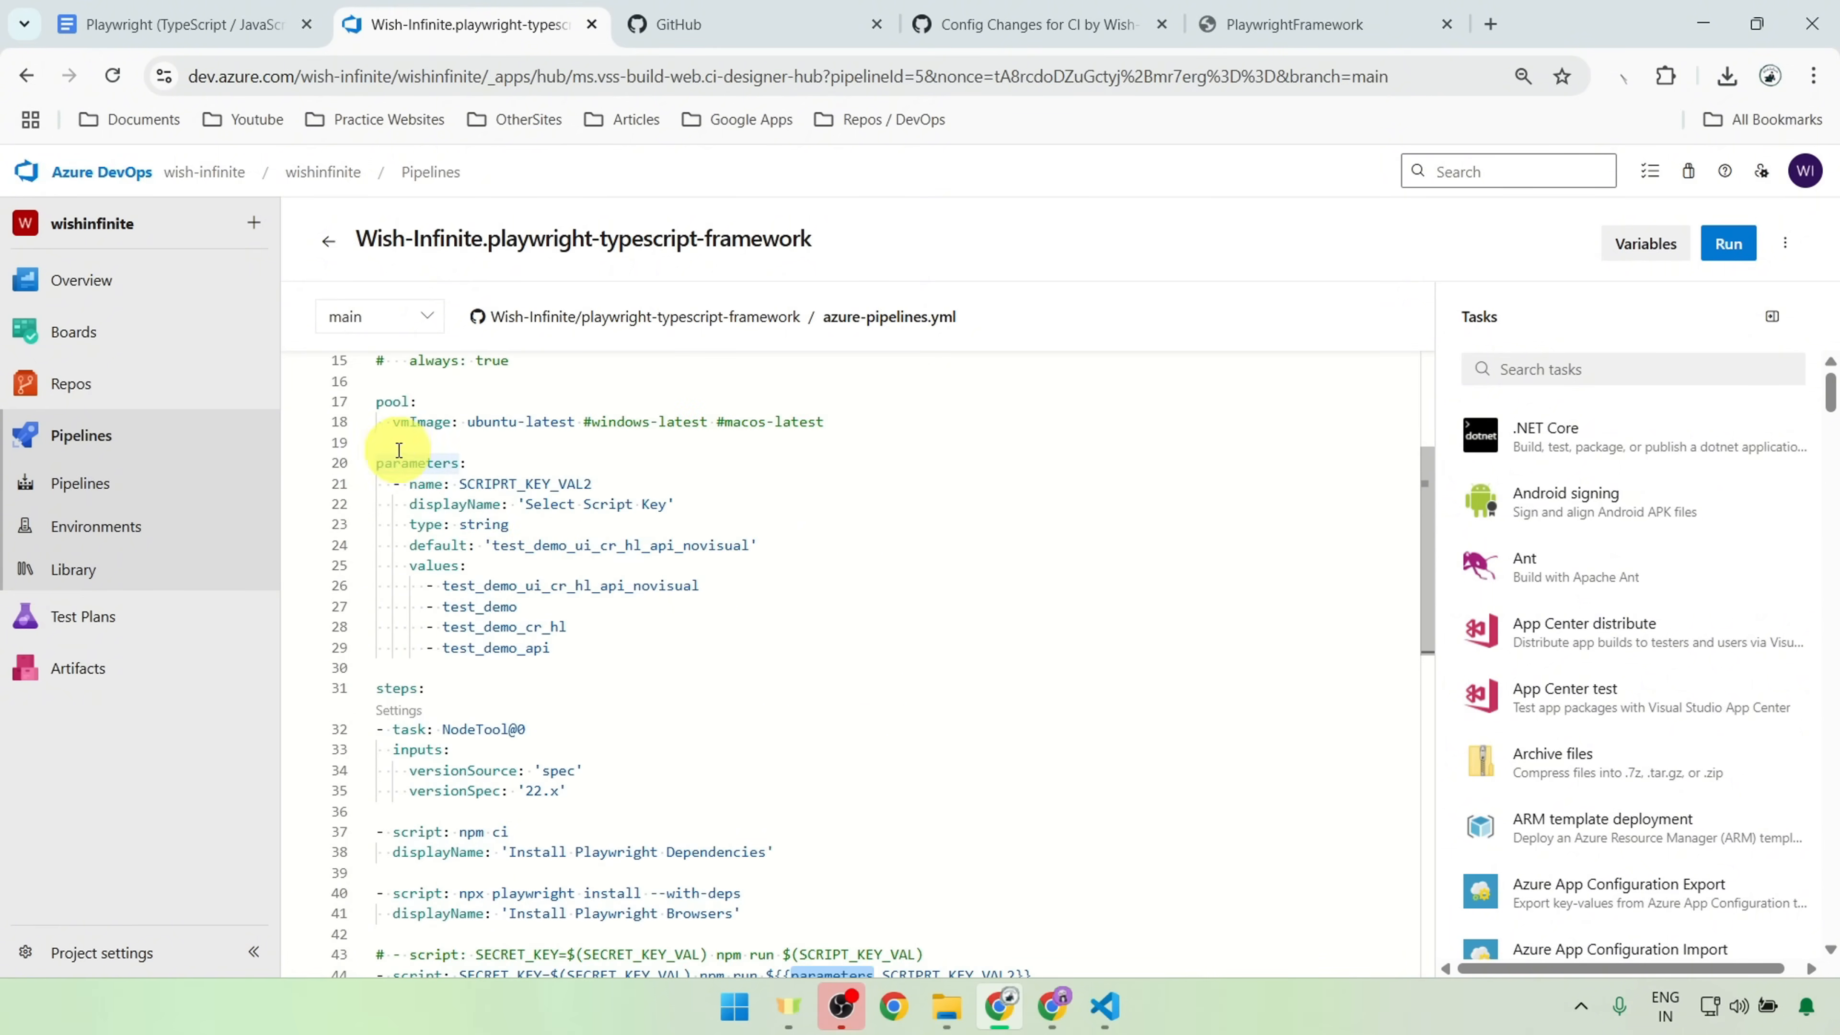
double_click(492, 485)
scroll(958, 645, "down", 1)
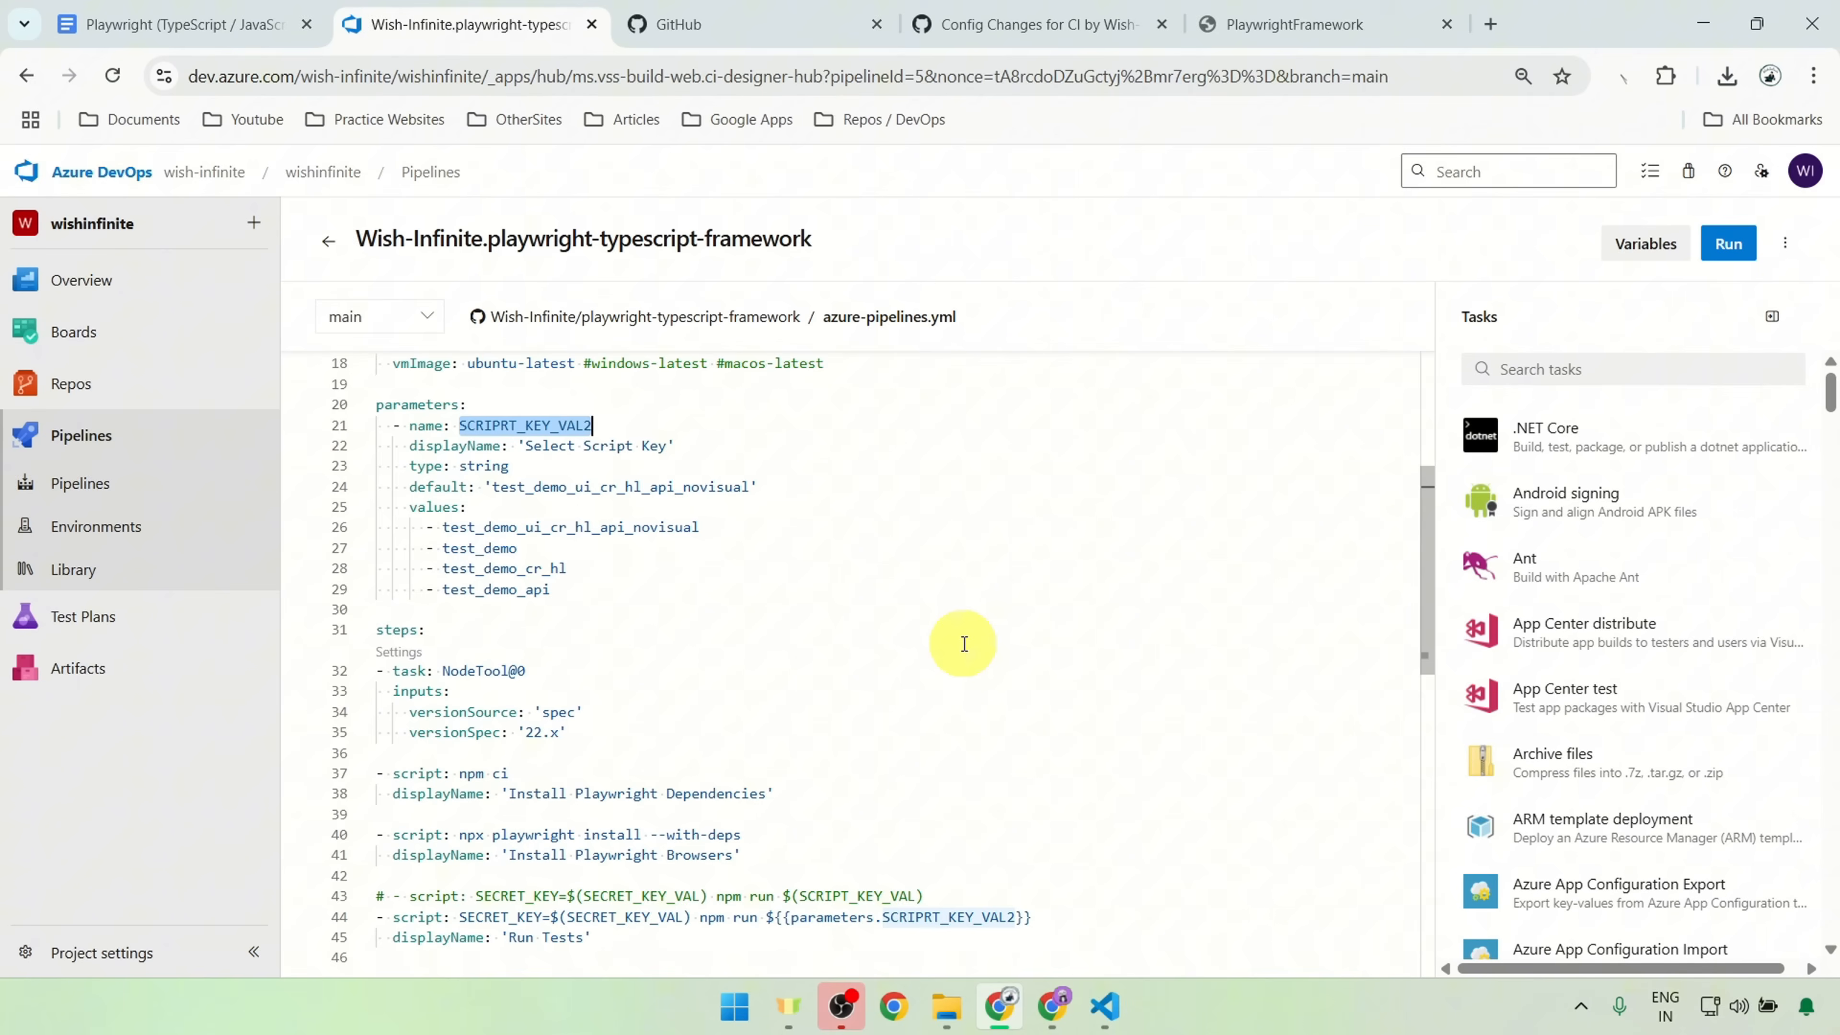
scroll(959, 638, "down", 2)
double_click(912, 798)
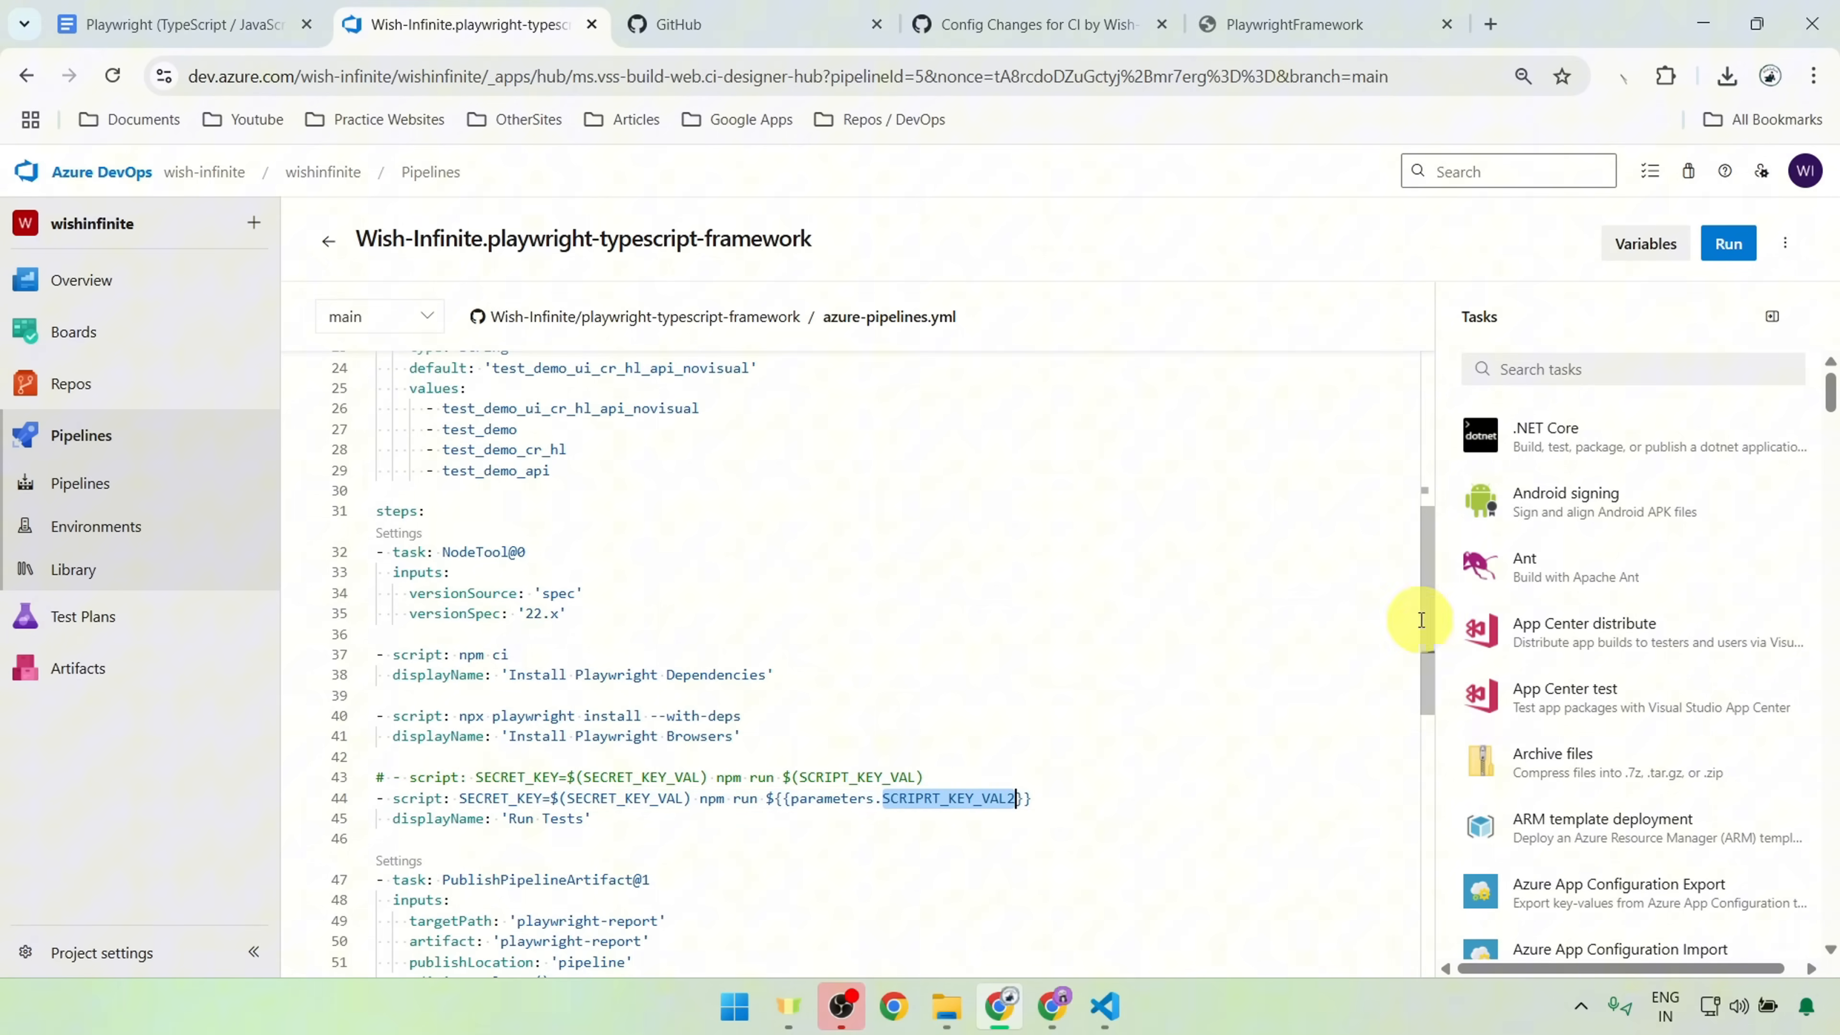
Step: Check the SCRIPT_KEY_VAL reference in the commented-out script against the pipeline's variables list and close the list
double_click(831, 776)
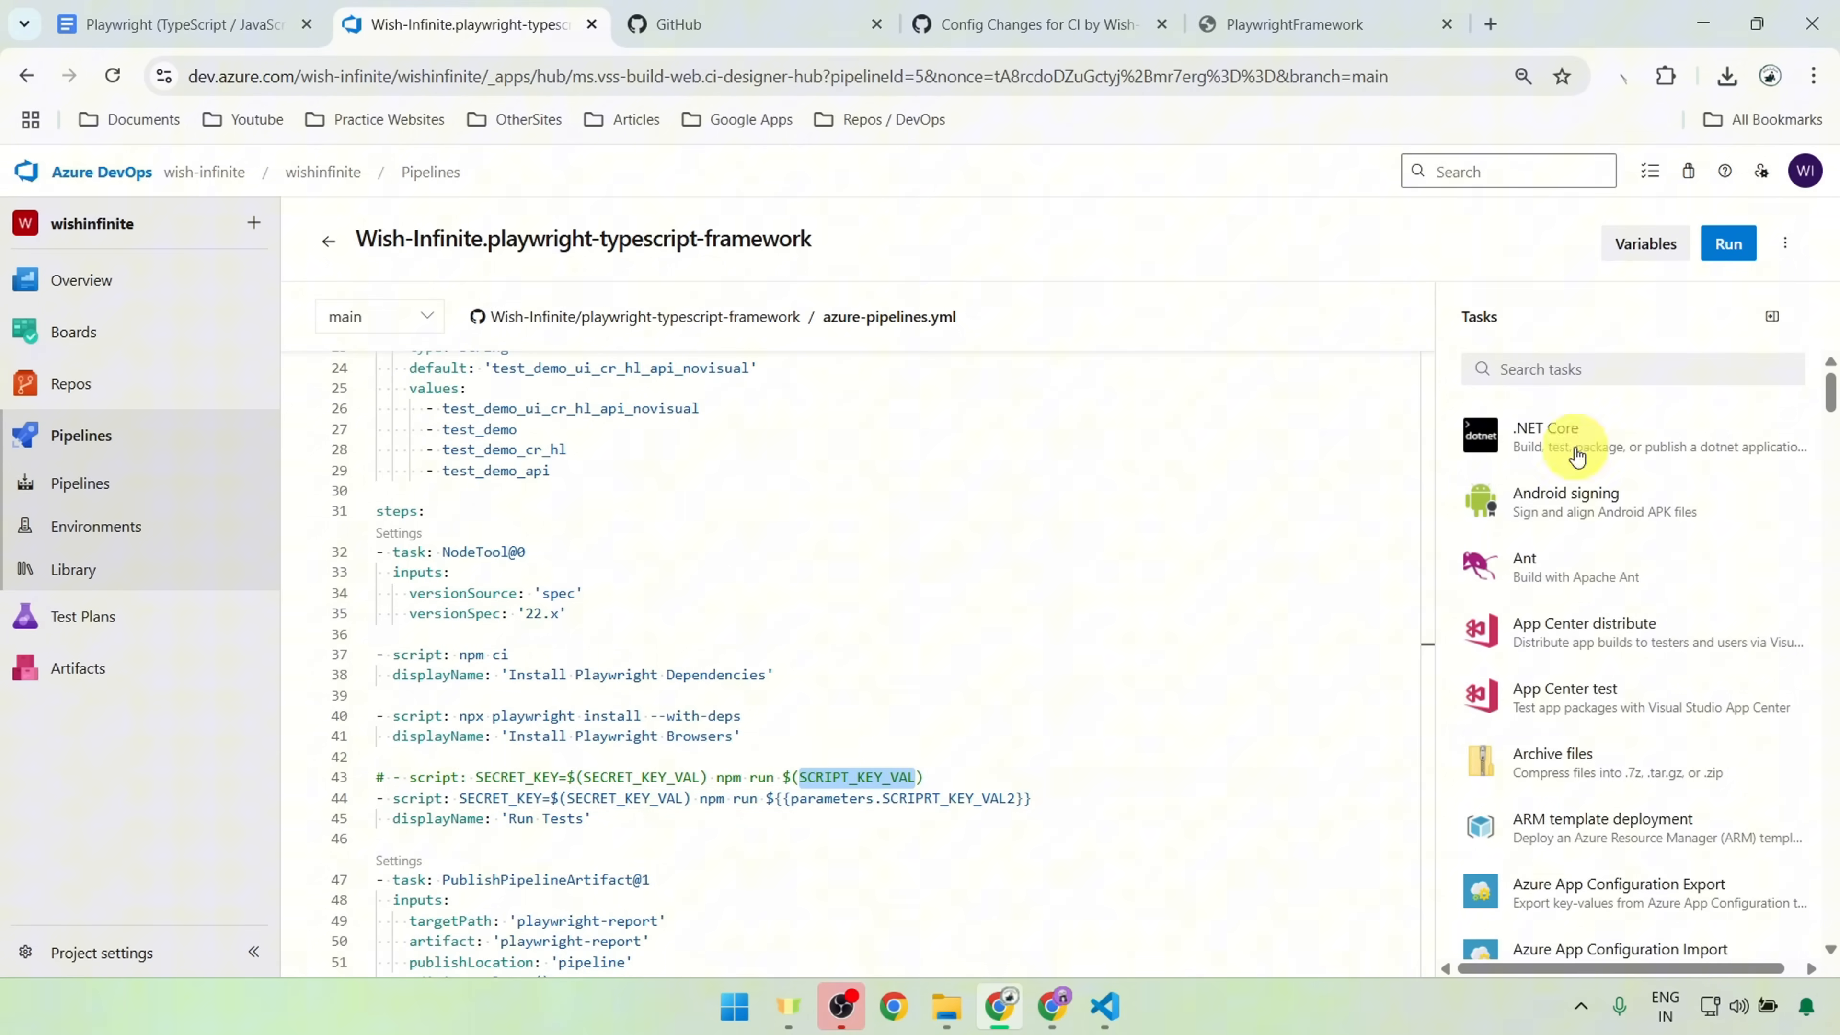
left_click(1642, 241)
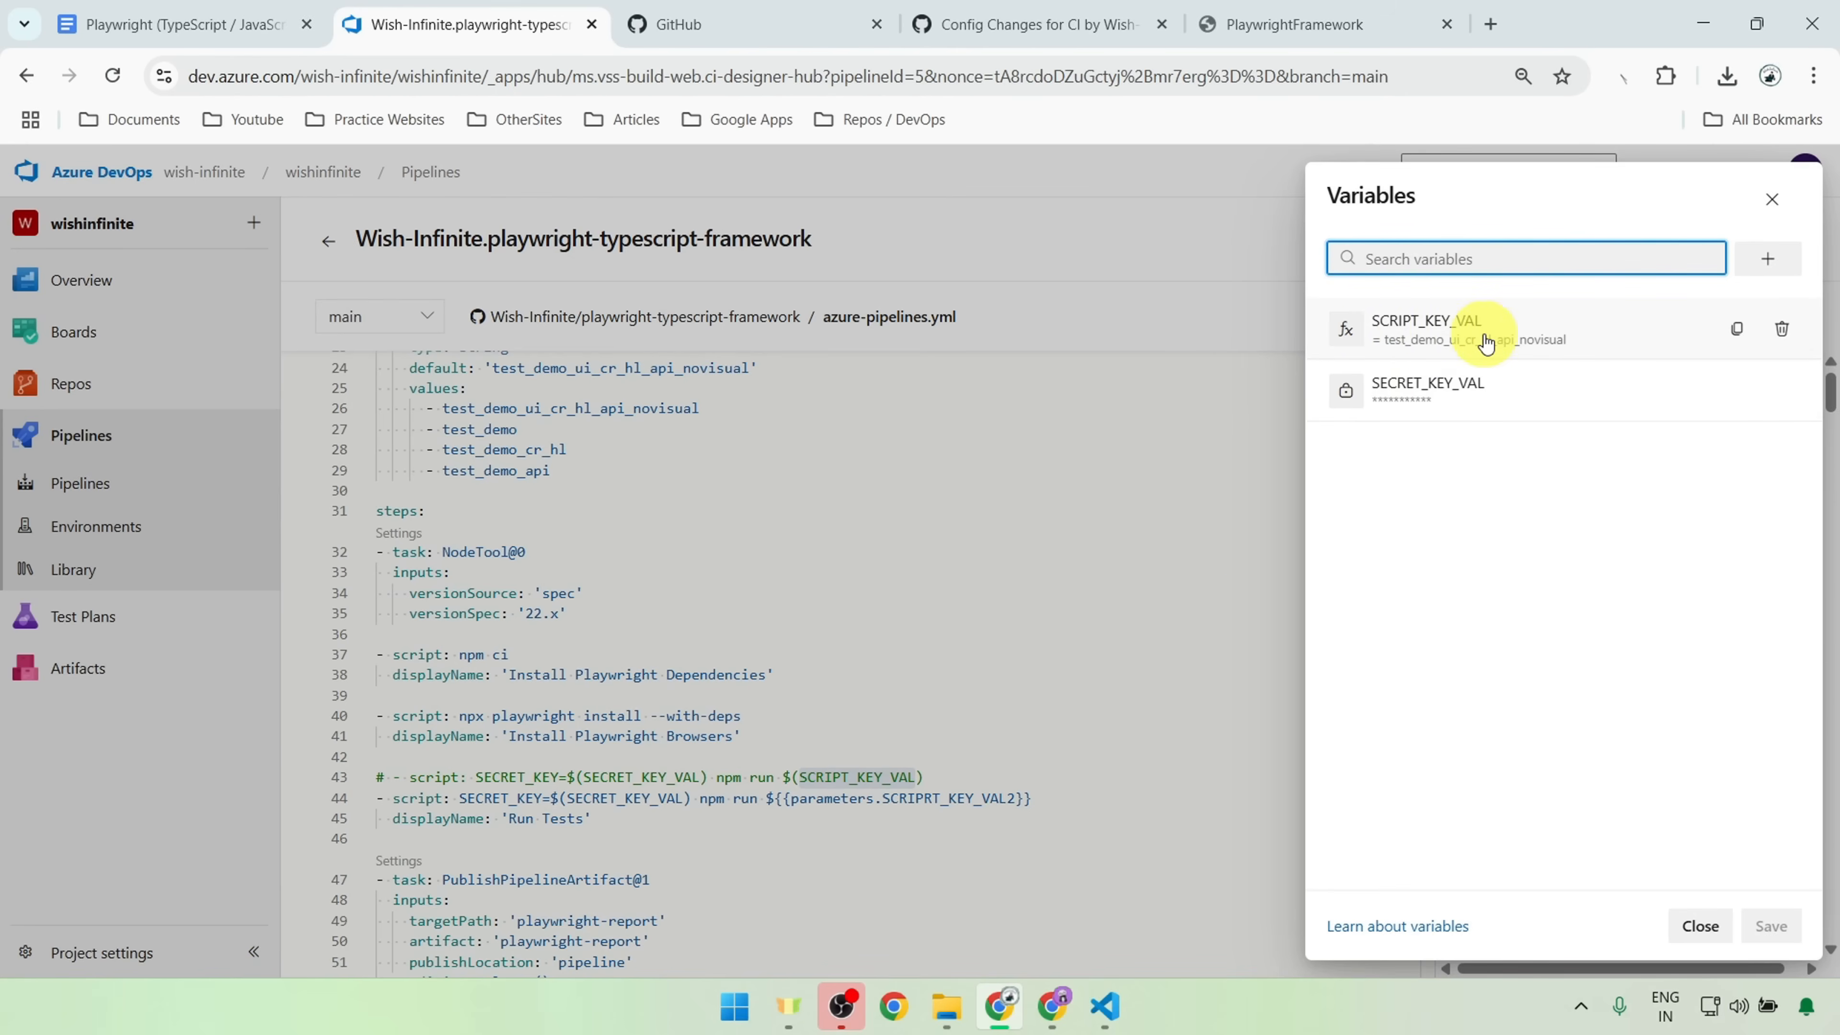
left_click(1772, 199)
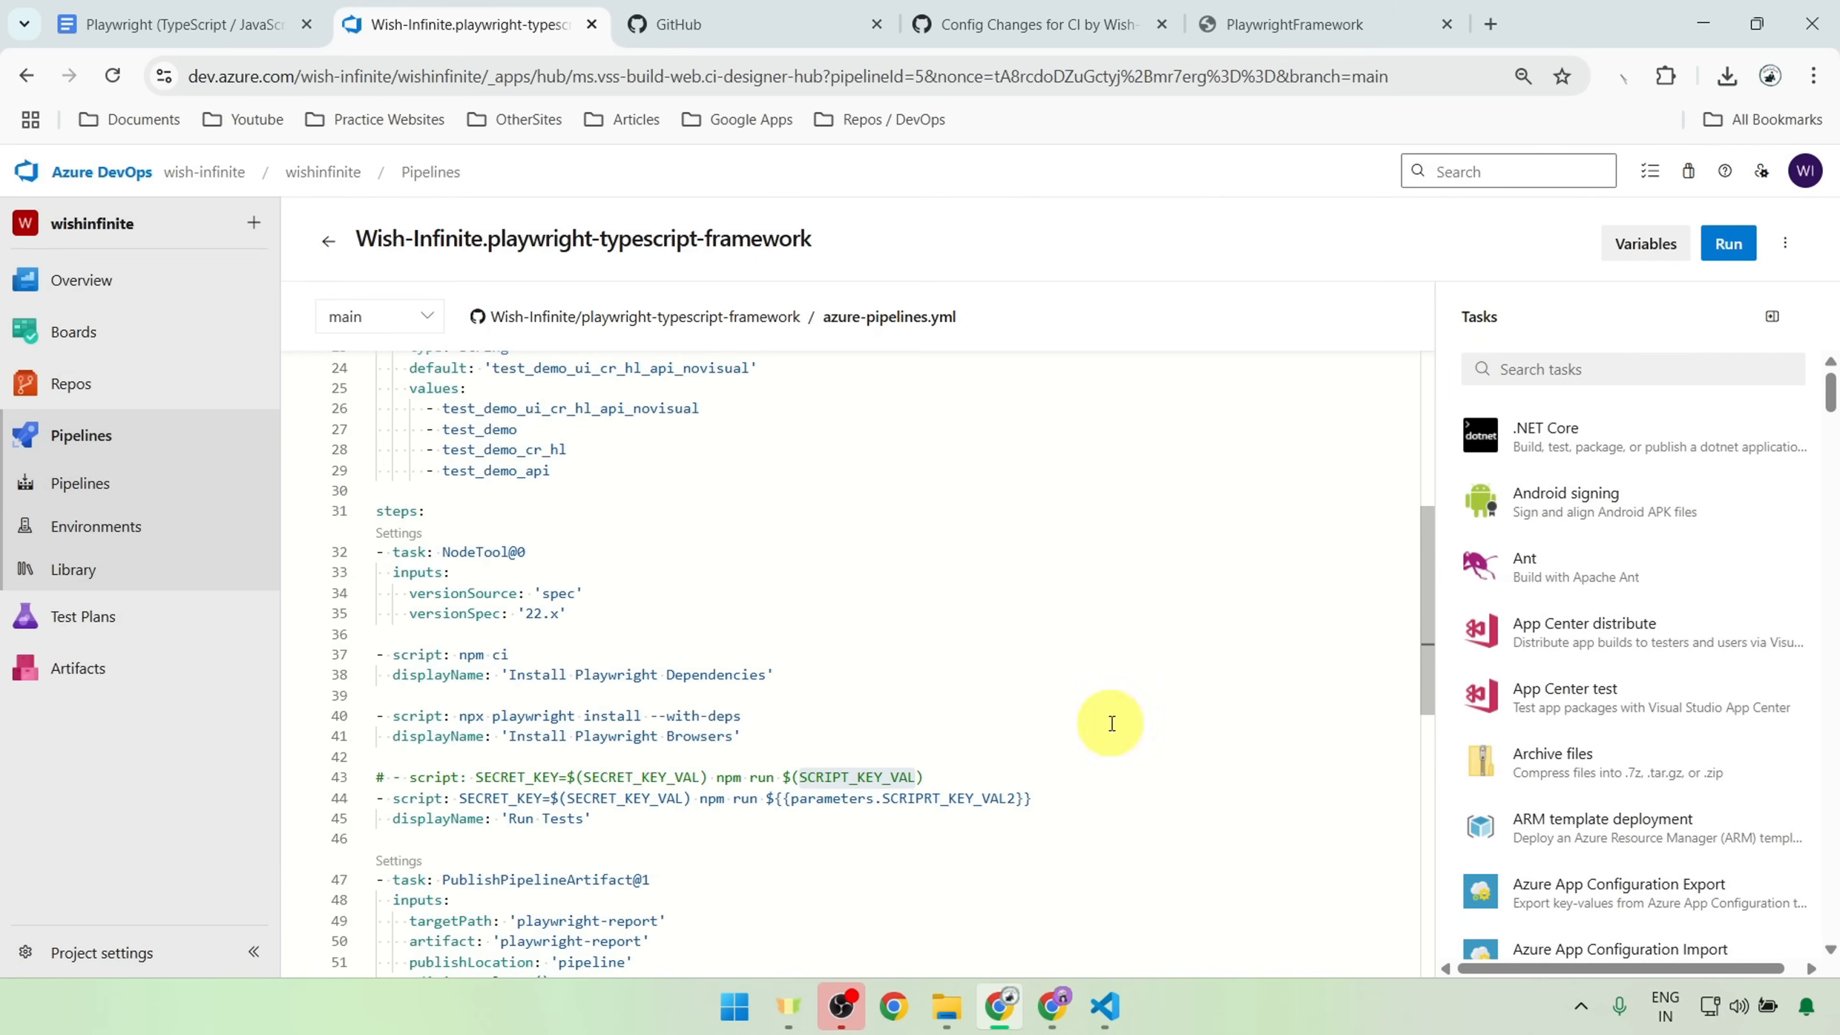
Step: Examine the npm run command with its SCRIPRT_KEY_VAL2 parameter expression on the Run Tests script line
double_click(944, 798)
scroll(745, 483, "up", 5)
scroll(719, 554, "down", 3)
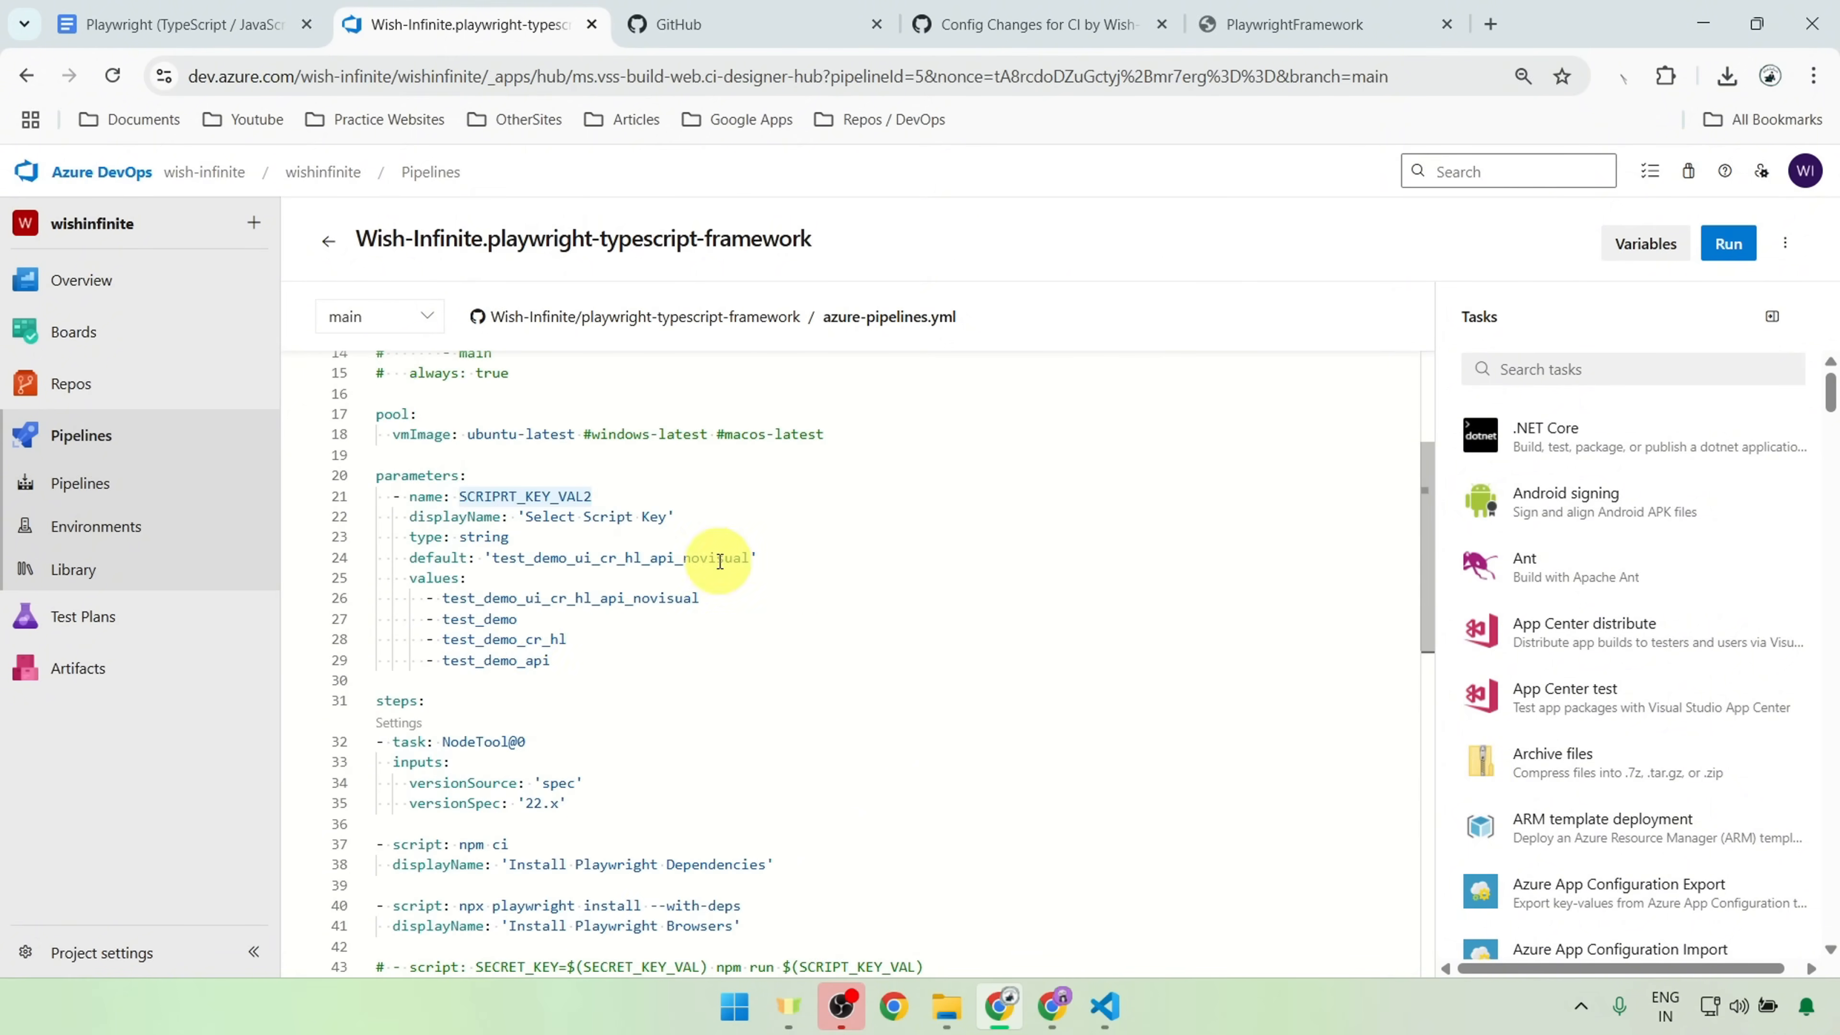
scroll(833, 576, "down", 2)
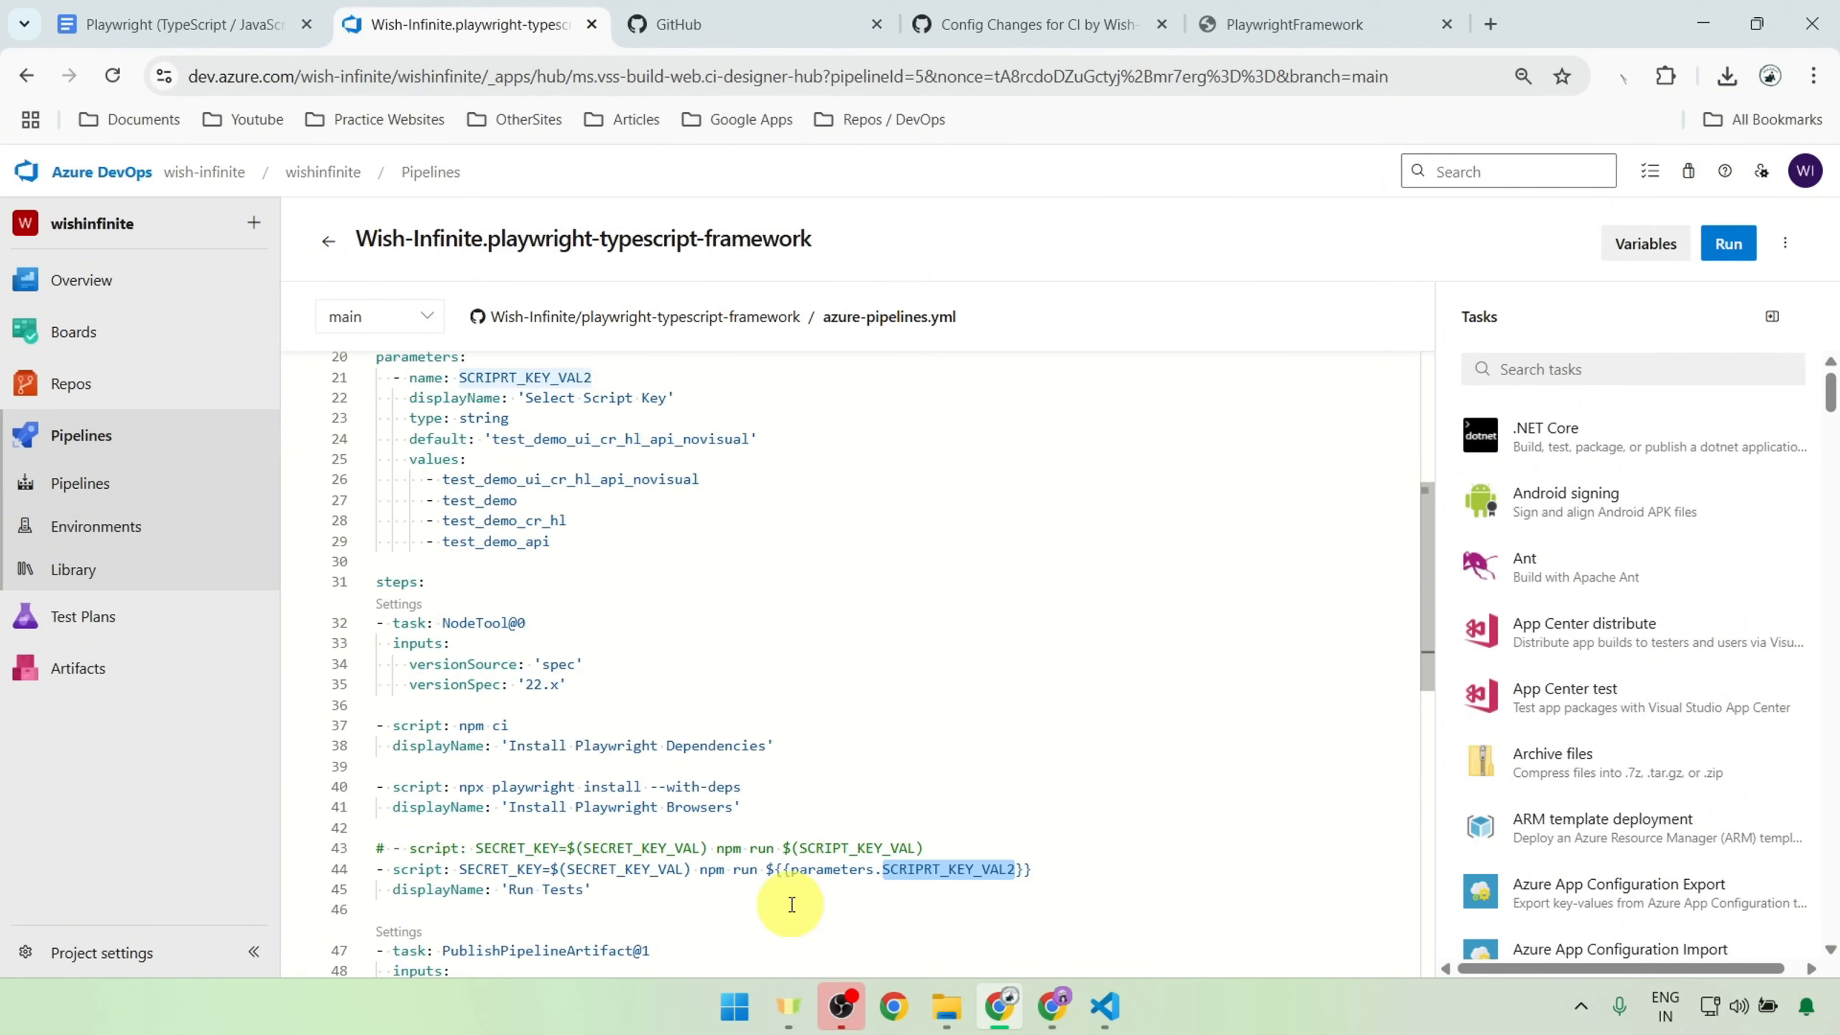
left_click_drag(1101, 867, 735, 869)
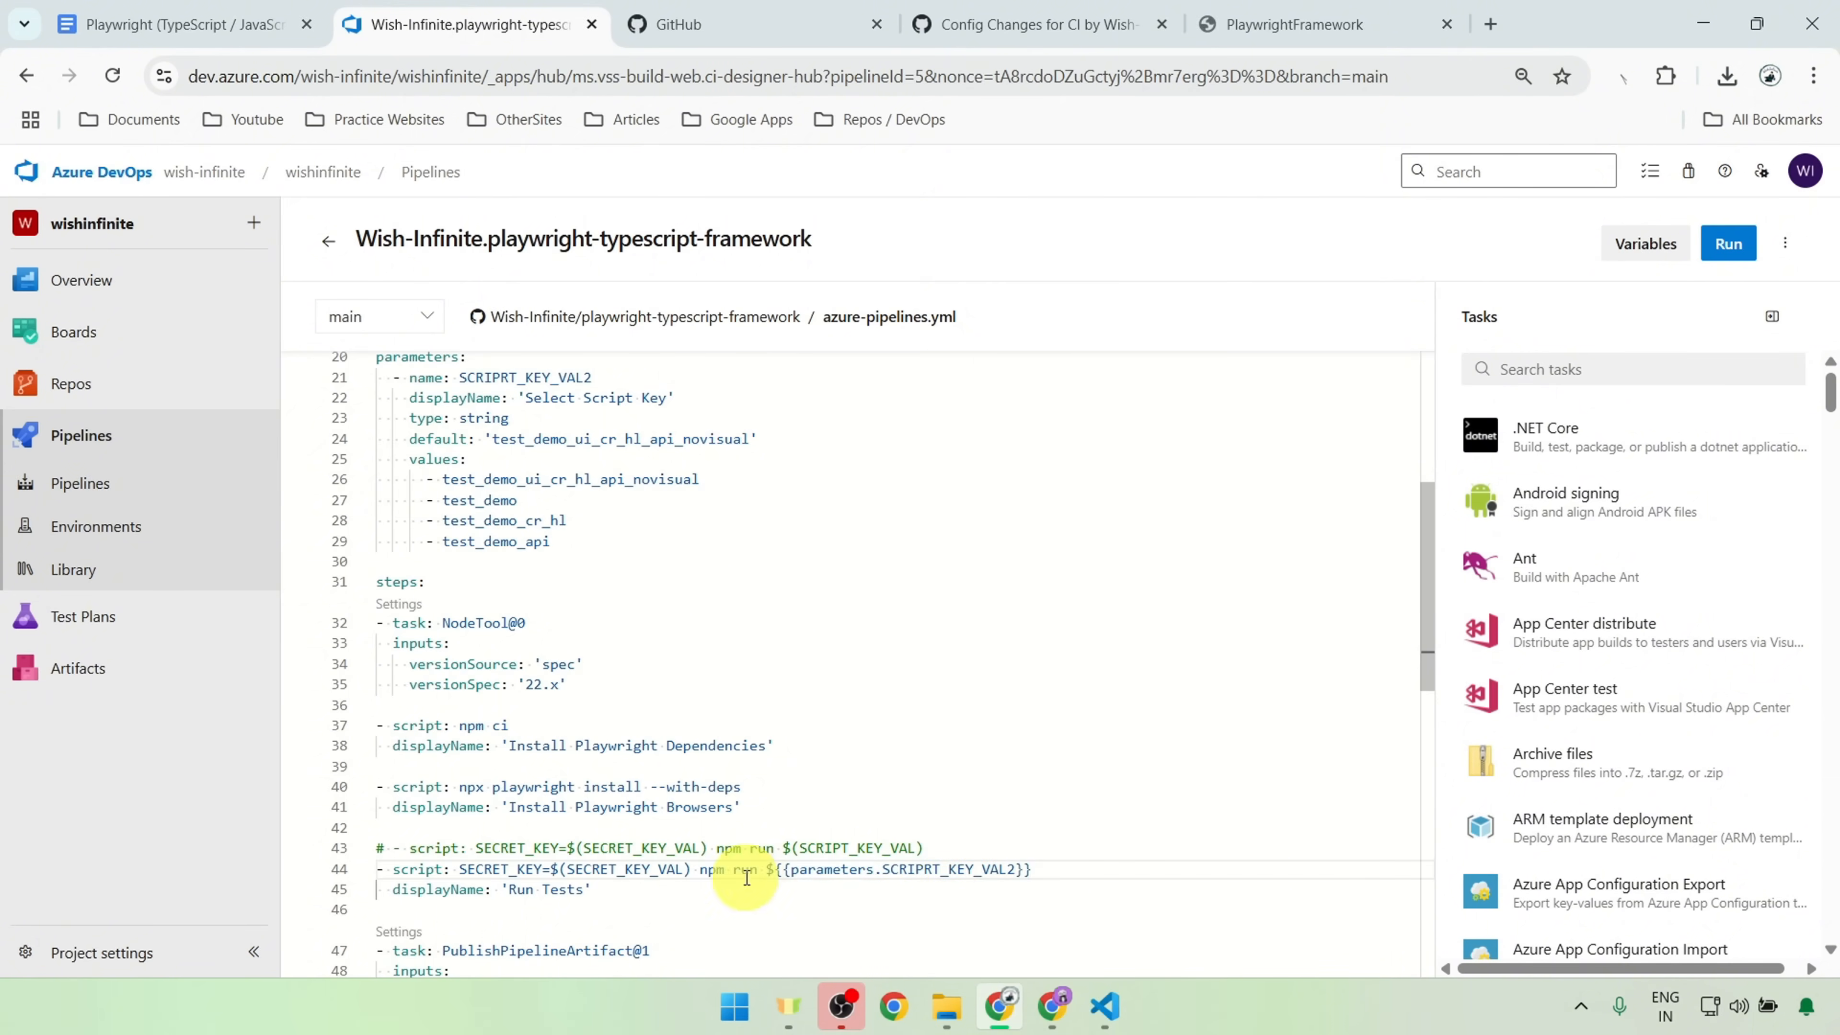
left_click_drag(733, 870, 1101, 838)
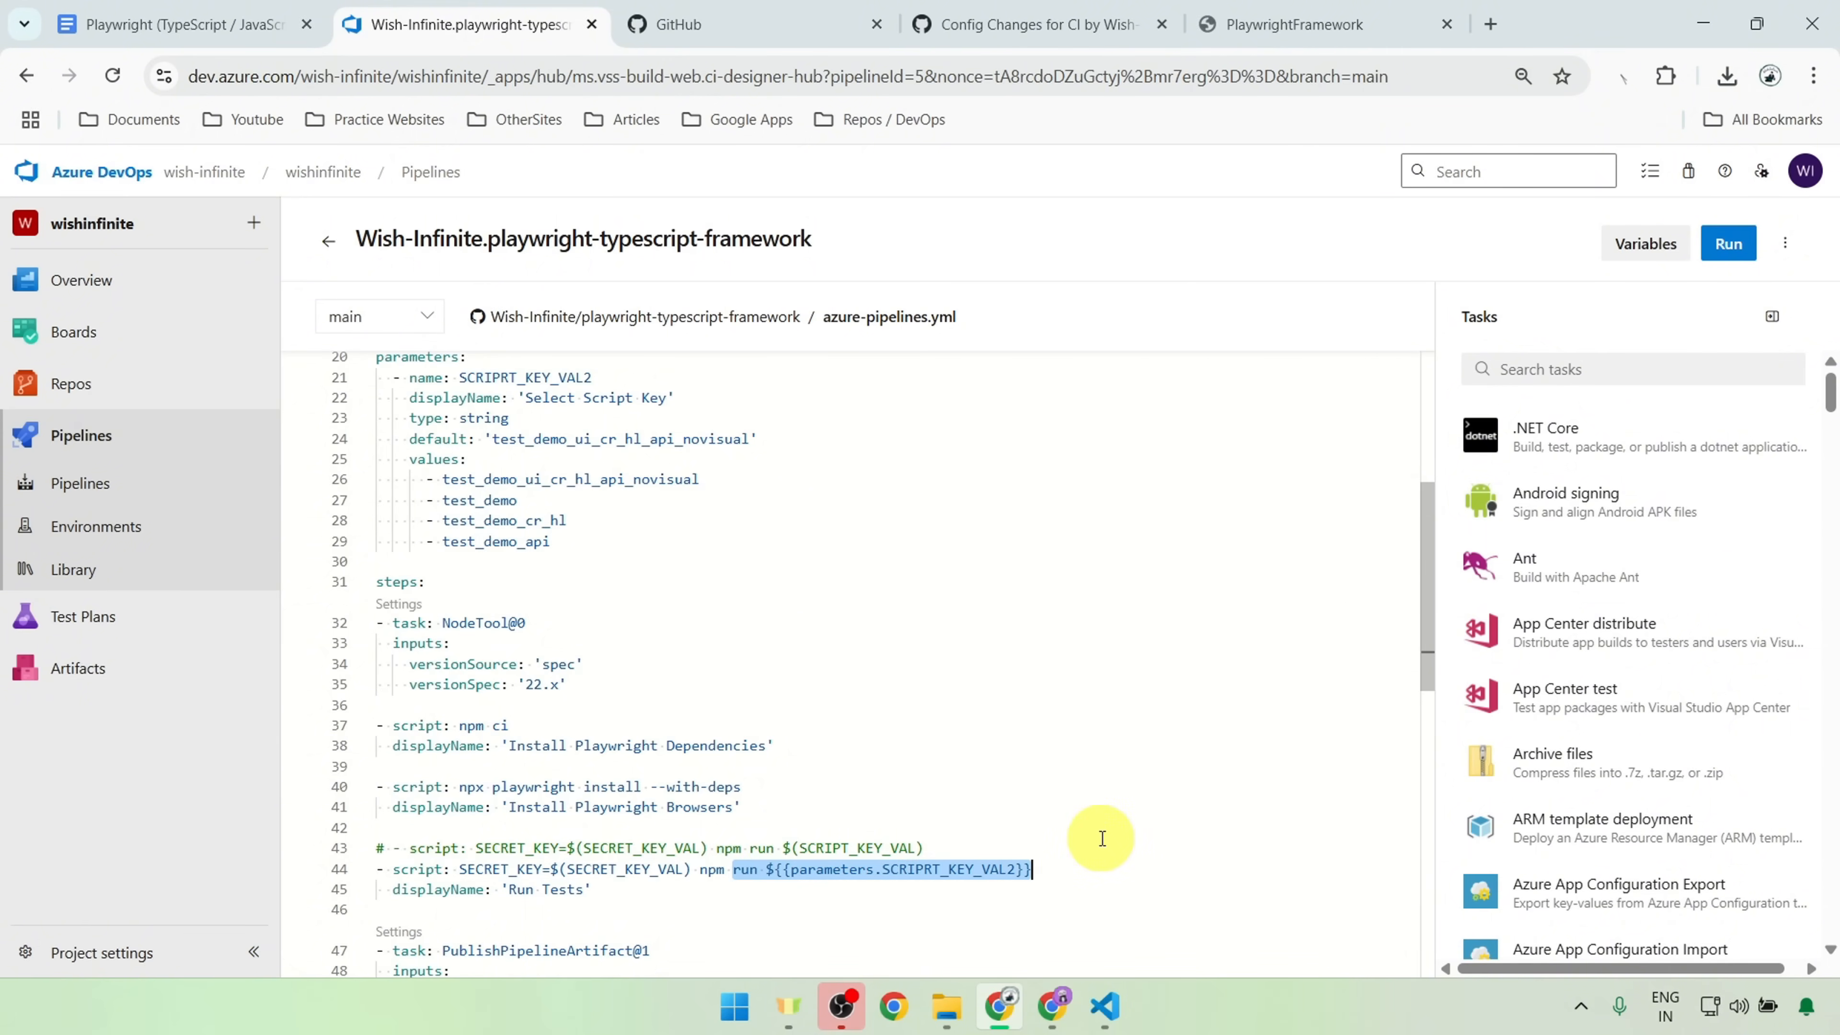
double_click(961, 867)
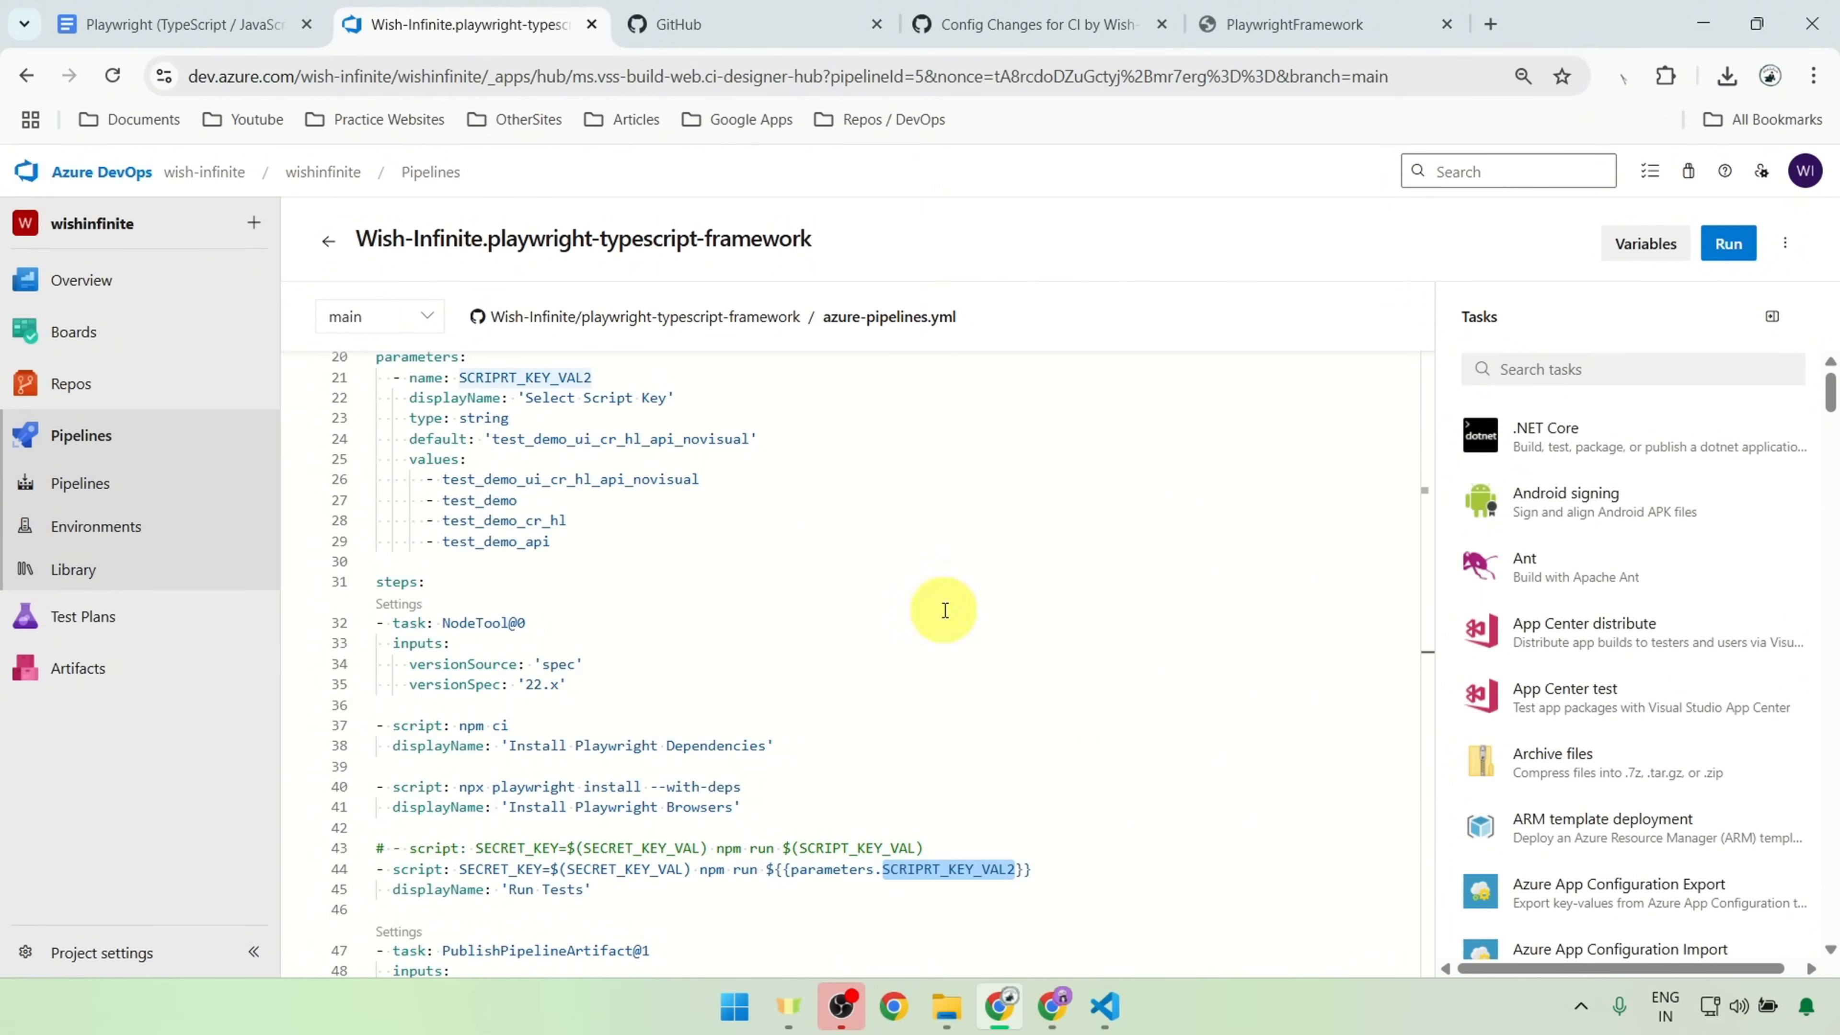
Step: View the Select Script Key choices in the run pipeline options and close them without running the pipeline
left_click(1736, 244)
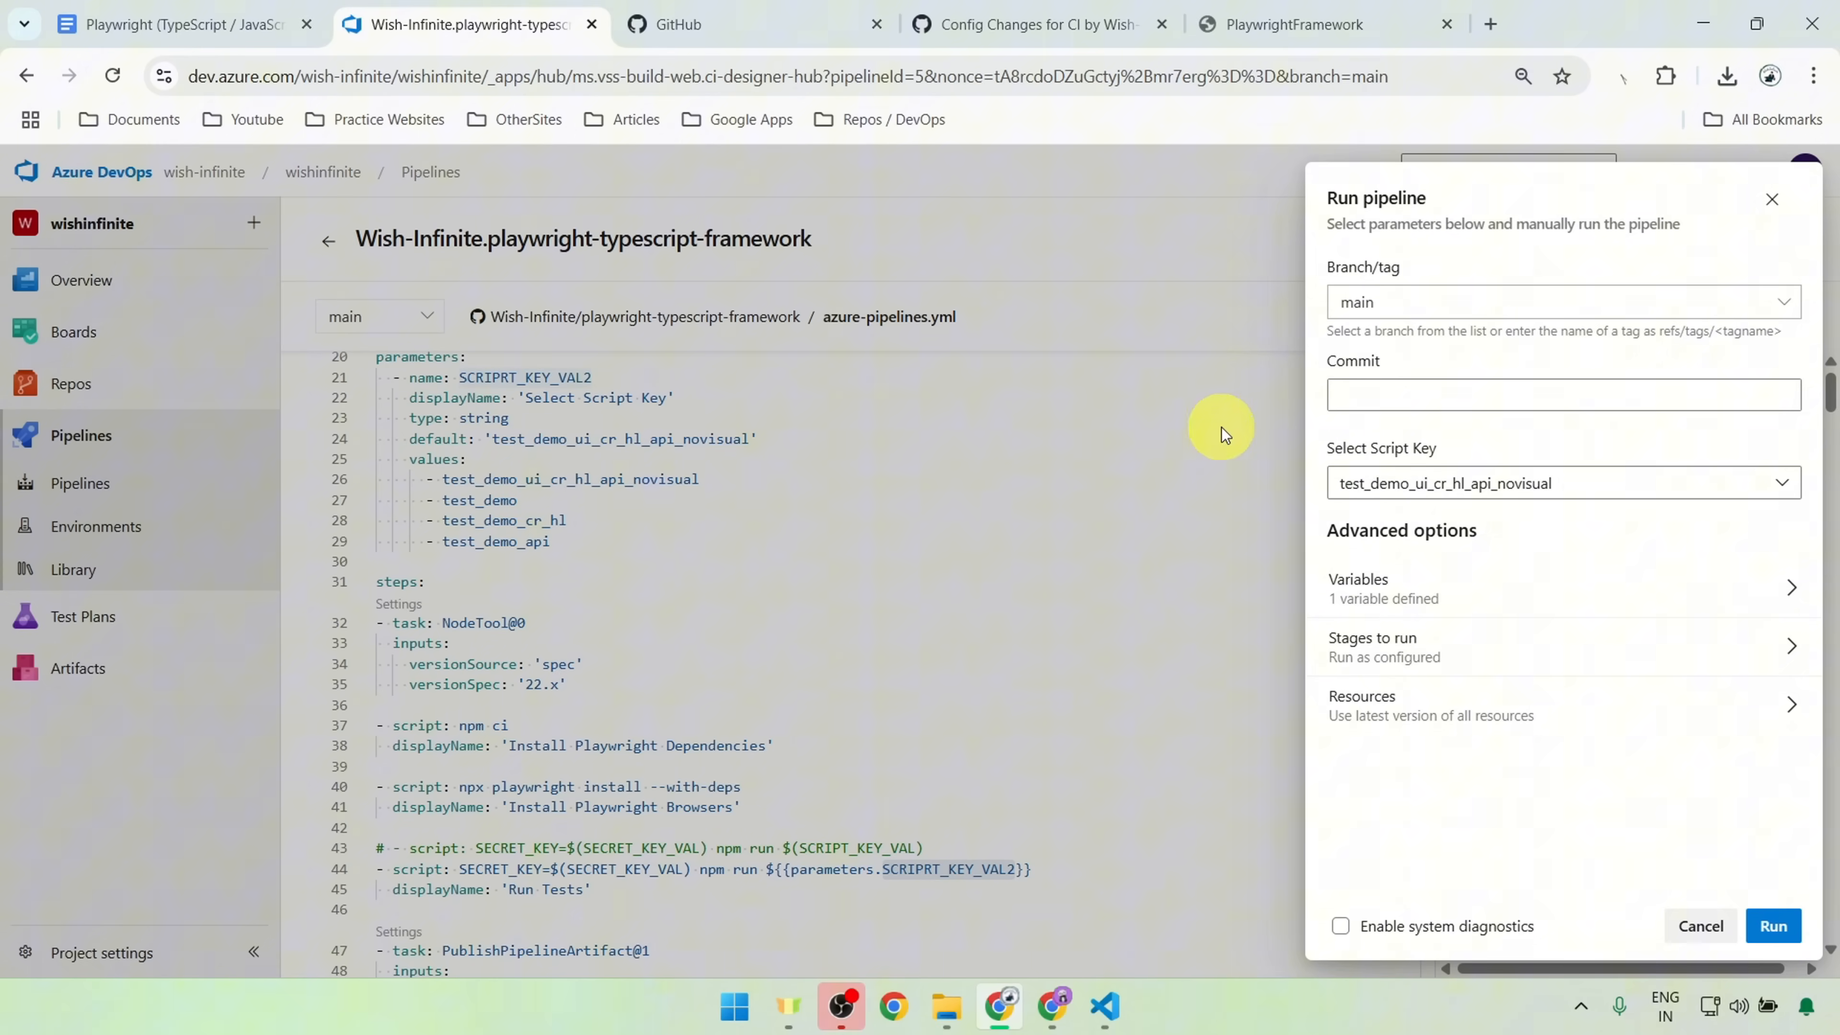
left_click(1426, 493)
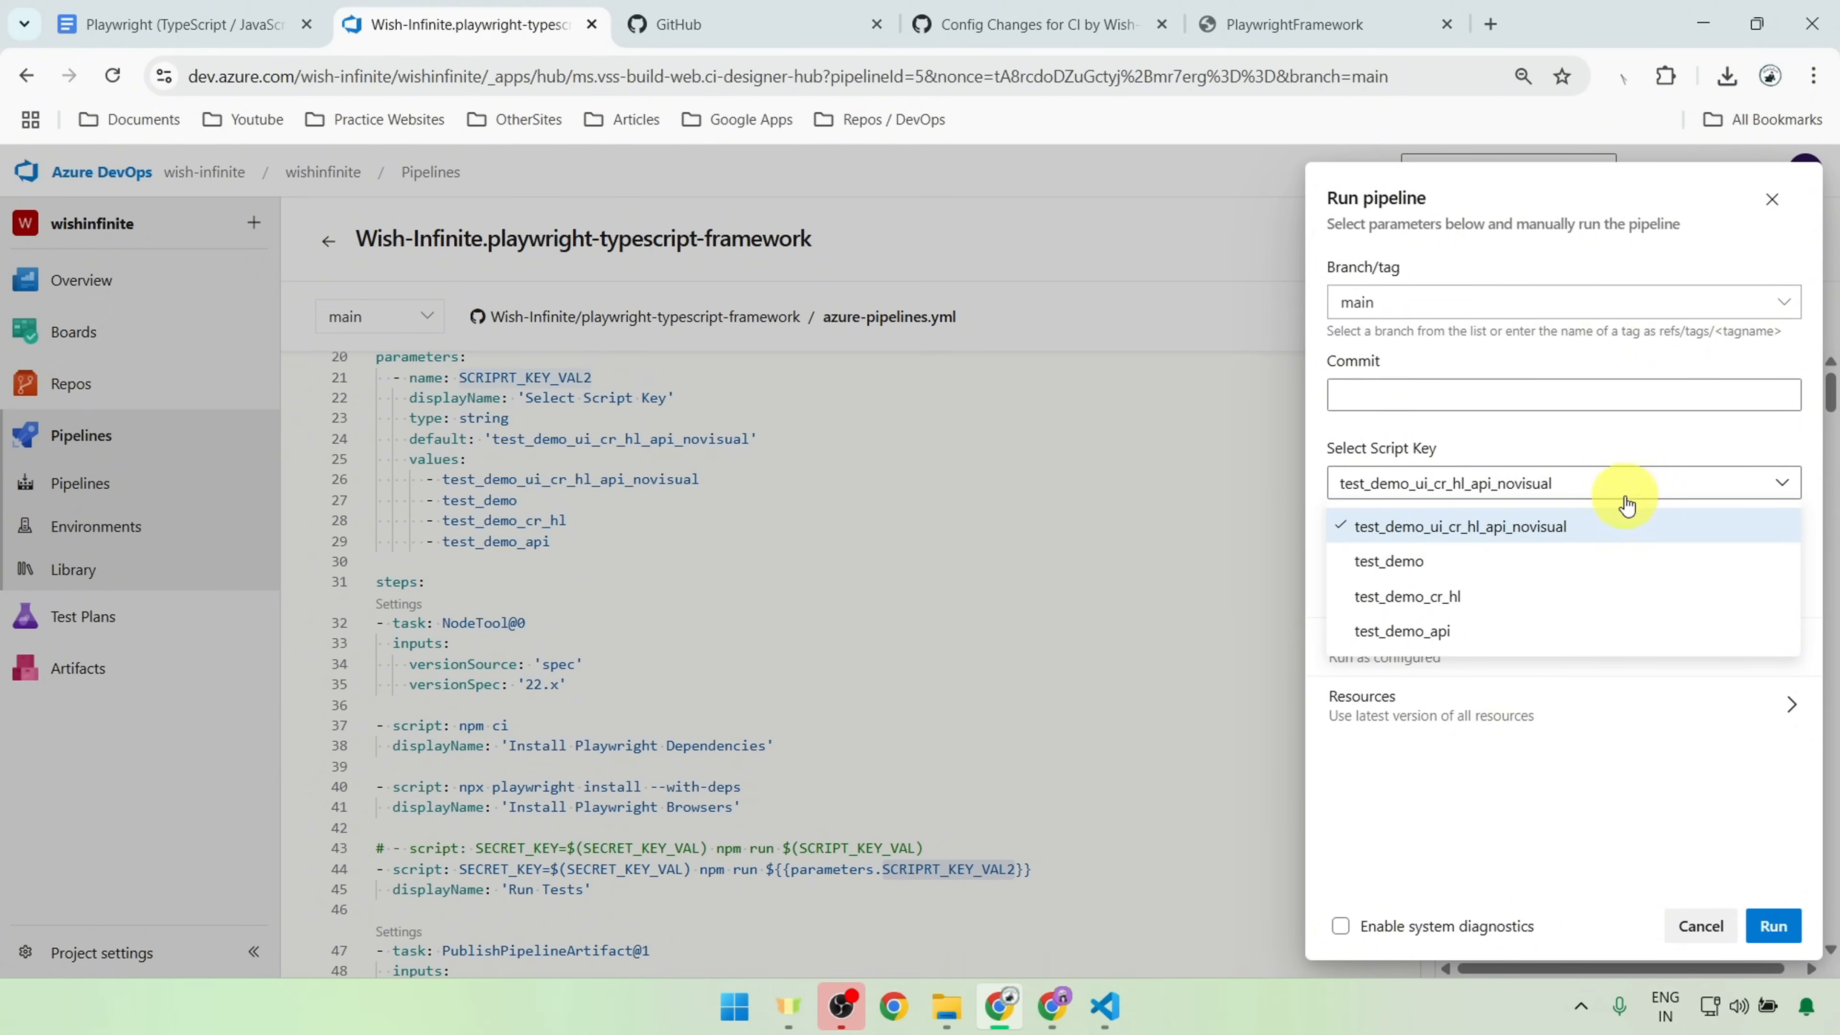
left_click(1632, 482)
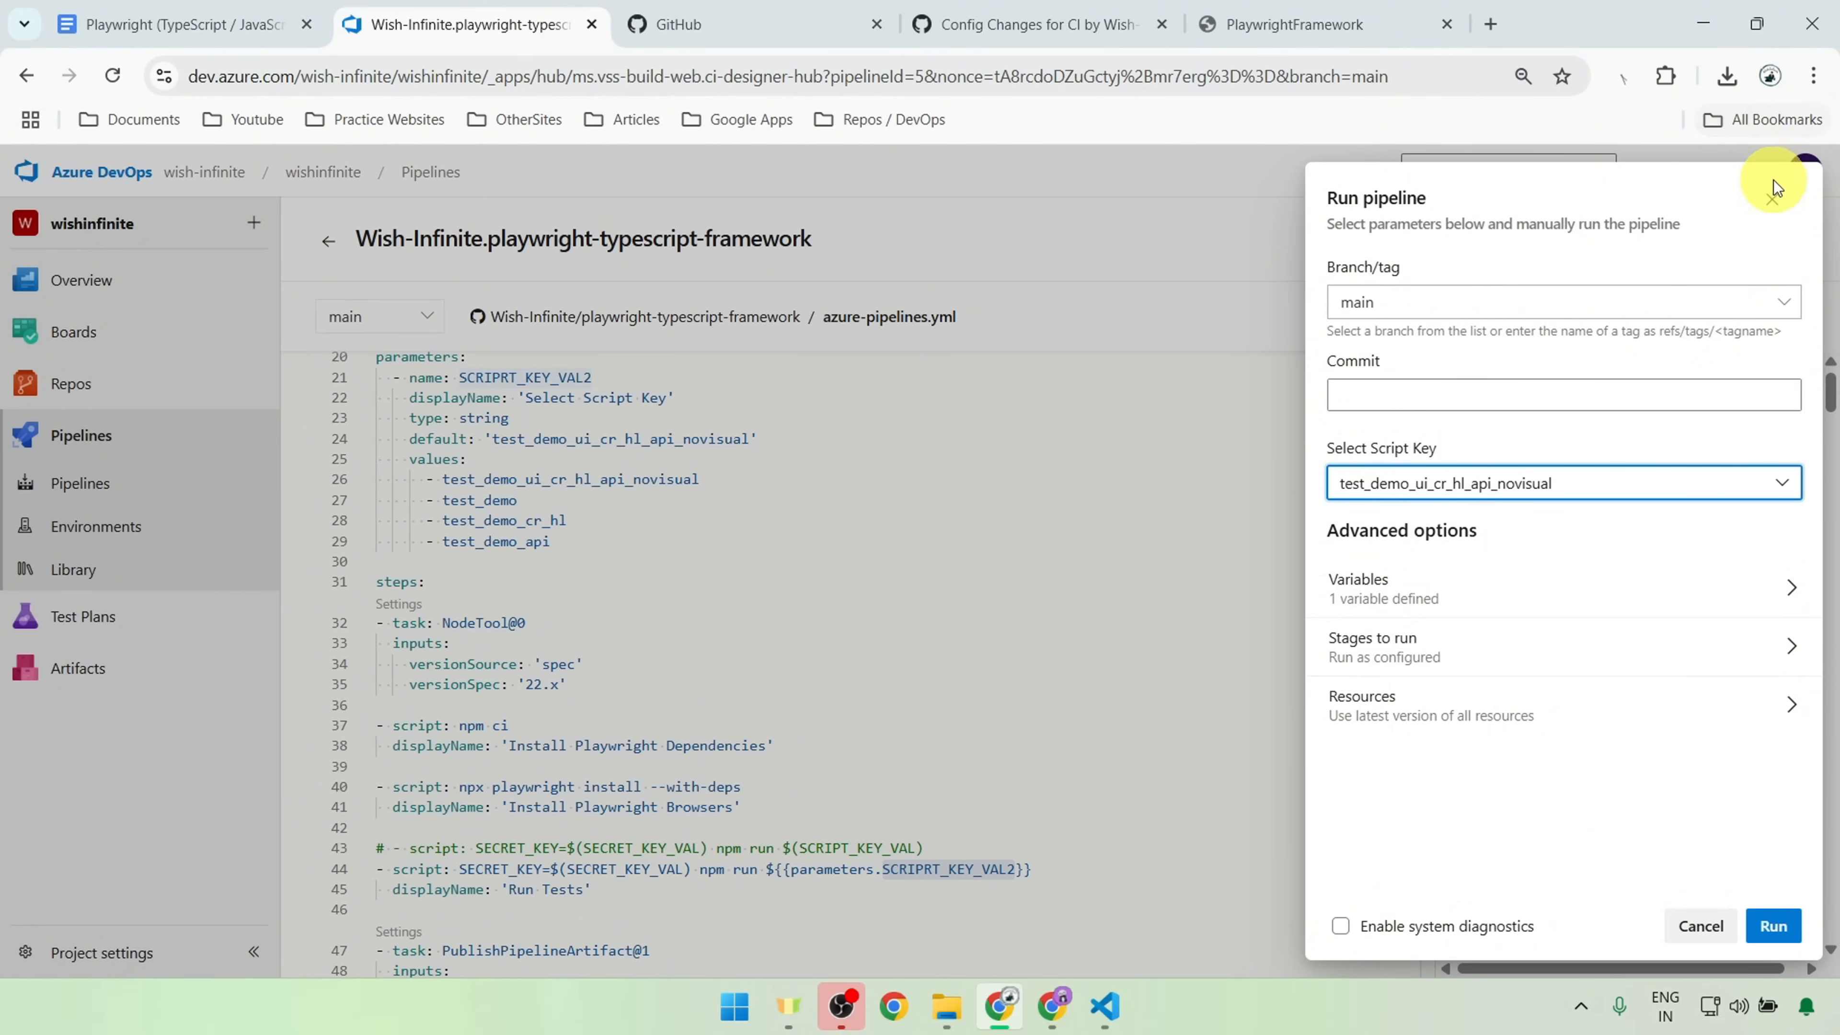
left_click(1772, 194)
Step: Review the Playwright dependency and browser install scripts and the PublishPipelineArtifact@1 task in the pipeline YAML
scroll(893, 703, "down", 1)
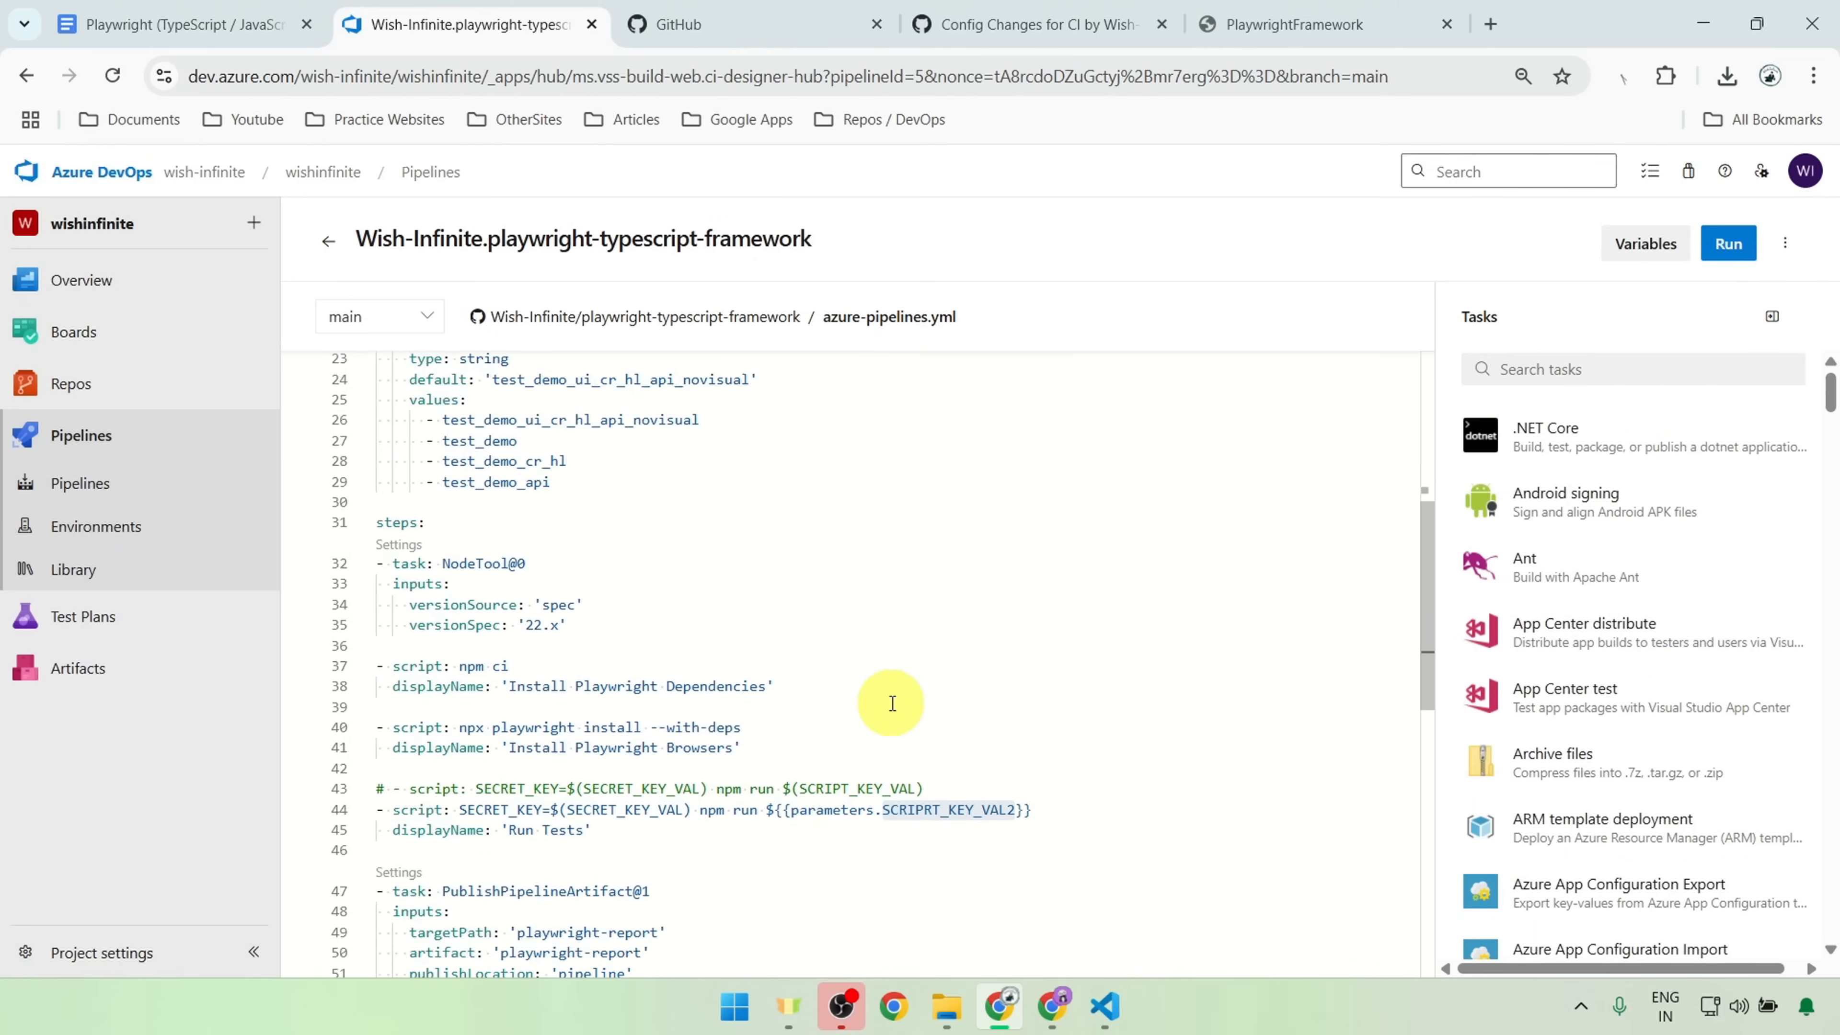
scroll(893, 703, "down", 1)
left_click_drag(849, 629, 378, 609)
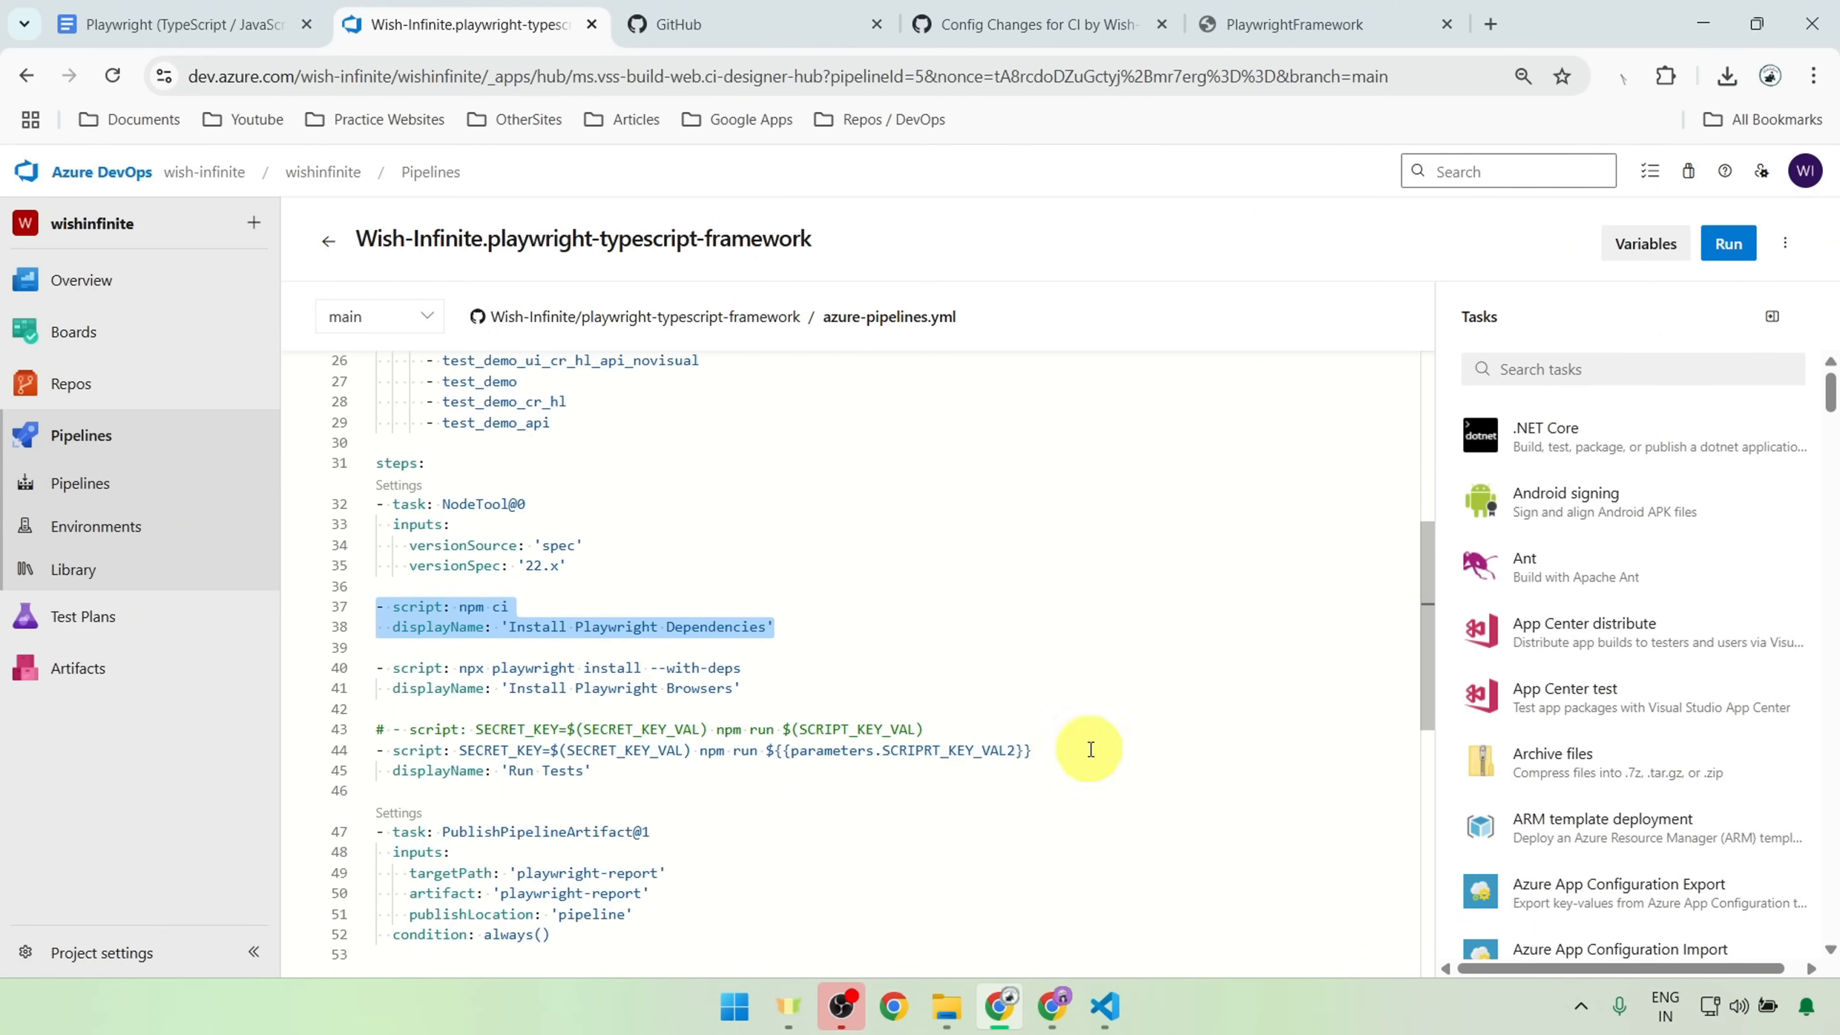
left_click_drag(760, 686, 502, 688)
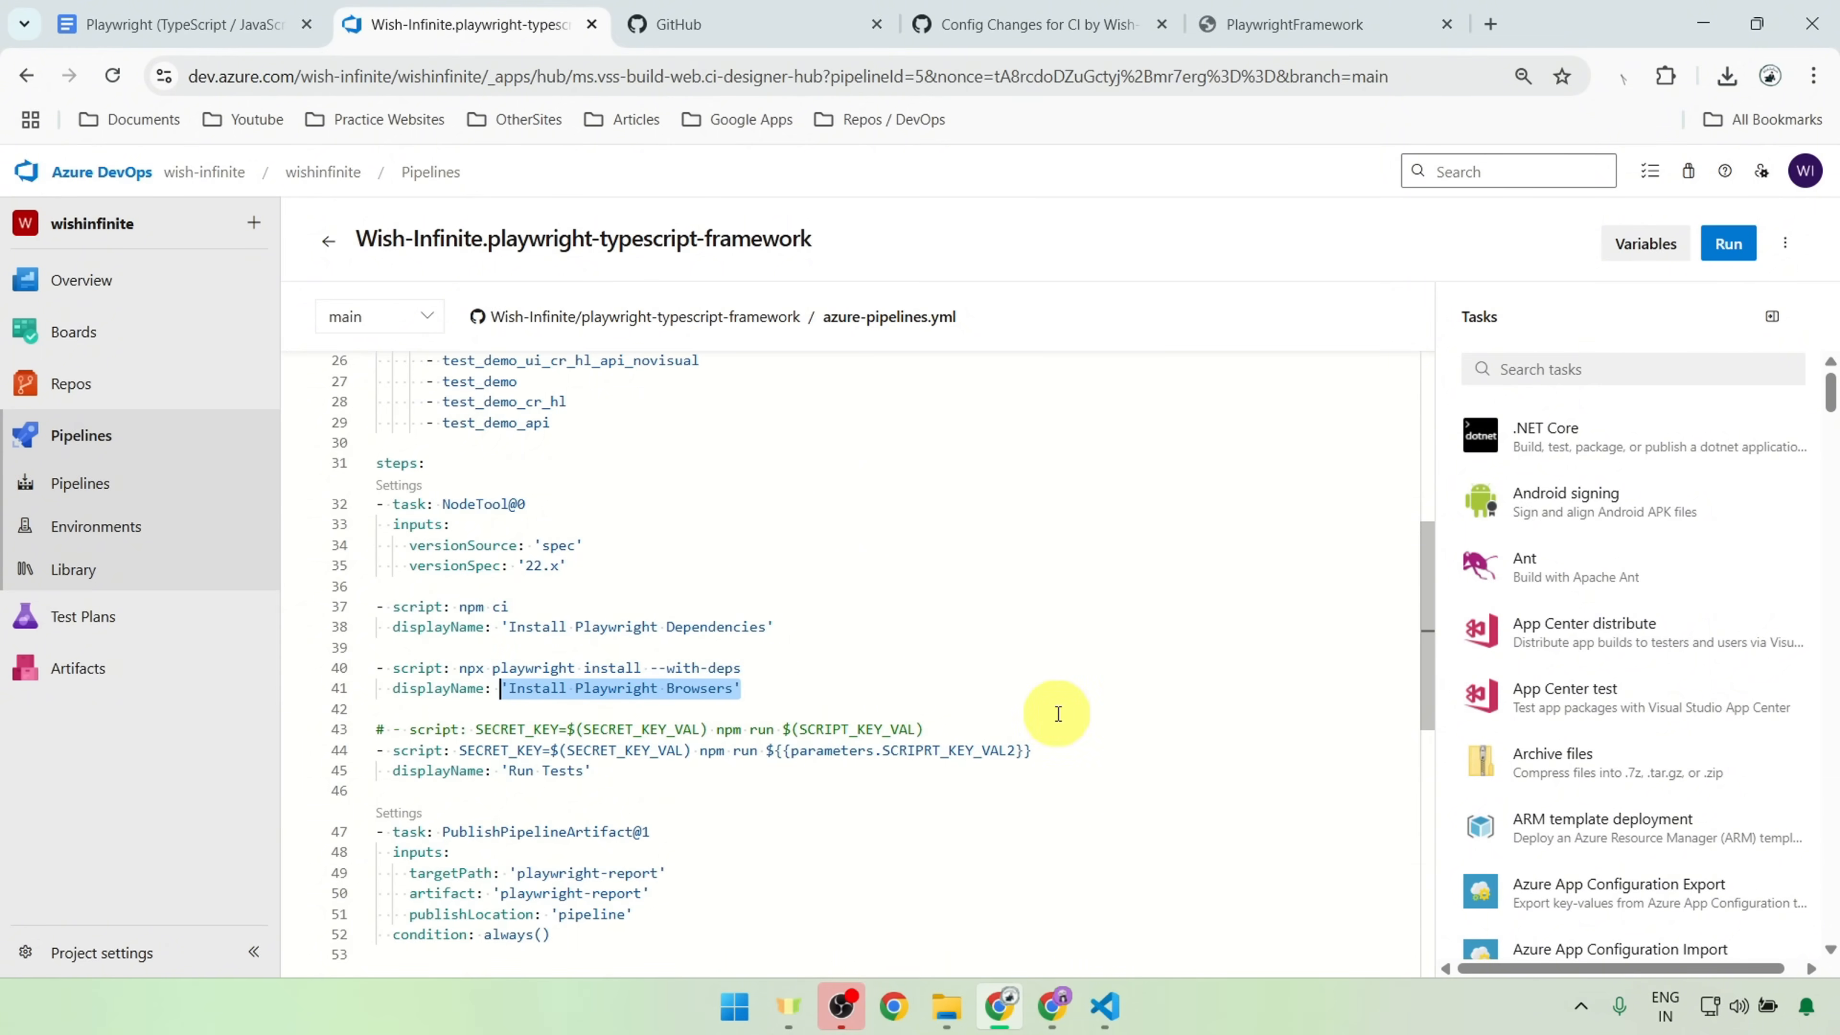
scroll(1058, 714, "down", 3)
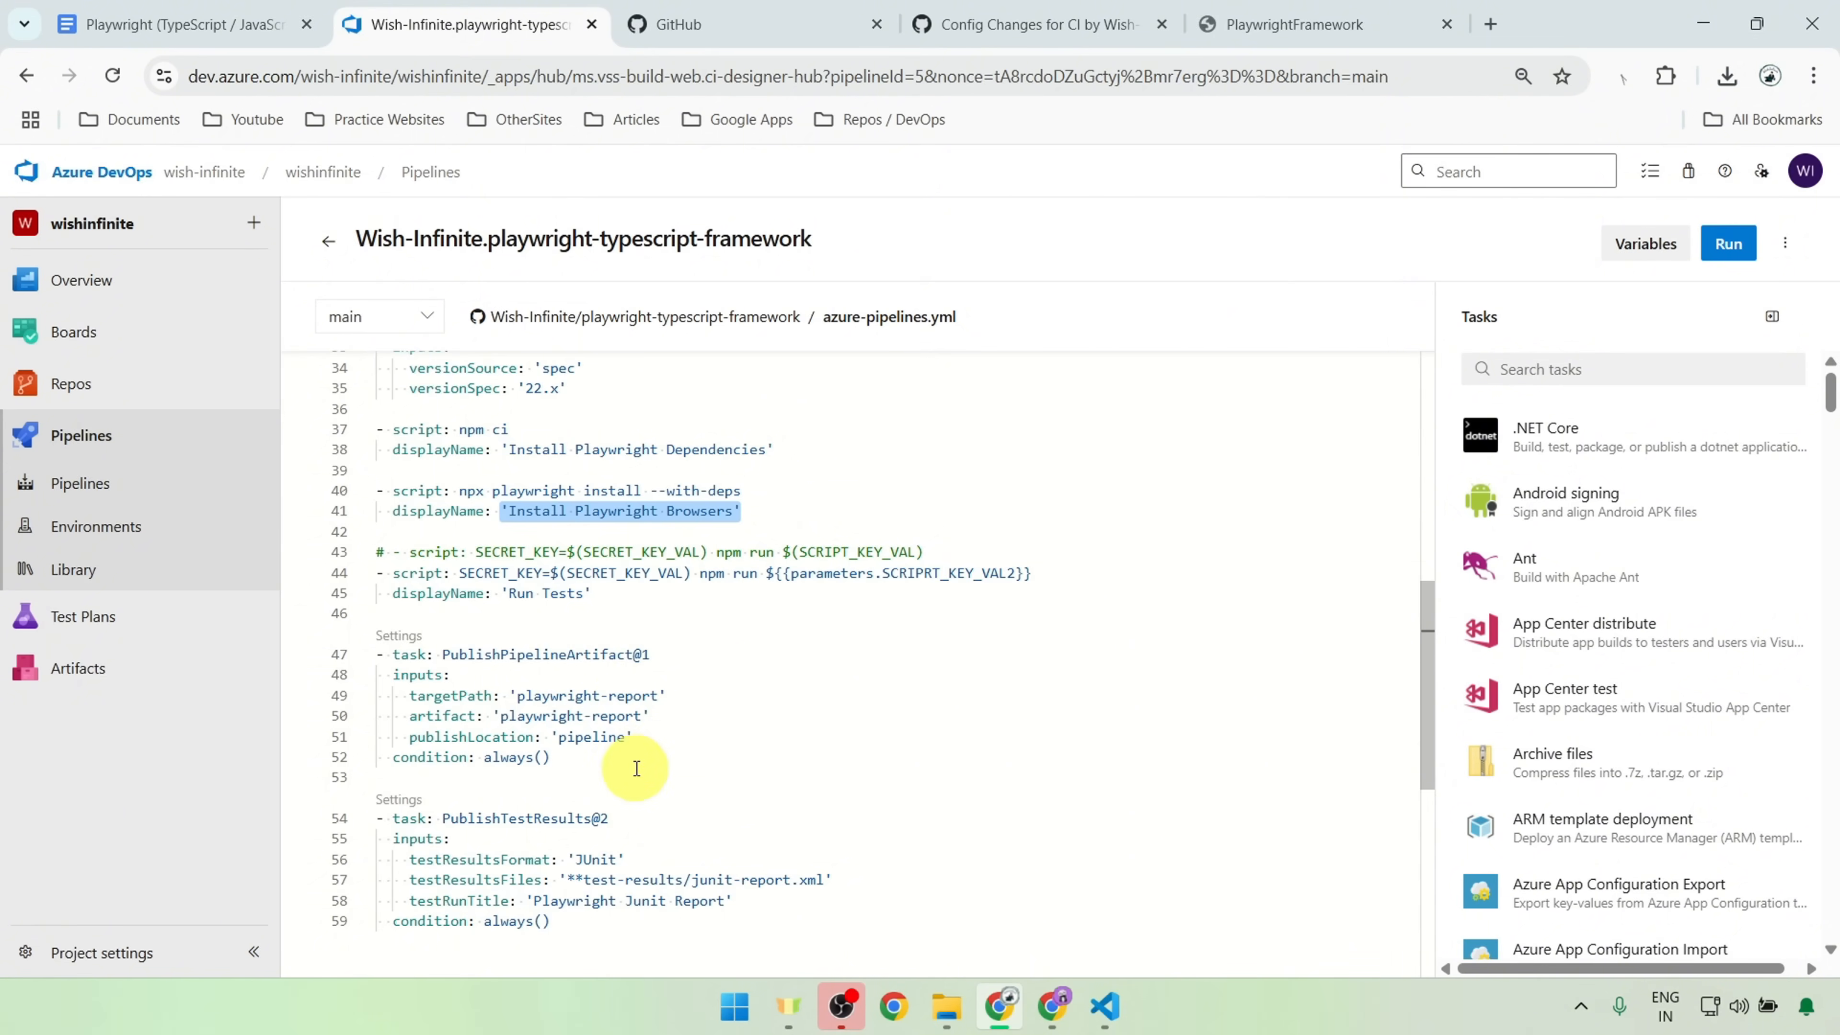
left_click_drag(629, 770, 356, 657)
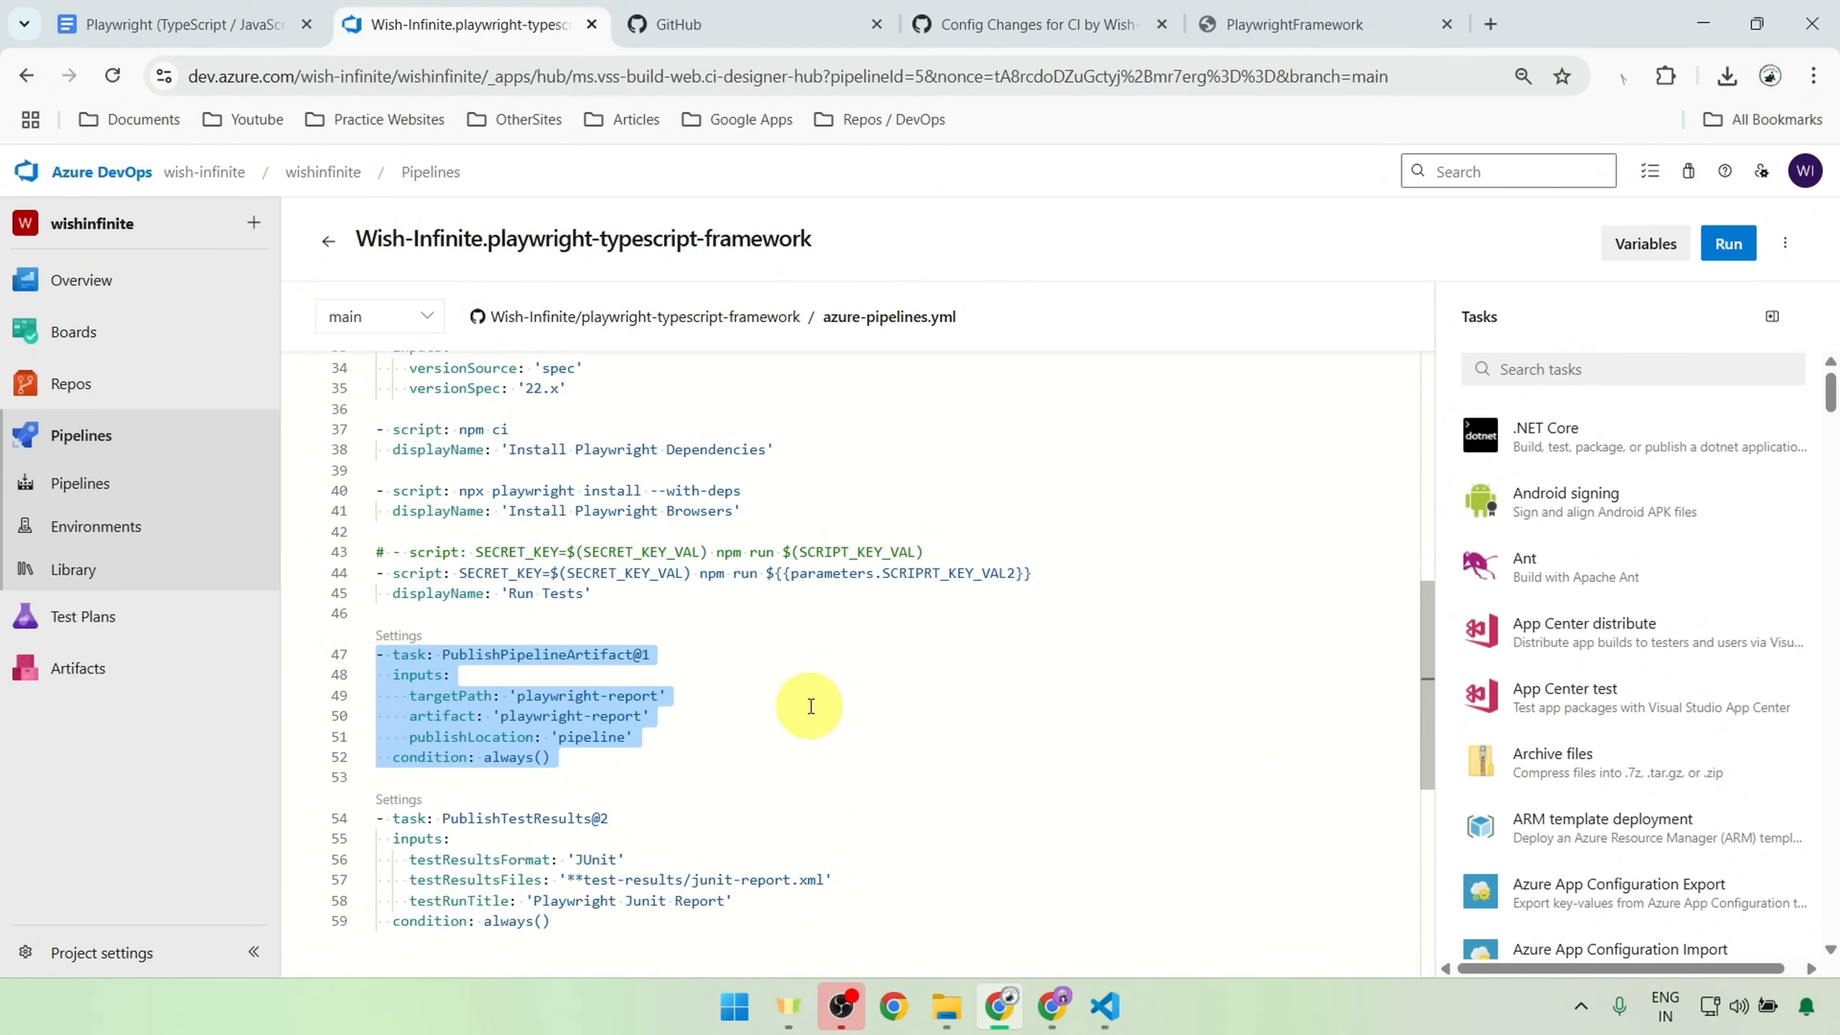
Step: Switch to VS Code, examine the html reporter's open: 'never' option in playwright.config.ts, and return to the Azure DevOps pipeline editor
left_click(1105, 1005)
left_click(550, 63)
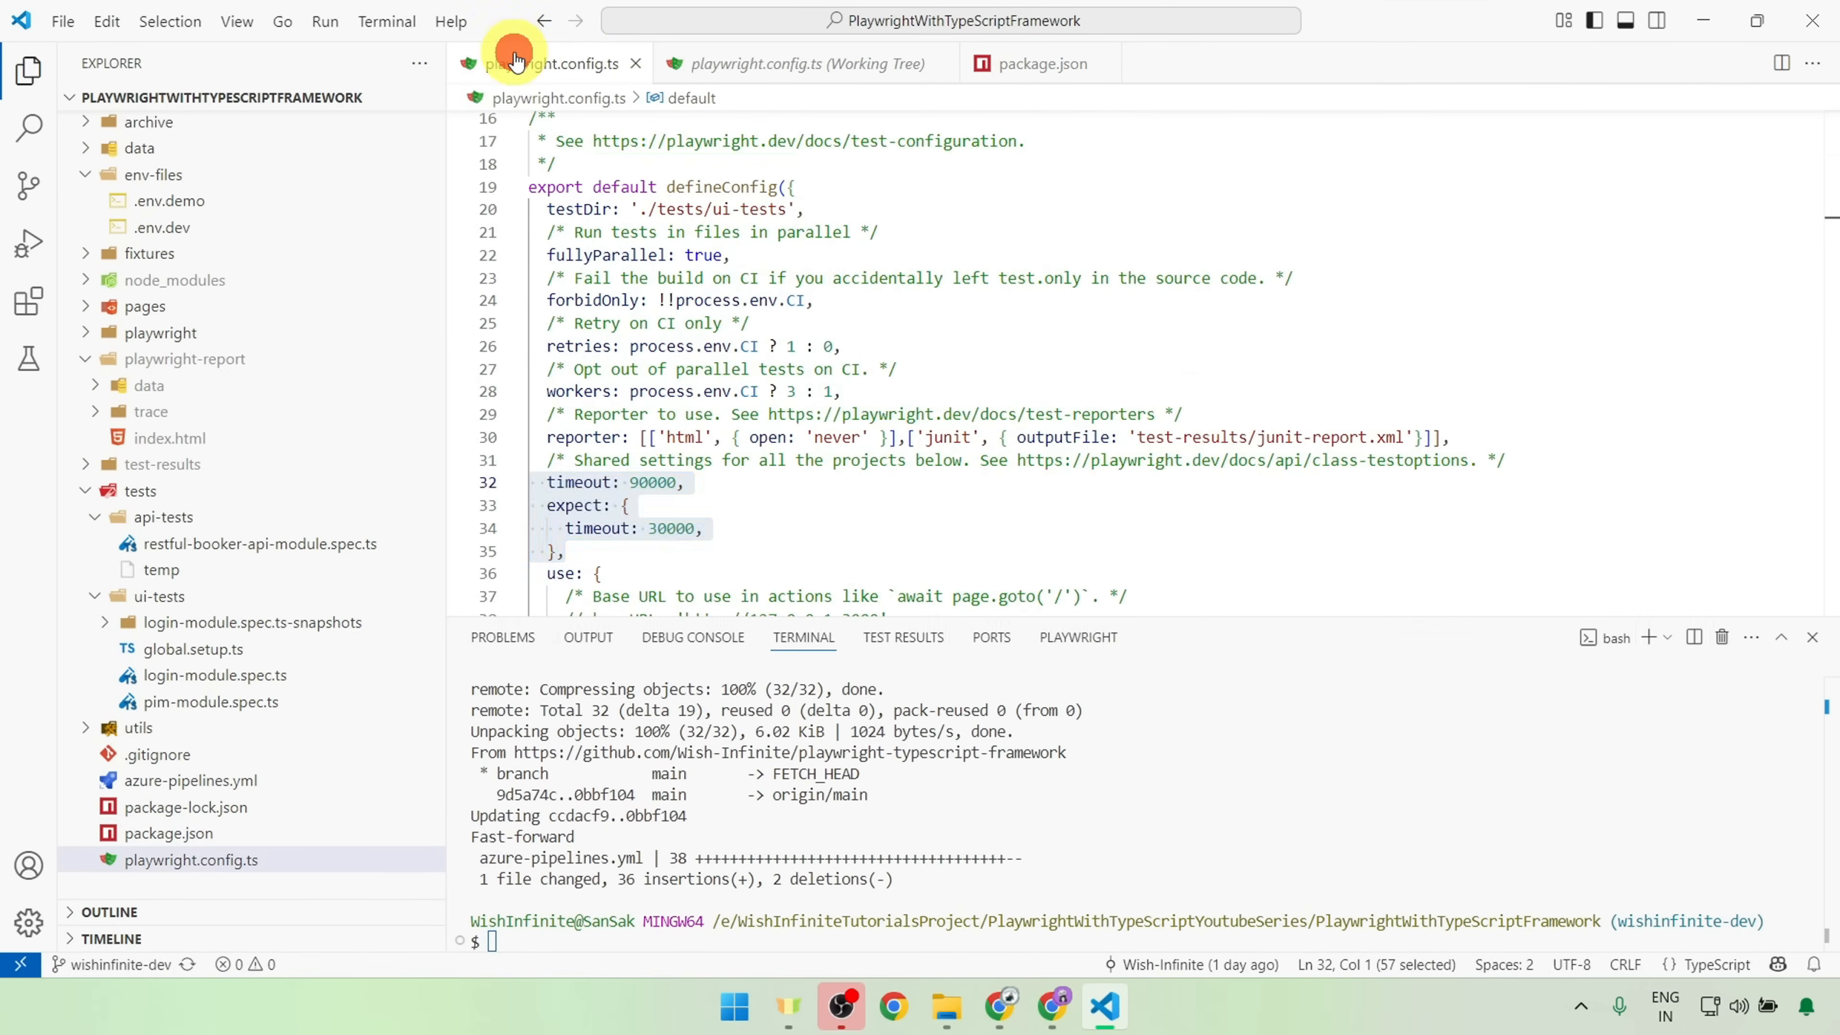
left_click(732, 438)
left_click_drag(732, 438, 875, 439)
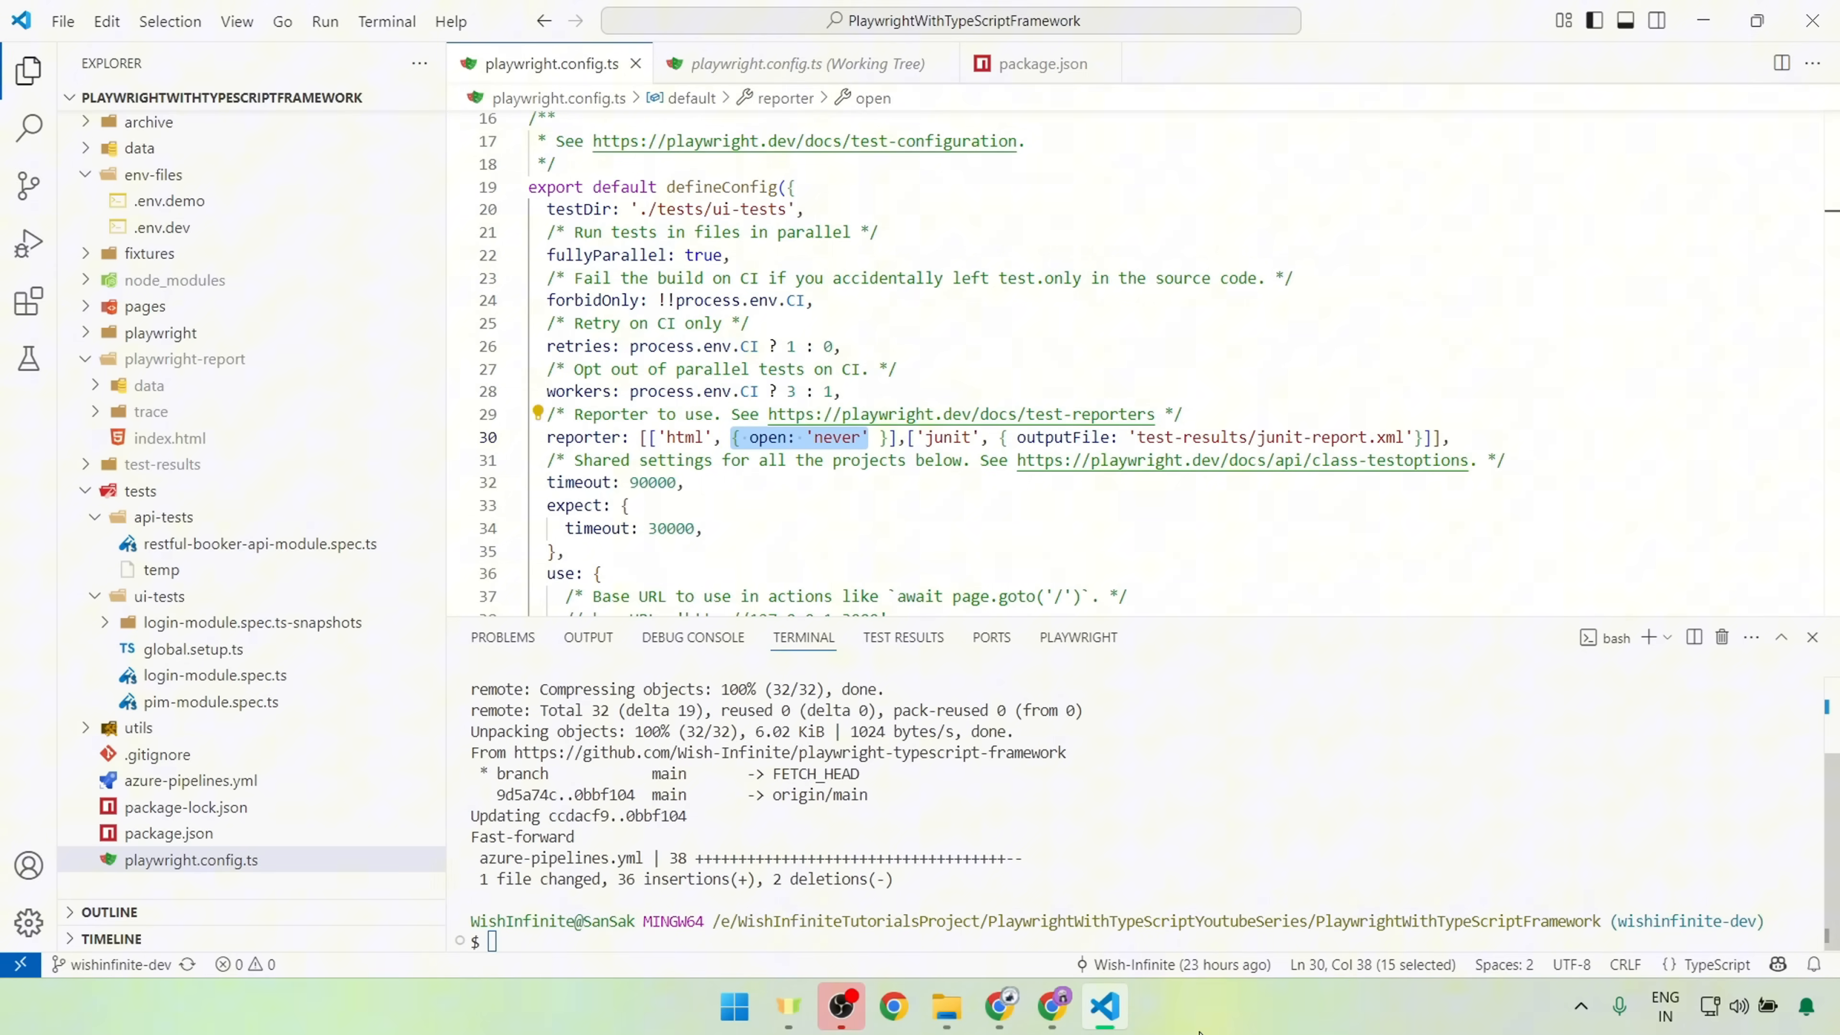
key("alt+Tab")
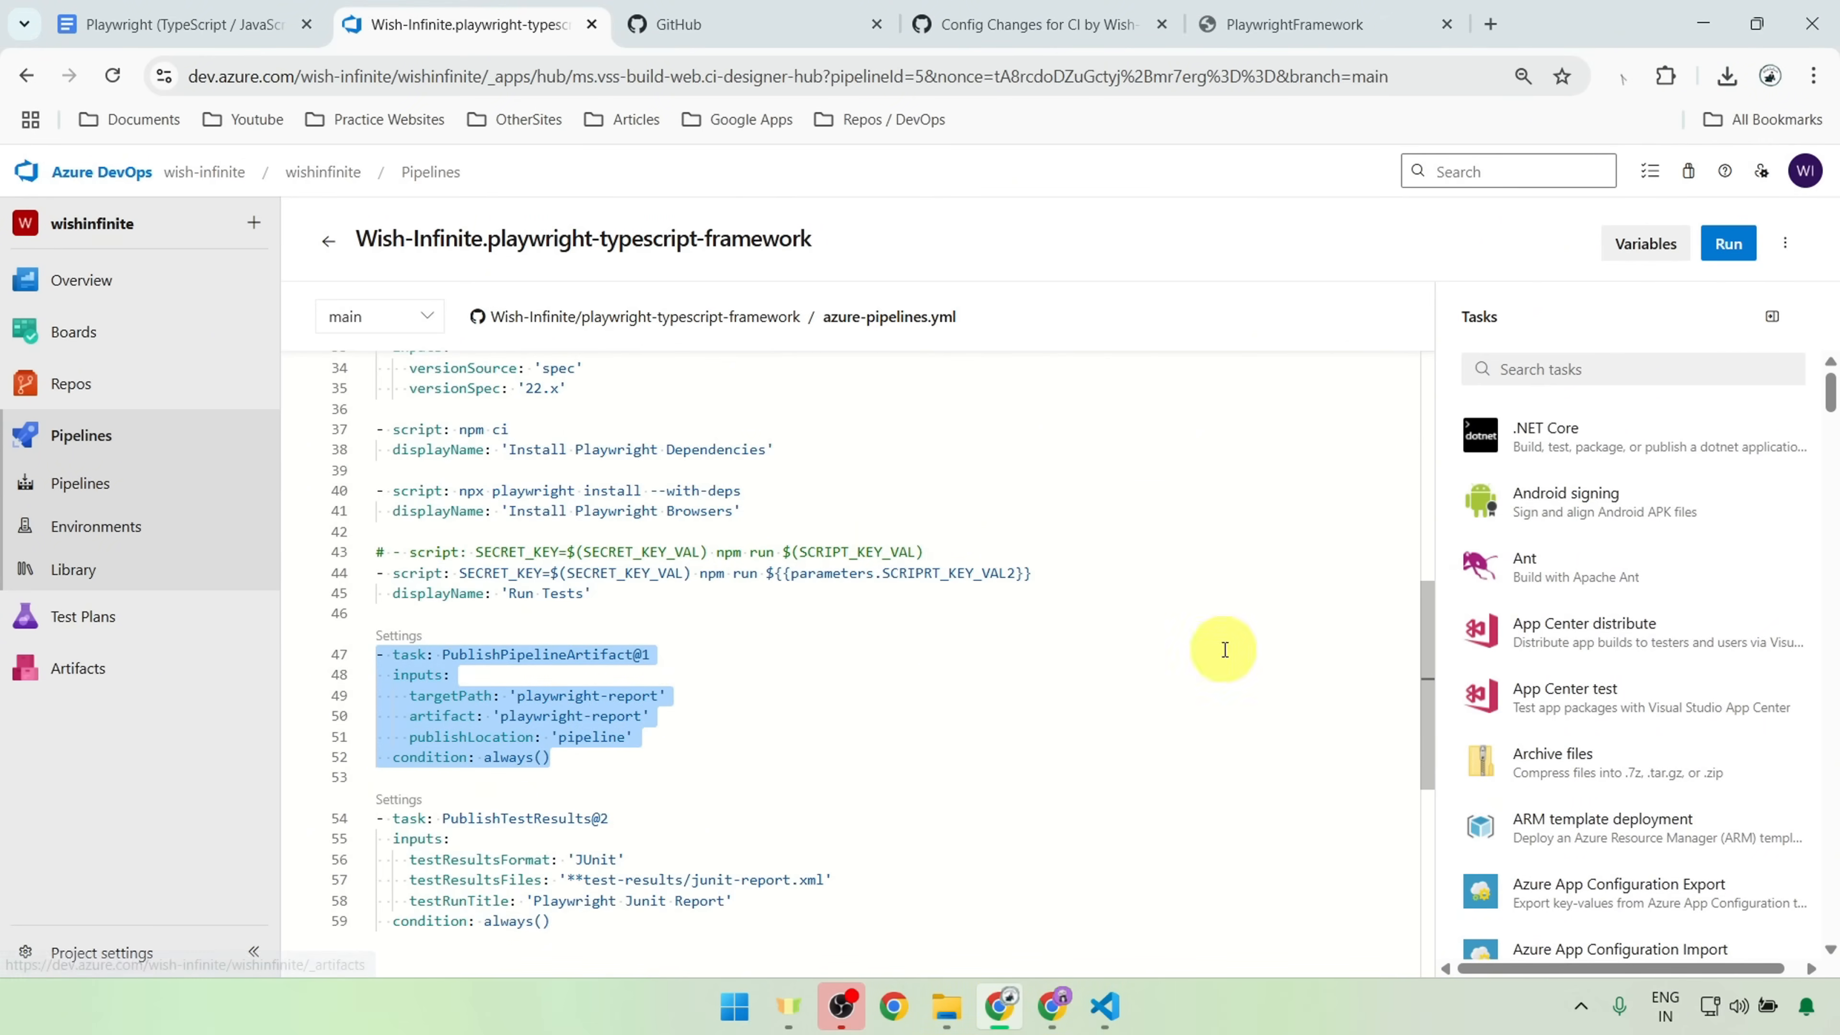
Step: Search the pipeline tasks for "Publish", compare the Publish Pipeline Artifacts form with the YAML task, and leave the form without adding it
left_click(1606, 368)
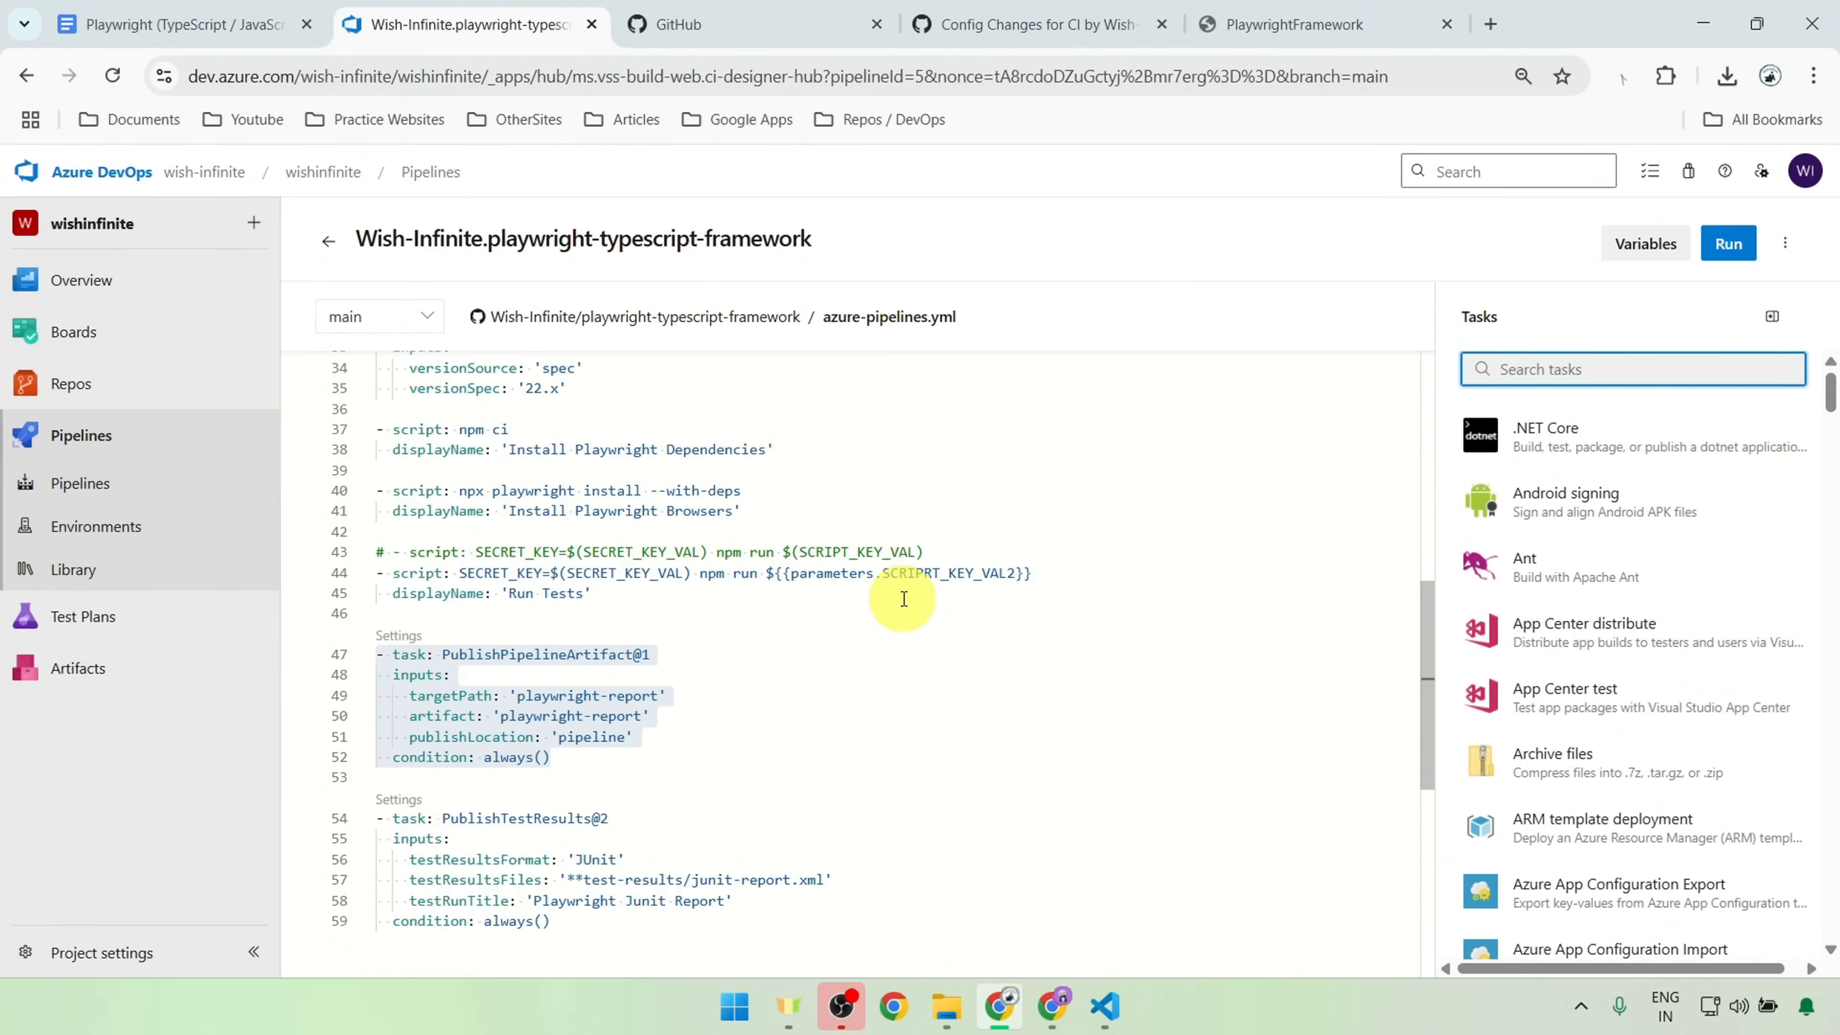
type("Publ")
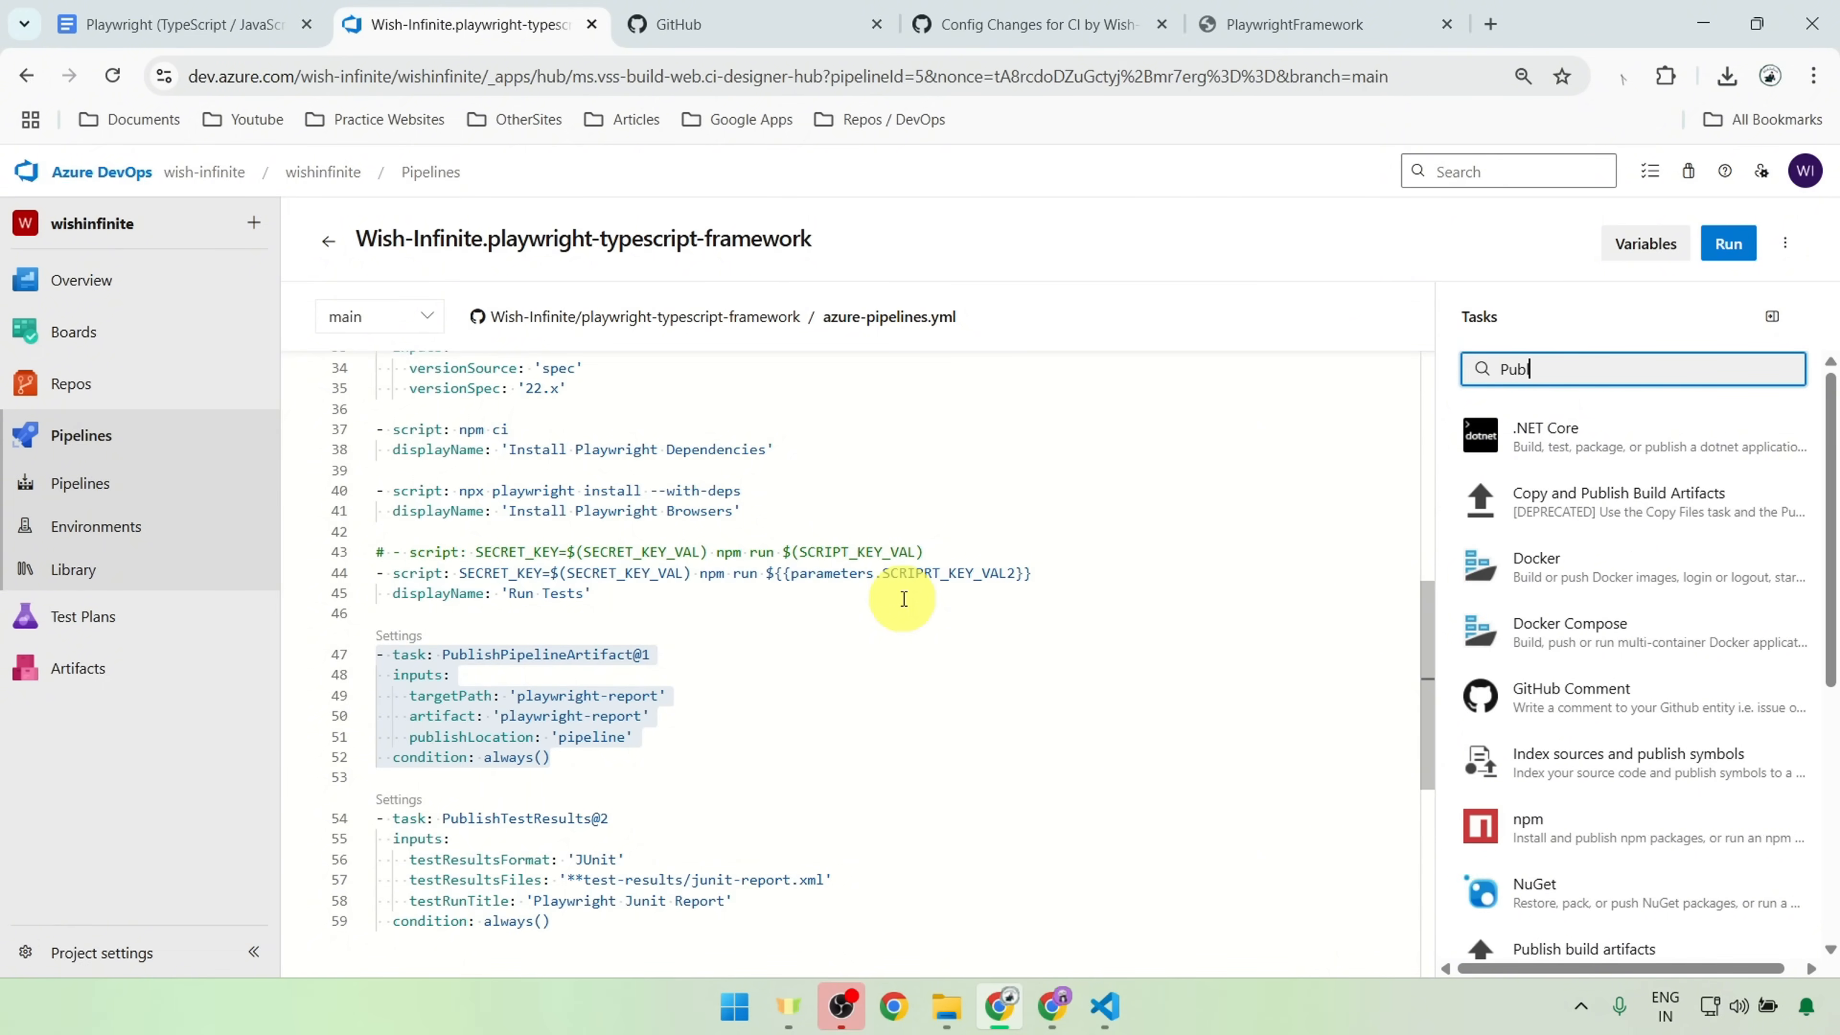
type("ish")
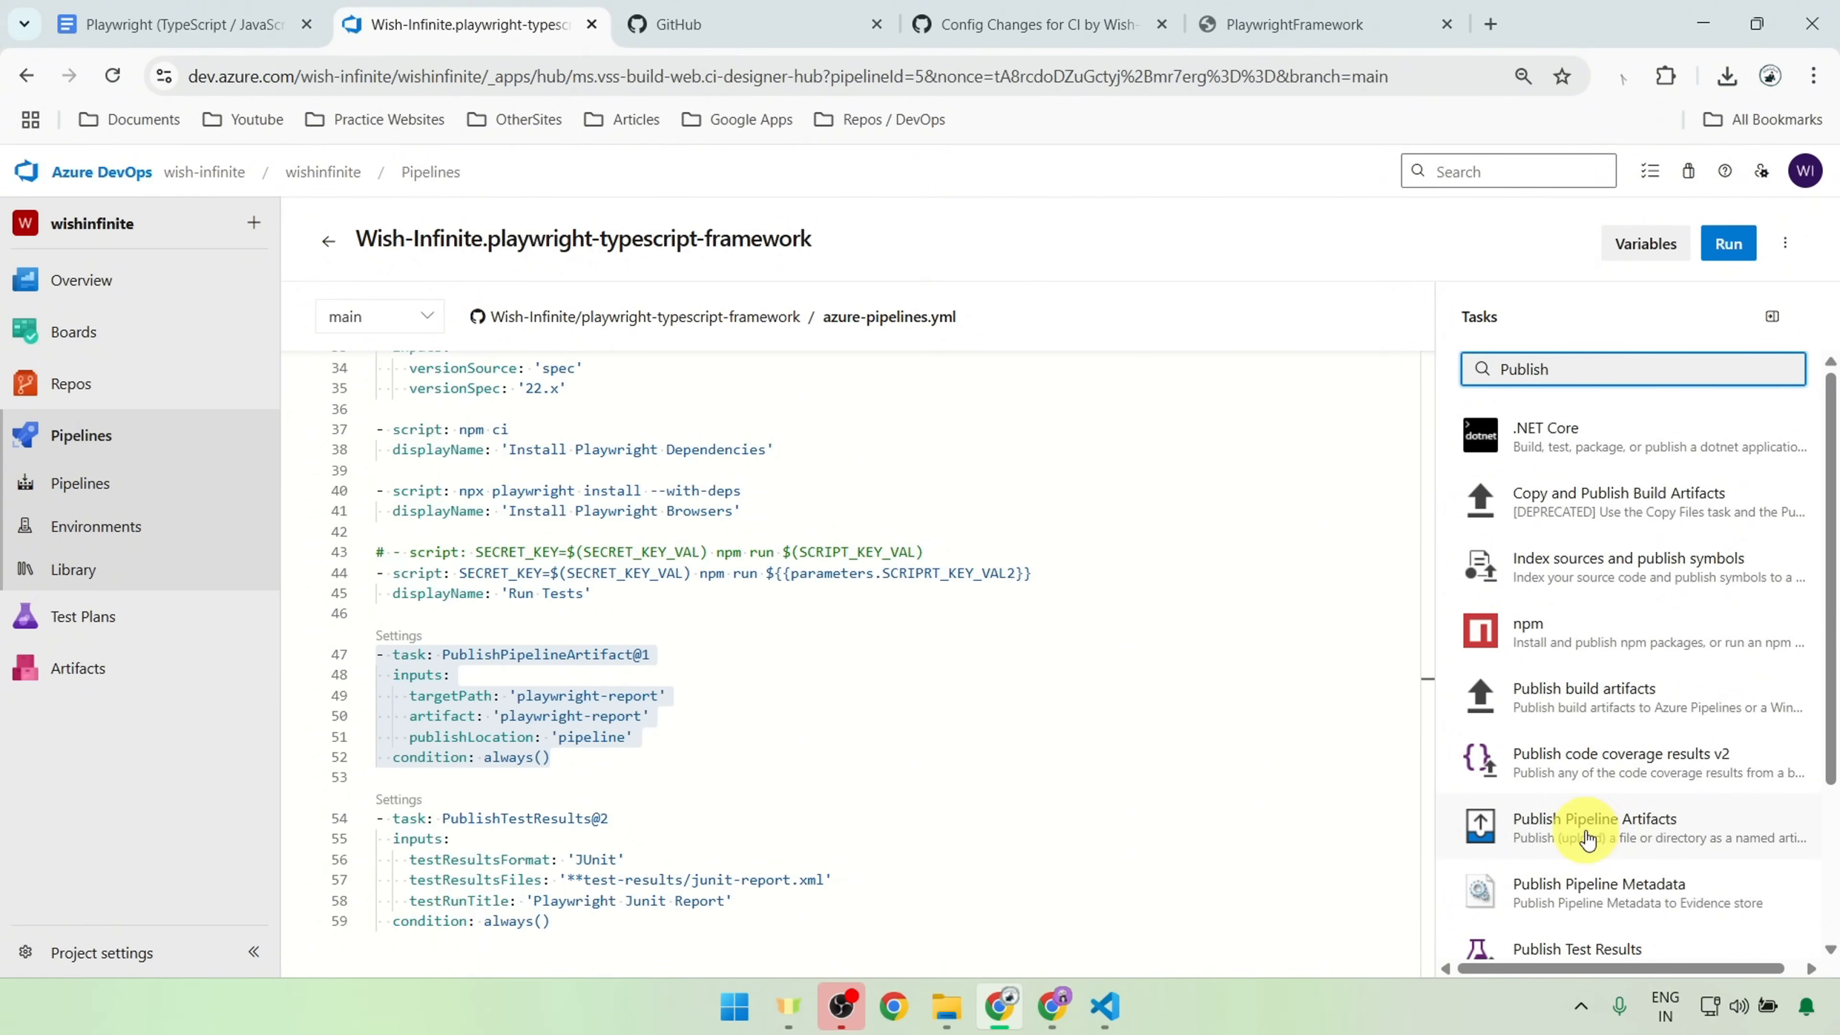
left_click(1663, 826)
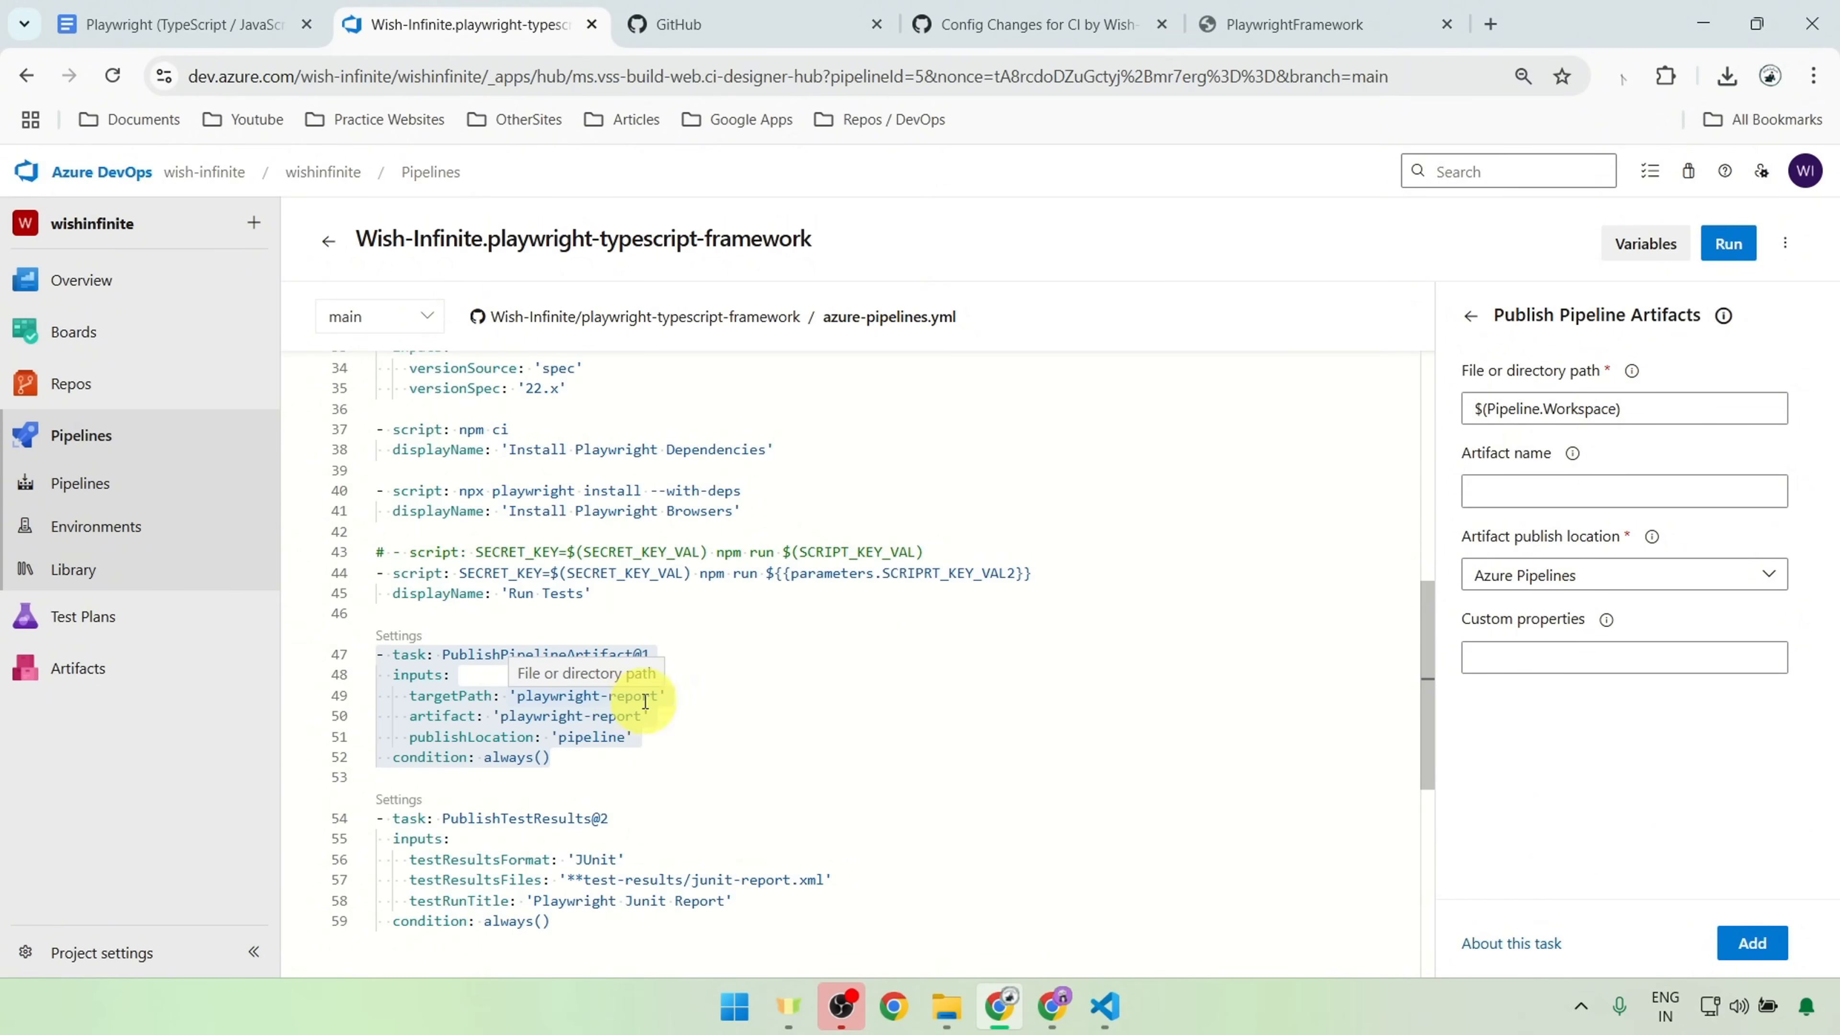
left_click_drag(507, 714, 980, 708)
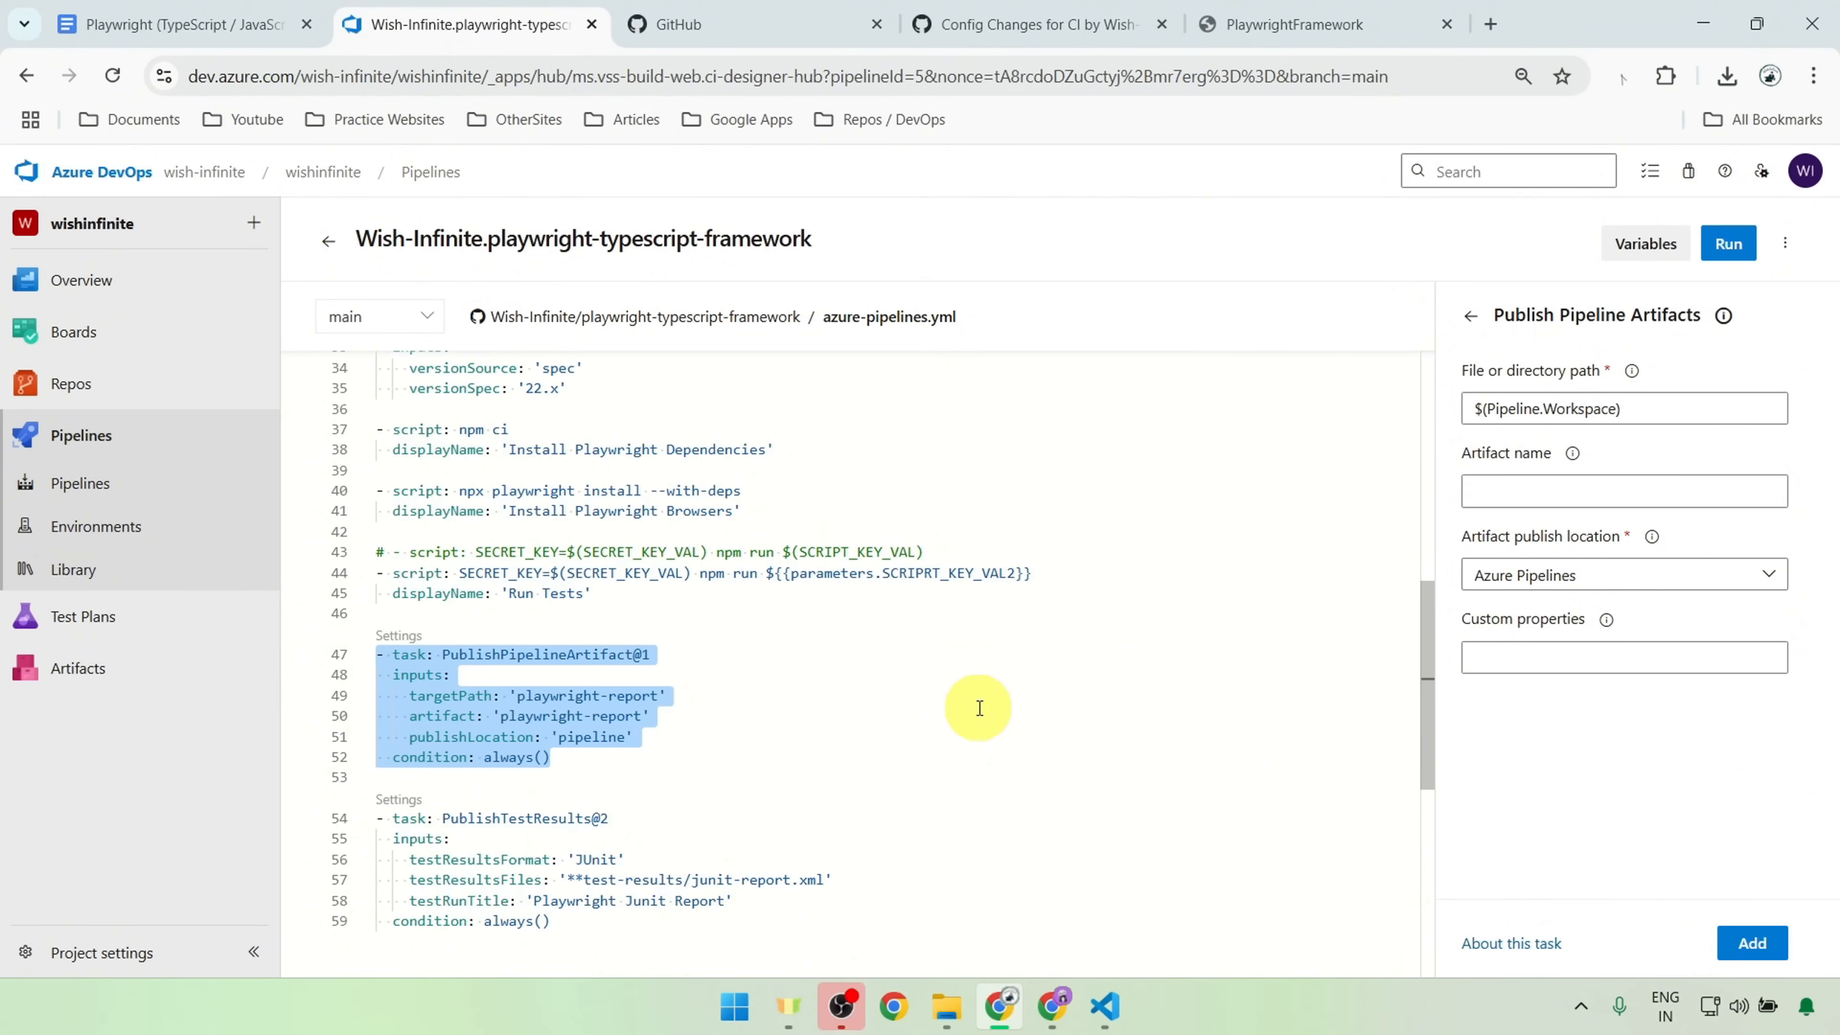
left_click(1470, 316)
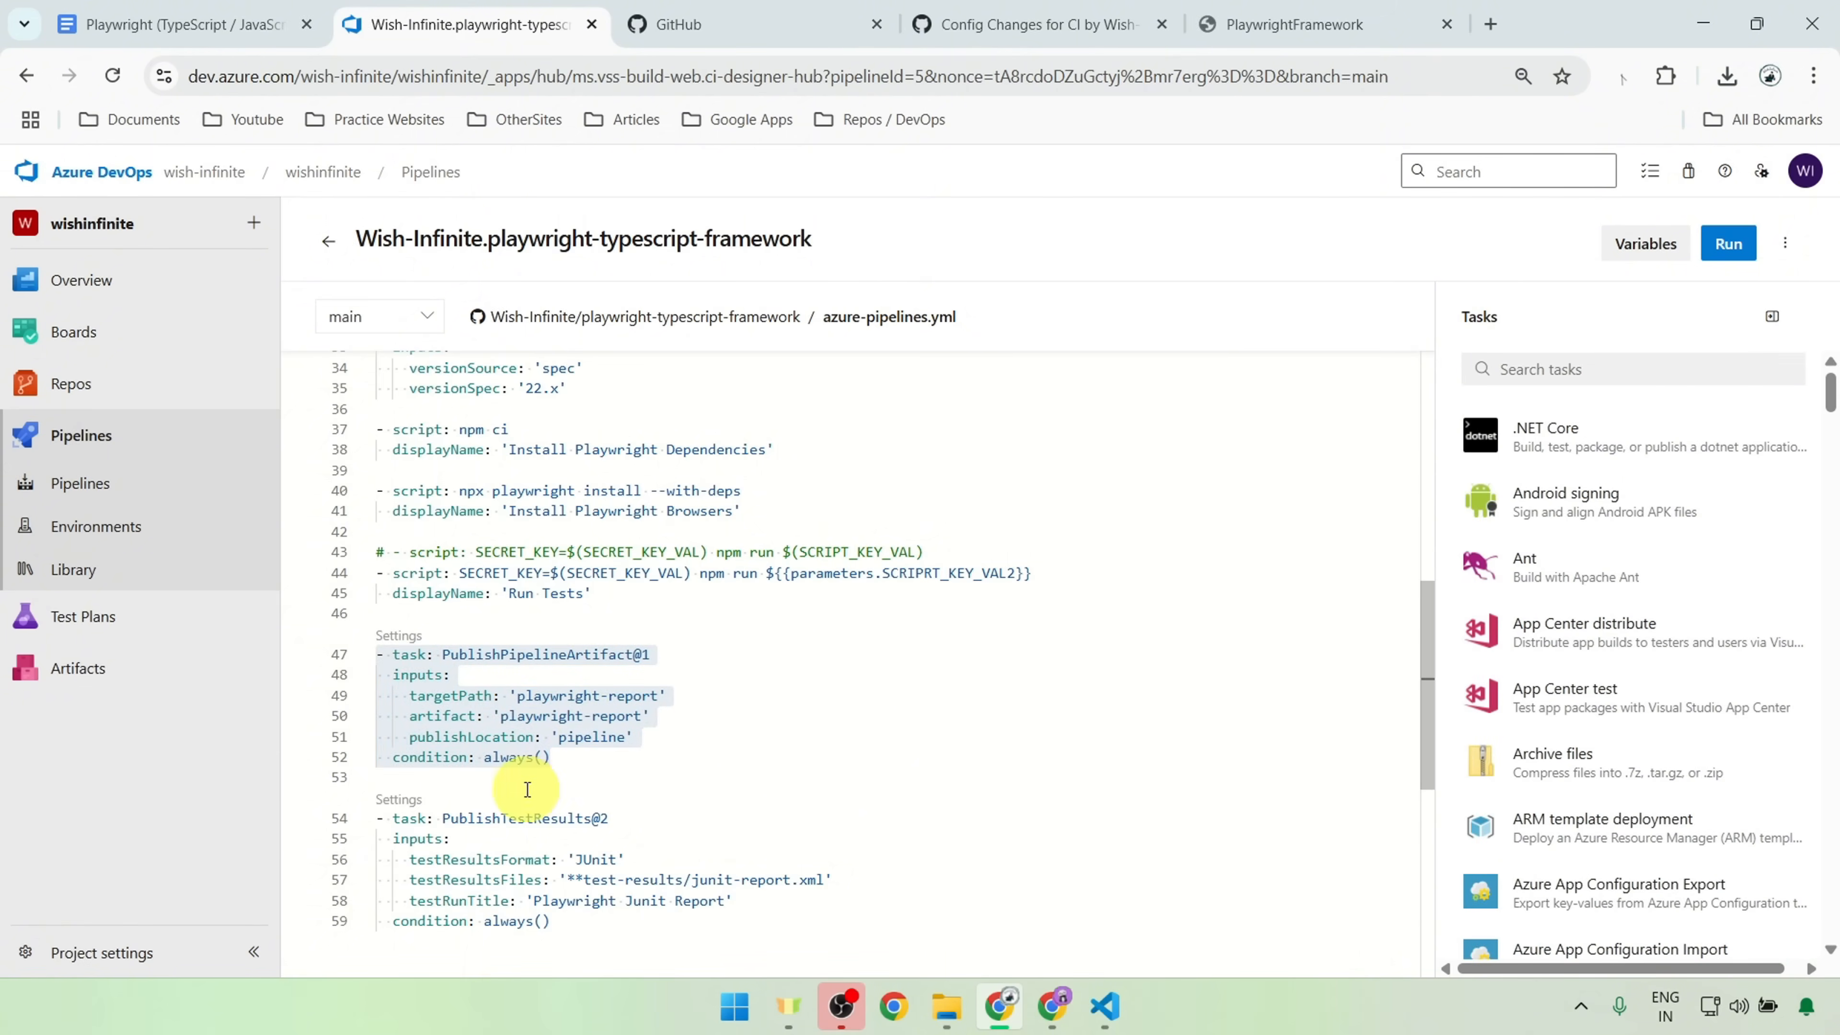
Step: Examine the condition: always() line of the PublishPipelineArtifact@1 task
left_click(596, 754)
left_click_drag(595, 754, 394, 757)
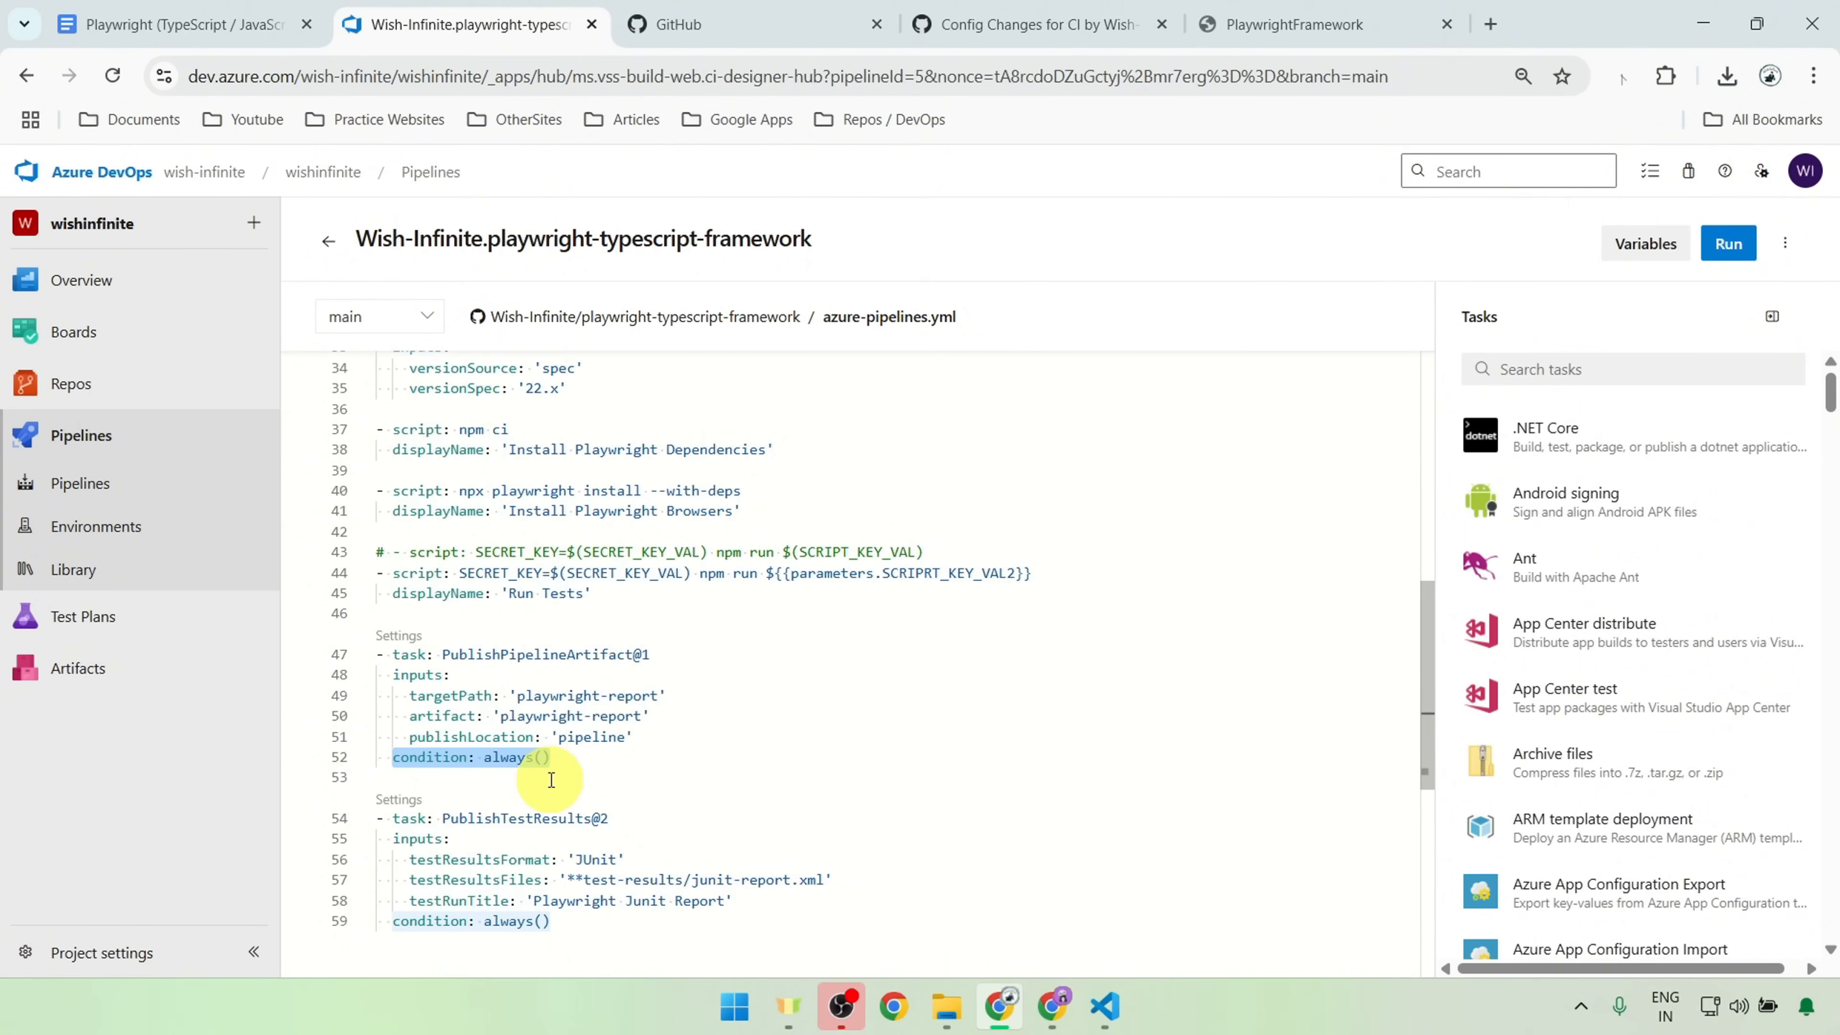
scroll(780, 678, "down", 1)
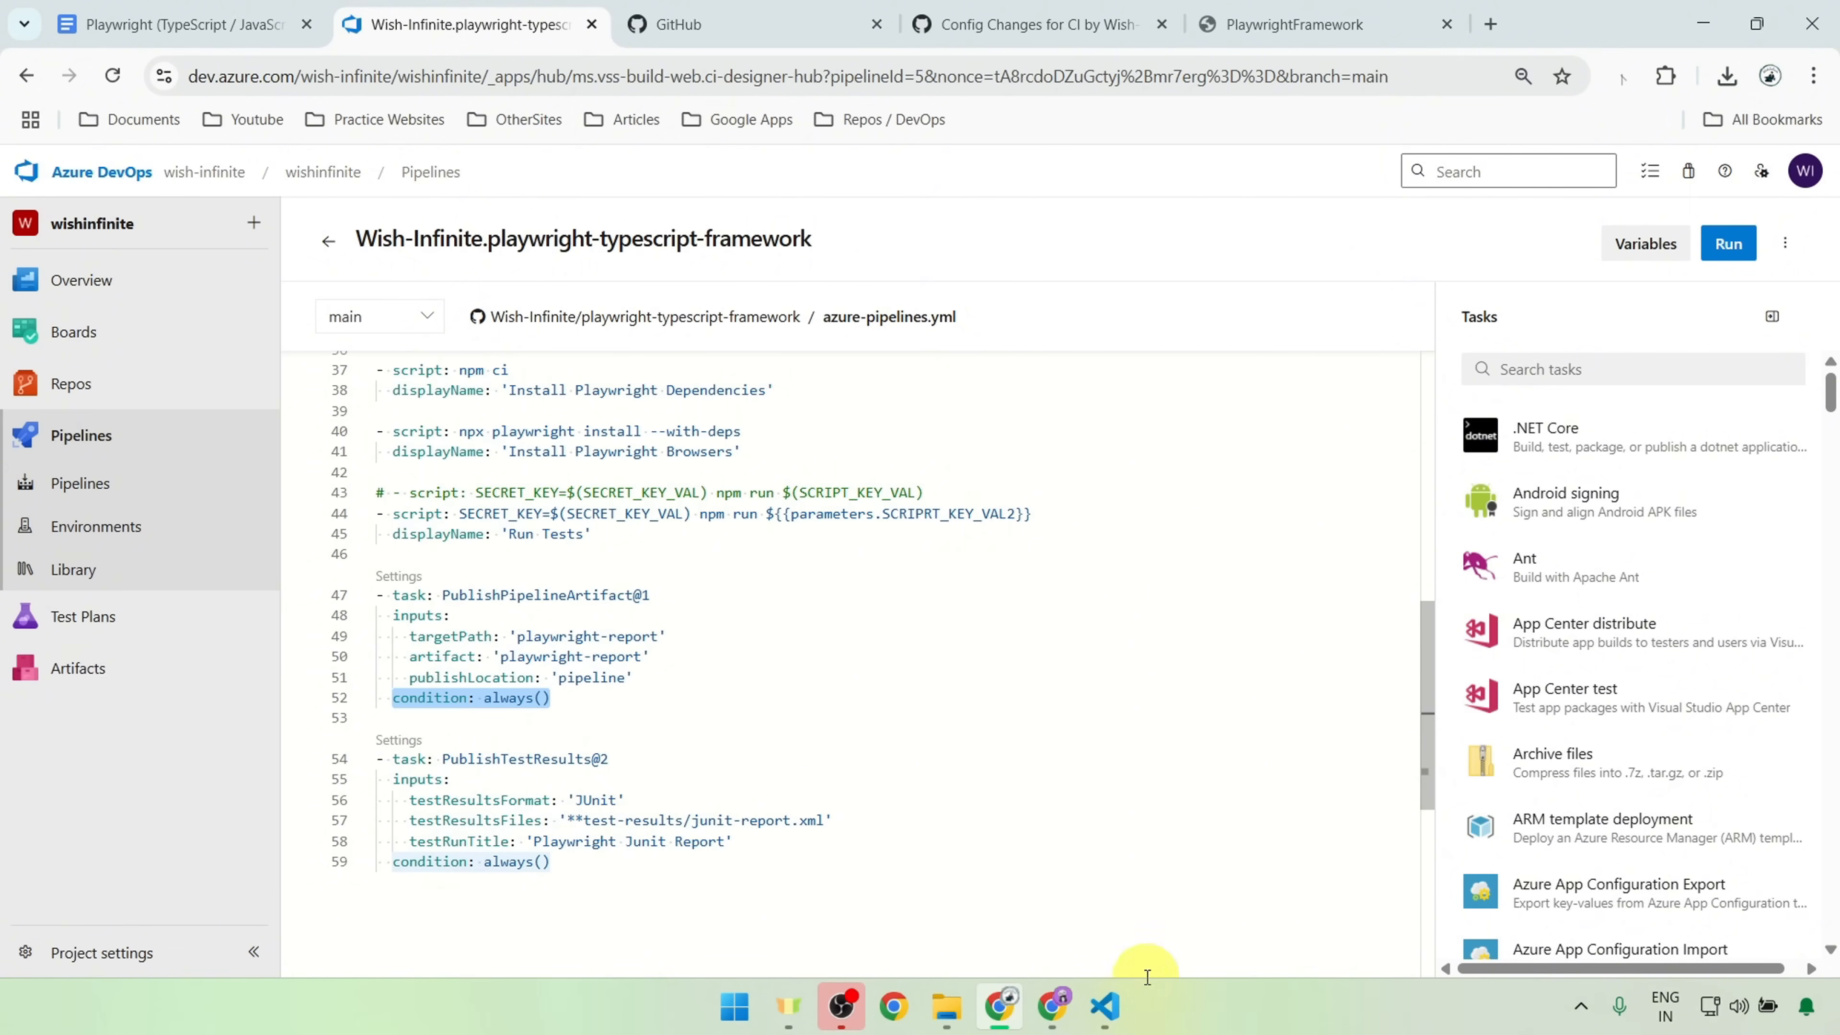
Step: Compare the junit reporter's outputFile in VS Code's playwright.config.ts with the testResultsFiles path in the Azure DevOps pipeline YAML
left_click(1105, 1006)
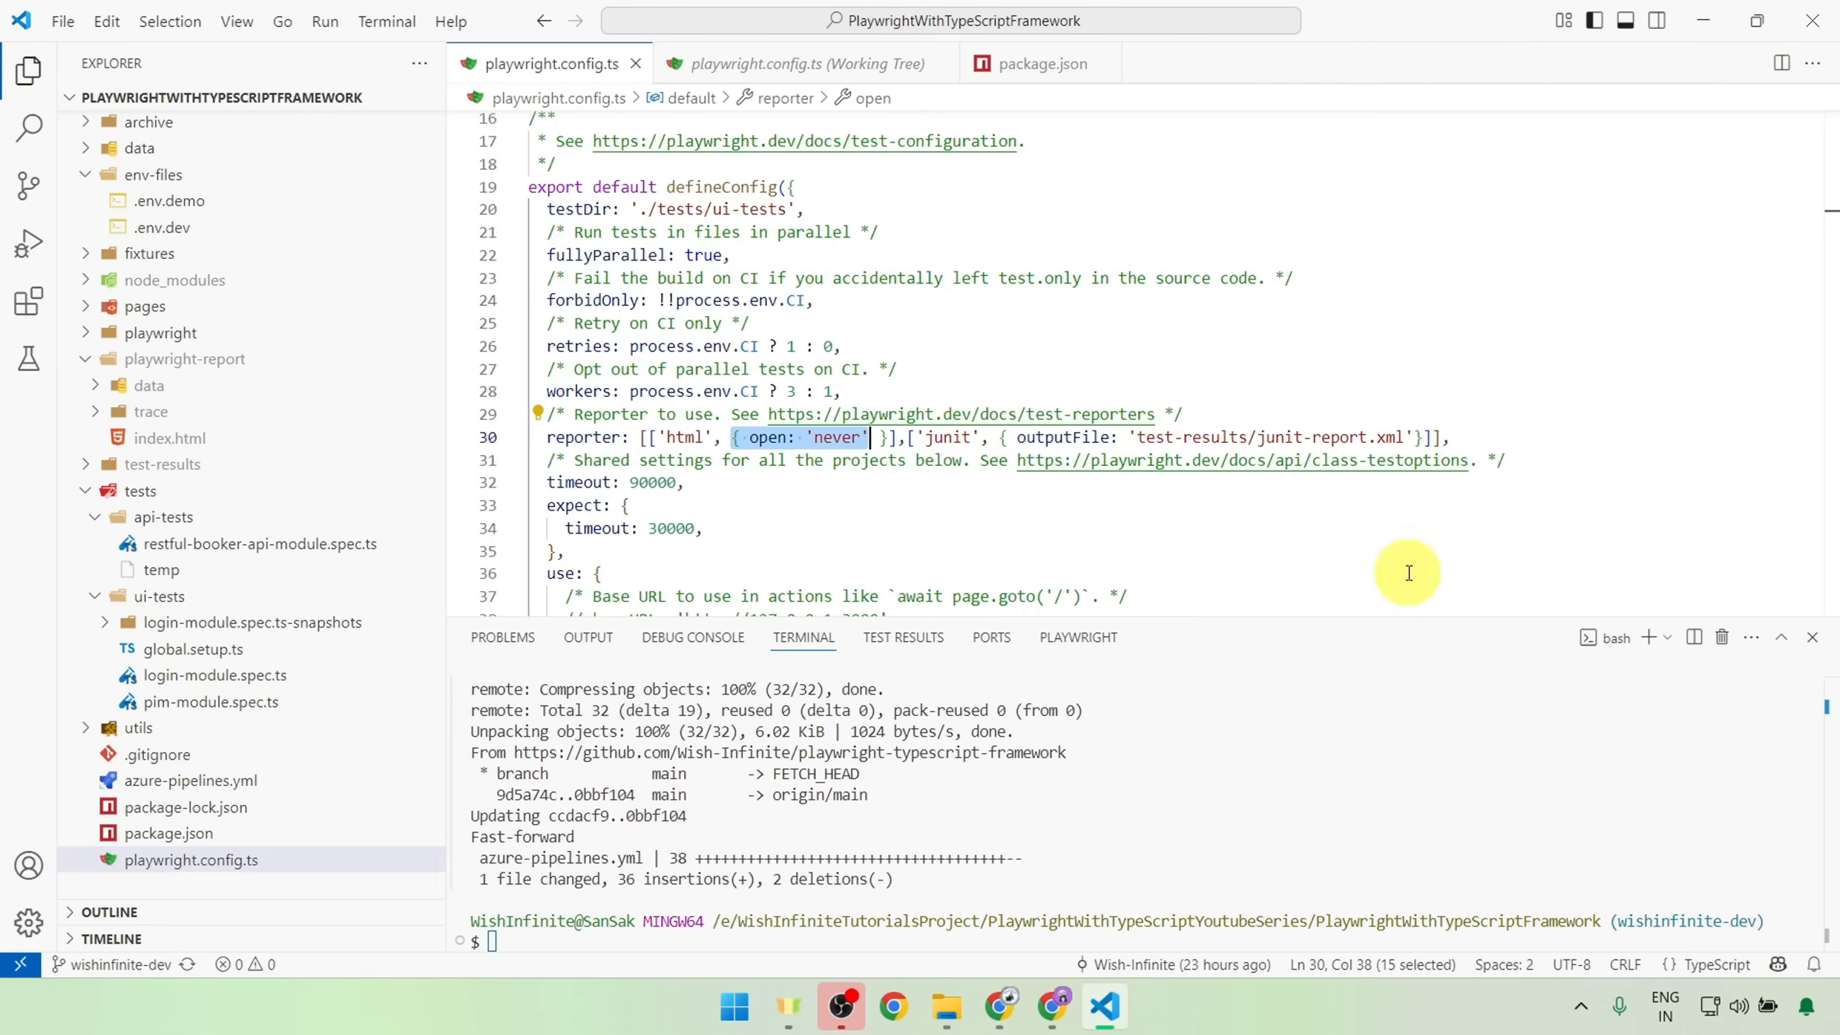
left_click_drag(909, 437, 1424, 438)
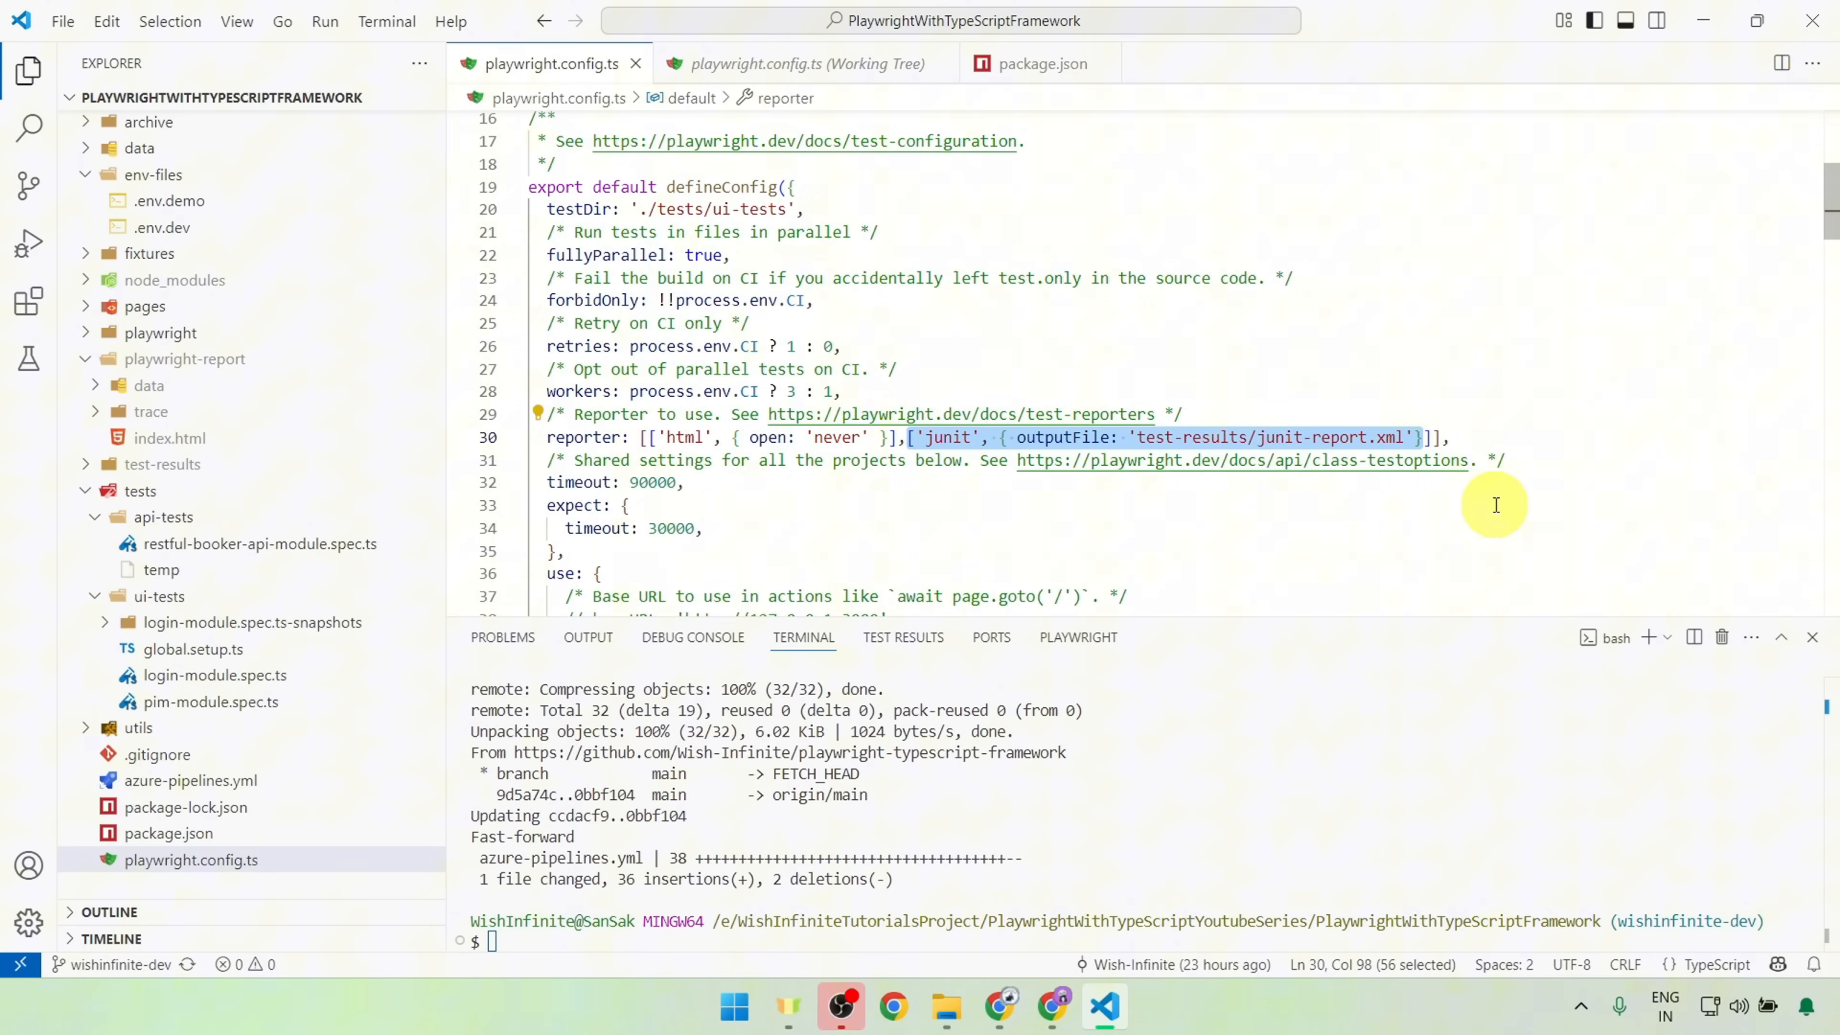
double_click(1062, 437)
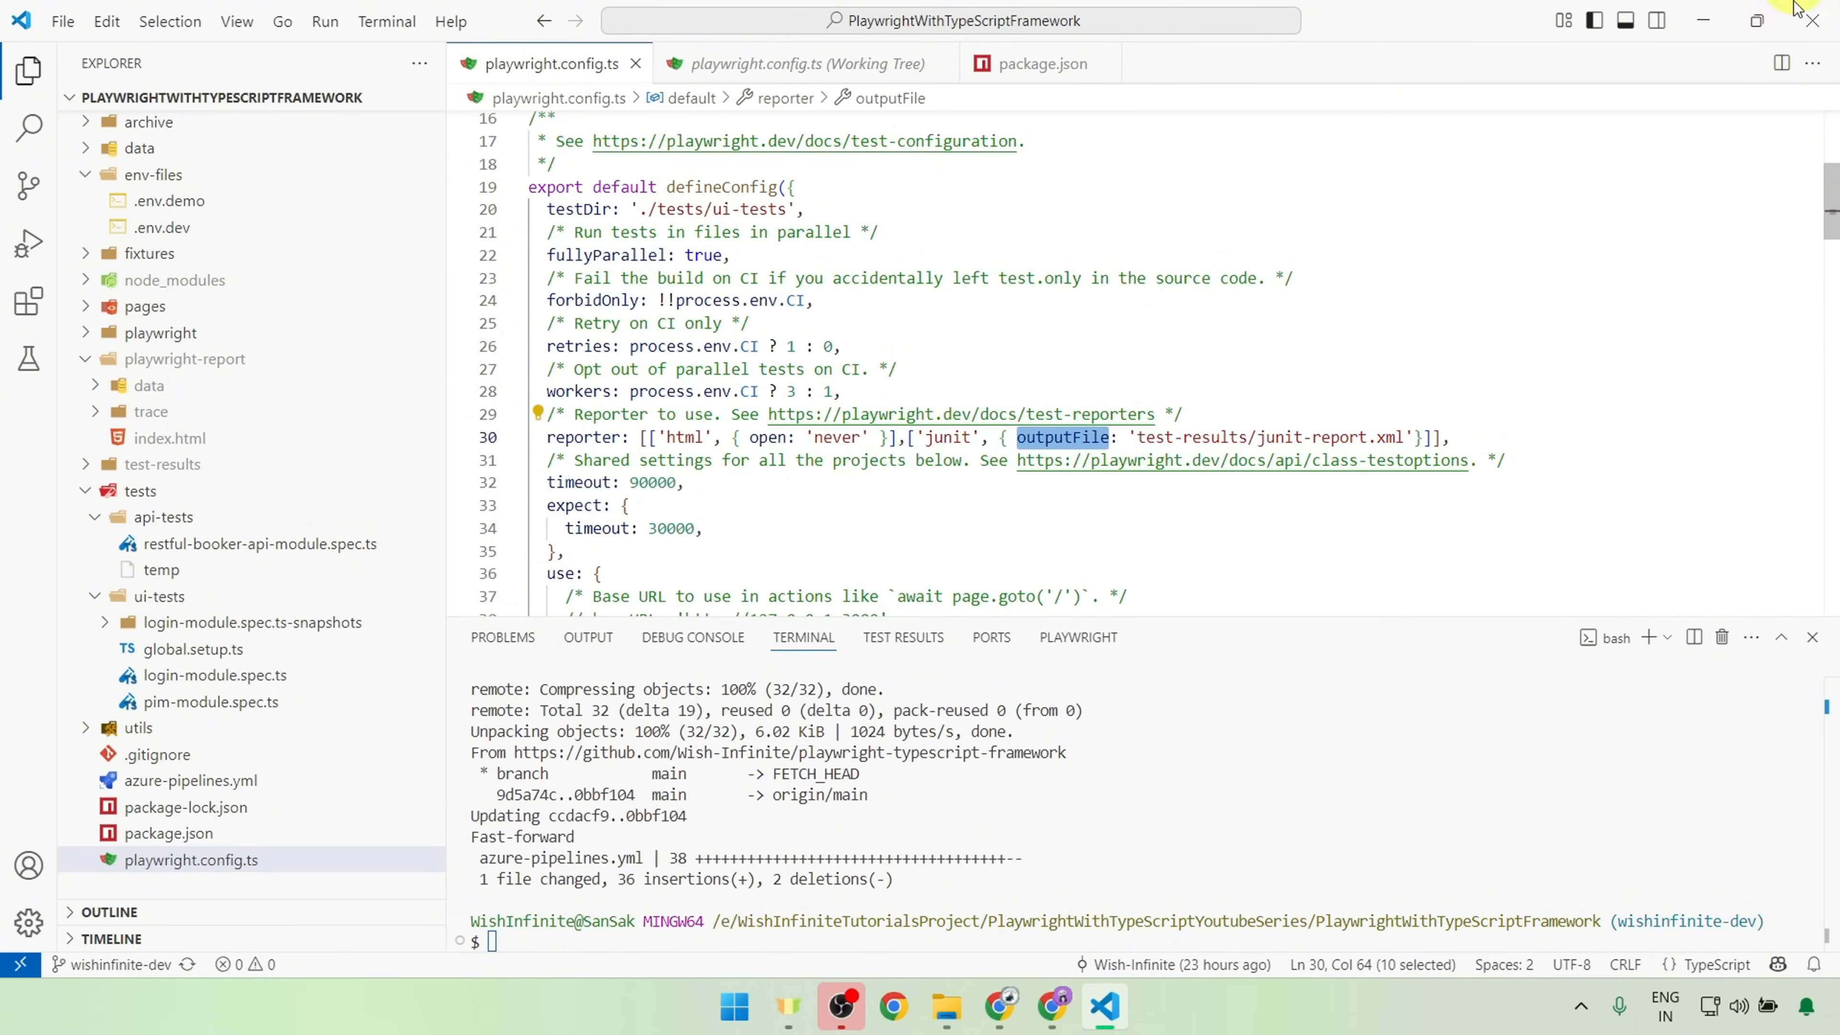
left_click(1706, 10)
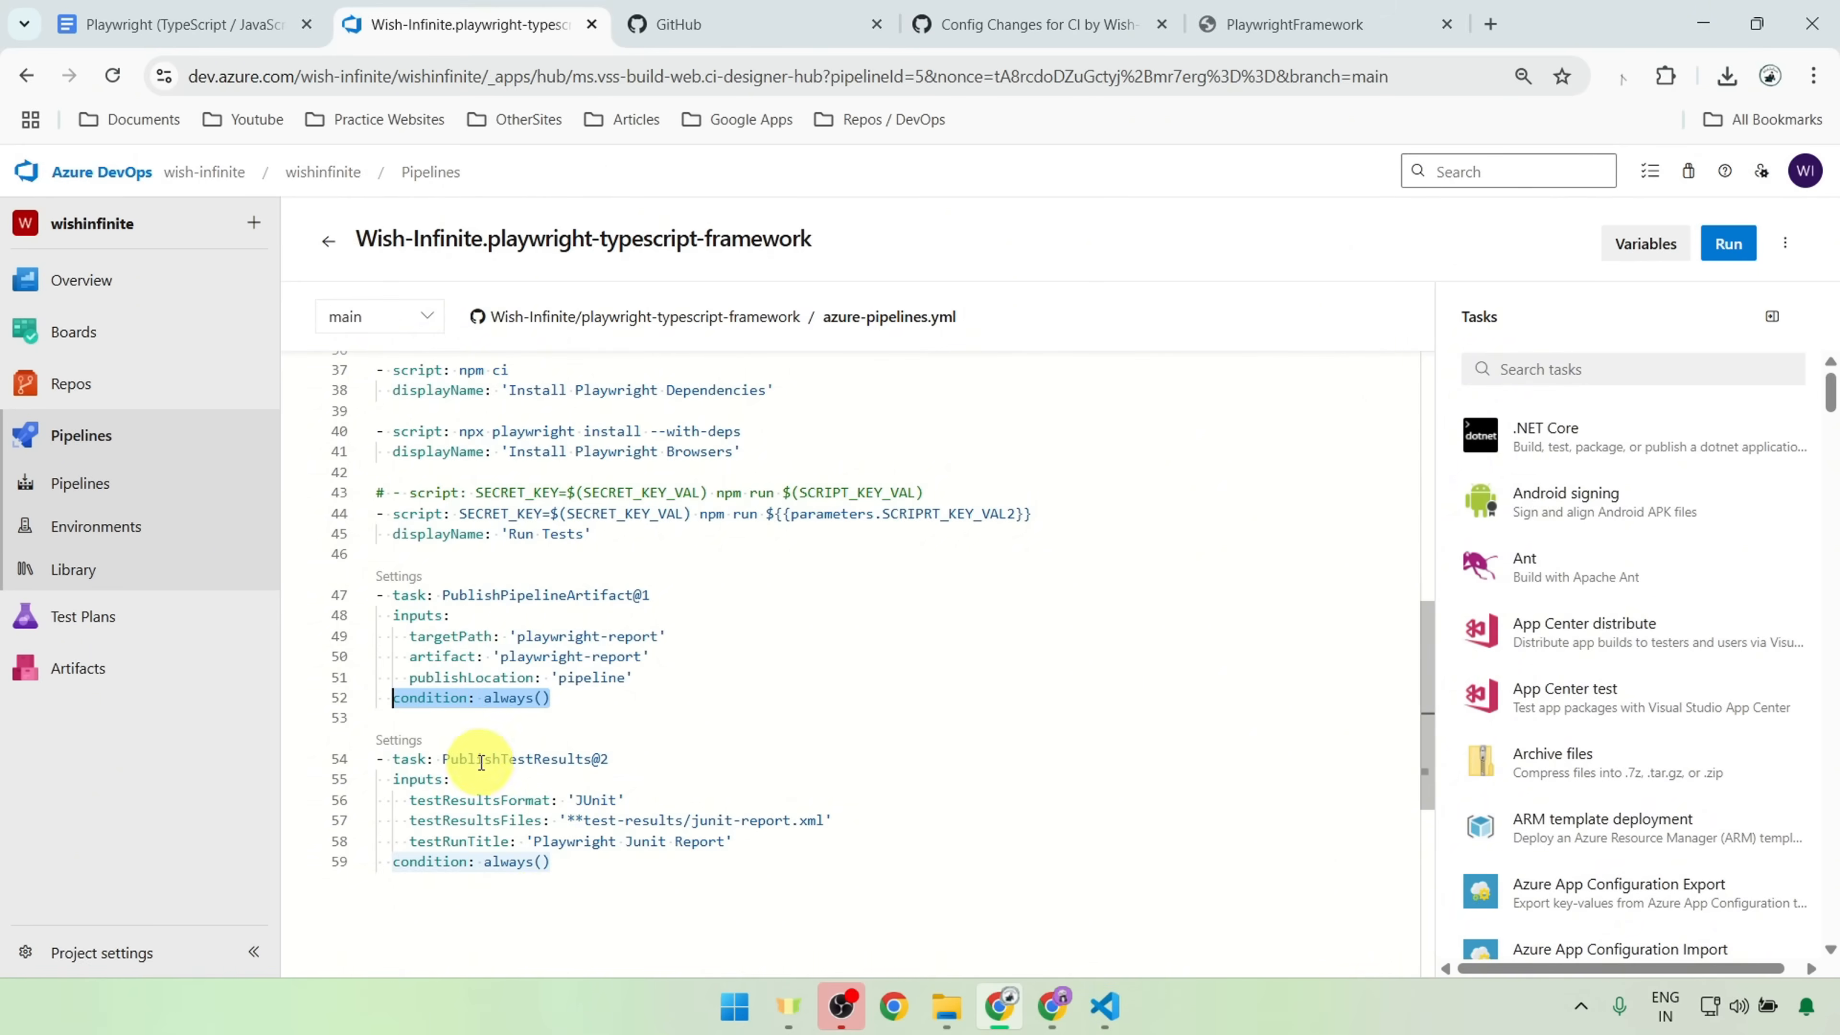
left_click_drag(824, 820, 564, 821)
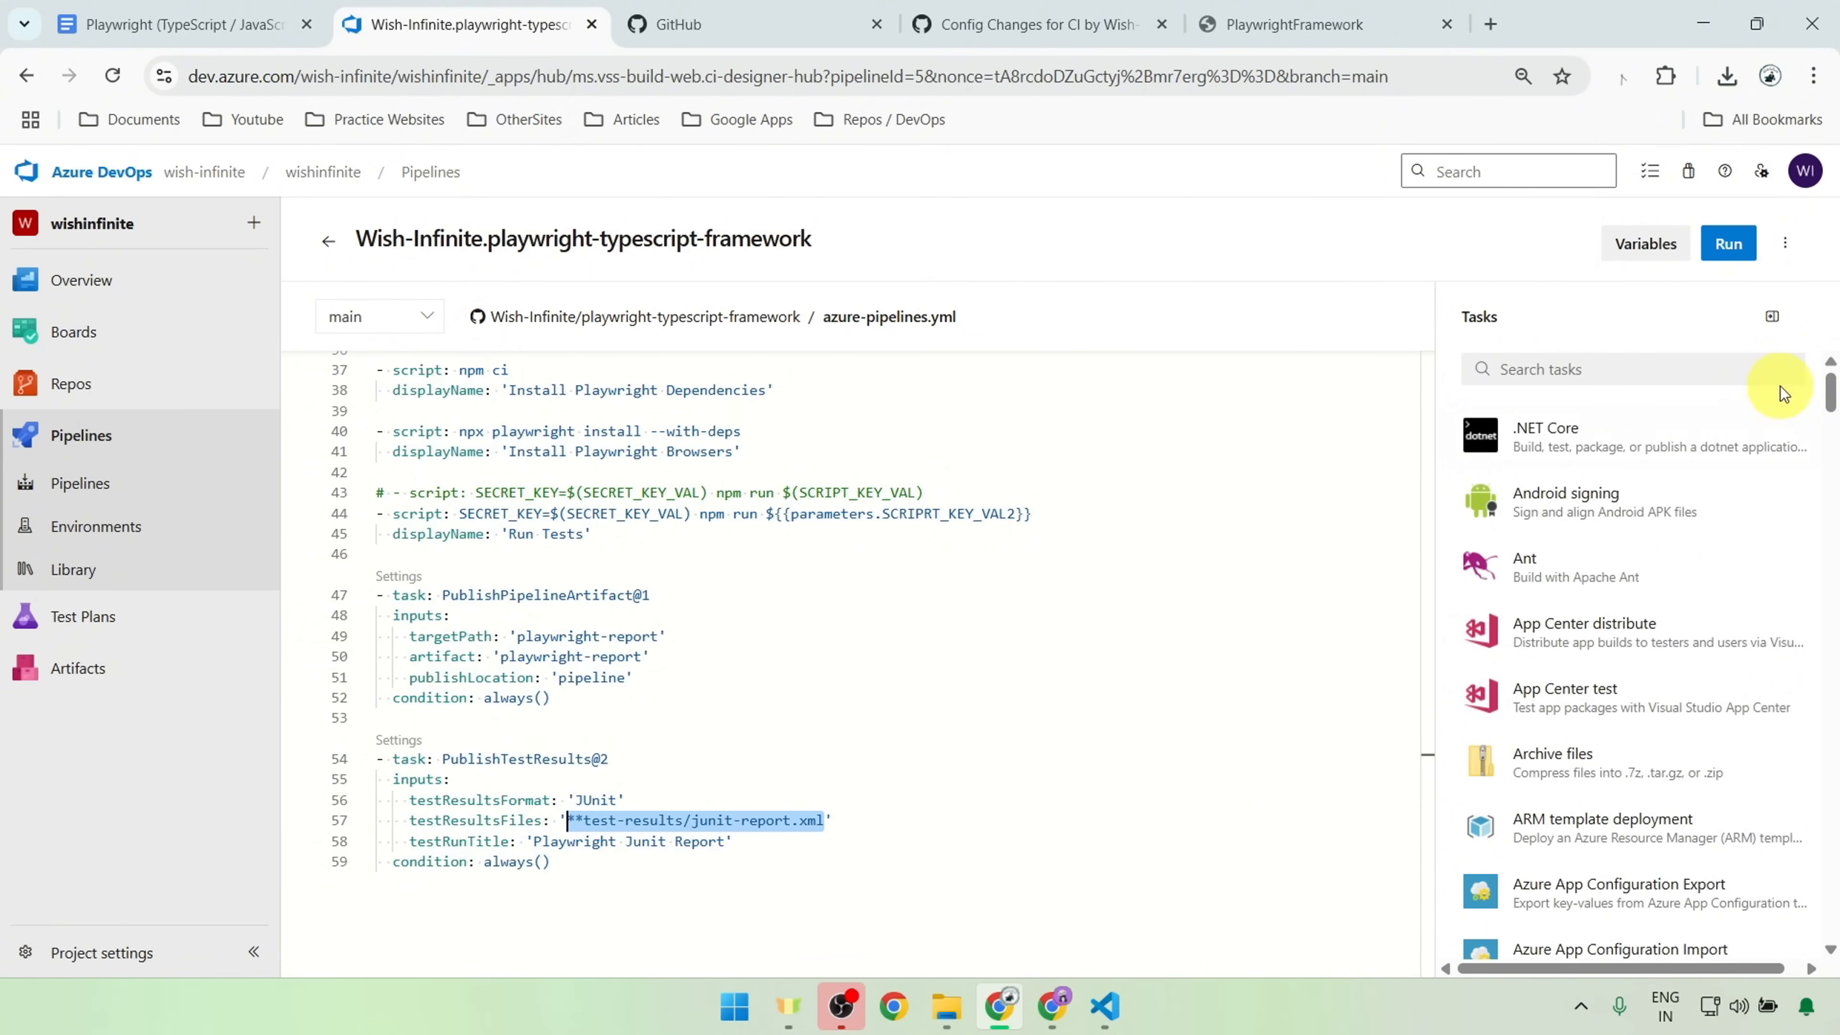
Step: Find the Publish Test Results task by searching "Pub", view its test result format choices, and leave the form without adding it
left_click(1544, 377)
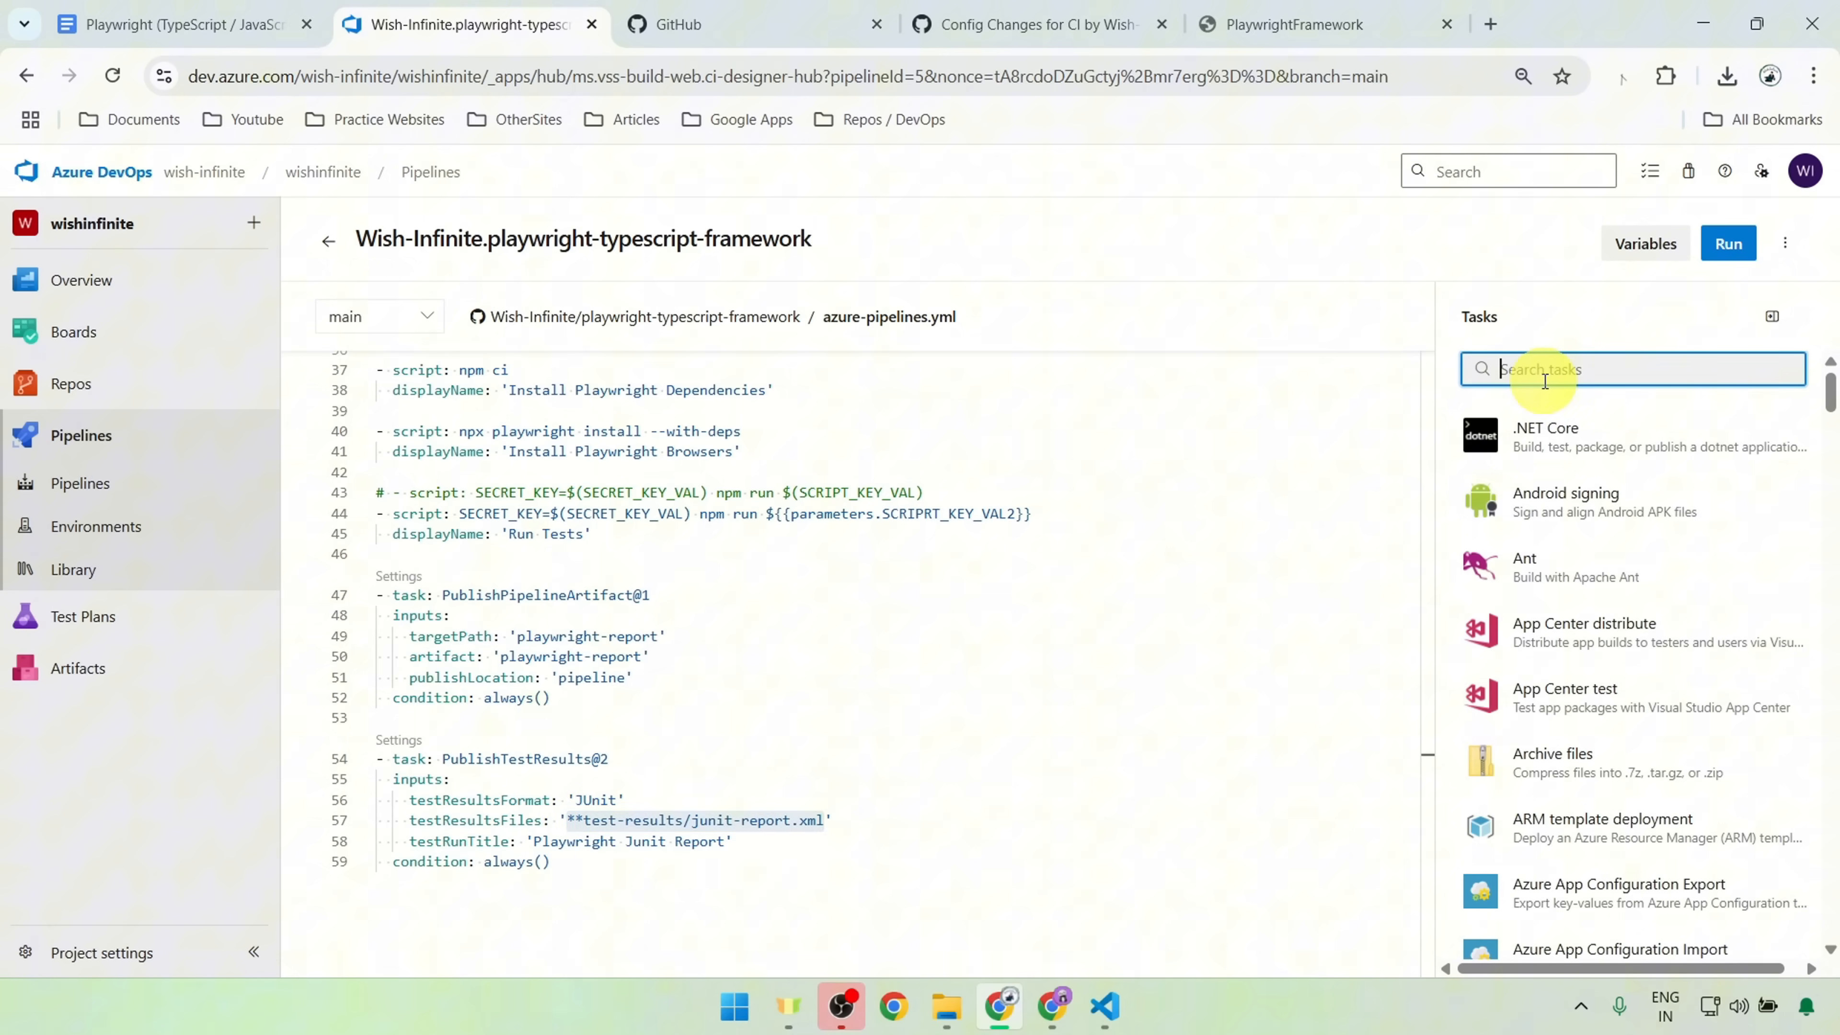
type("Pub")
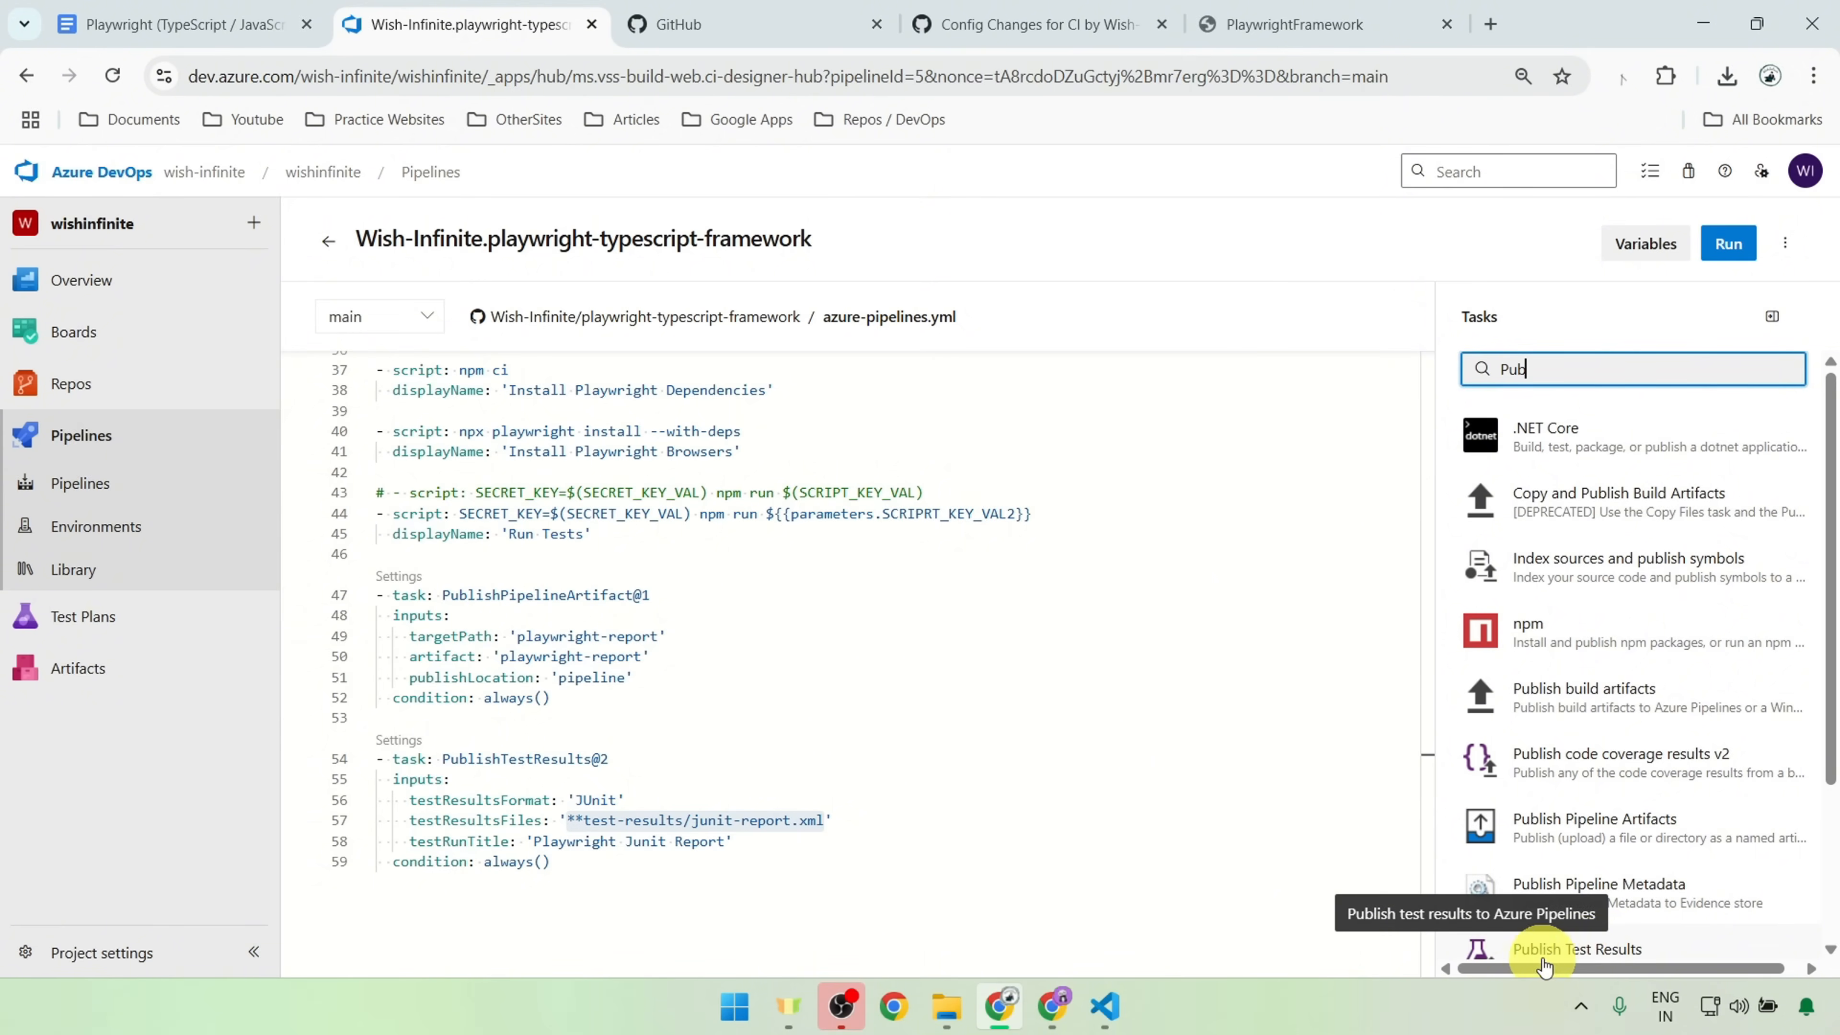
scroll(1557, 942, "down", 3)
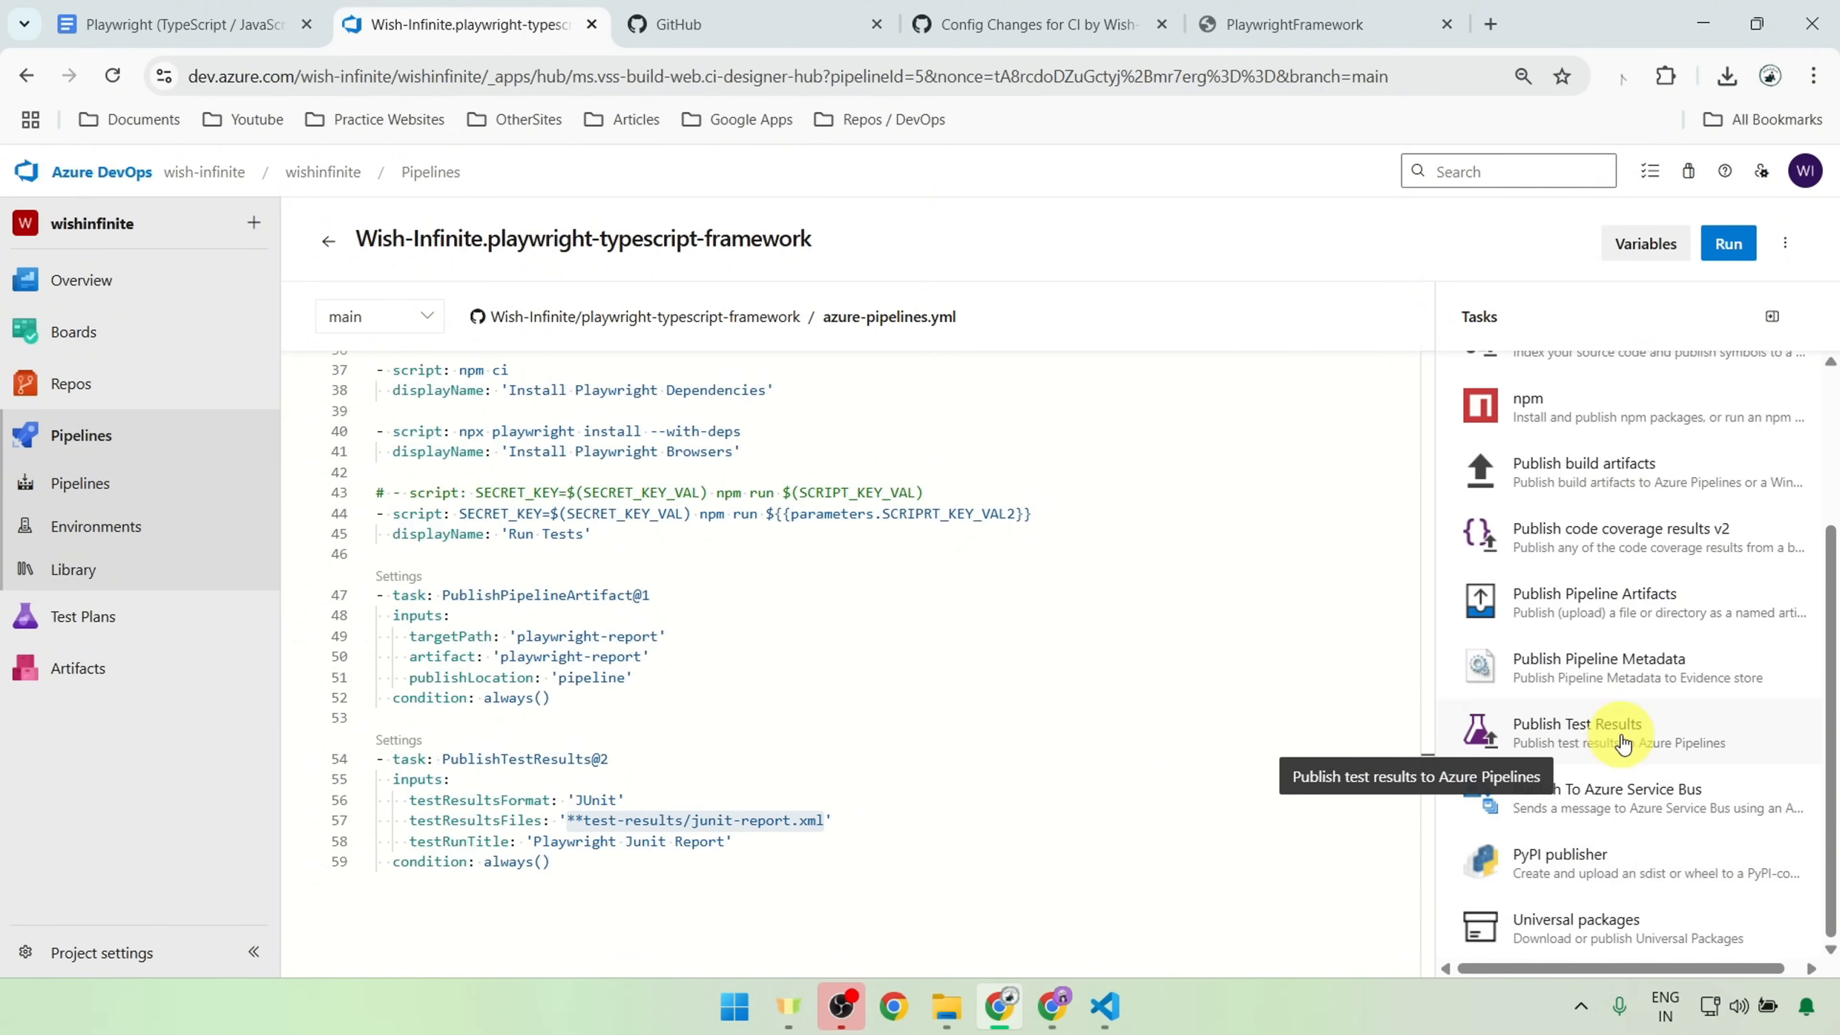
left_click(1620, 742)
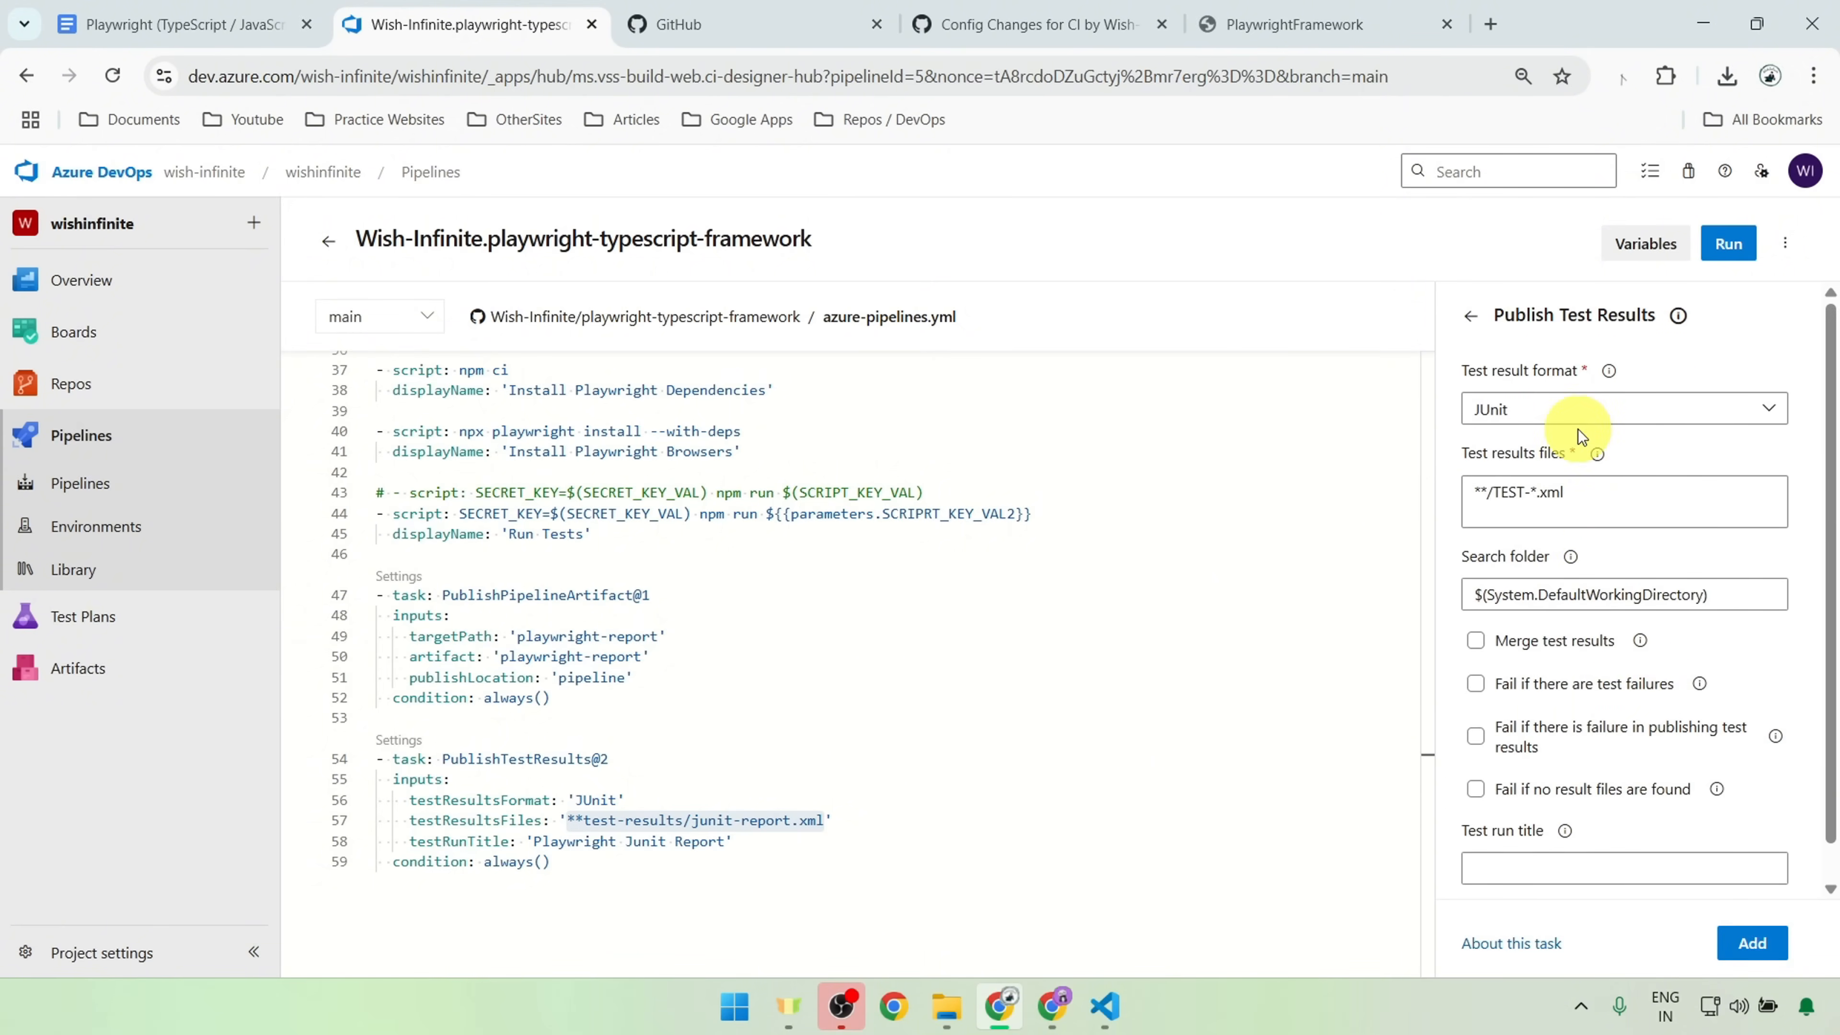
left_click(1577, 408)
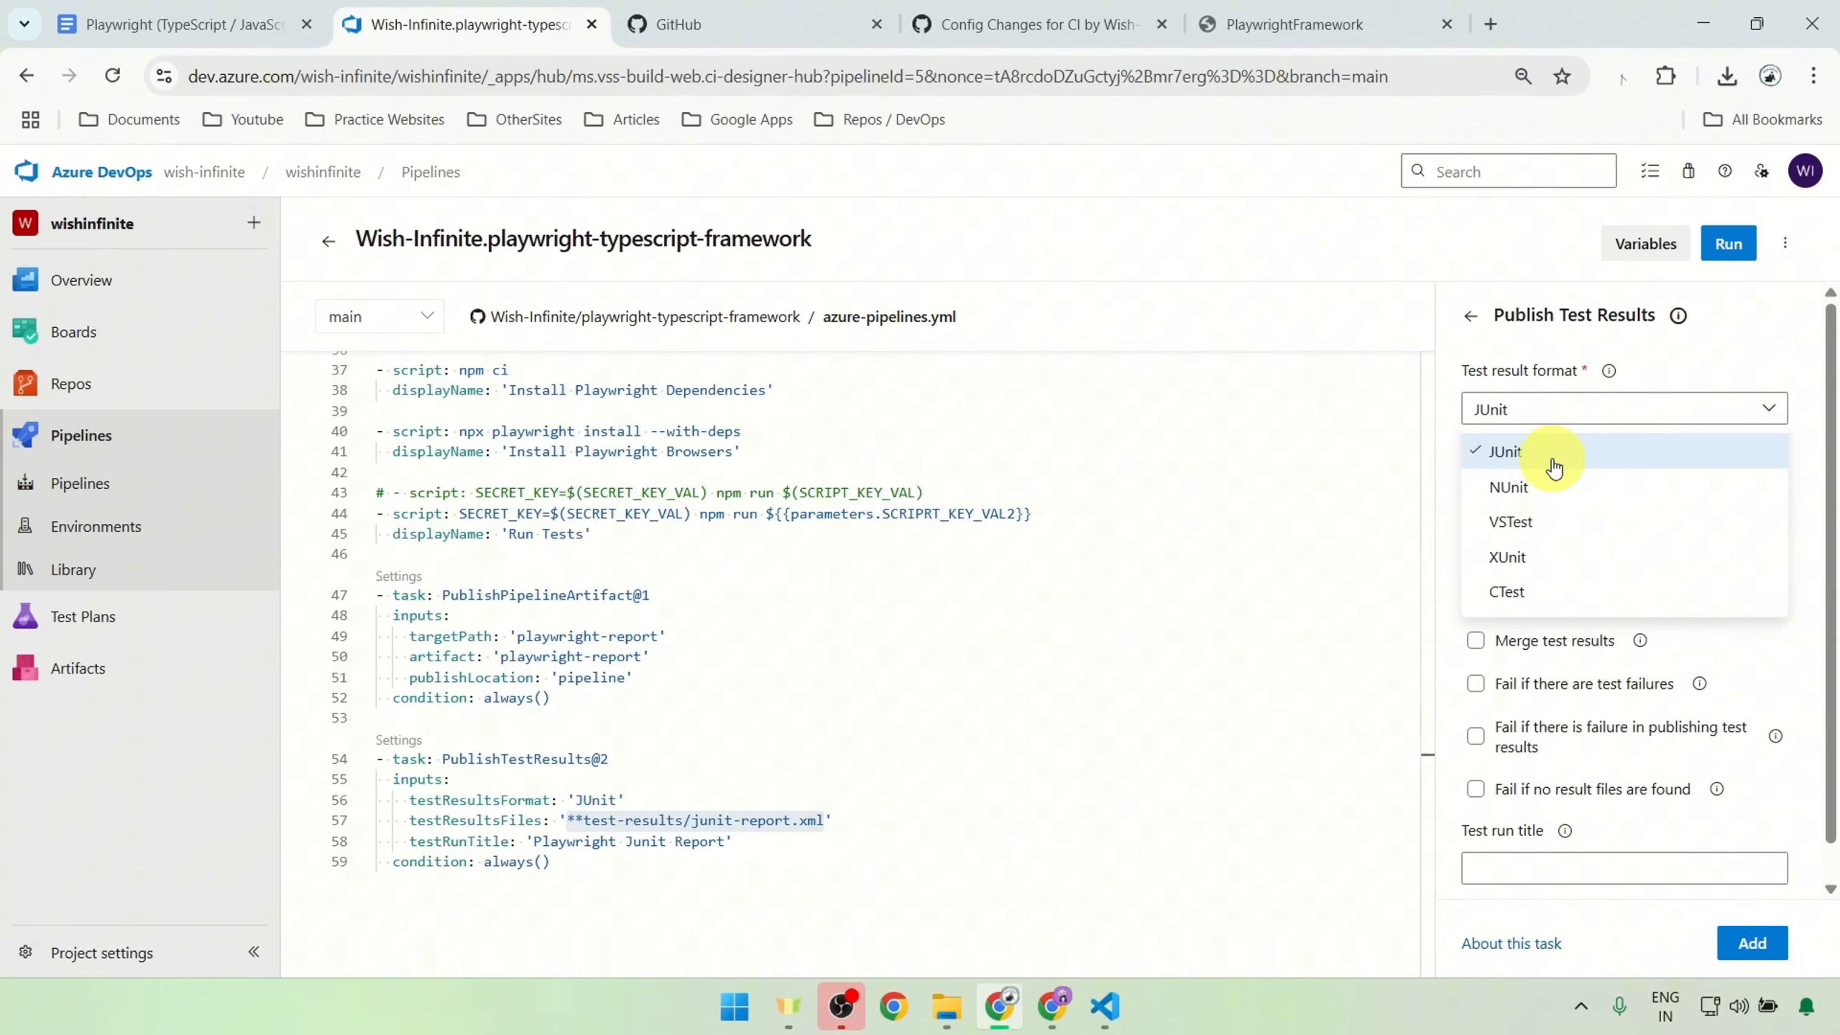
left_click(1618, 406)
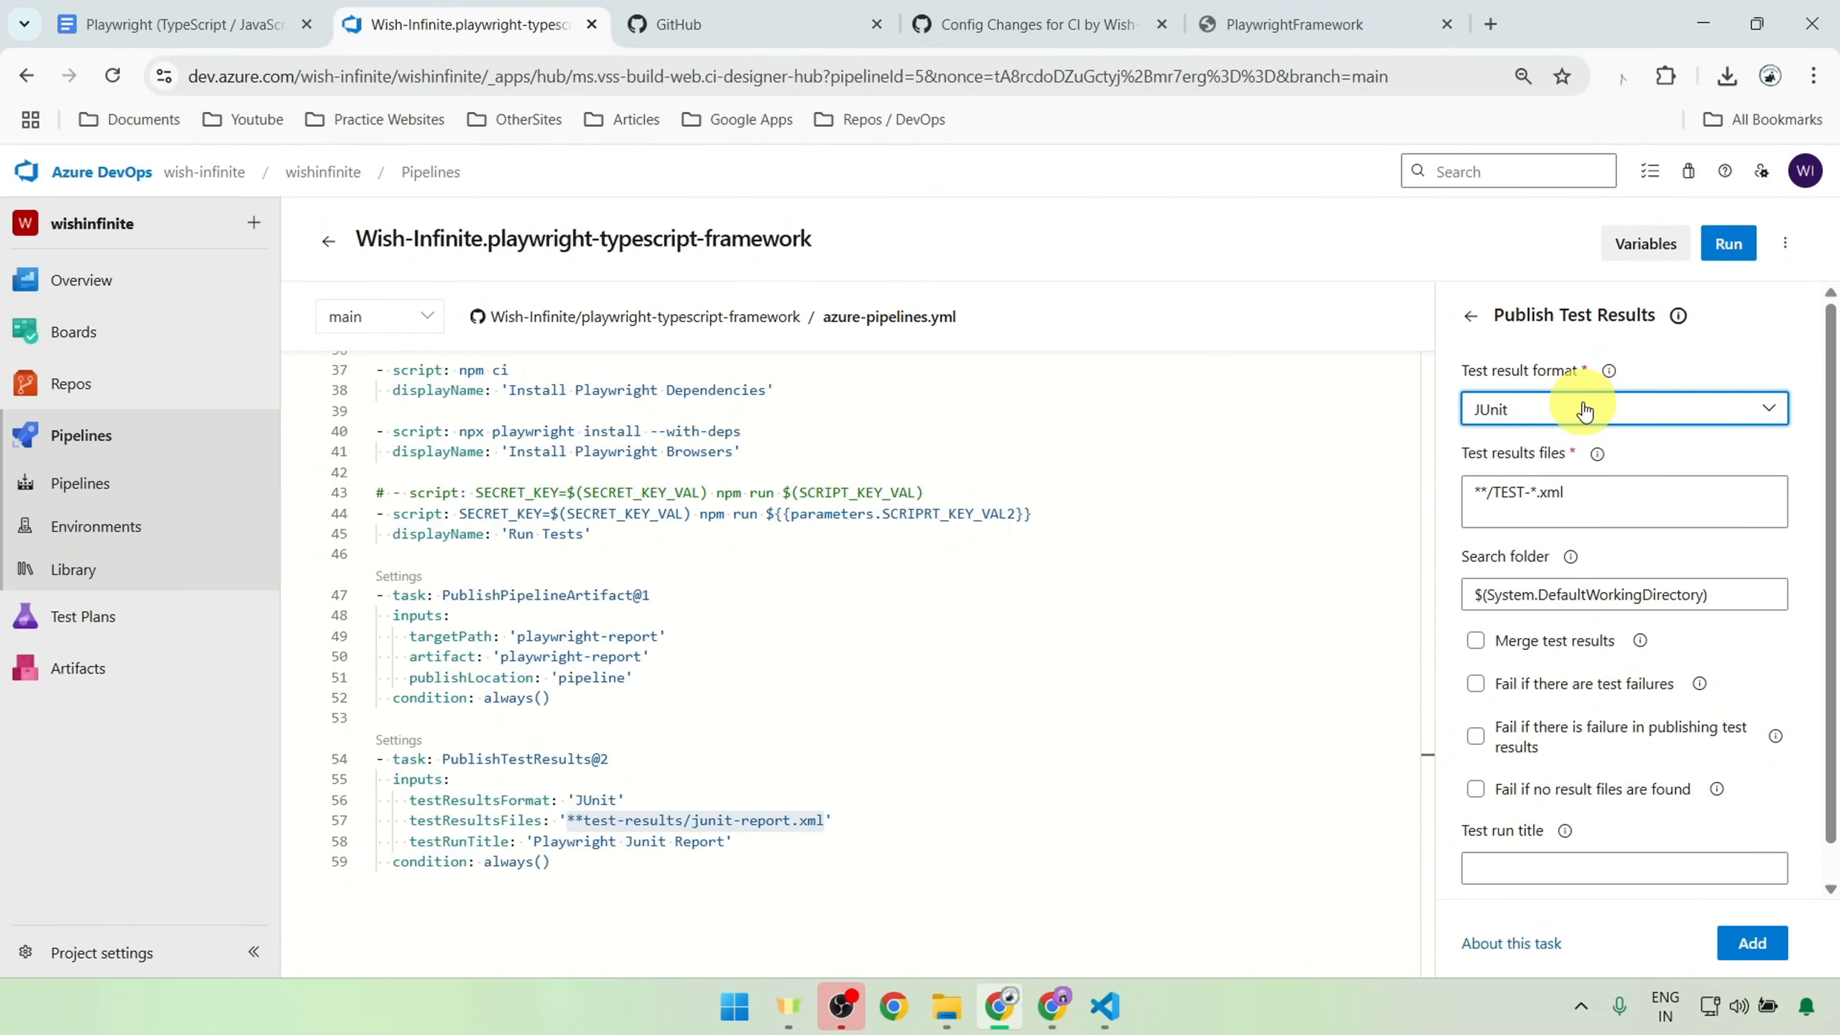
left_click(1471, 316)
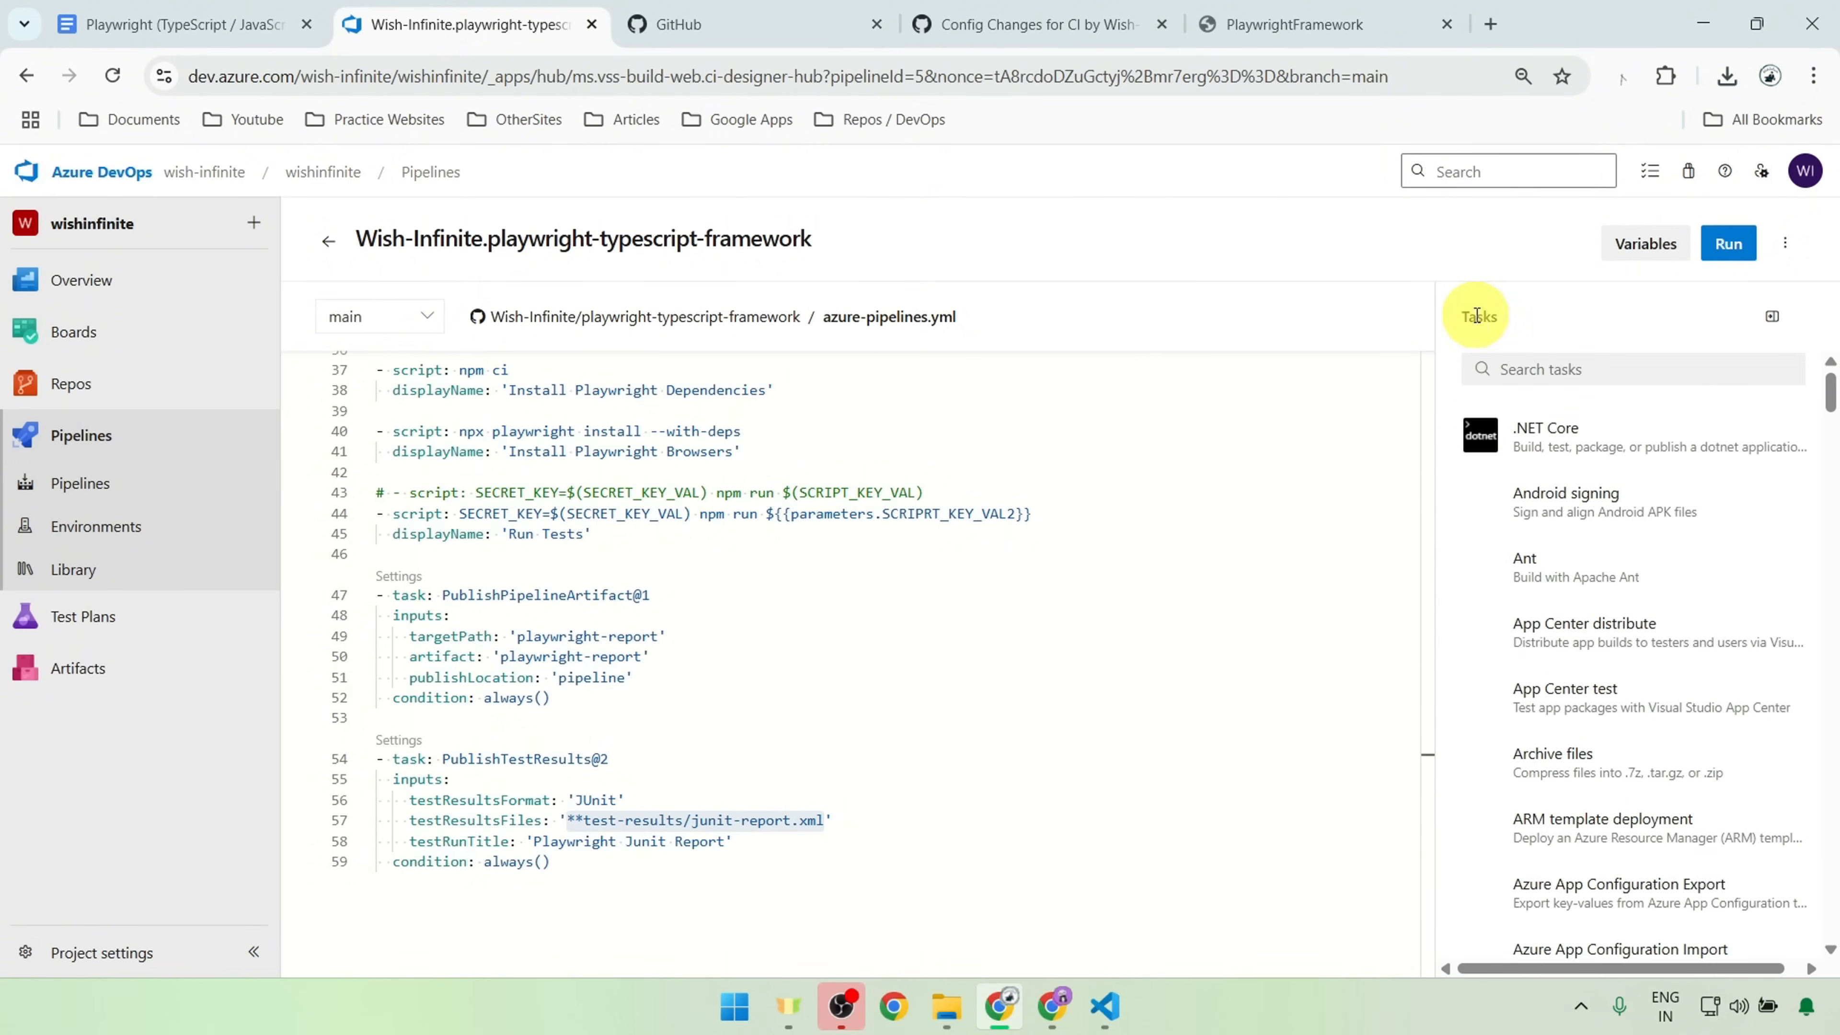
Step: Examine the condition and the testResultsFormat value of the PublishTestResults@2 task
left_click_drag(625, 856, 378, 859)
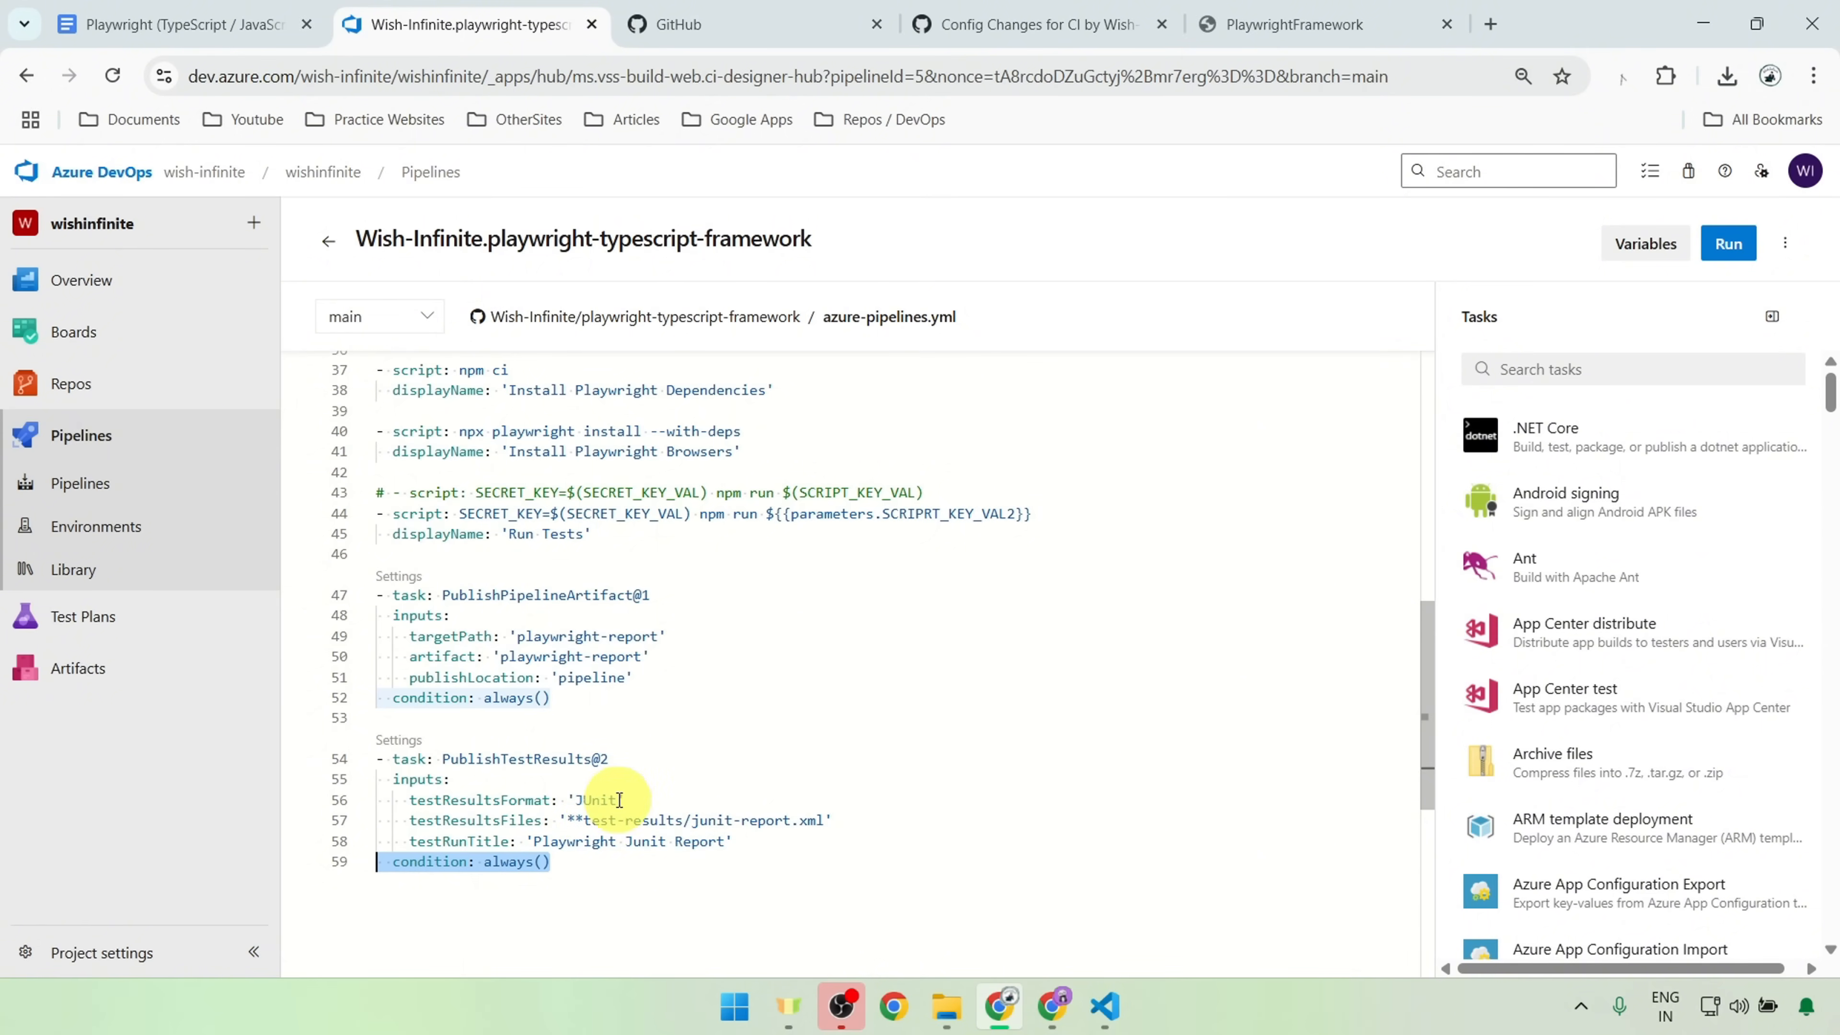
left_click(591, 799)
double_click(591, 799)
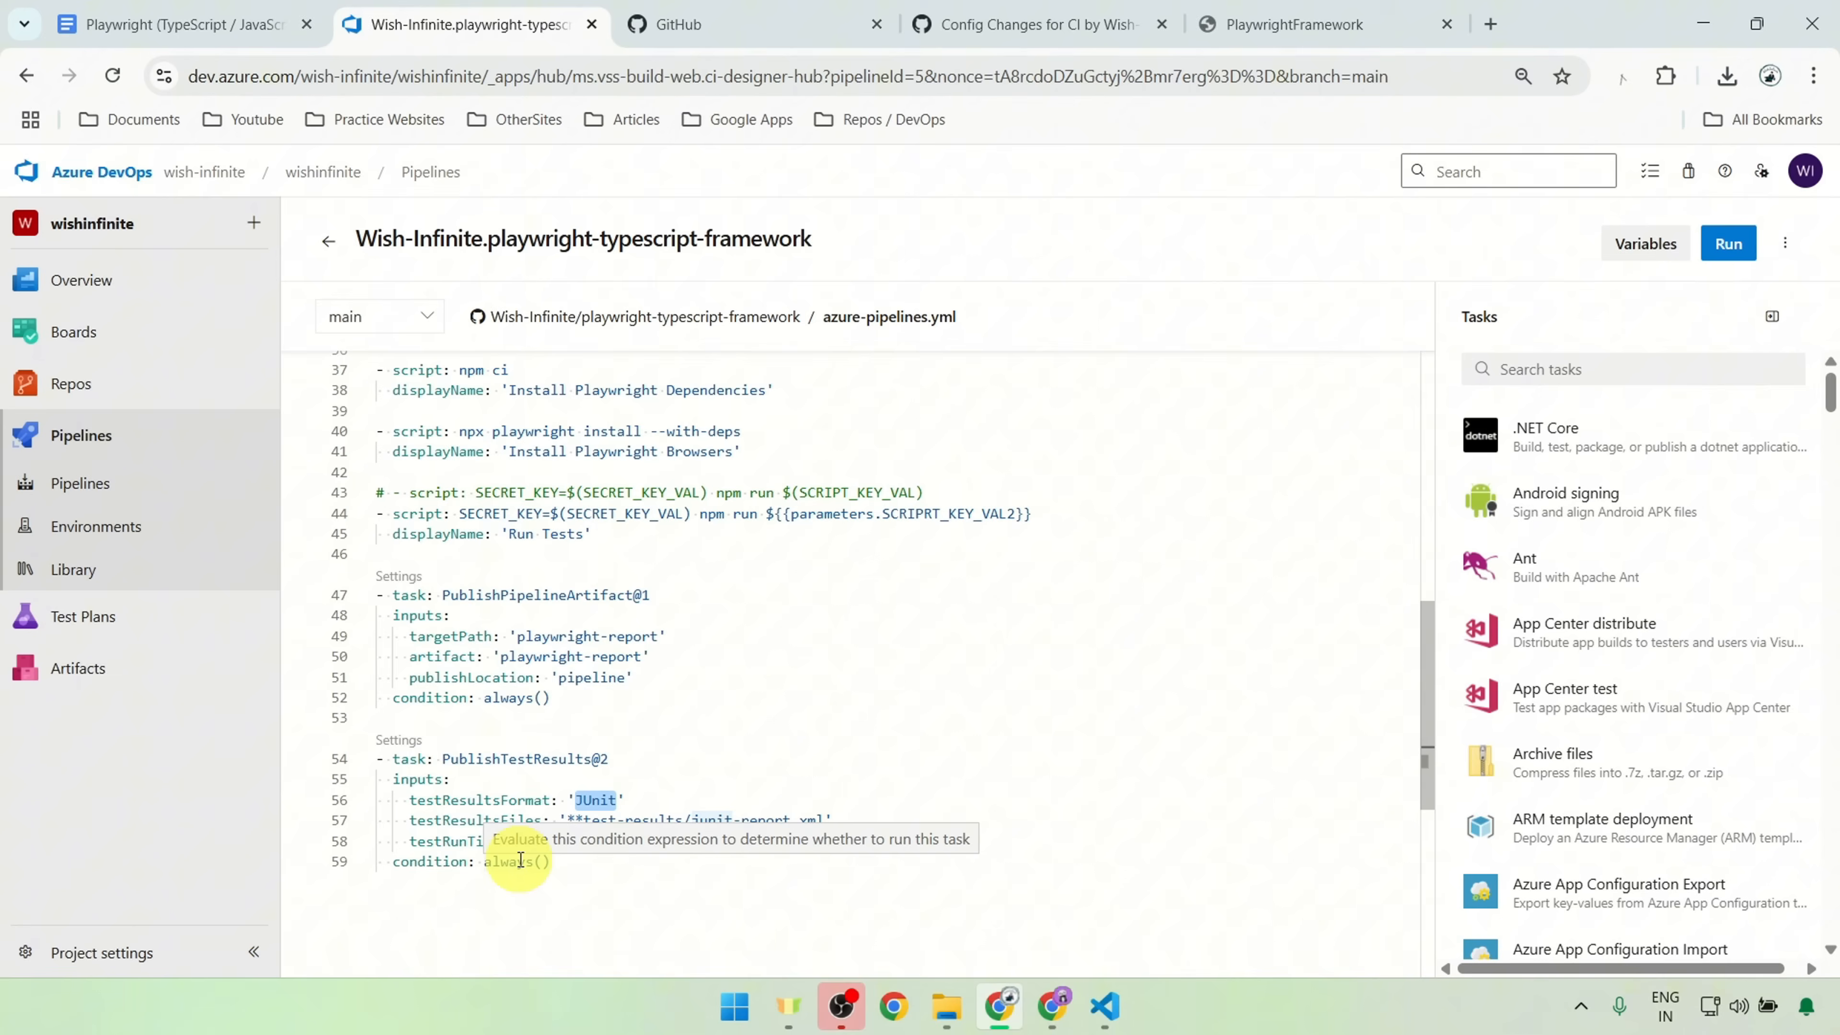
Step: Review the main branch trigger and the commented-out schedules block at the start of azure-pipelines.yml
scroll(898, 679, "up", 1)
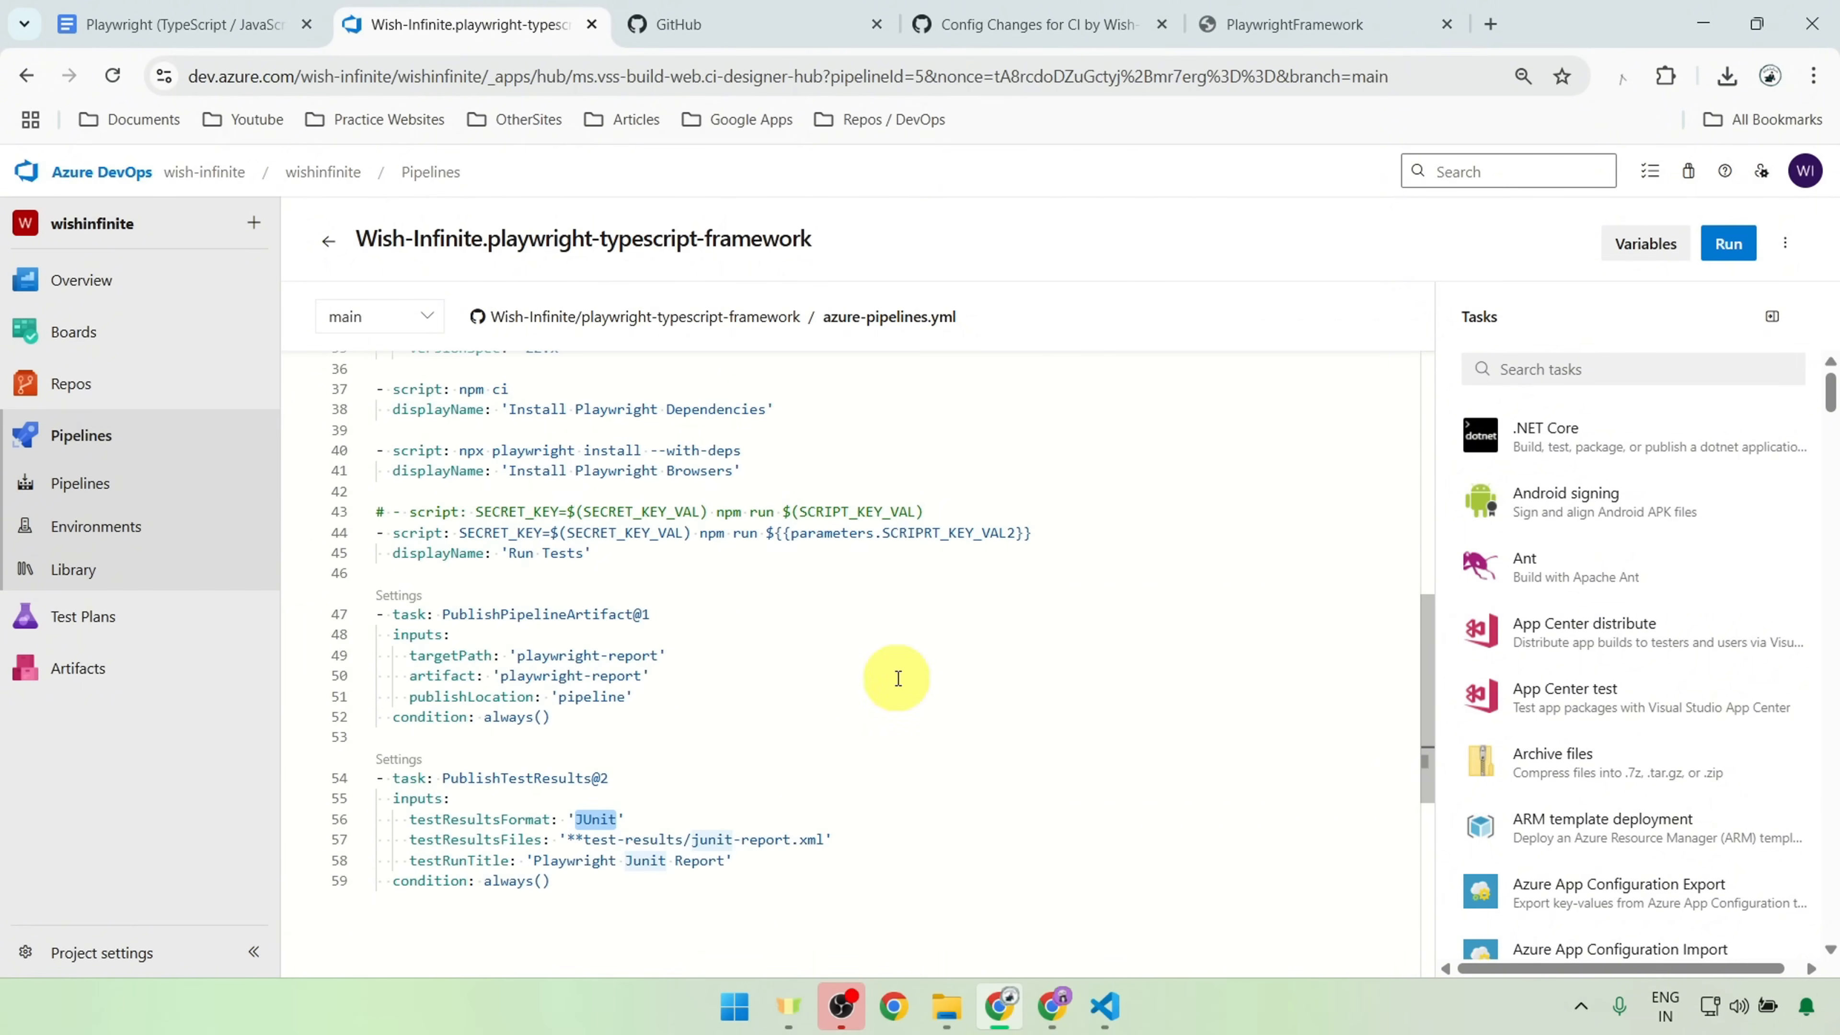
scroll(809, 552, "up", 3)
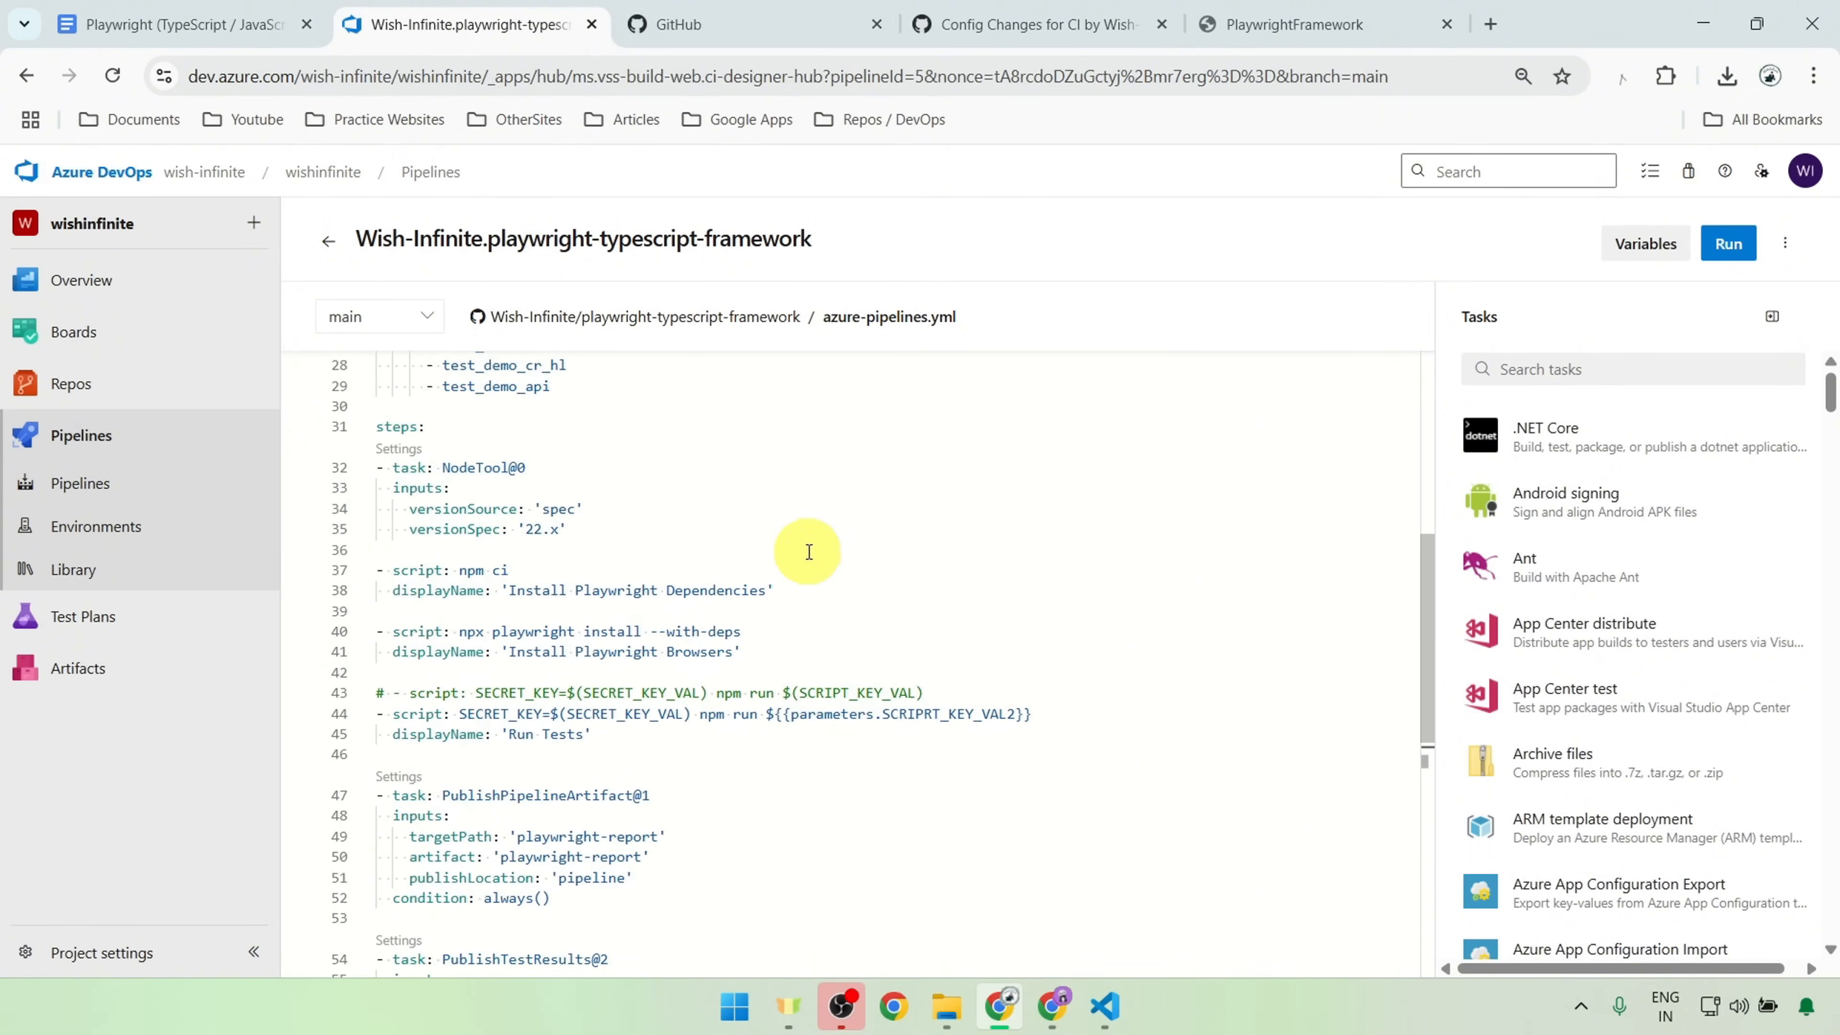
scroll(809, 552, "up", 9)
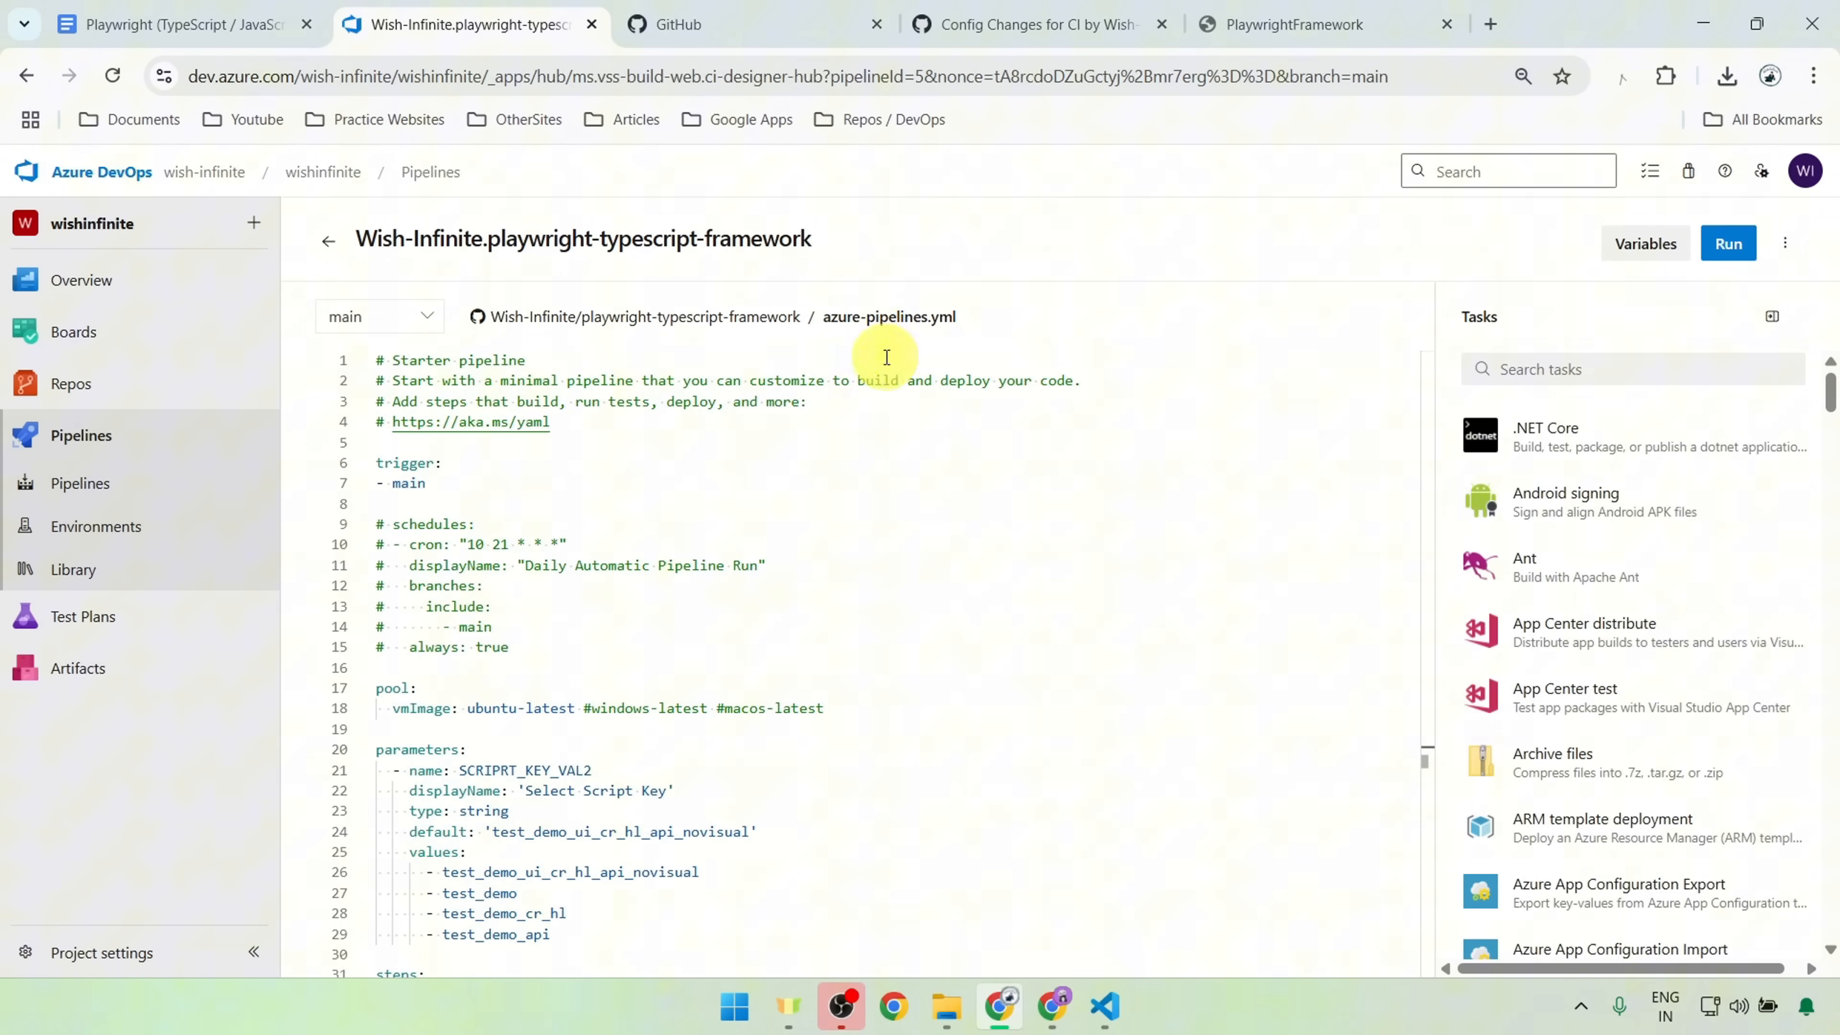
left_click_drag(524, 645, 317, 508)
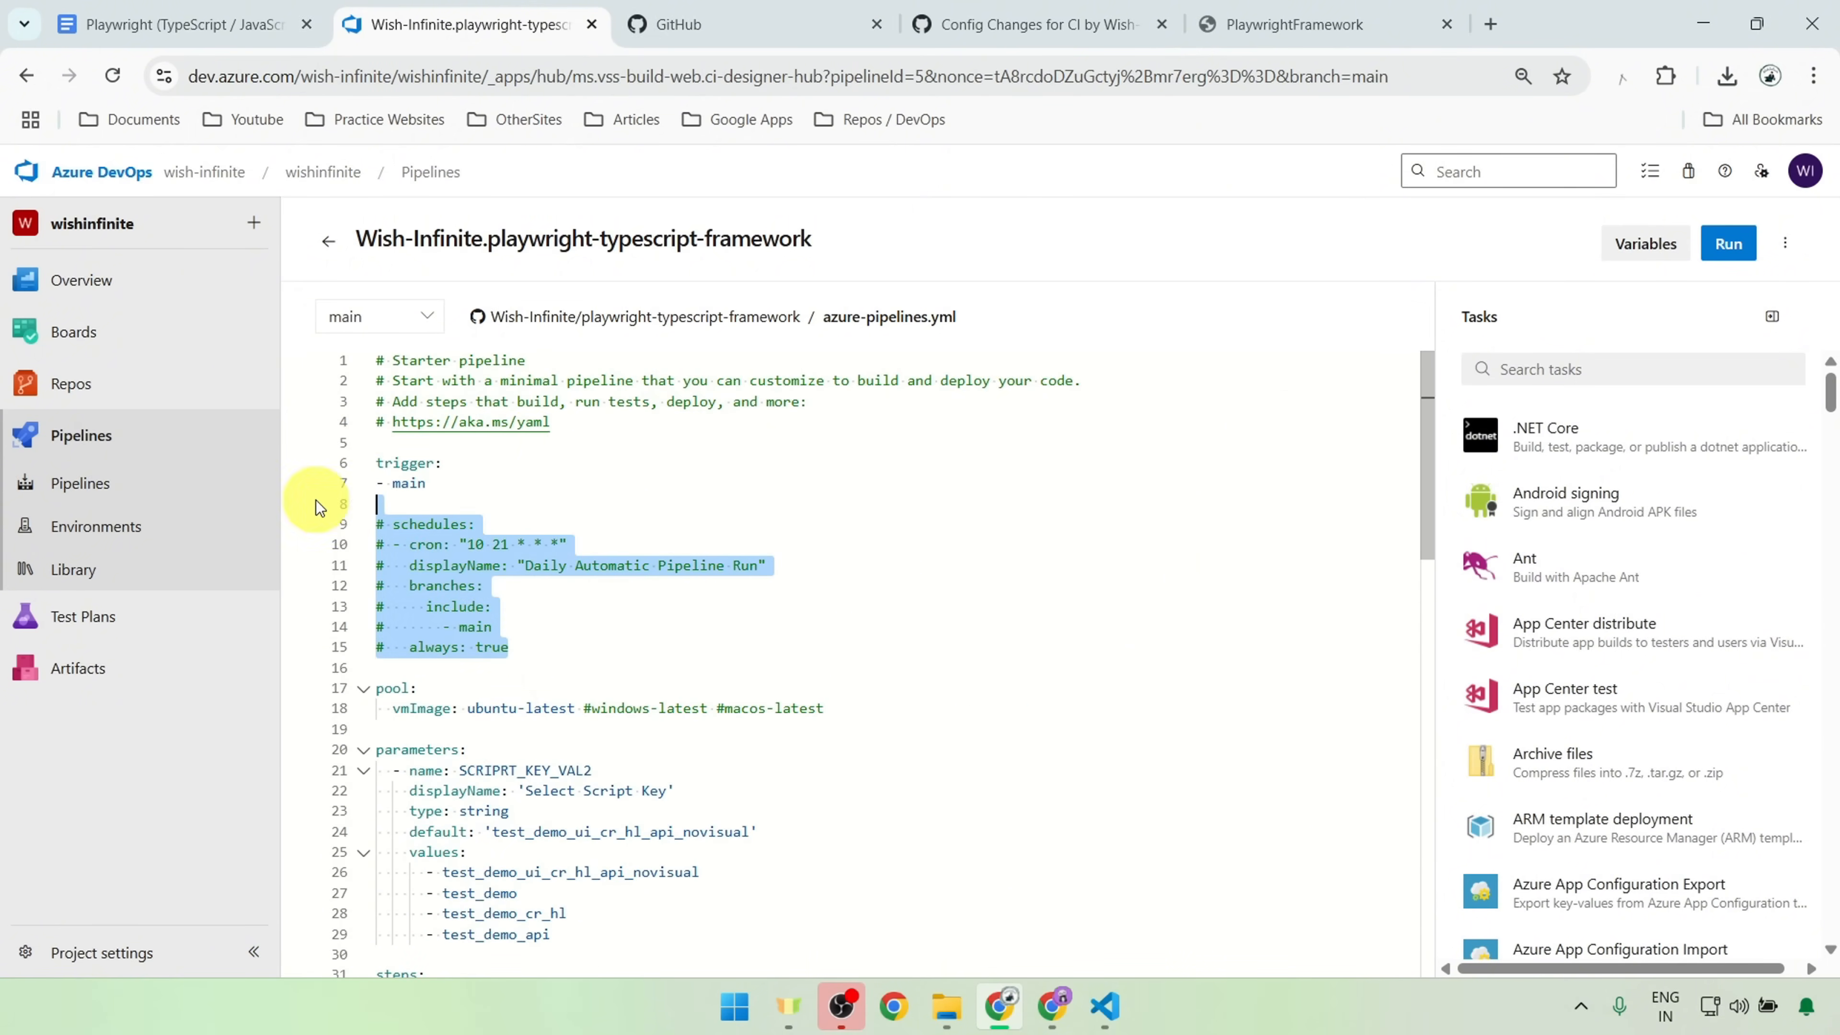
left_click(472, 480)
left_click_drag(480, 478, 341, 455)
left_click(466, 584)
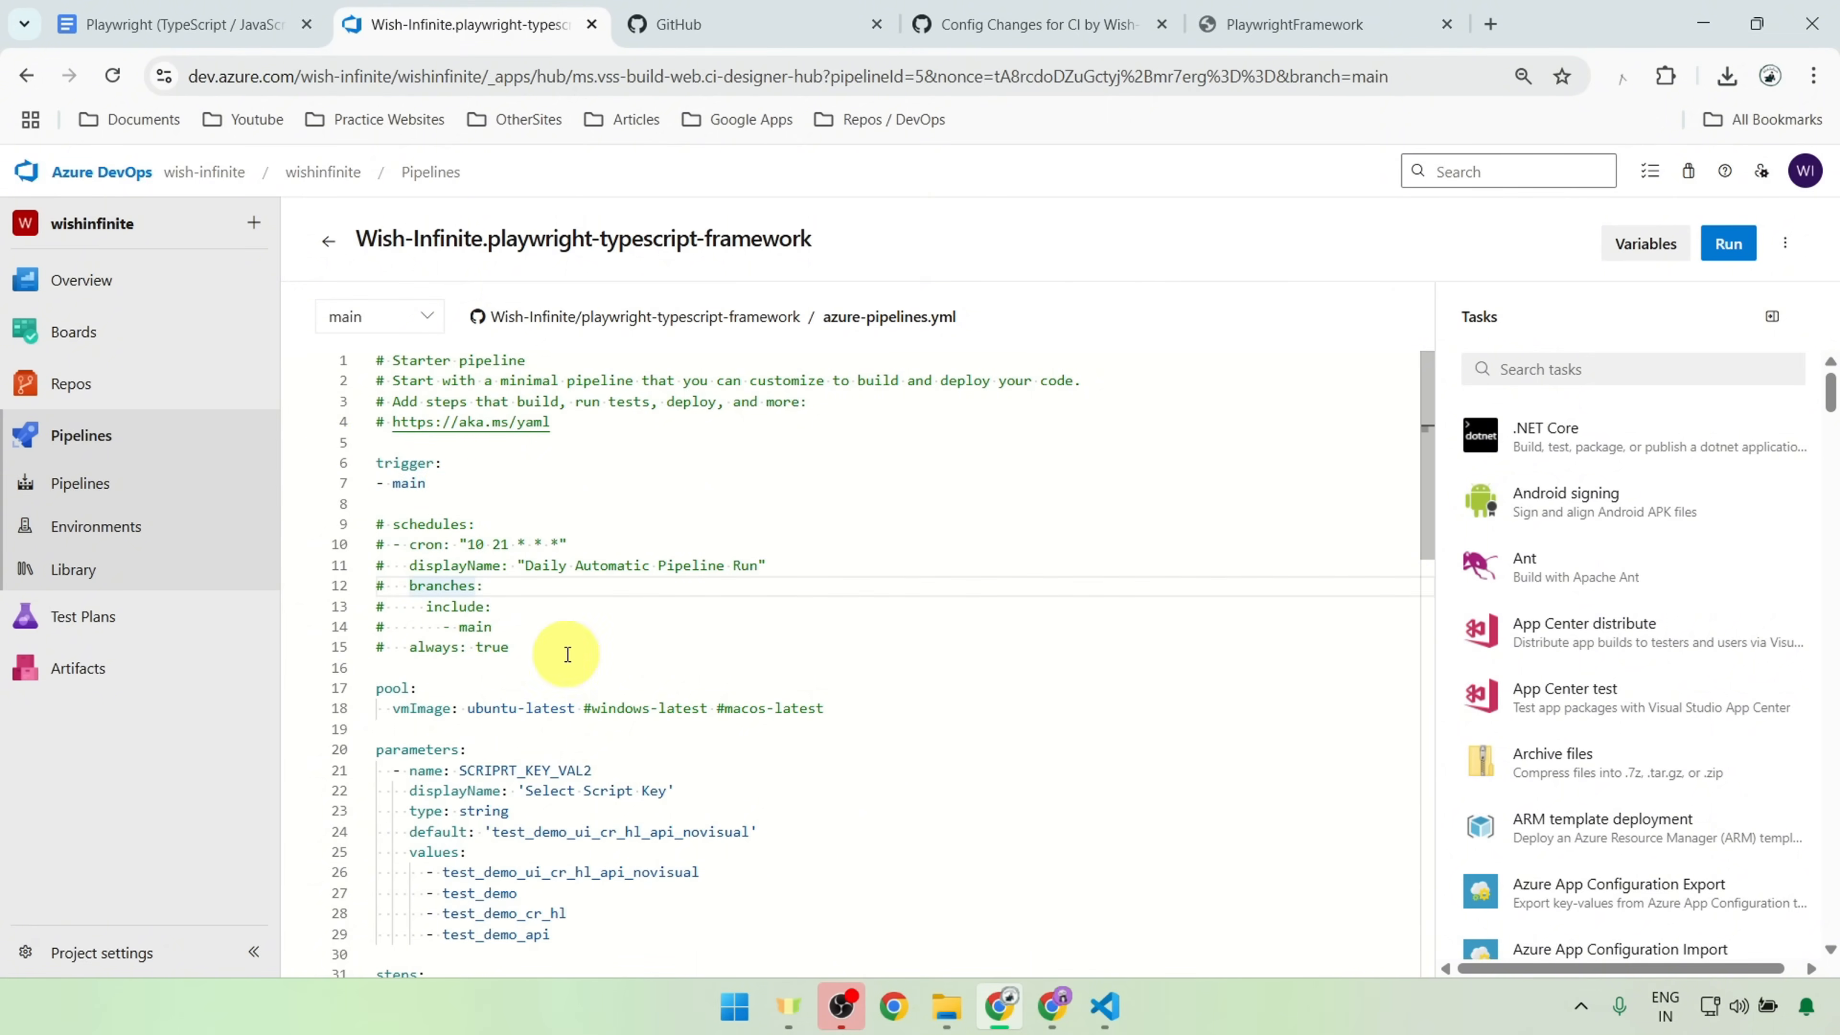
Step: Examine the cron expression and displayName line within the commented-out schedules block
left_click_drag(568, 654, 378, 524)
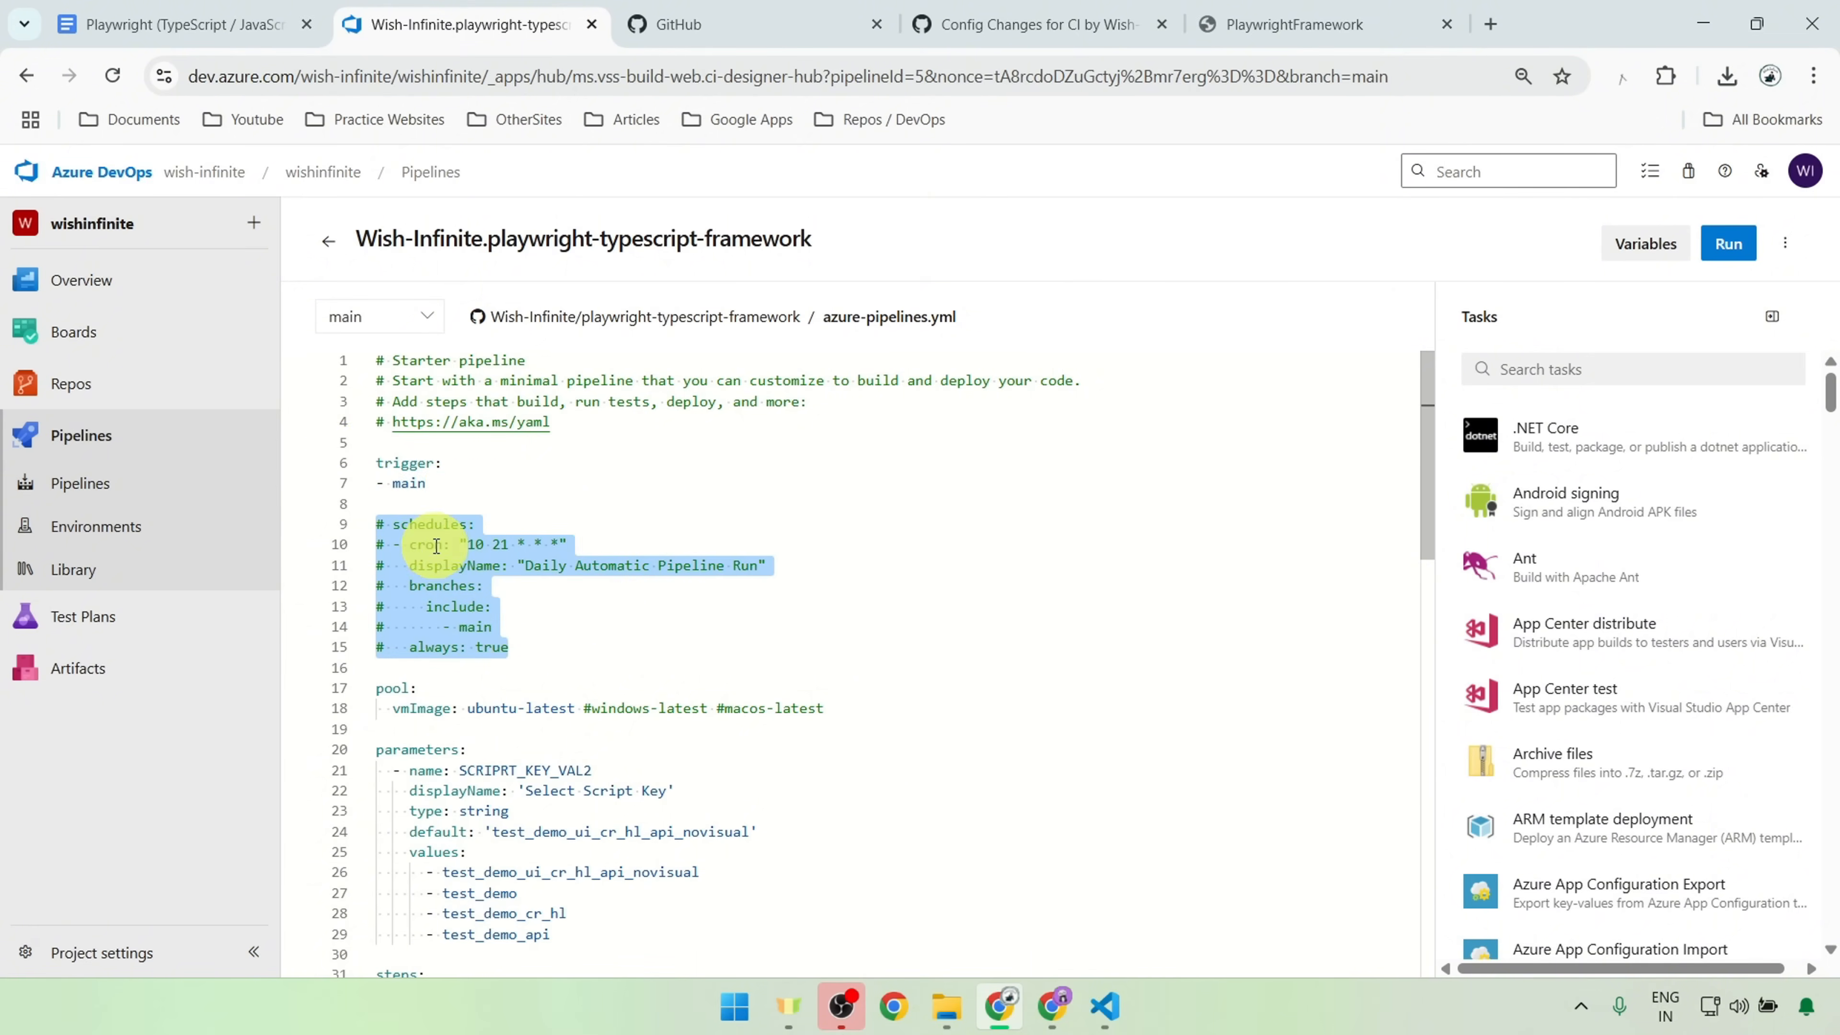
double_click(429, 544)
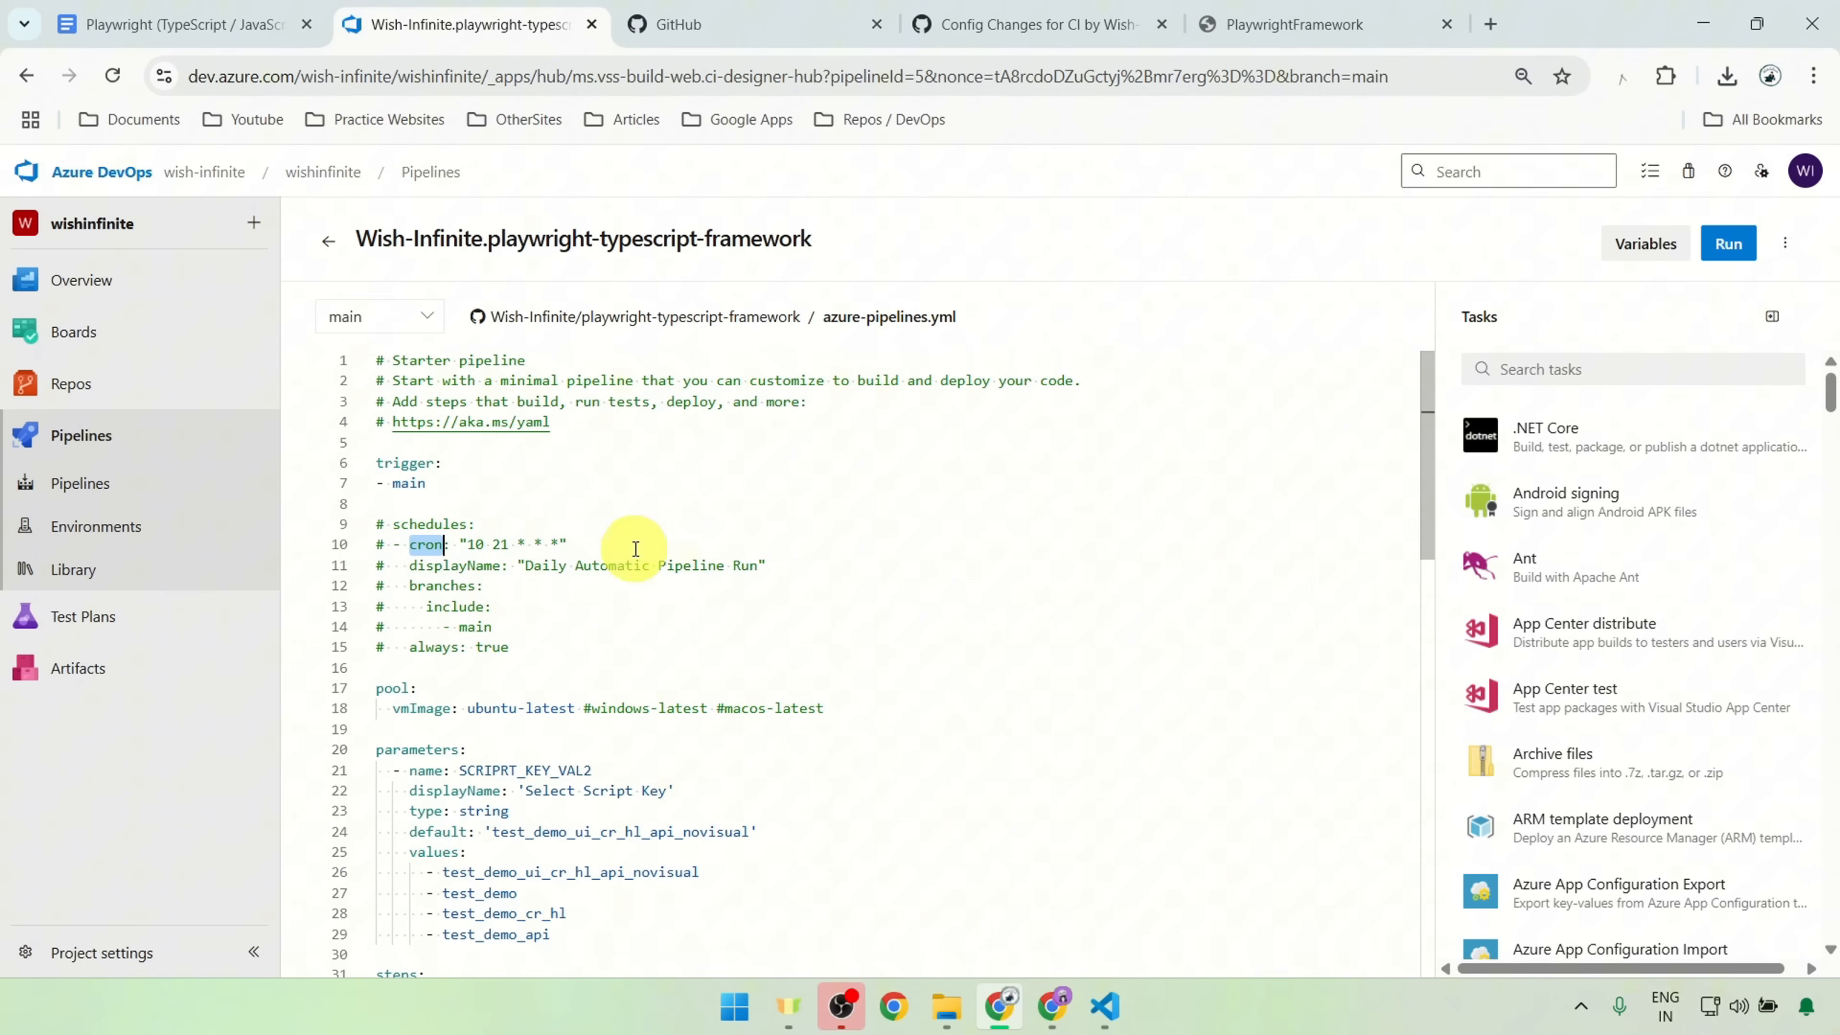
left_click_drag(468, 544, 719, 540)
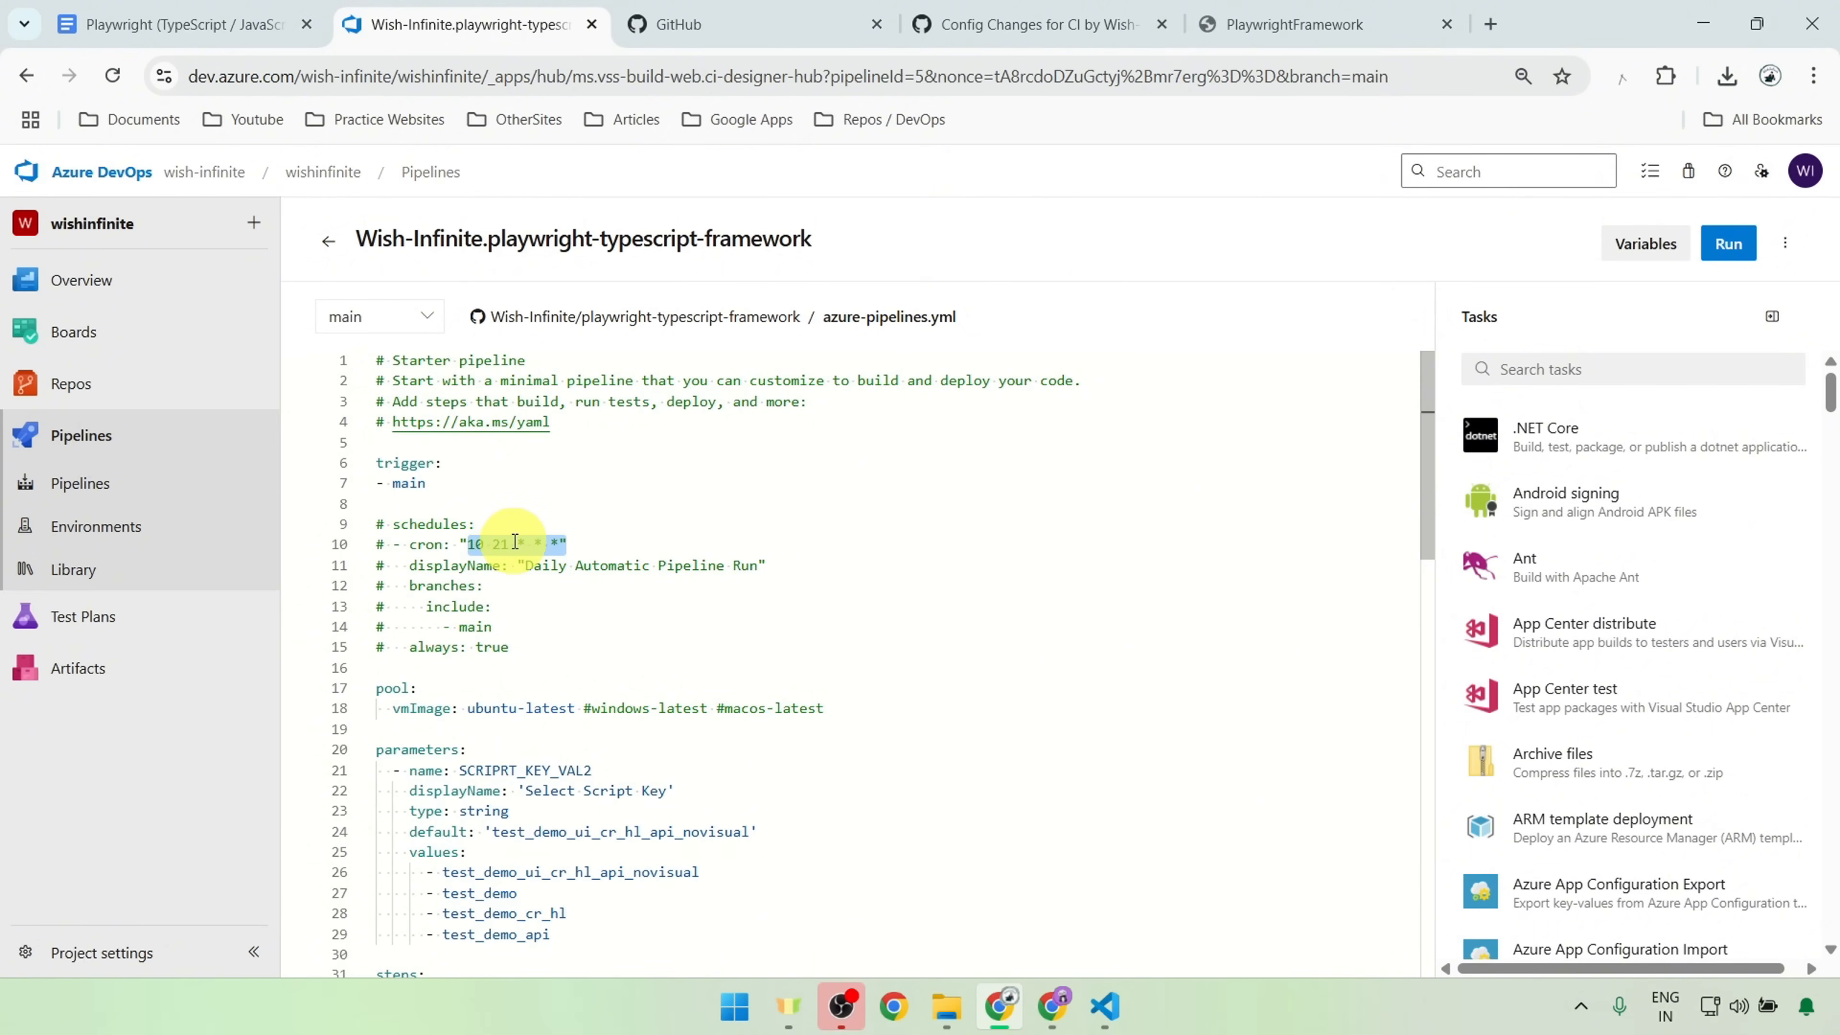
double_click(434, 566)
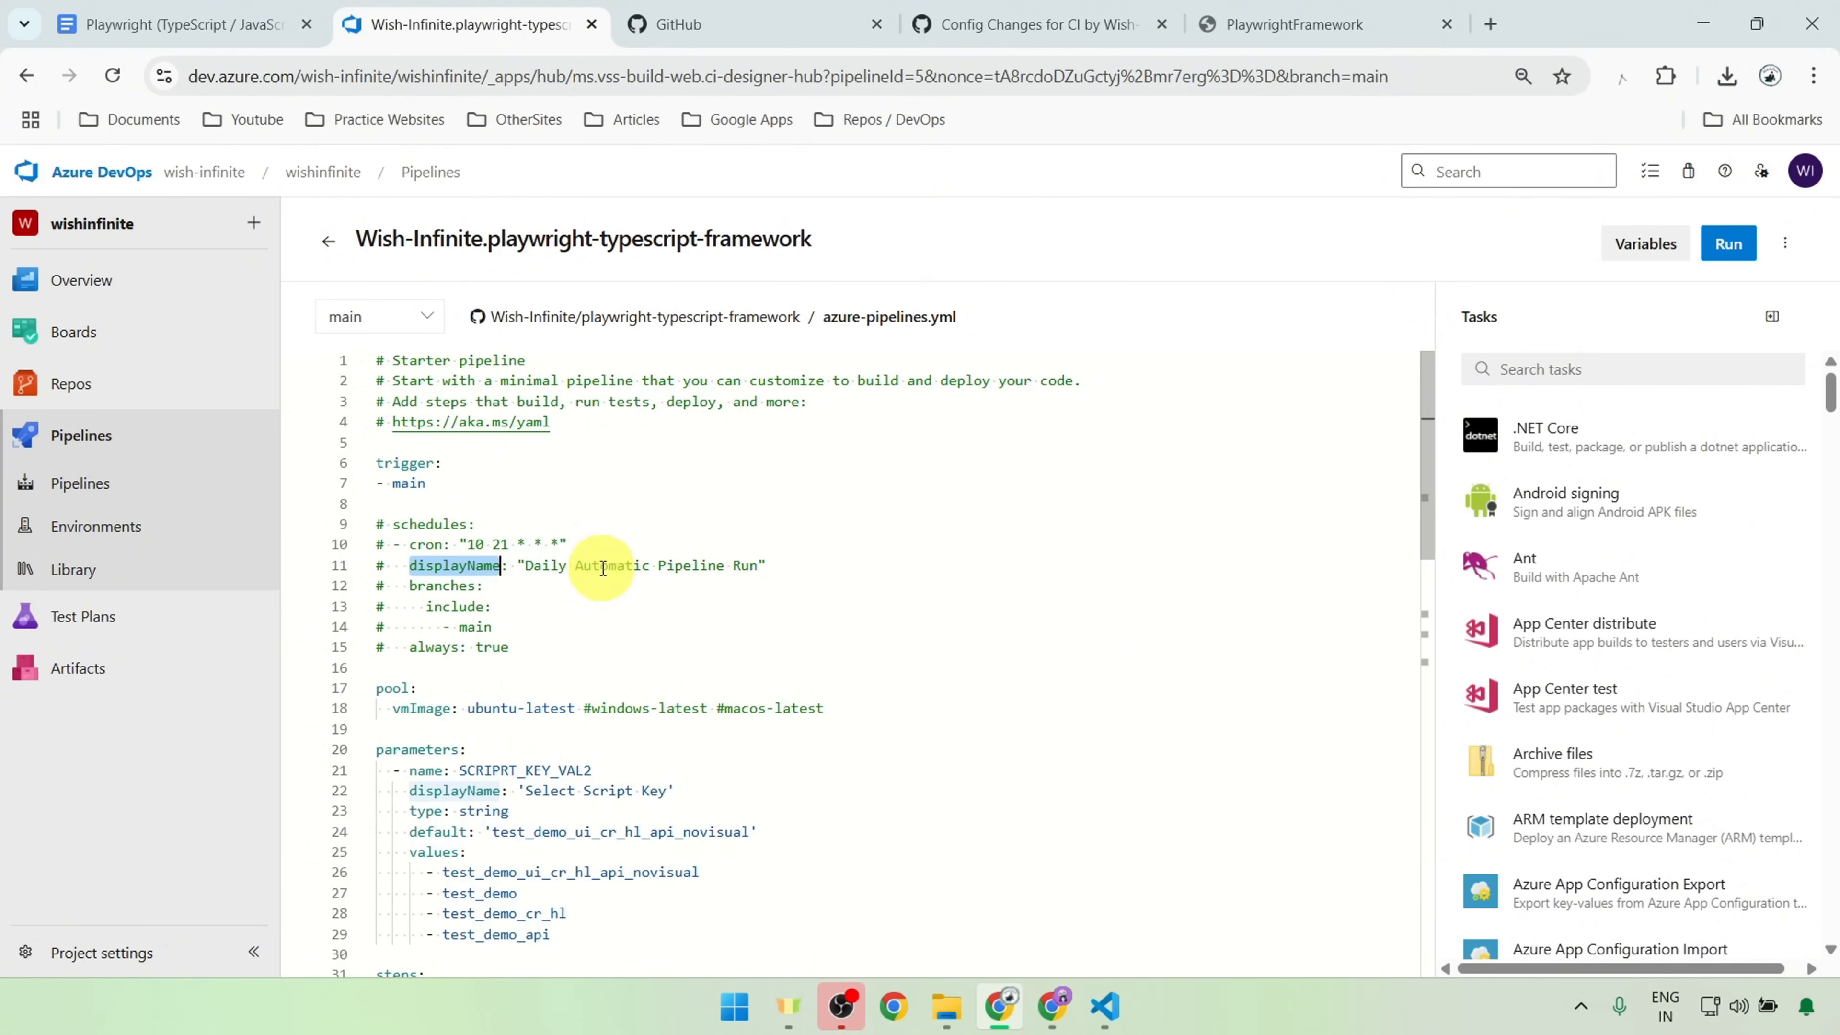
left_click_drag(830, 572, 407, 565)
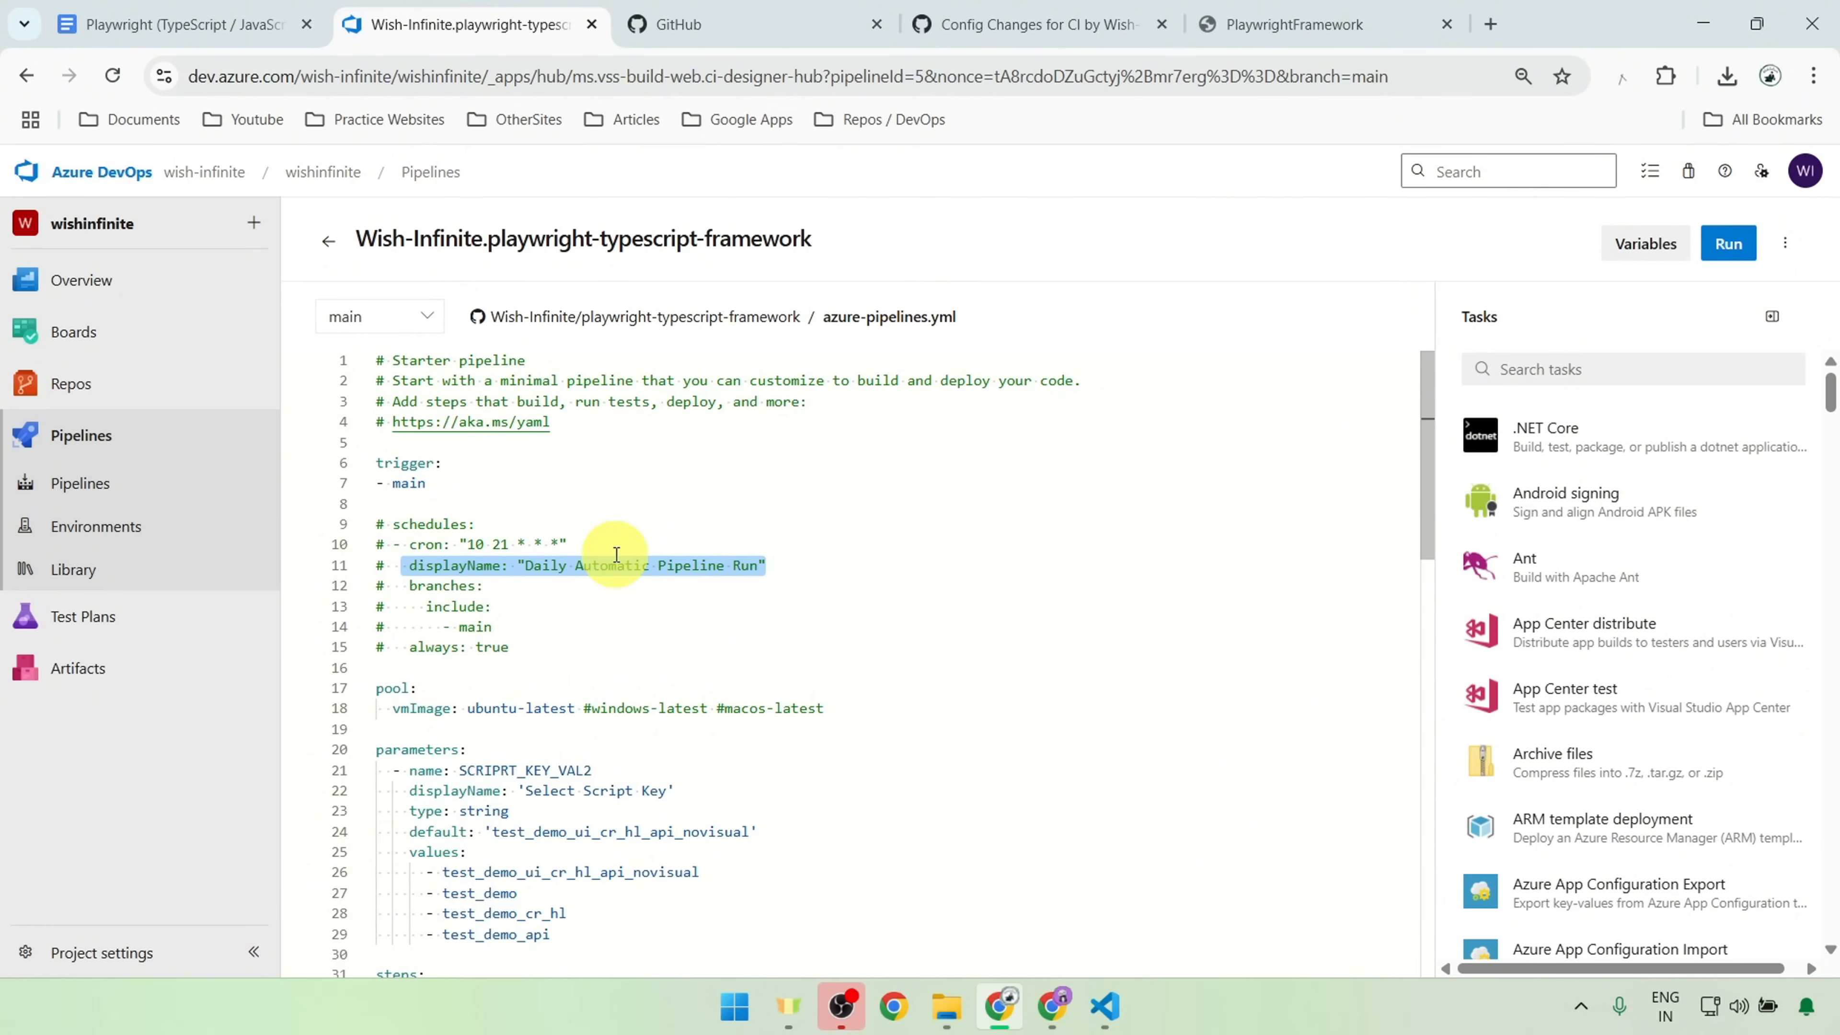
Step: Examine the branches, include and always lines, plus the cron values, in the commented-out schedules block
left_click(426, 587)
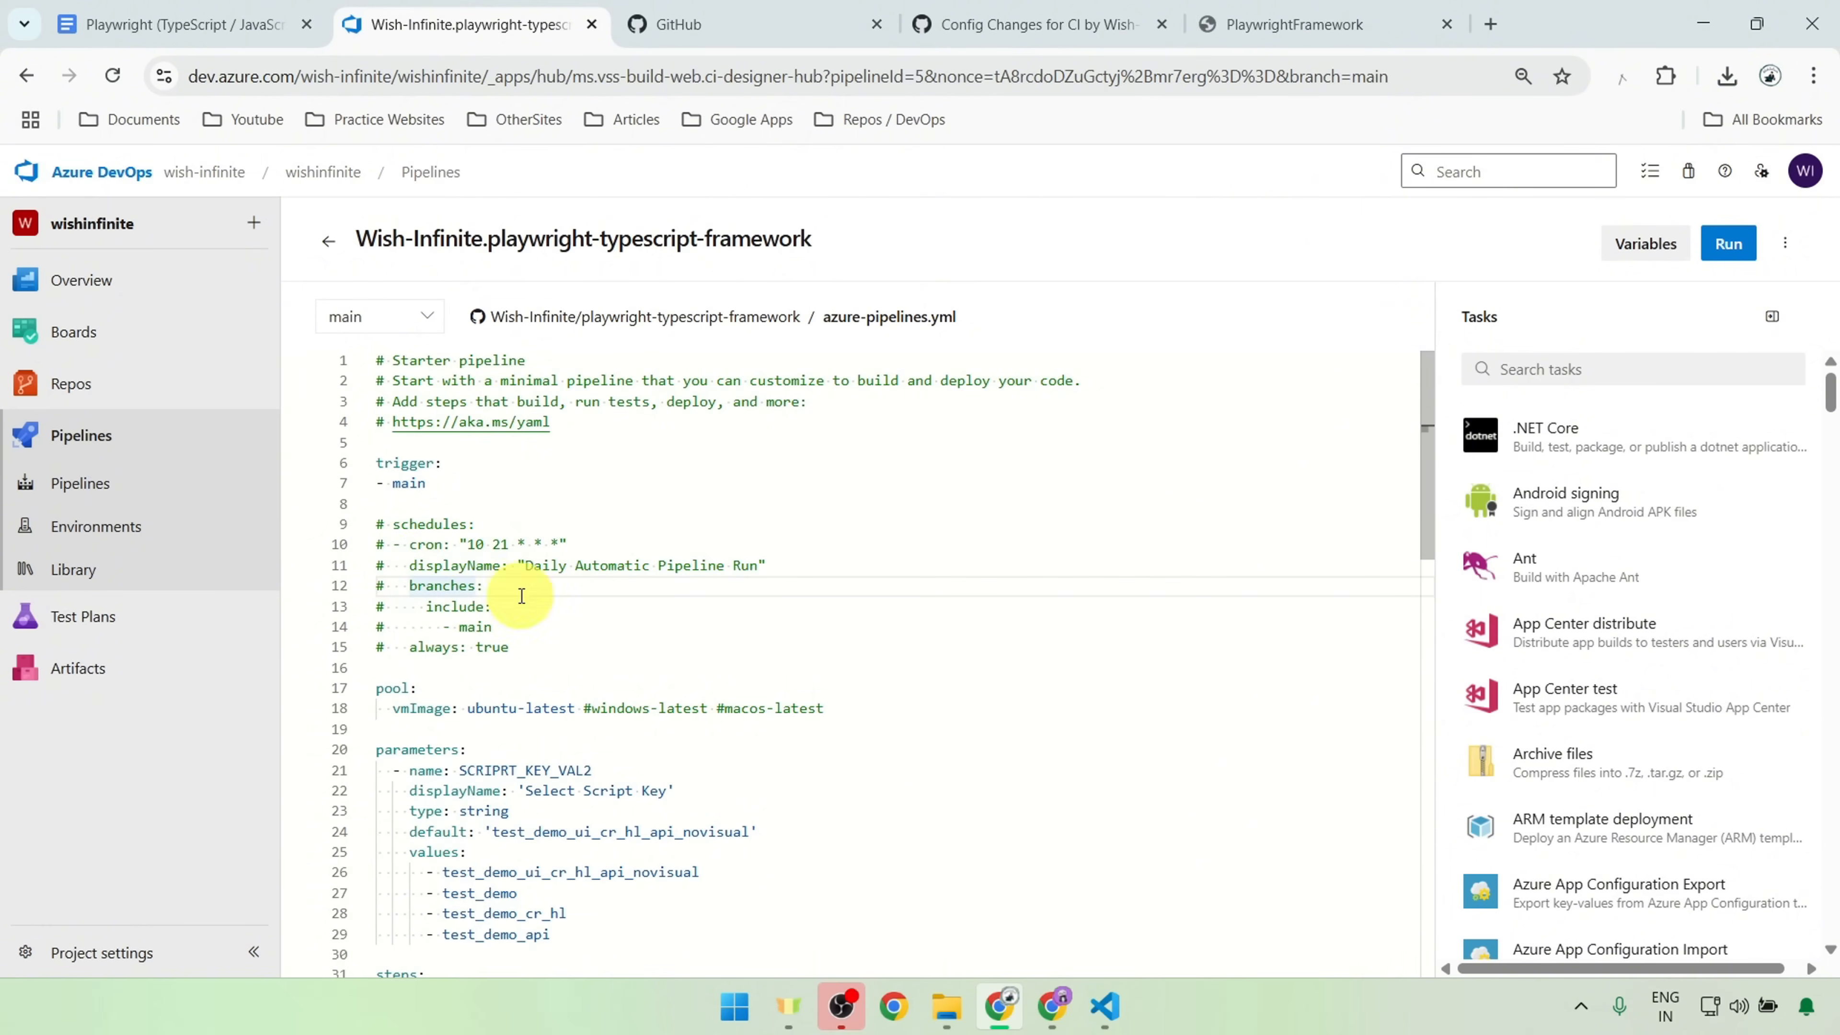
double_click(475, 627)
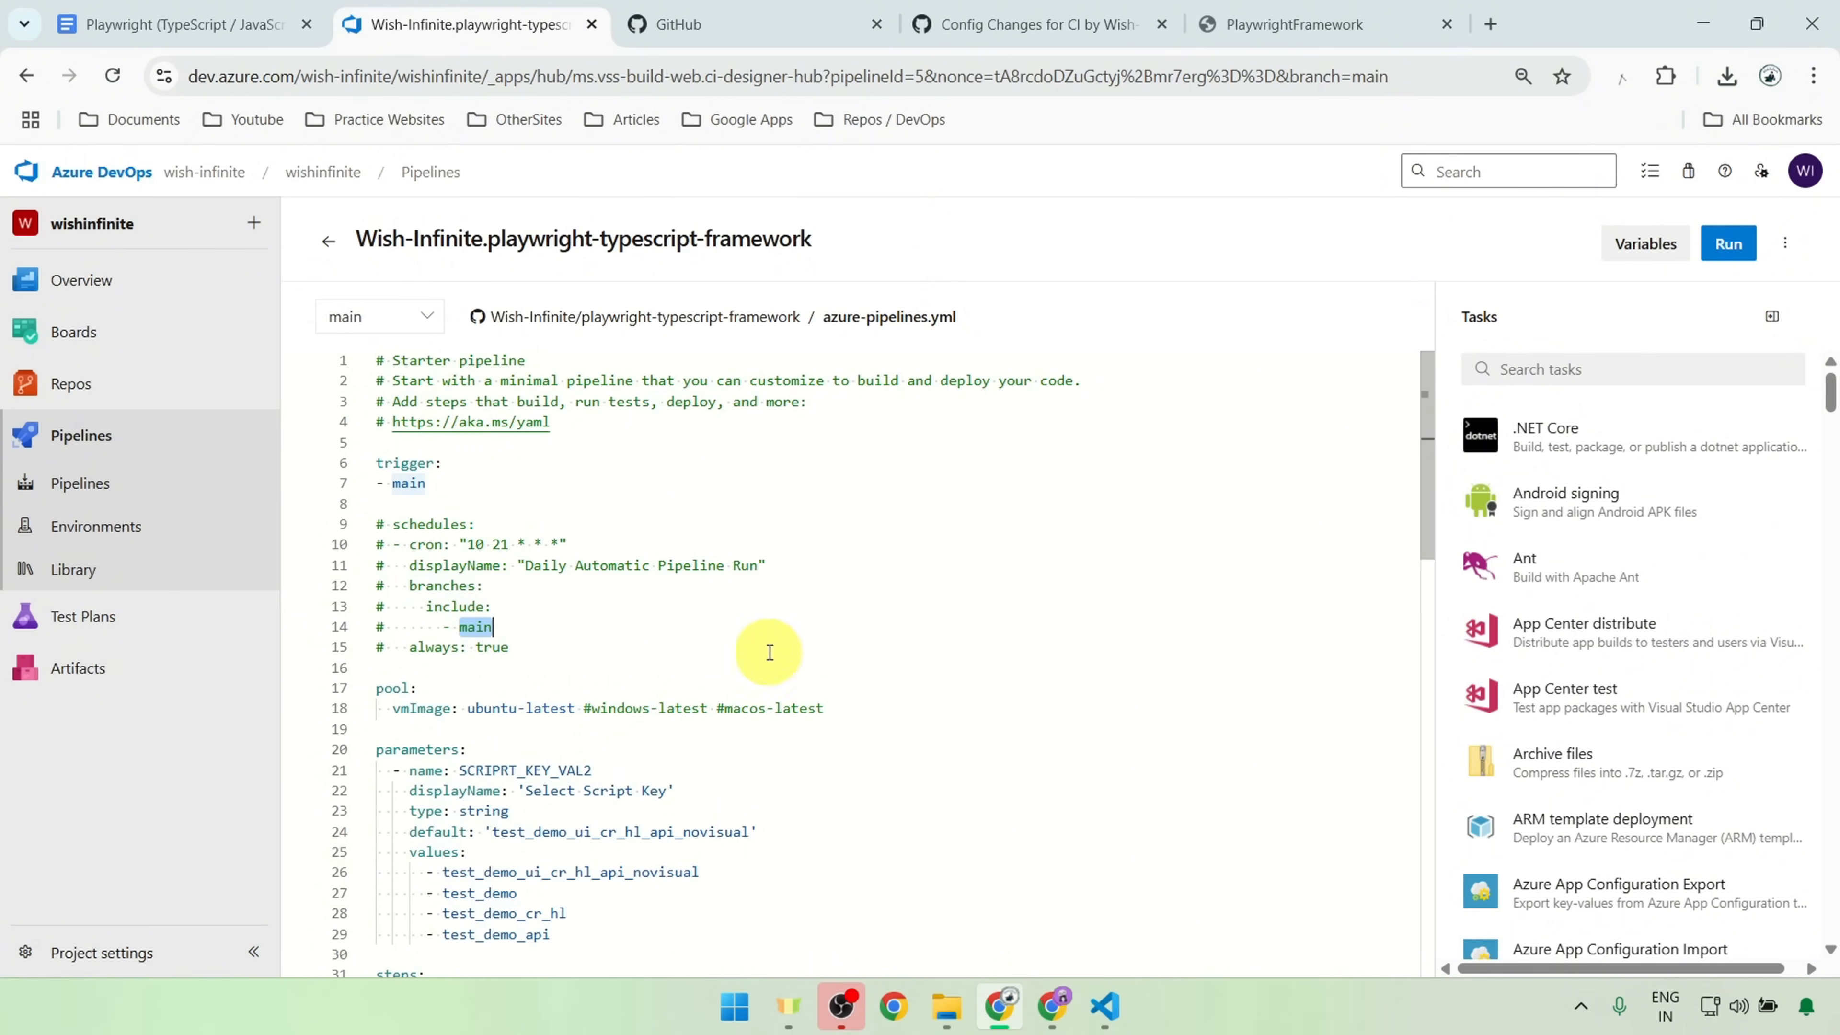
left_click(397, 647)
left_click_drag(397, 647, 584, 636)
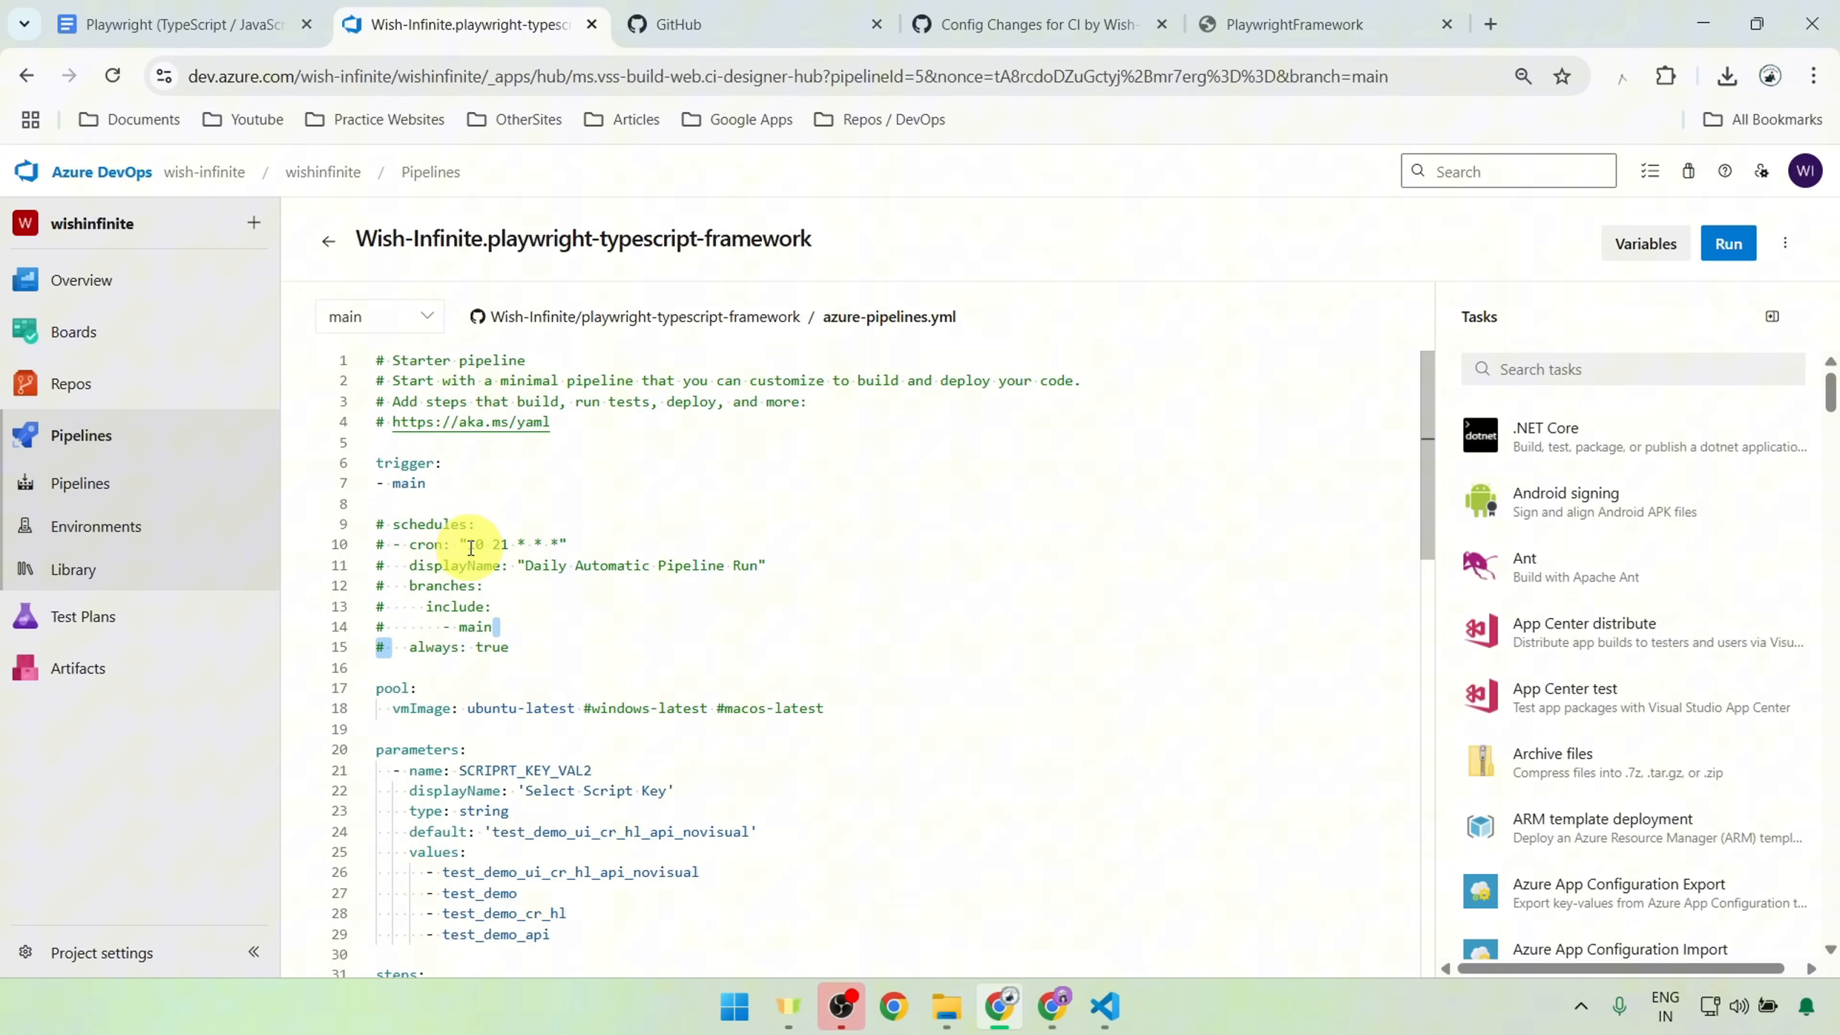
left_click_drag(468, 545, 530, 544)
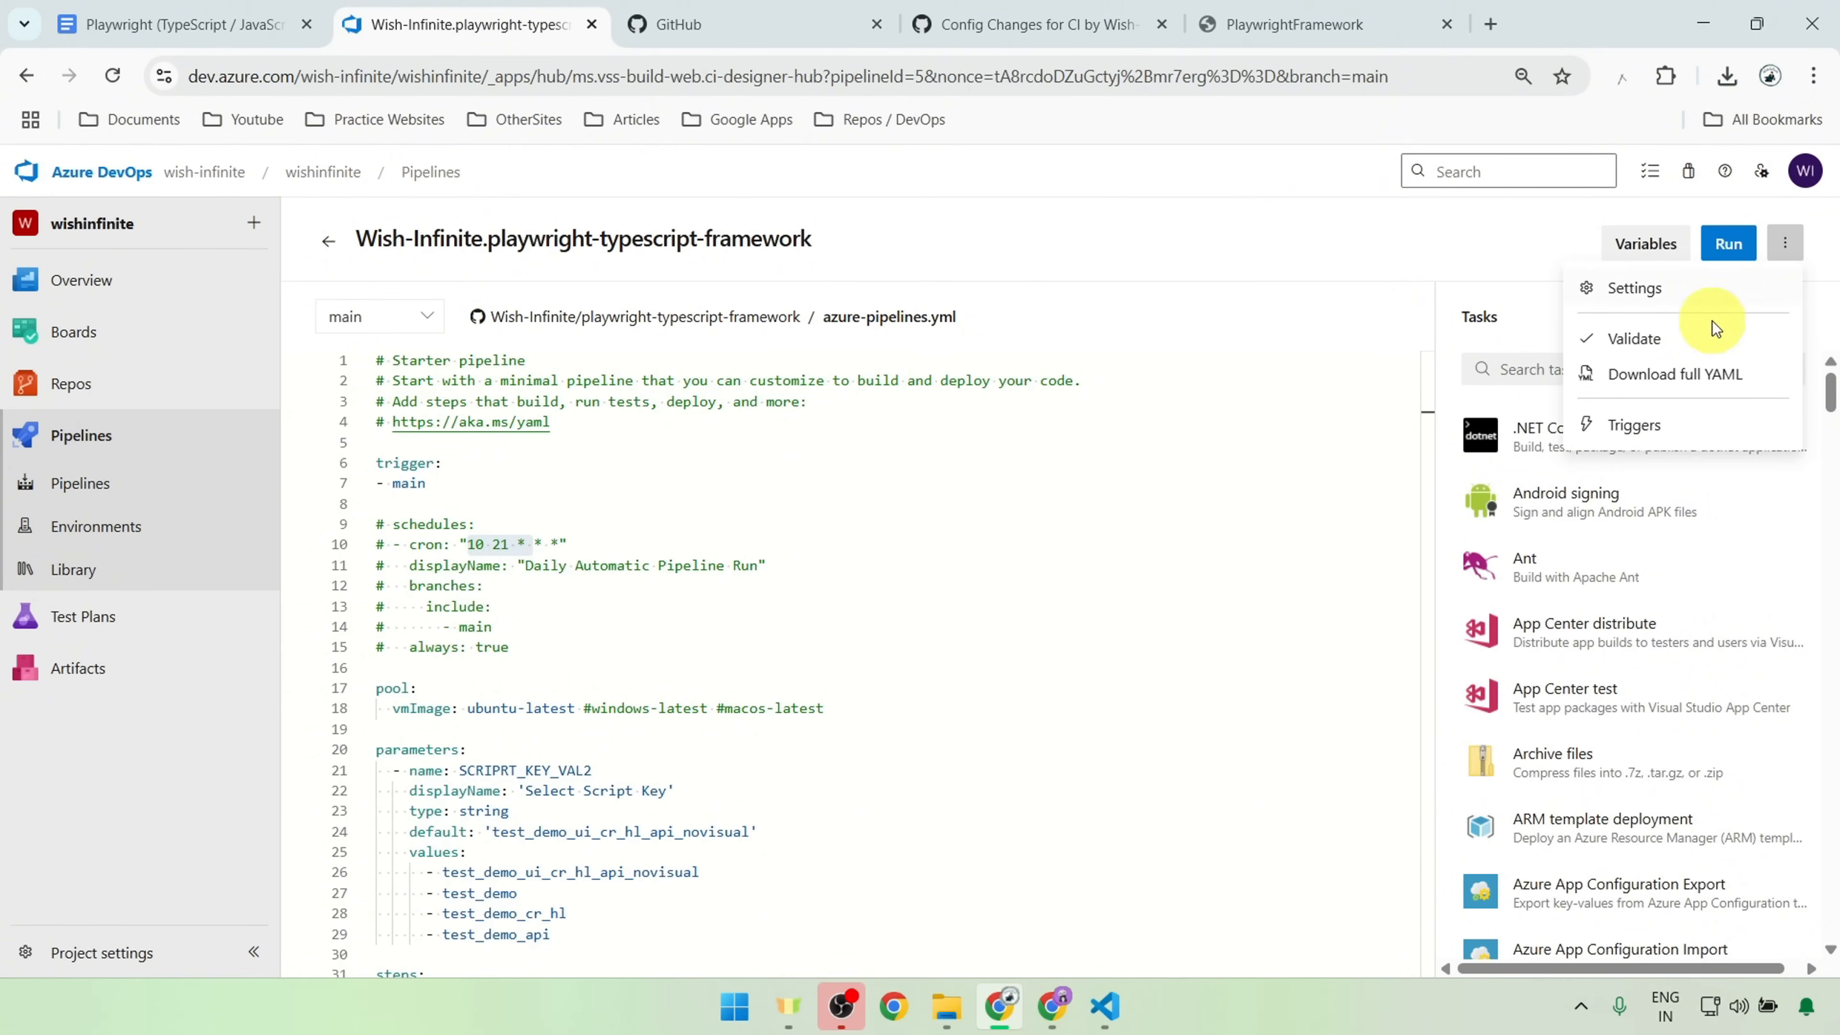
Step: Open the pipeline's triggers and examine the scheduled trigger's days, time, source-change option and branch filter
left_click(1639, 420)
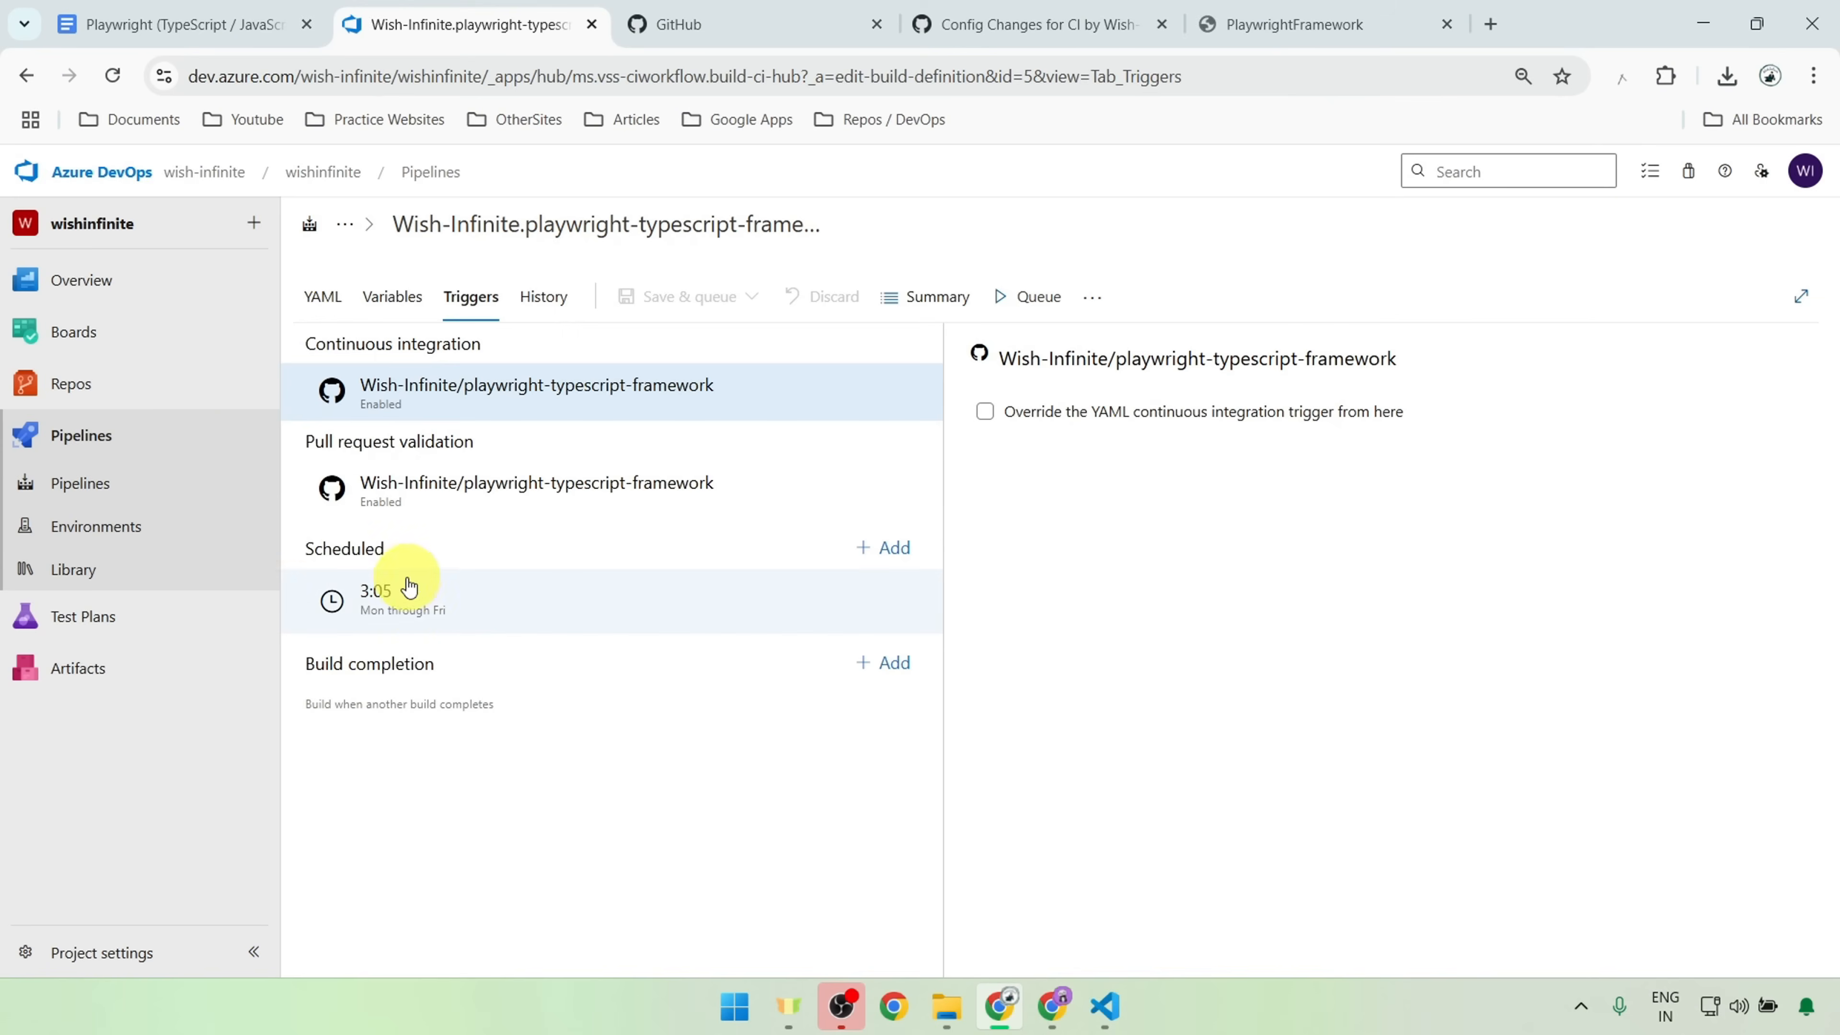
left_click(426, 612)
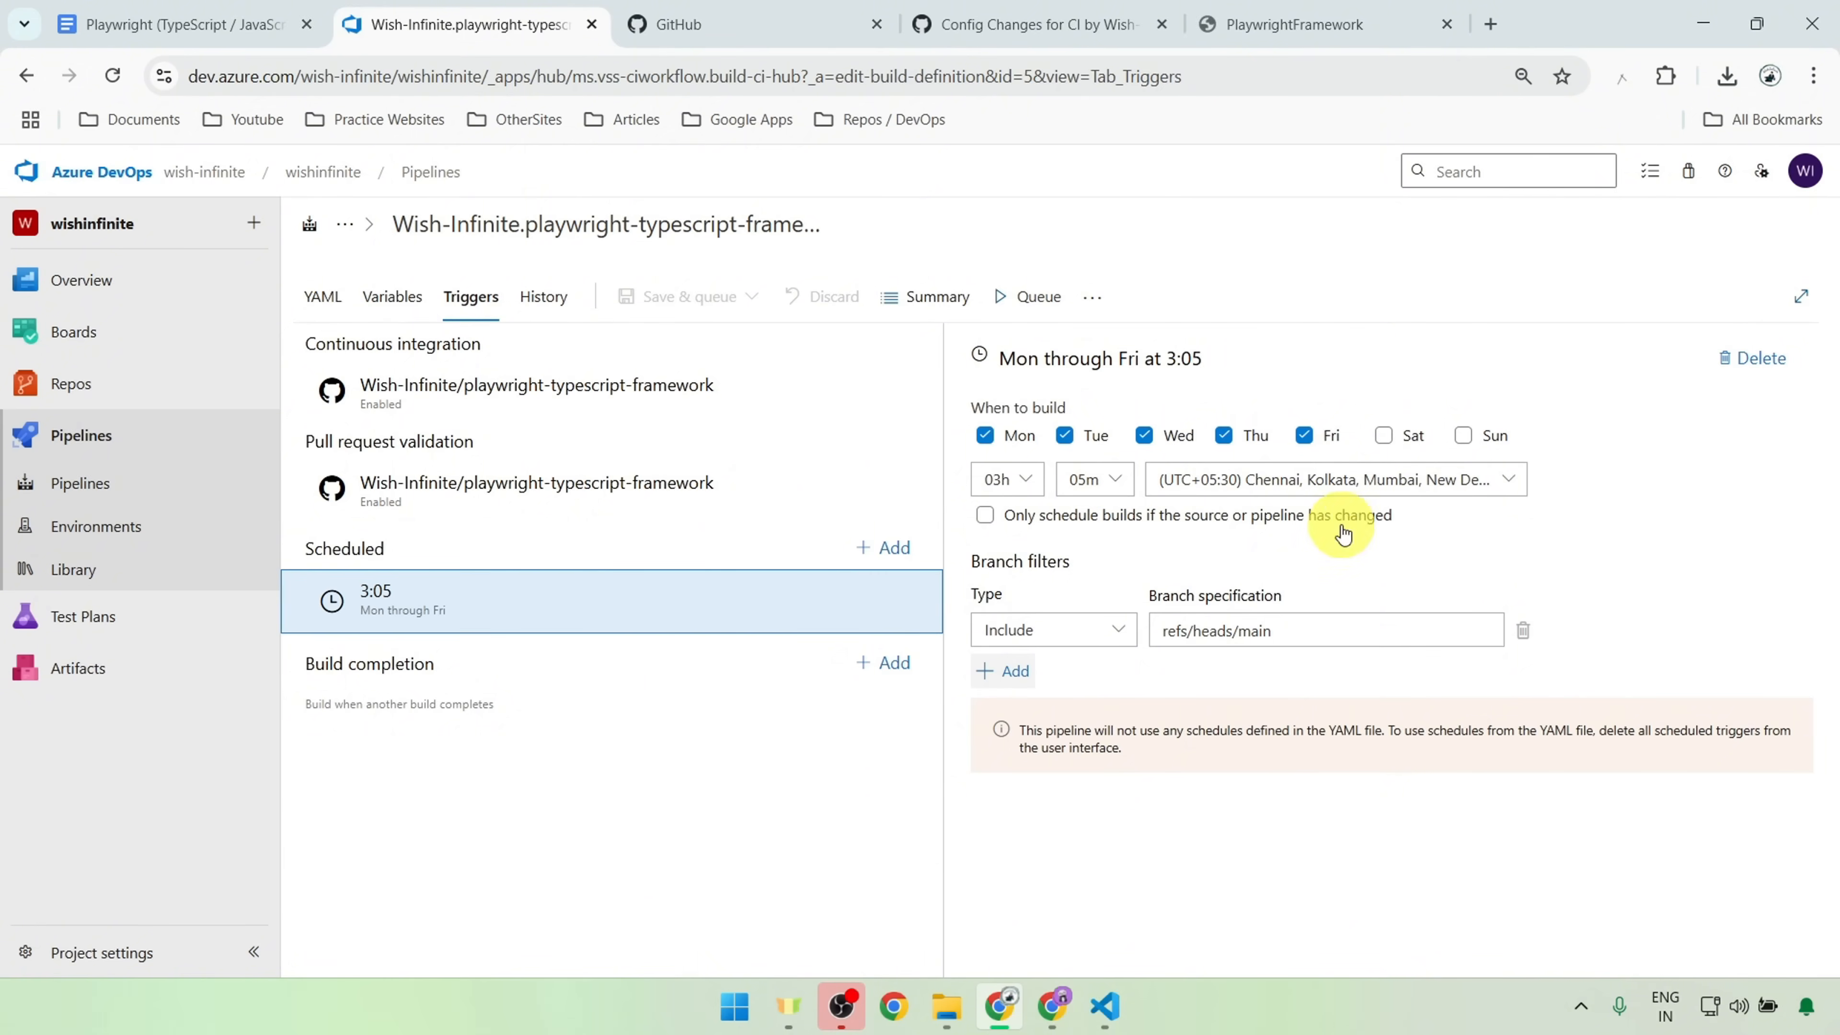
mouse_move(1425, 524)
left_mouse_down()
mouse_move(1102, 520)
mouse_move(1412, 504)
left_mouse_up()
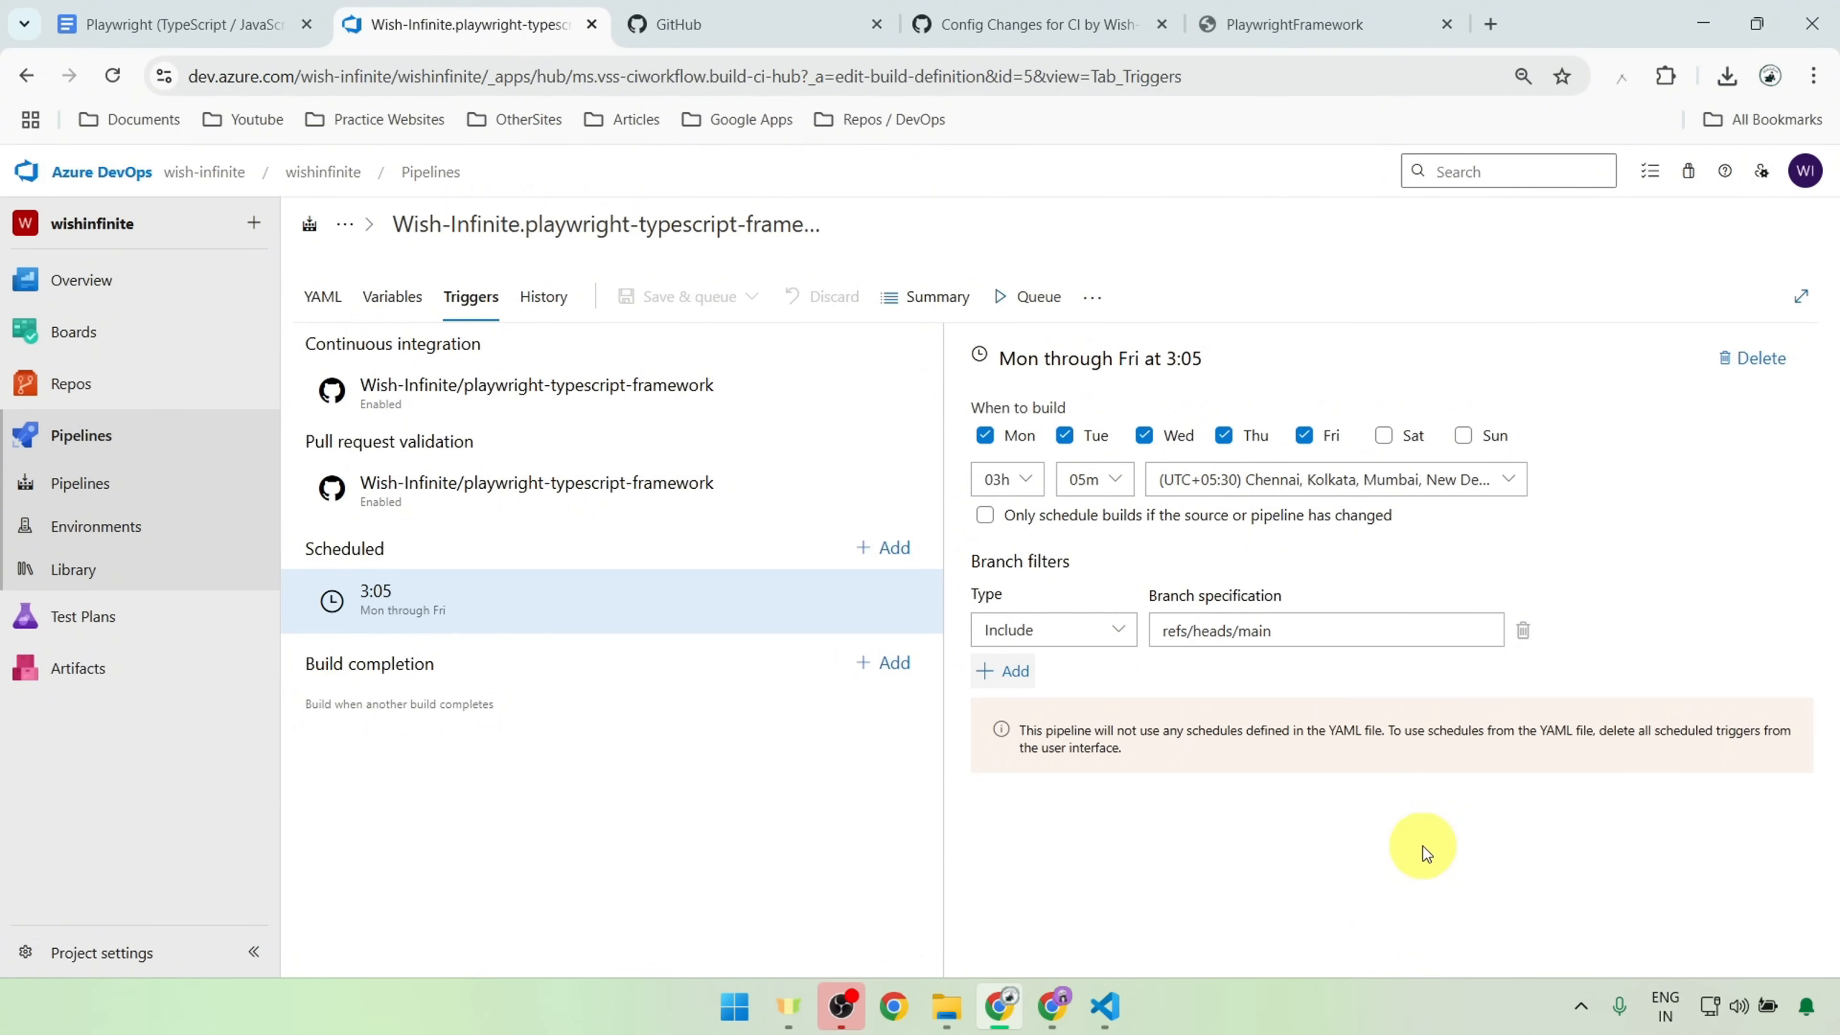
Step: Switch to VS Code and examine the CI values for workers and retries in playwright.config.ts
key("alt+Tab")
scroll(743, 331, "up", 2)
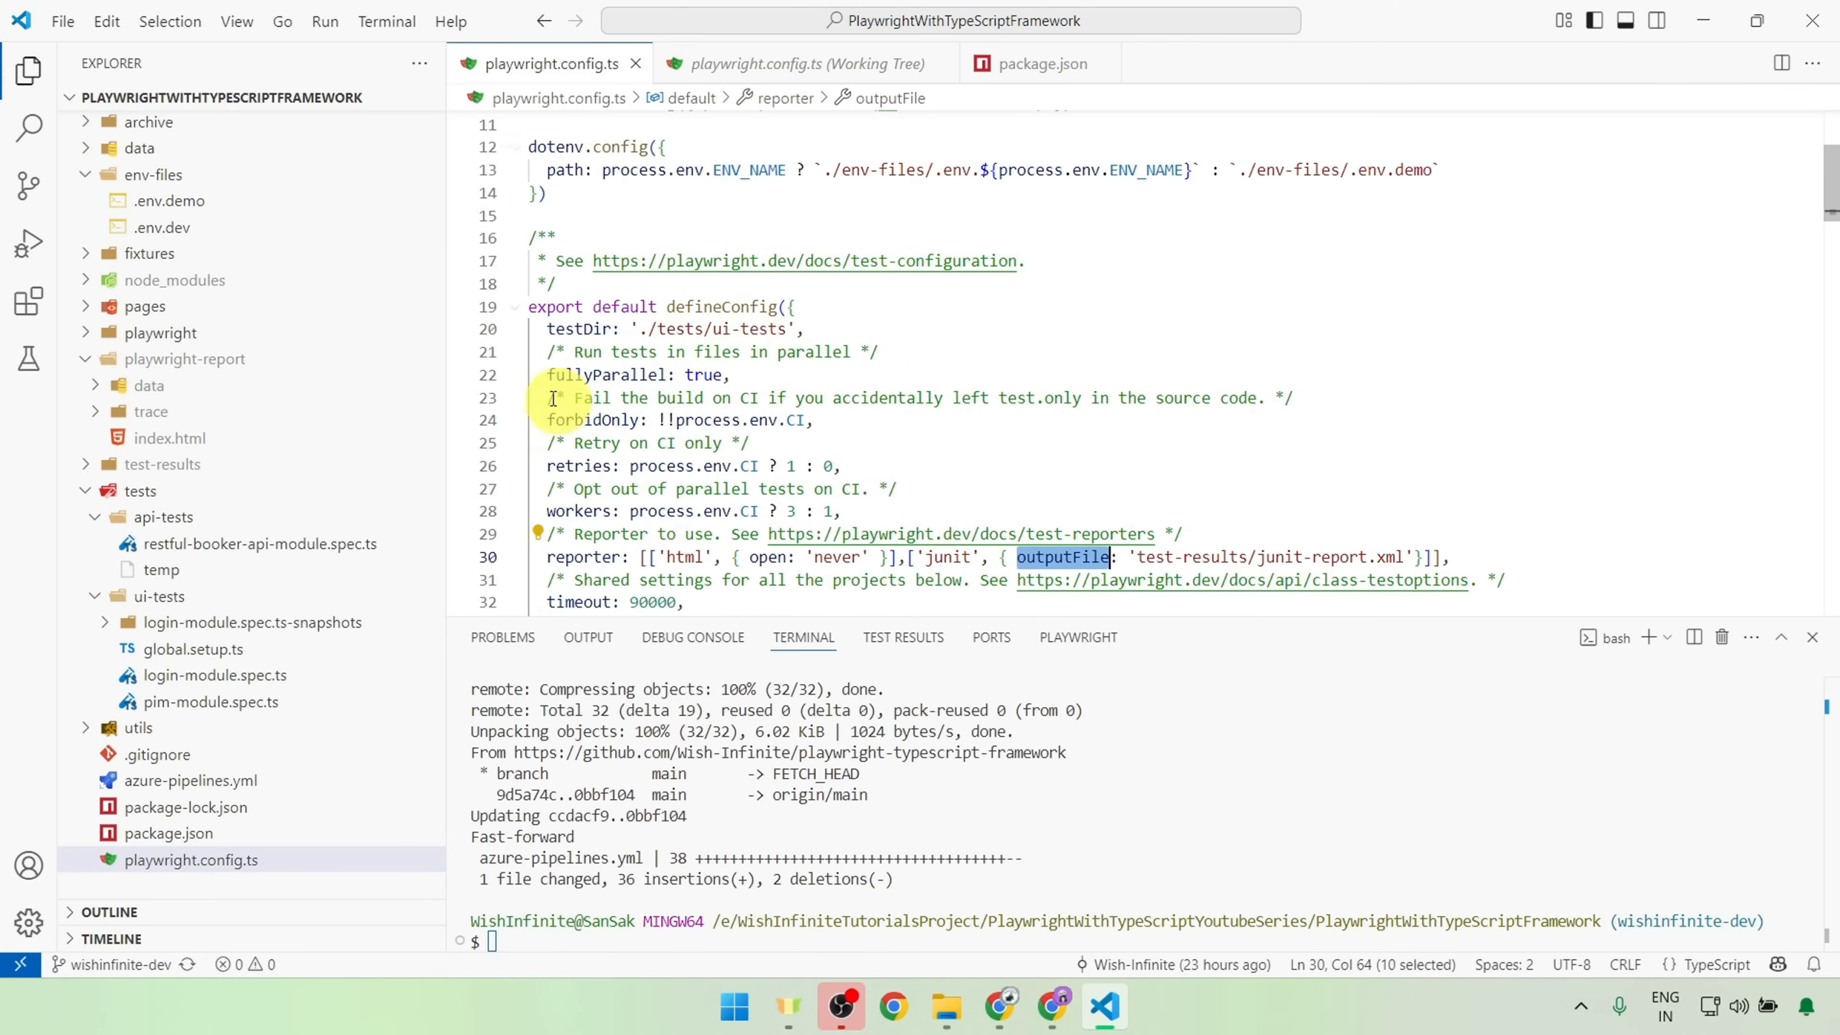
mouse_move(558, 375)
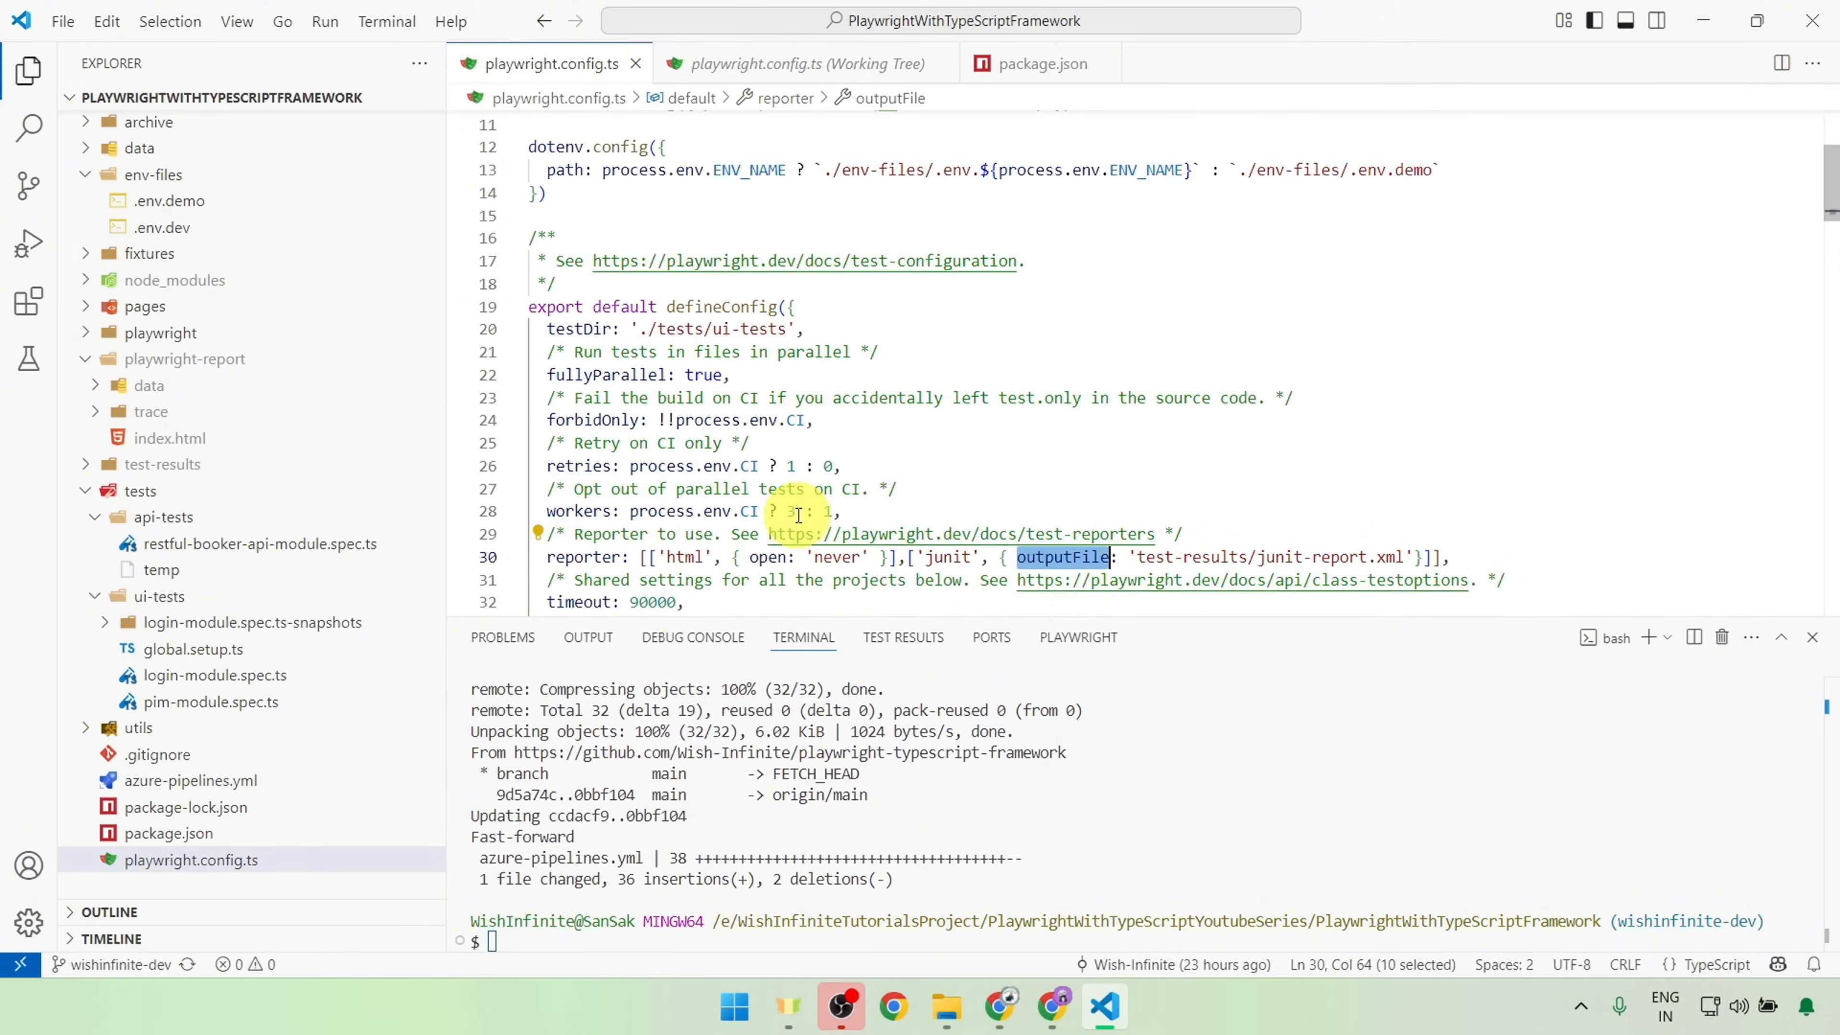
left_click_drag(798, 515, 780, 515)
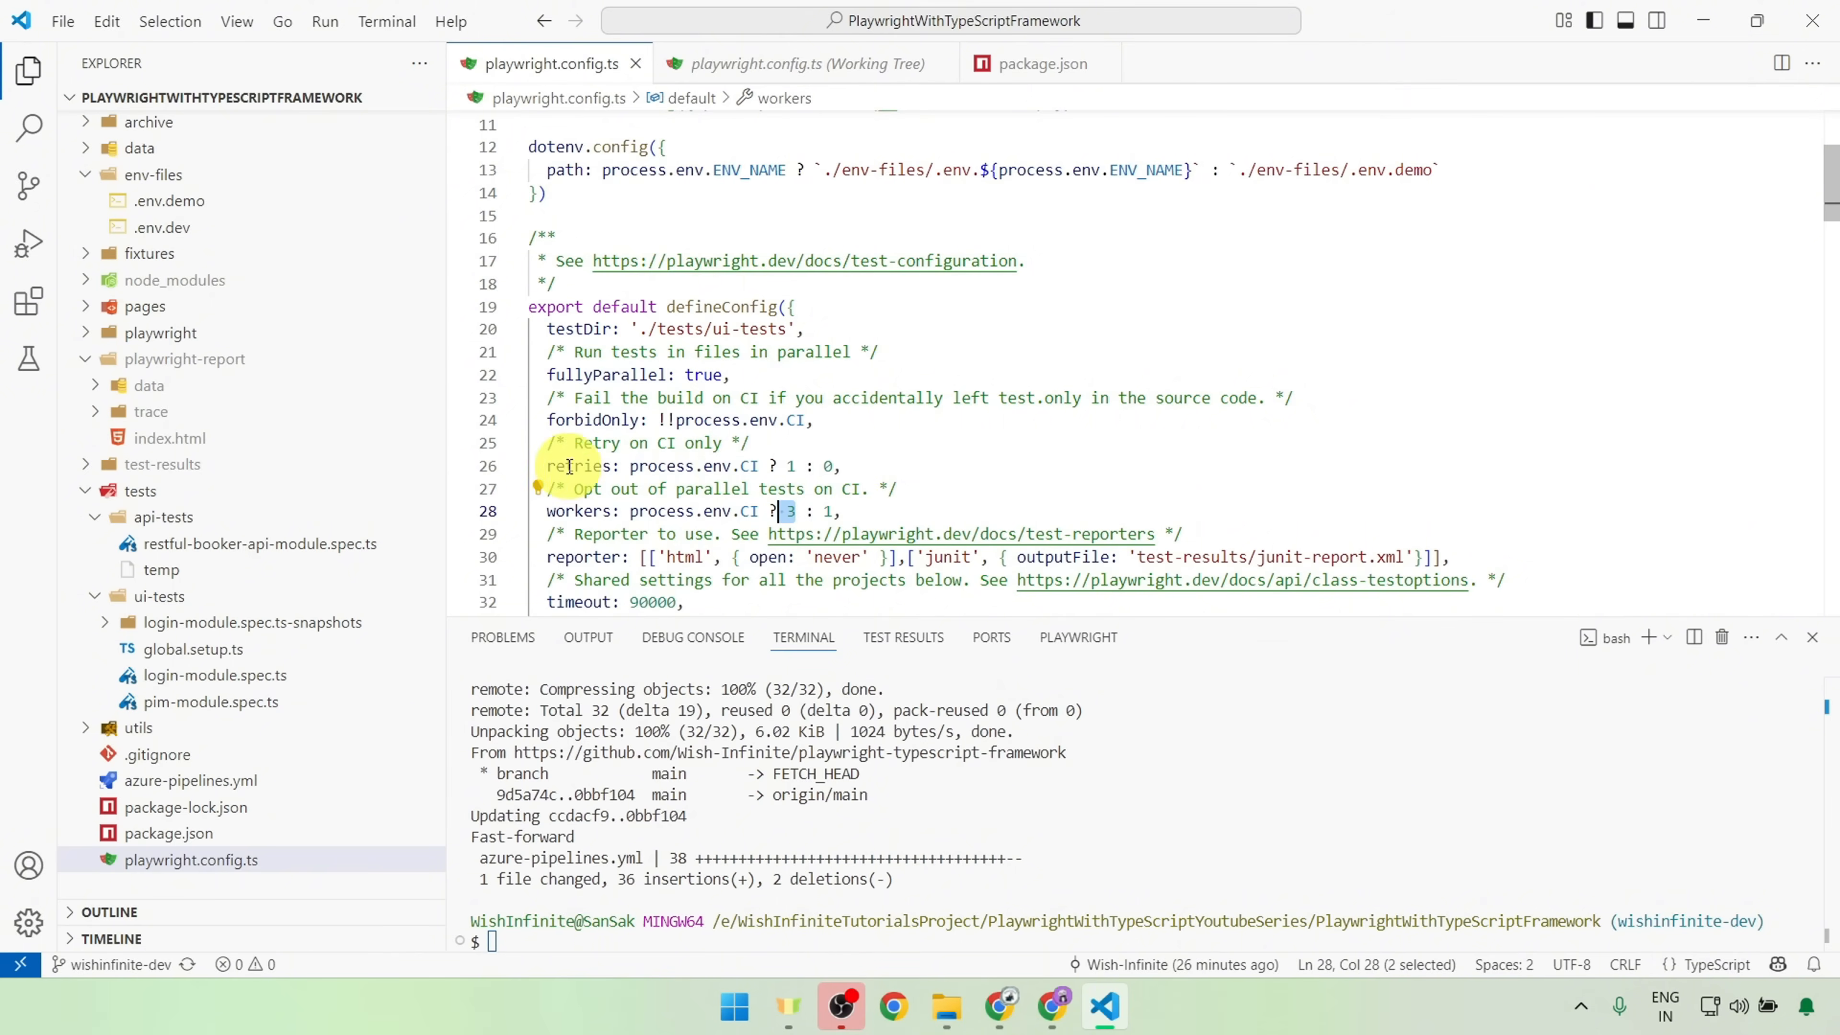
left_click_drag(795, 466, 499, 464)
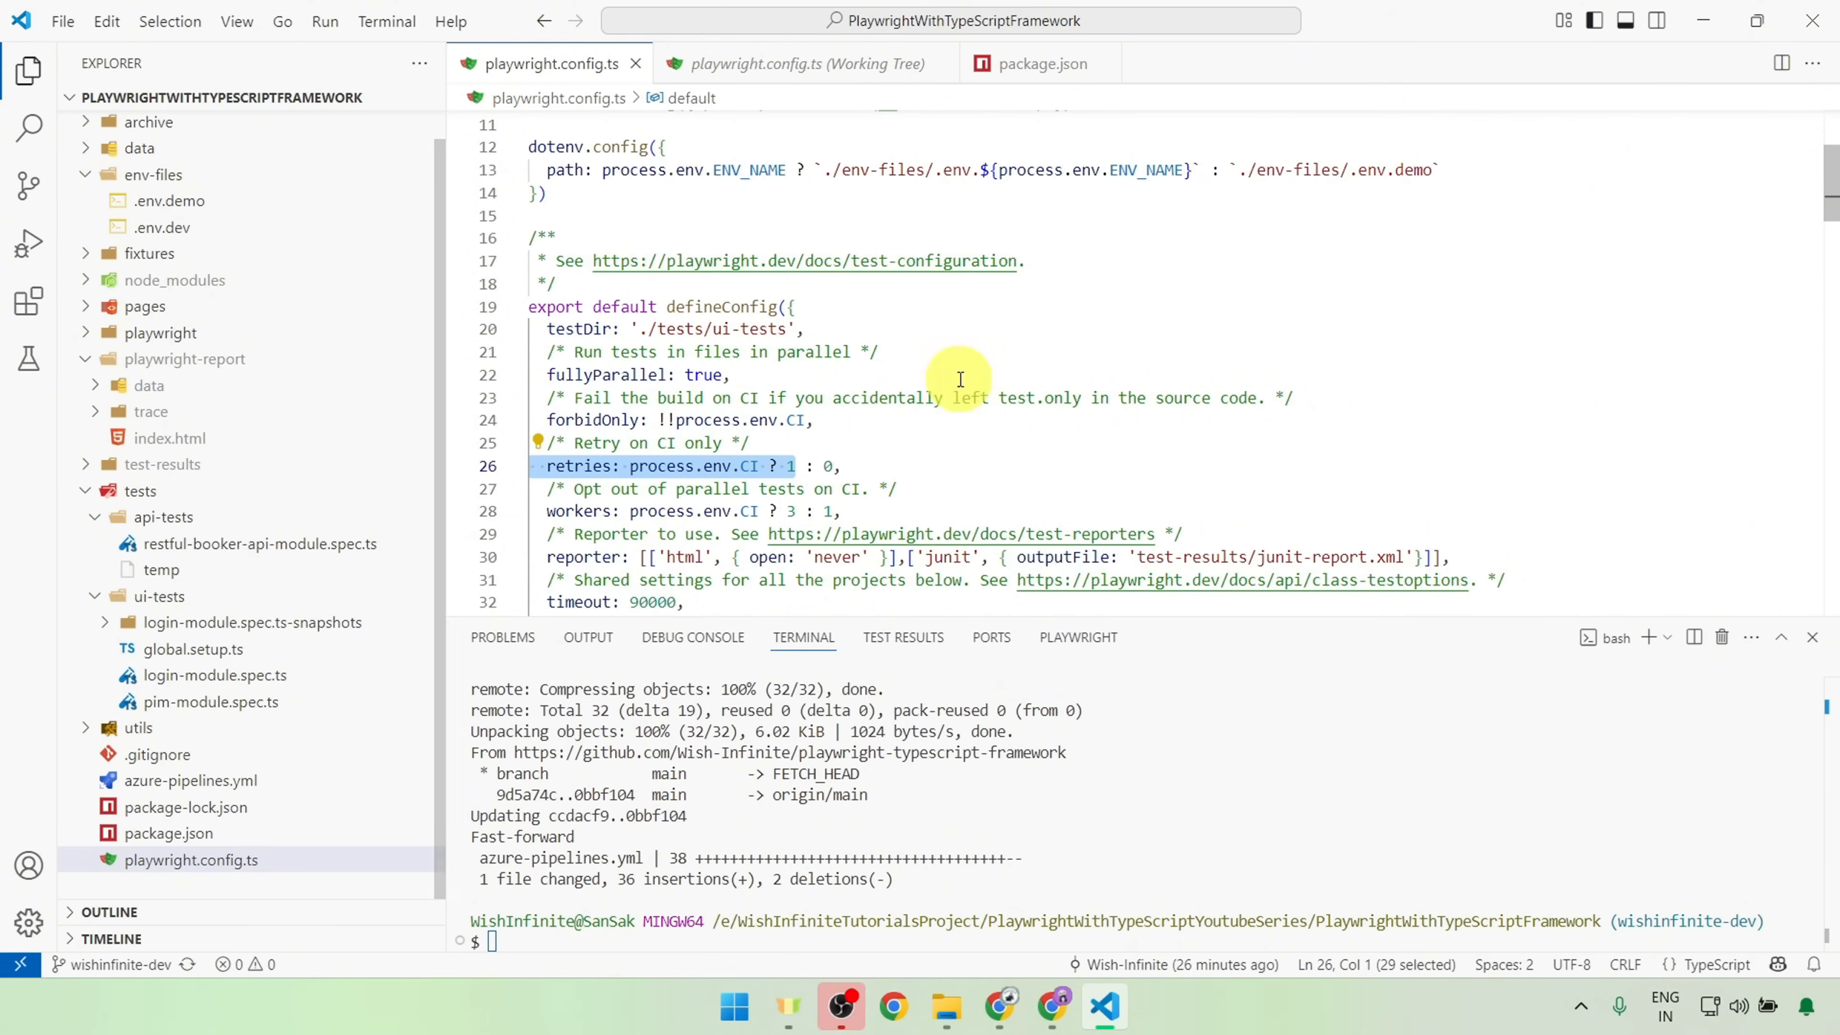
Step: Examine the forbidOnly setting and the test and expect timeouts in playwright.config.ts
left_click(818, 426)
left_click_drag(818, 426, 548, 420)
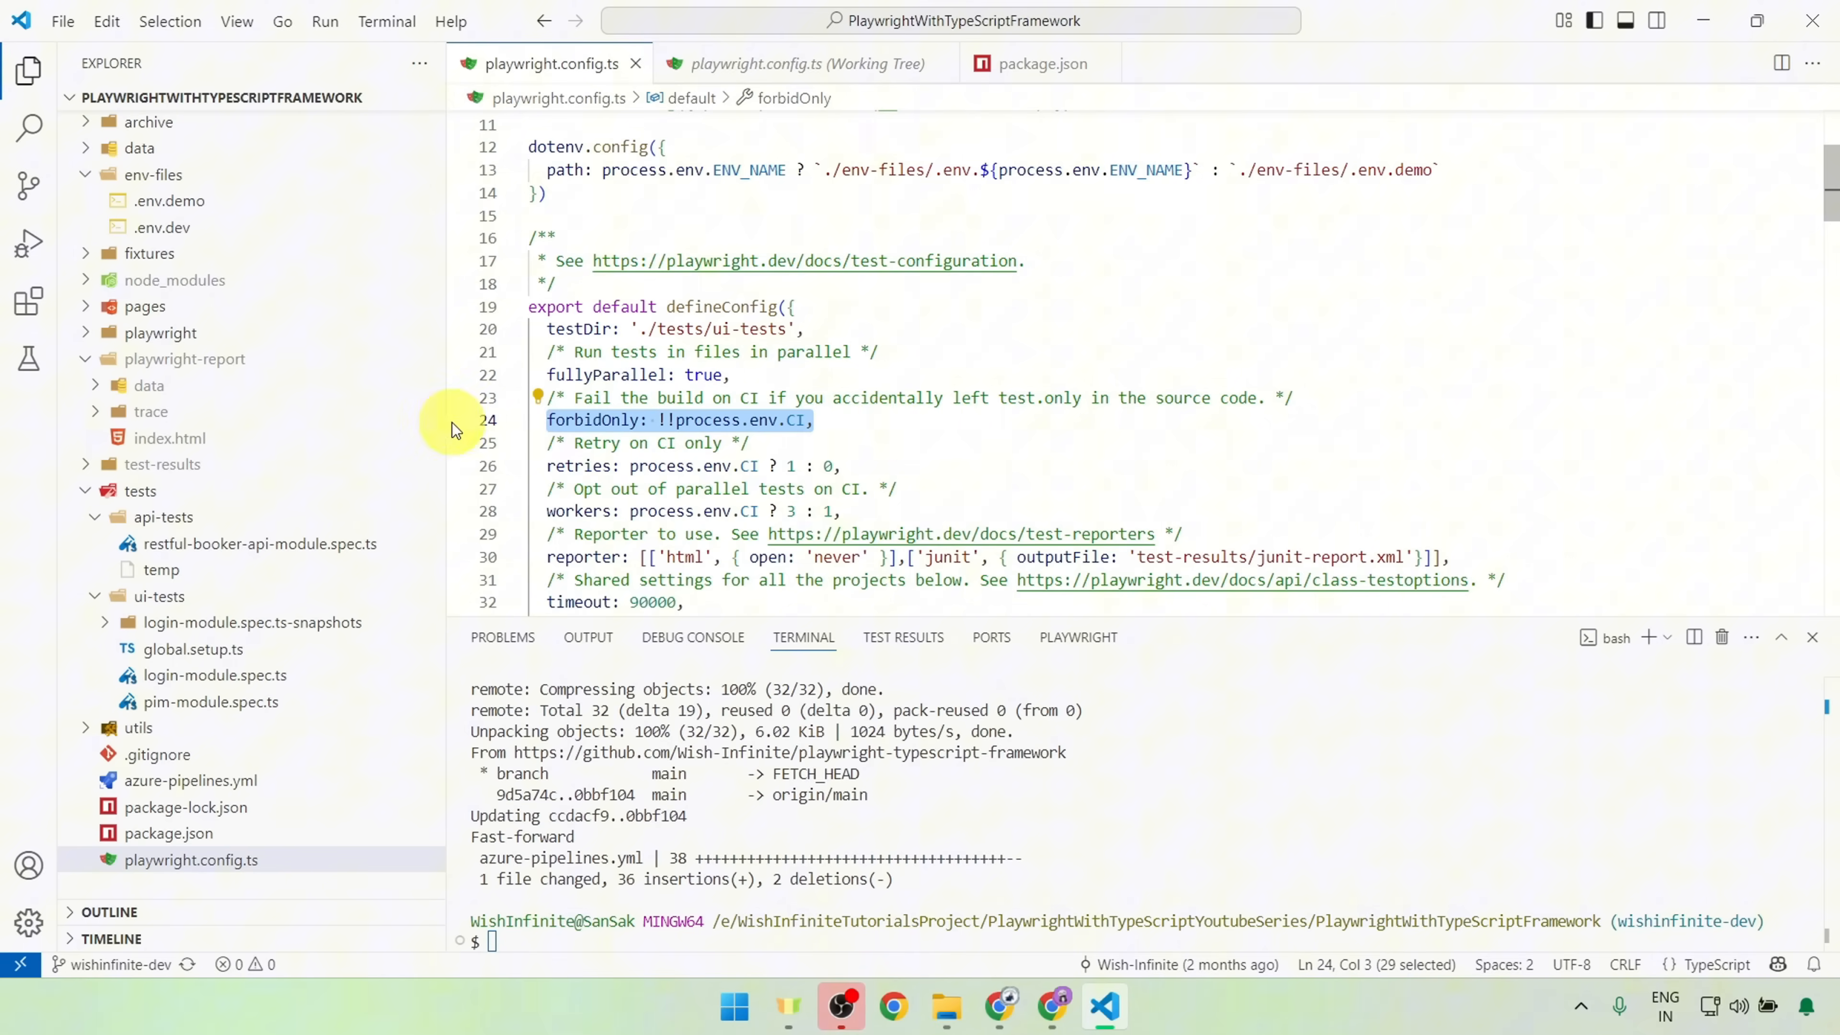
scroll(942, 424, "down", 2)
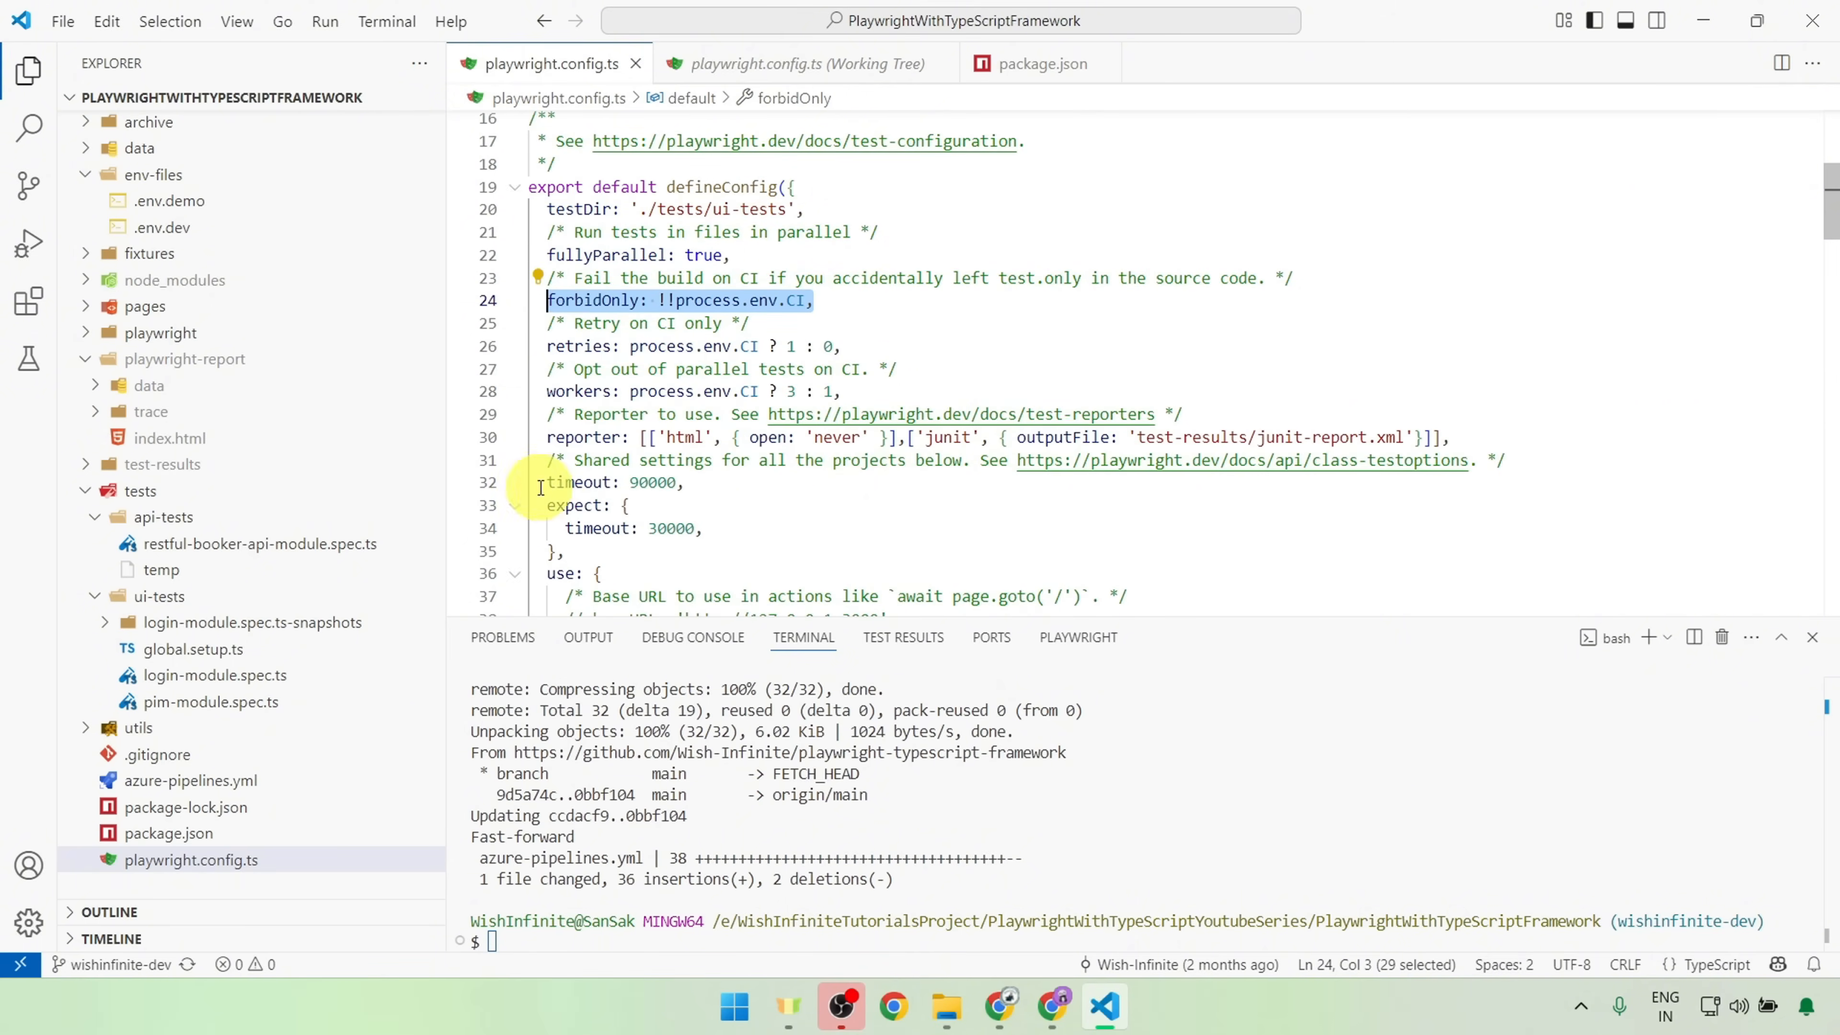
left_click_drag(545, 482, 844, 542)
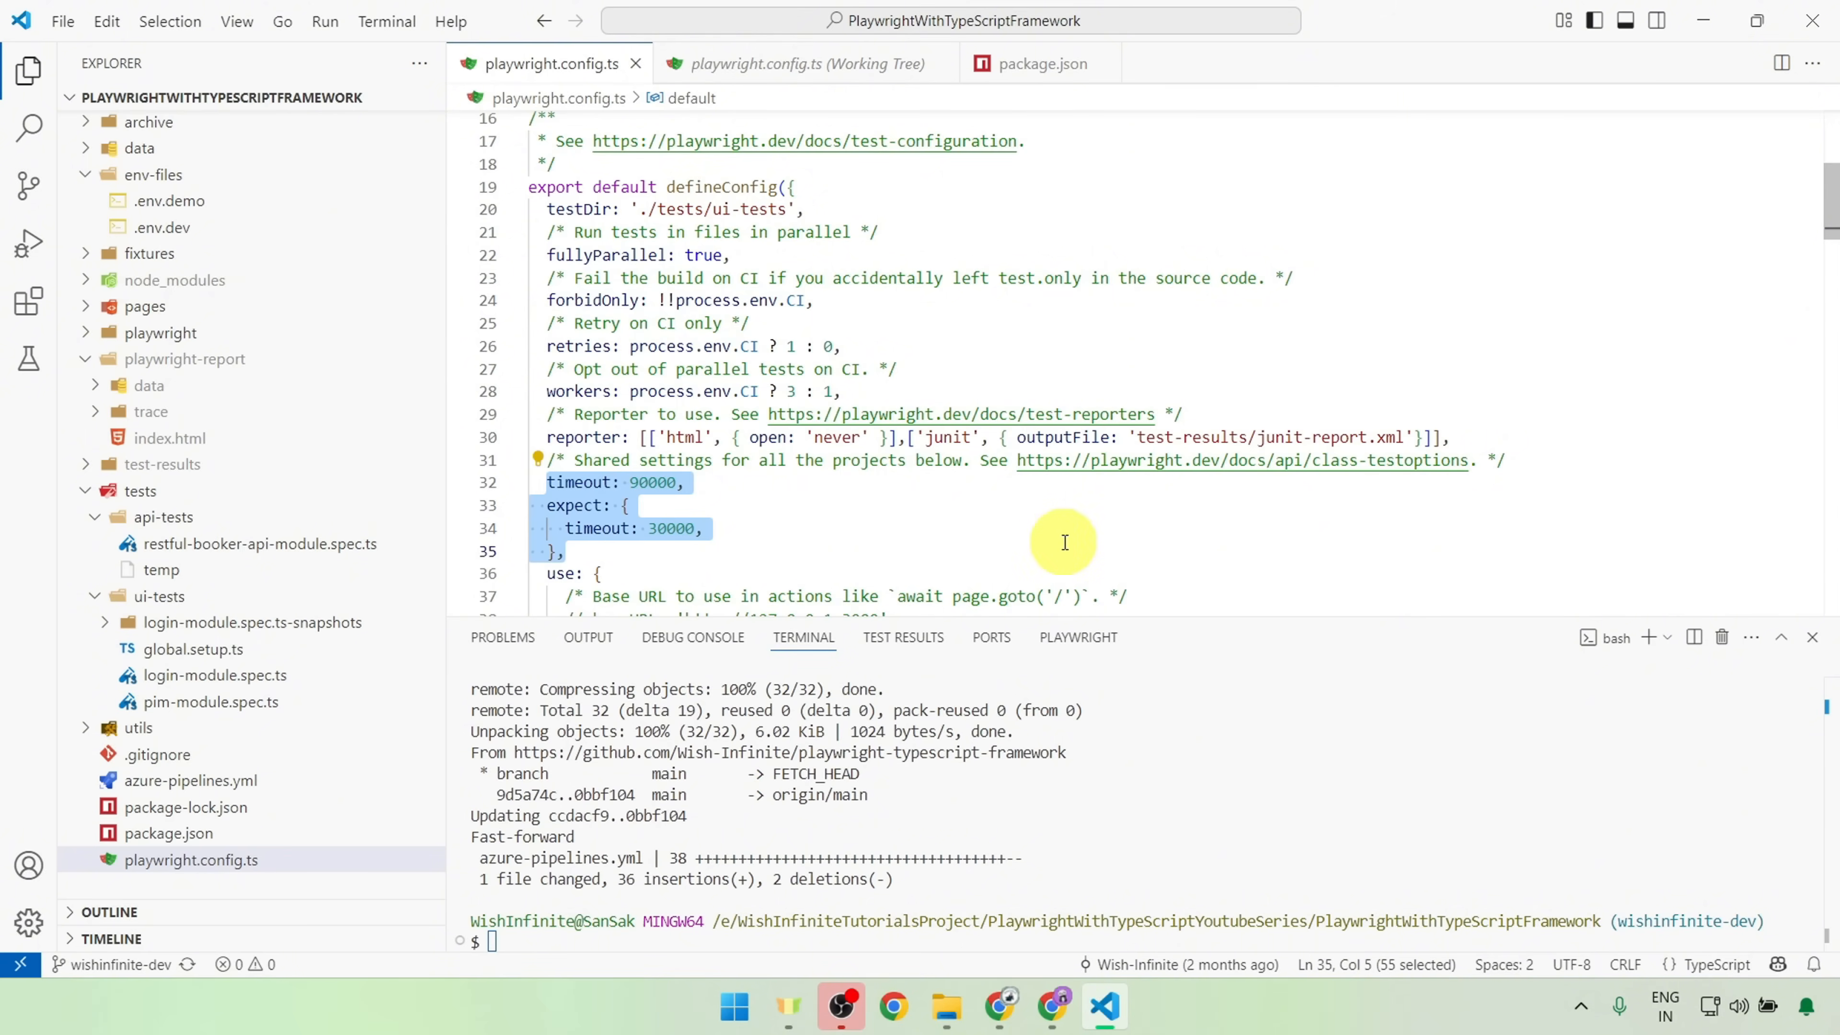
Step: Switch to Azure DevOps in Chrome and open the latest run of the Wish-Infinite.playwright-typescript-framework pipeline
left_click(999, 1006)
left_click(427, 174)
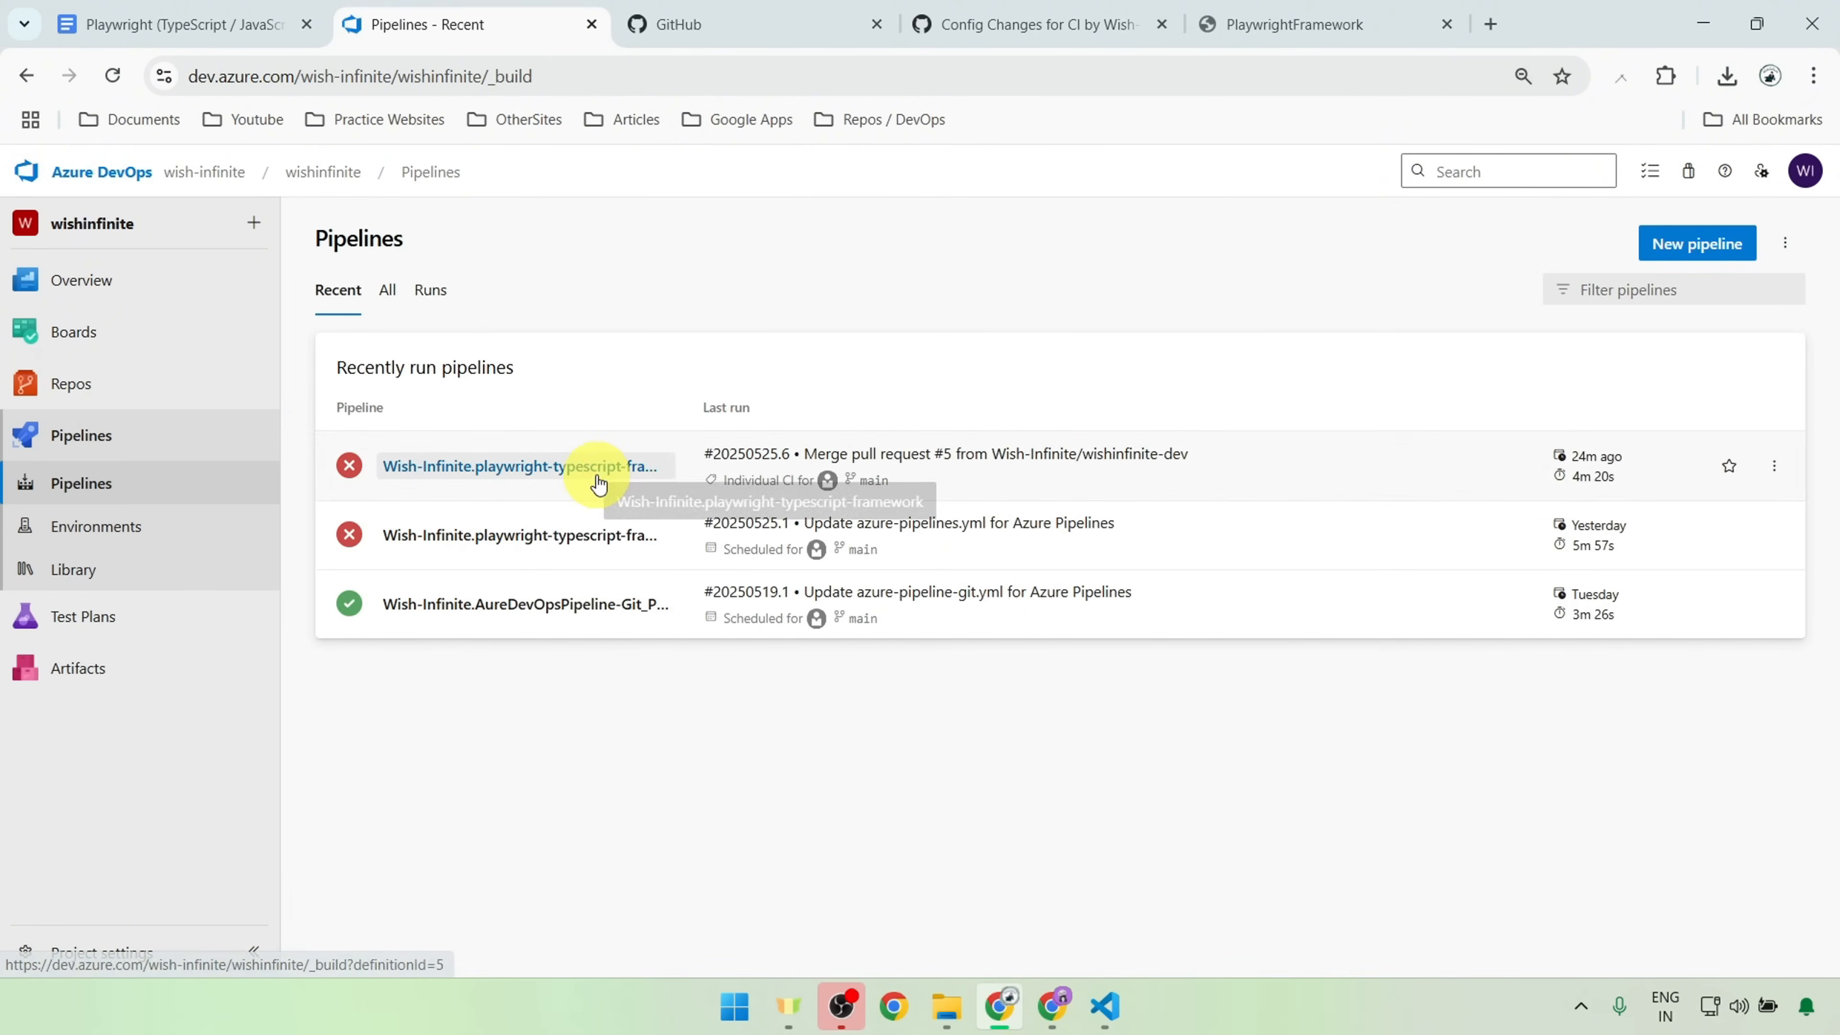
left_click(598, 484)
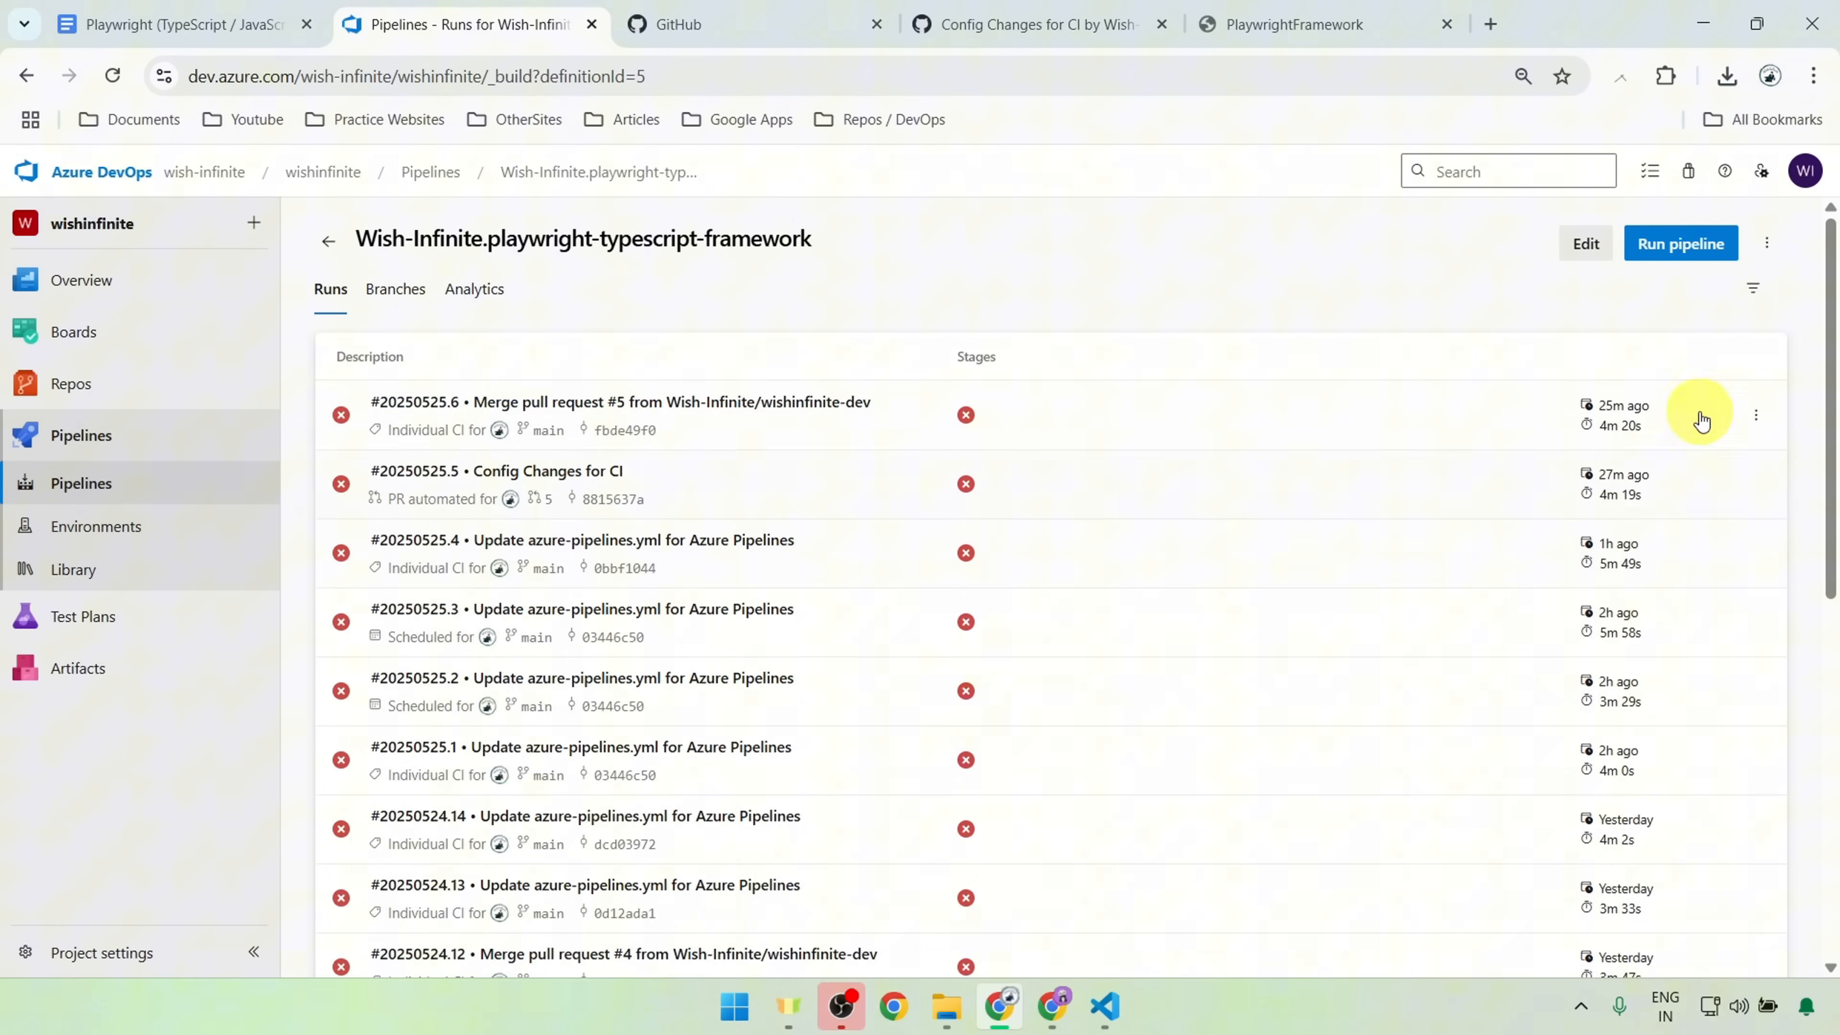
left_click(652, 419)
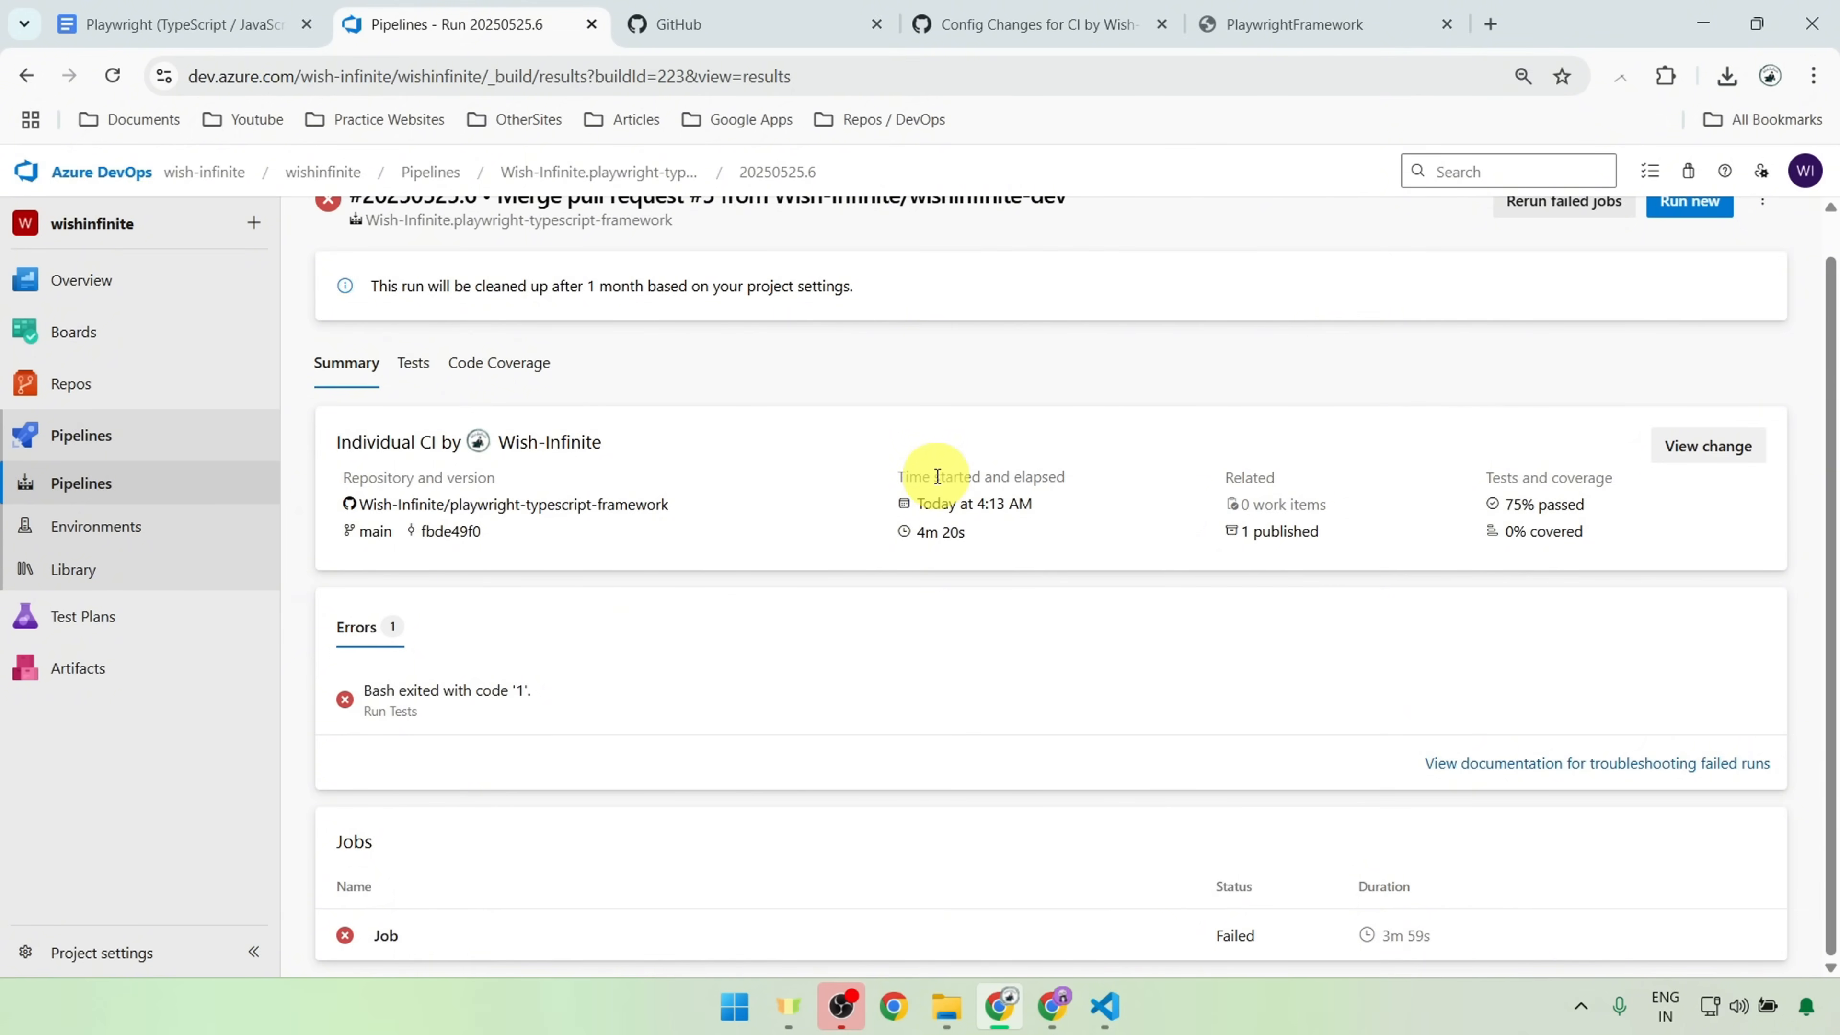
Step: Review the run's test results, including its failed tests, and return to the run summary
left_click(414, 370)
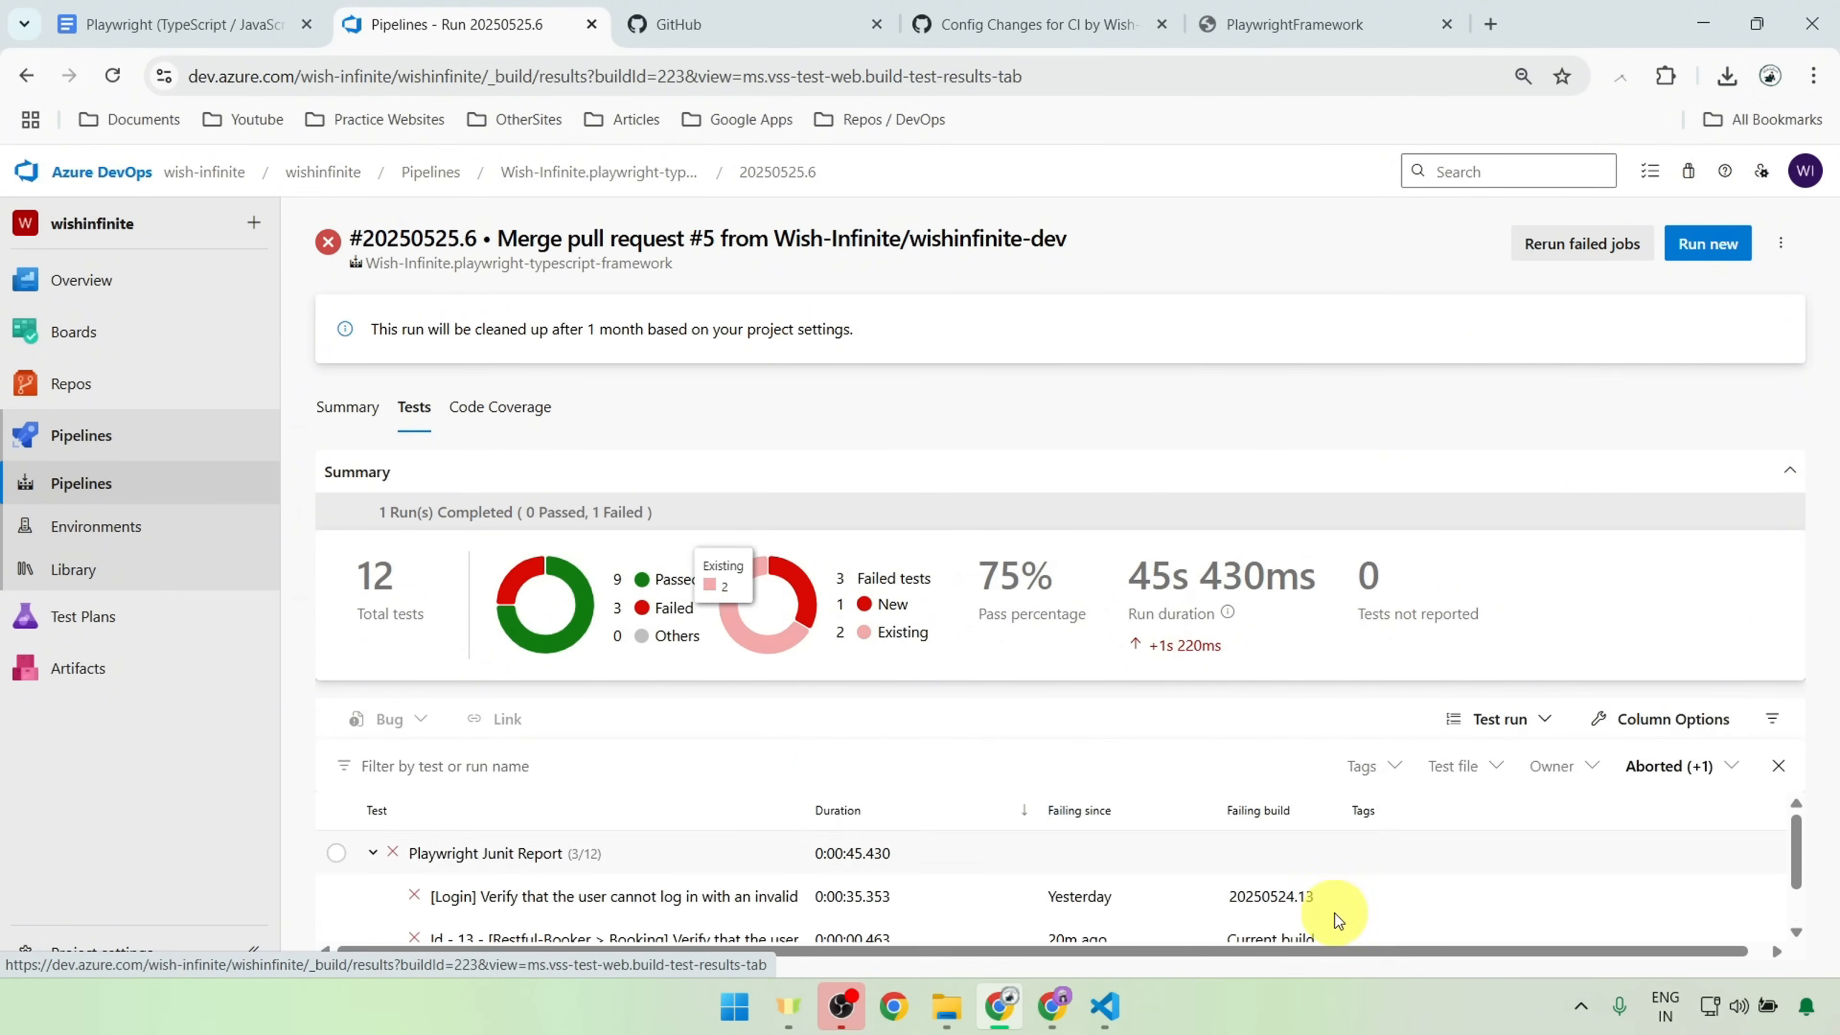
scroll(1338, 920, "down", 1)
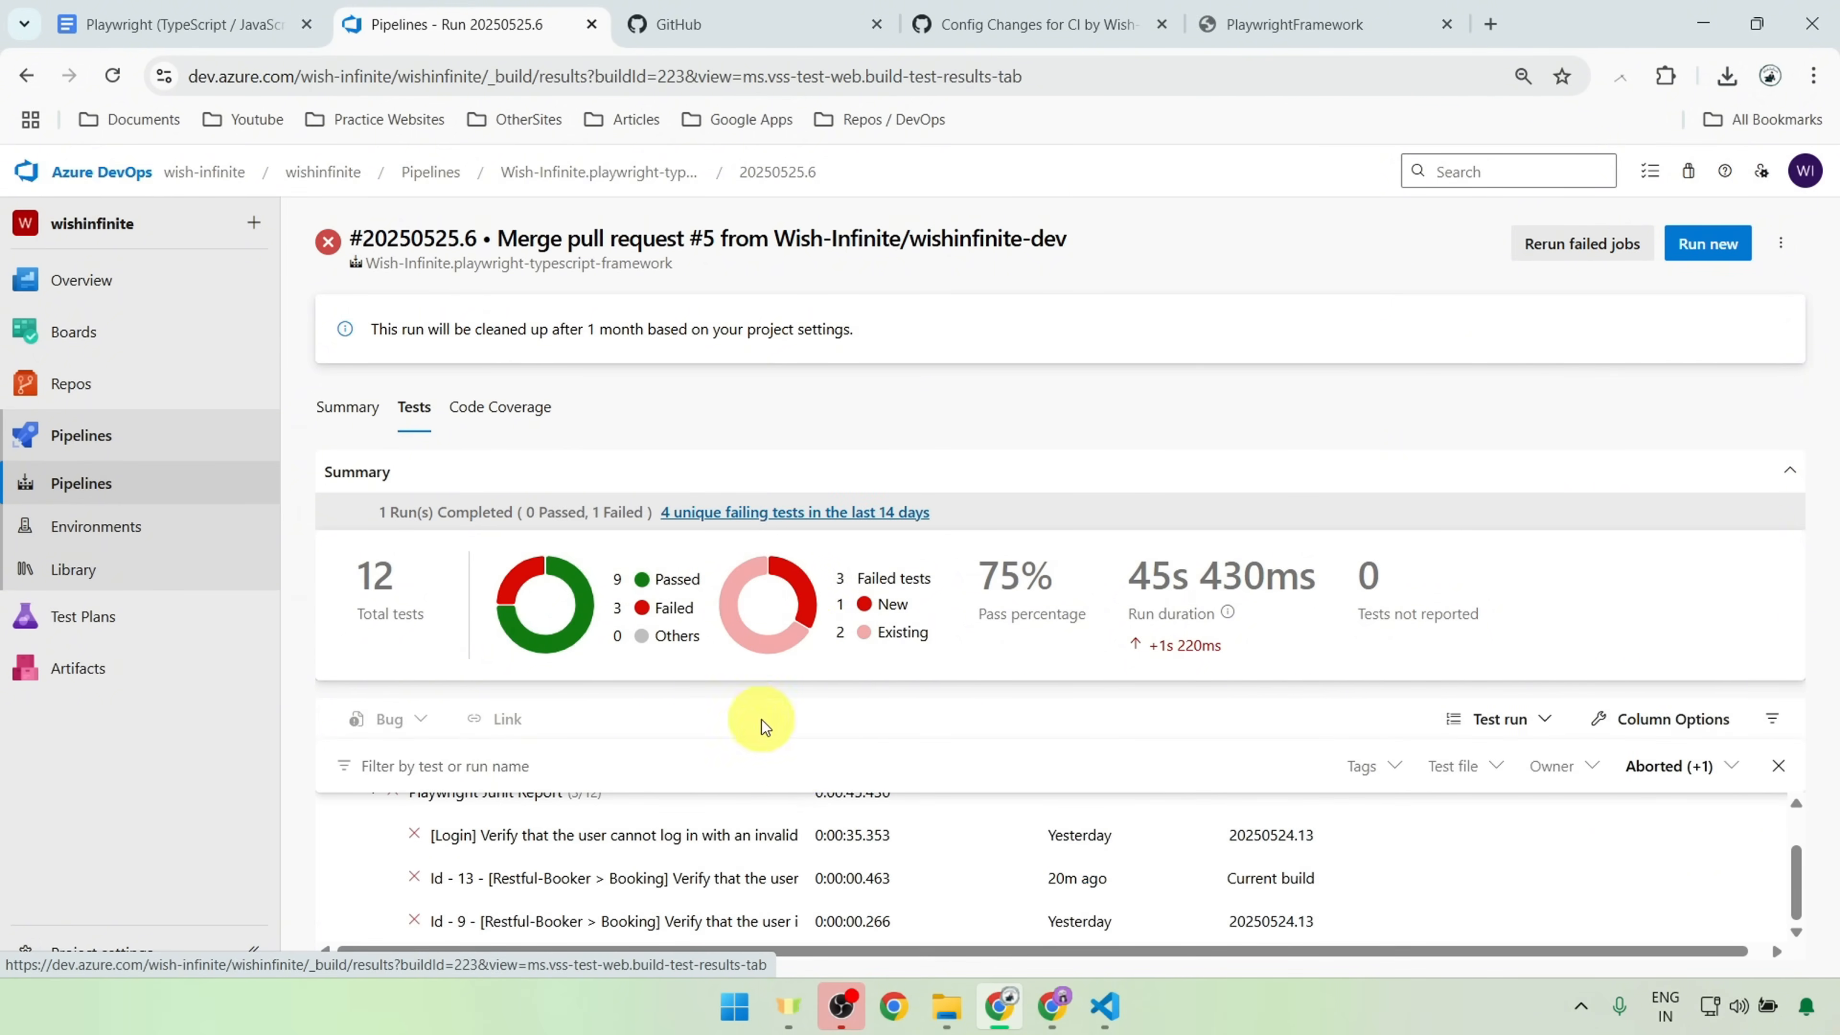
left_click(313, 411)
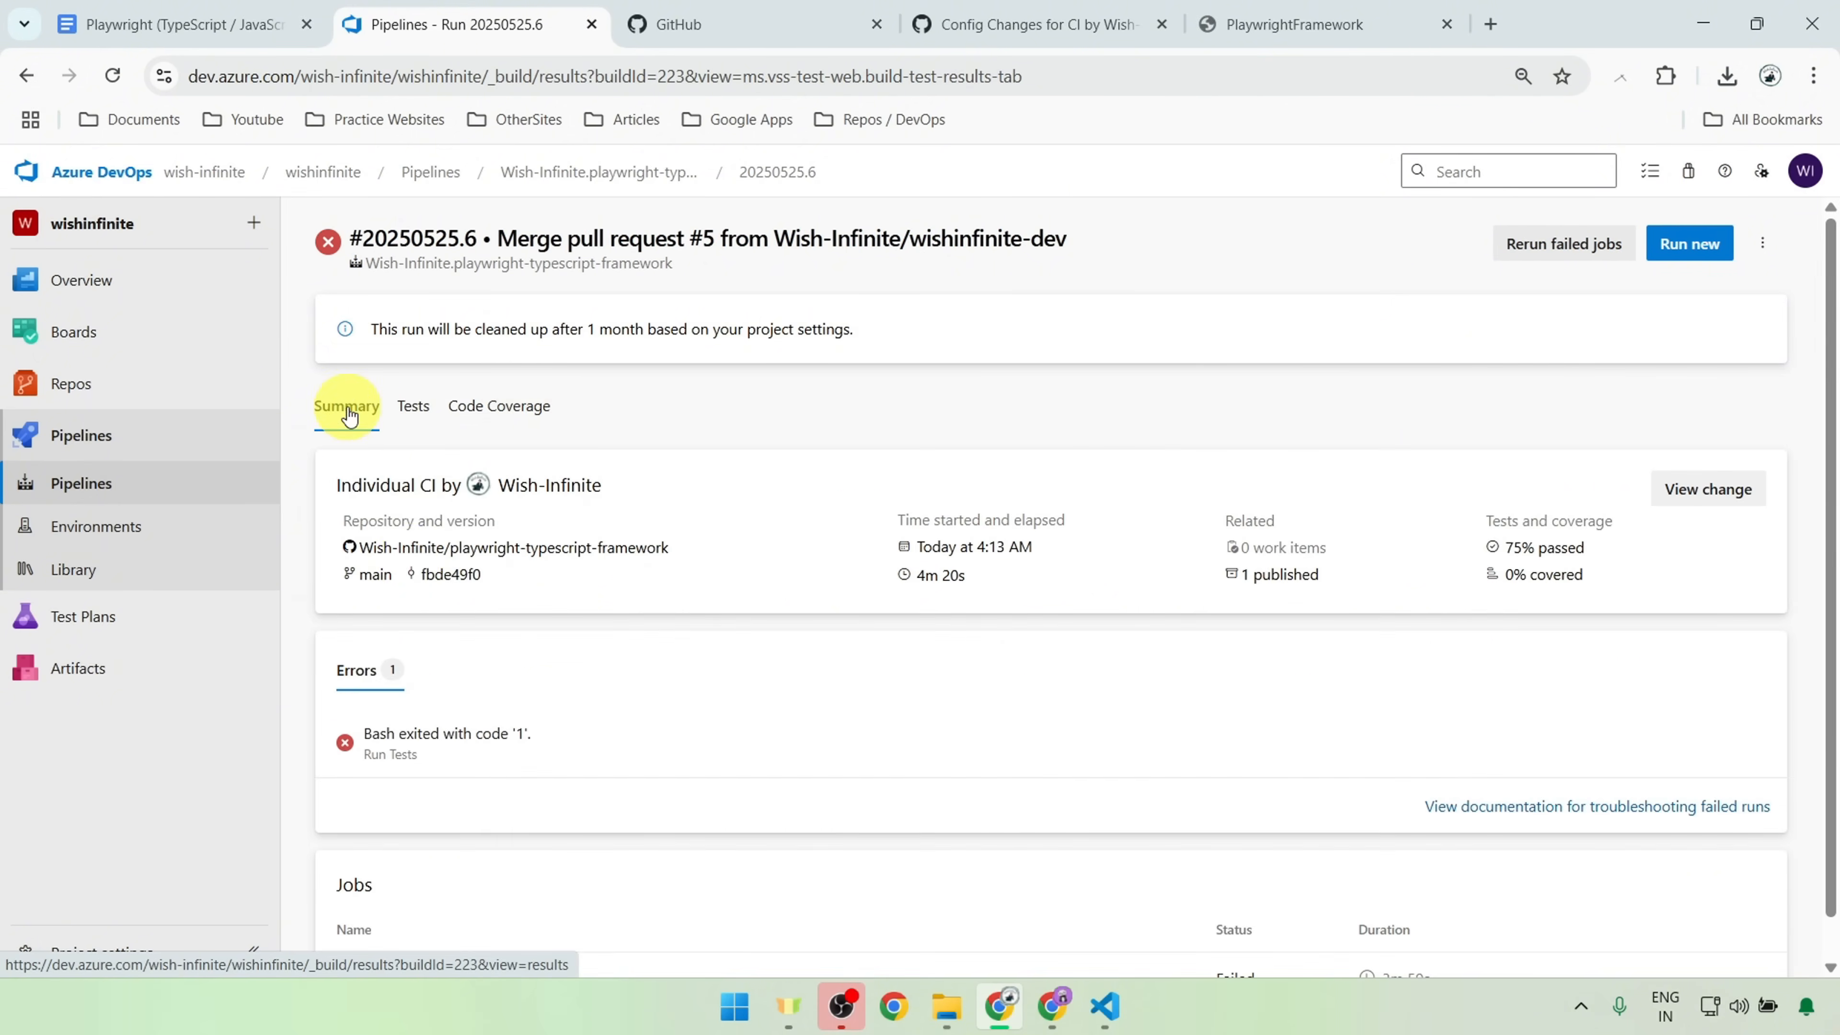
Step: Open the run's published artifacts, expand playwright-report, and view its download options without choosing one
left_click(1302, 587)
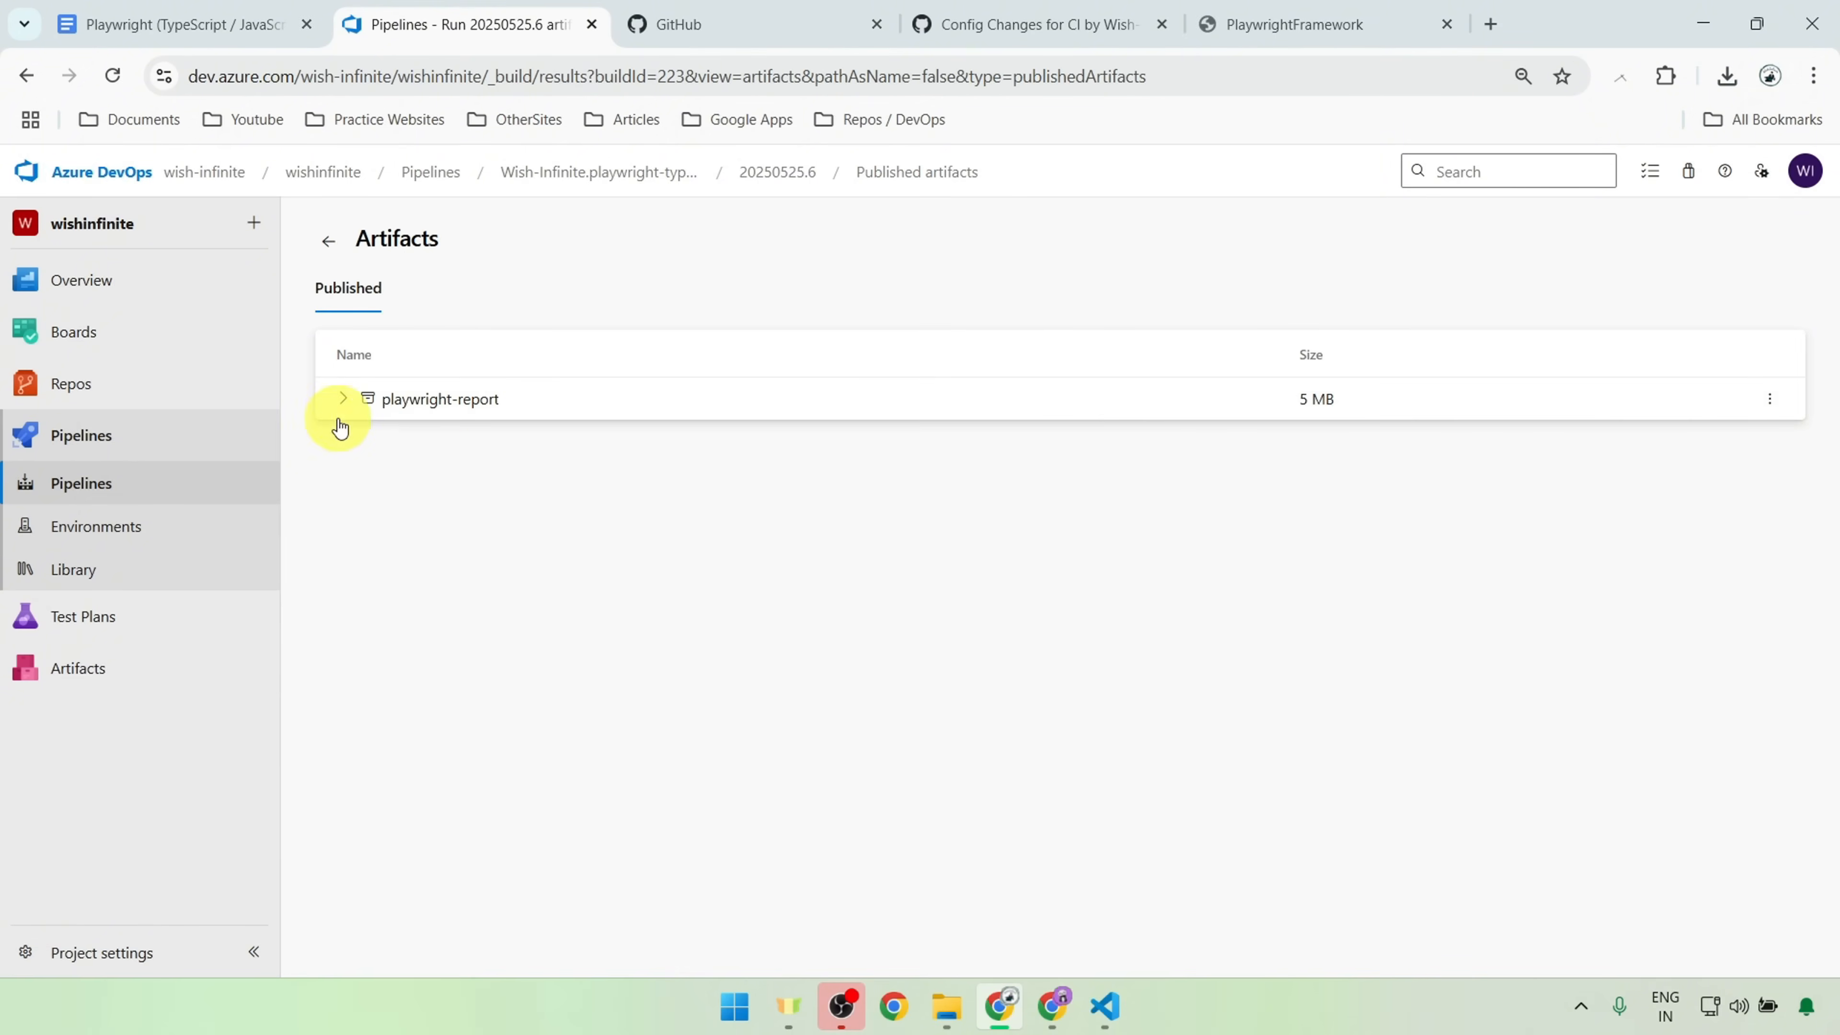
left_click(343, 400)
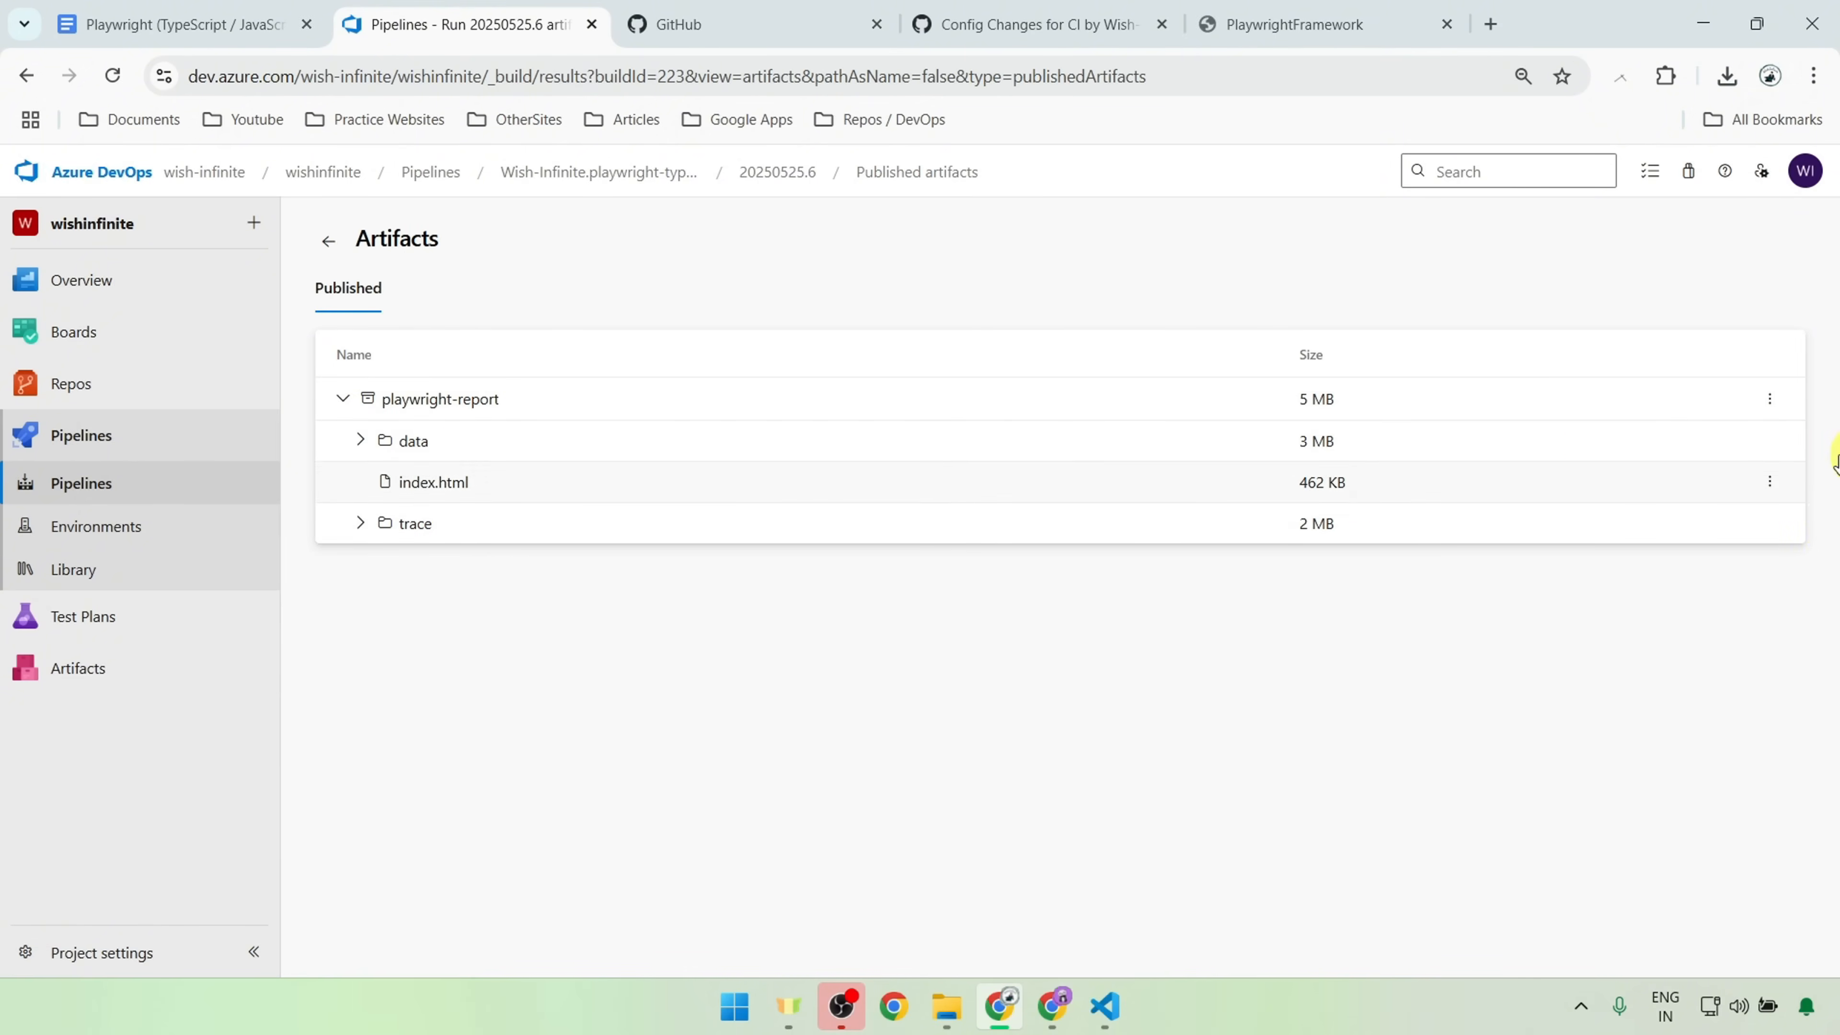
left_click(1770, 399)
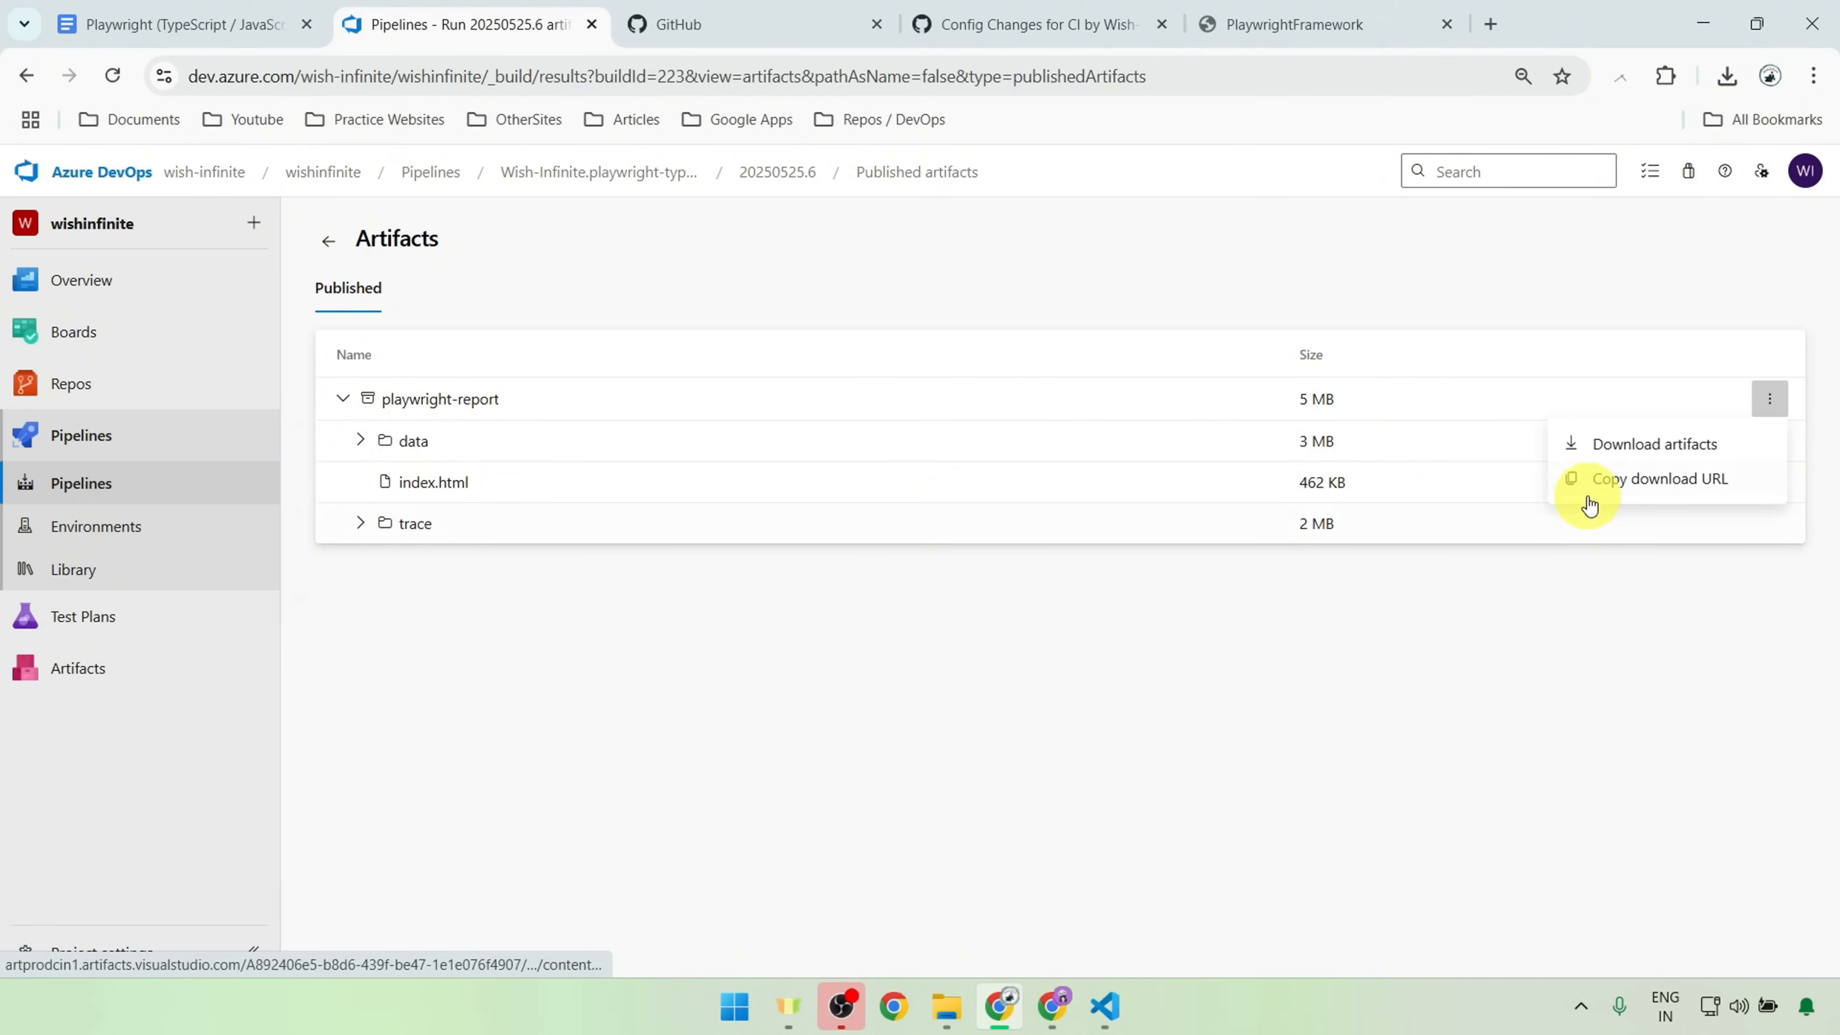
left_click(927, 461)
Step: Look over the playwright-typescript-framework repository's main page on GitHub, and return to the Playwright document in Google Docs
left_click(1059, 18)
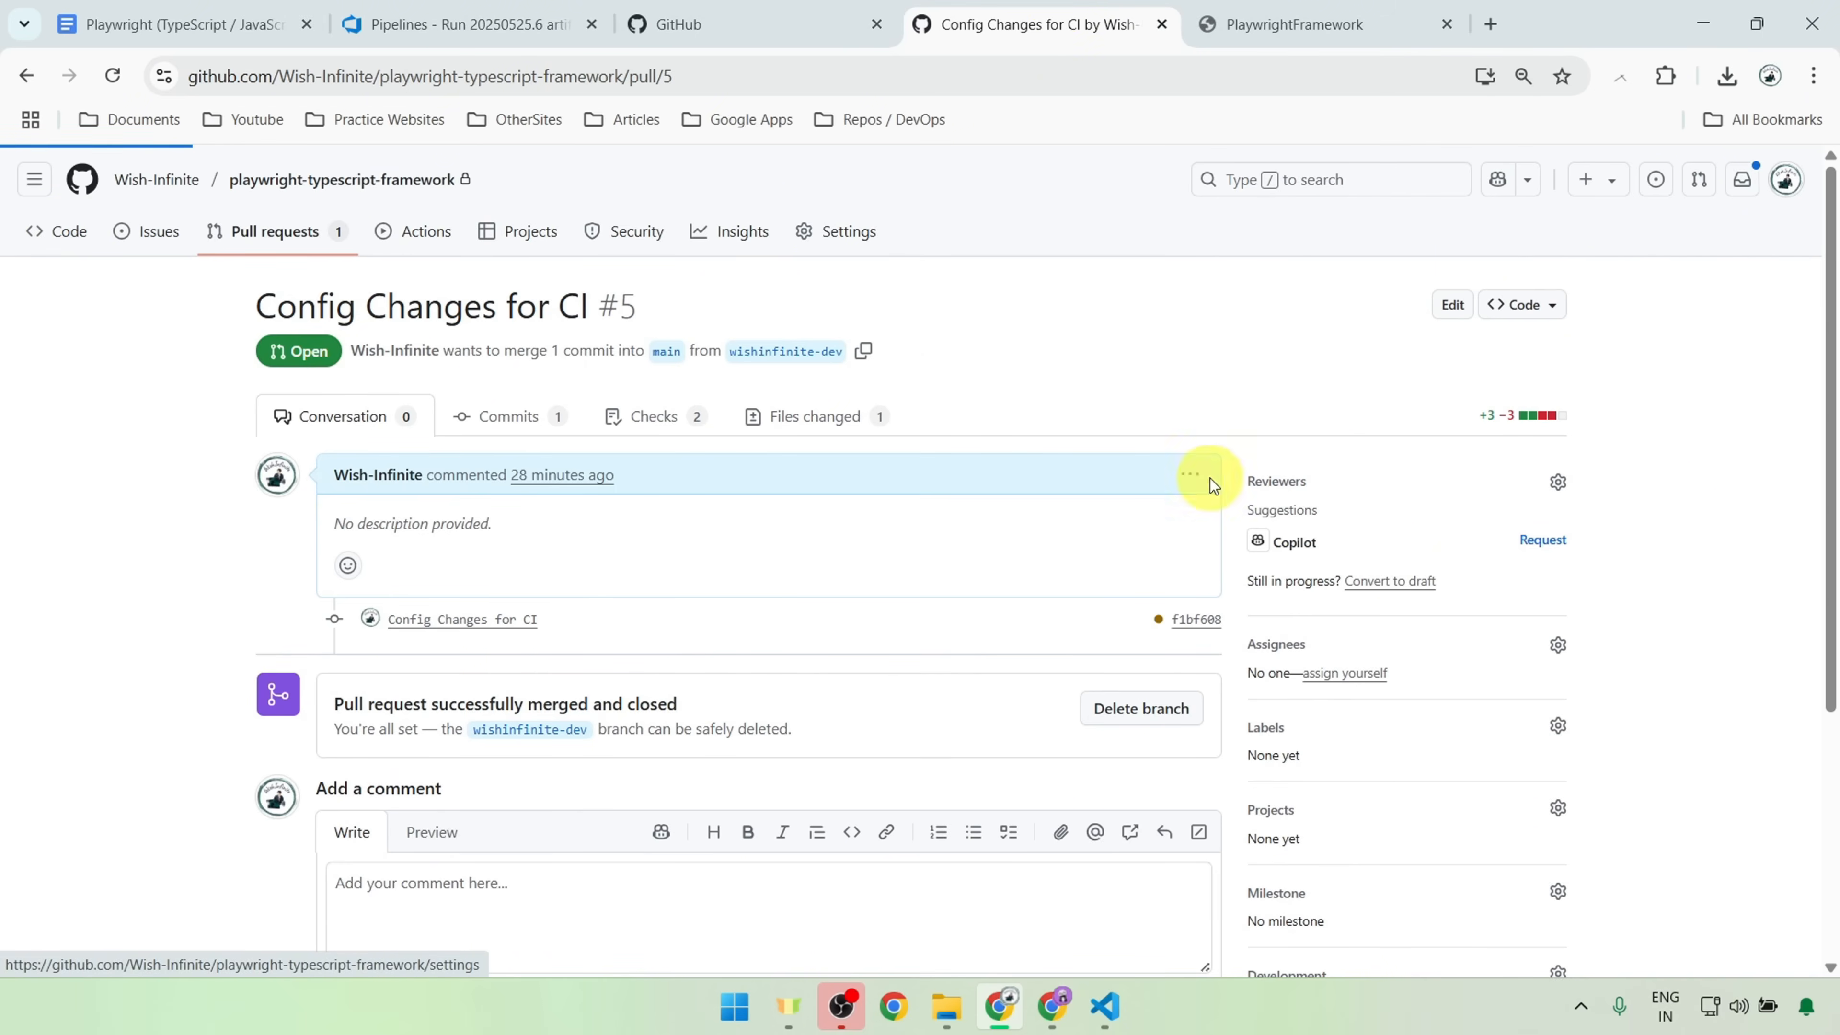
scroll(1222, 637, "down", 5)
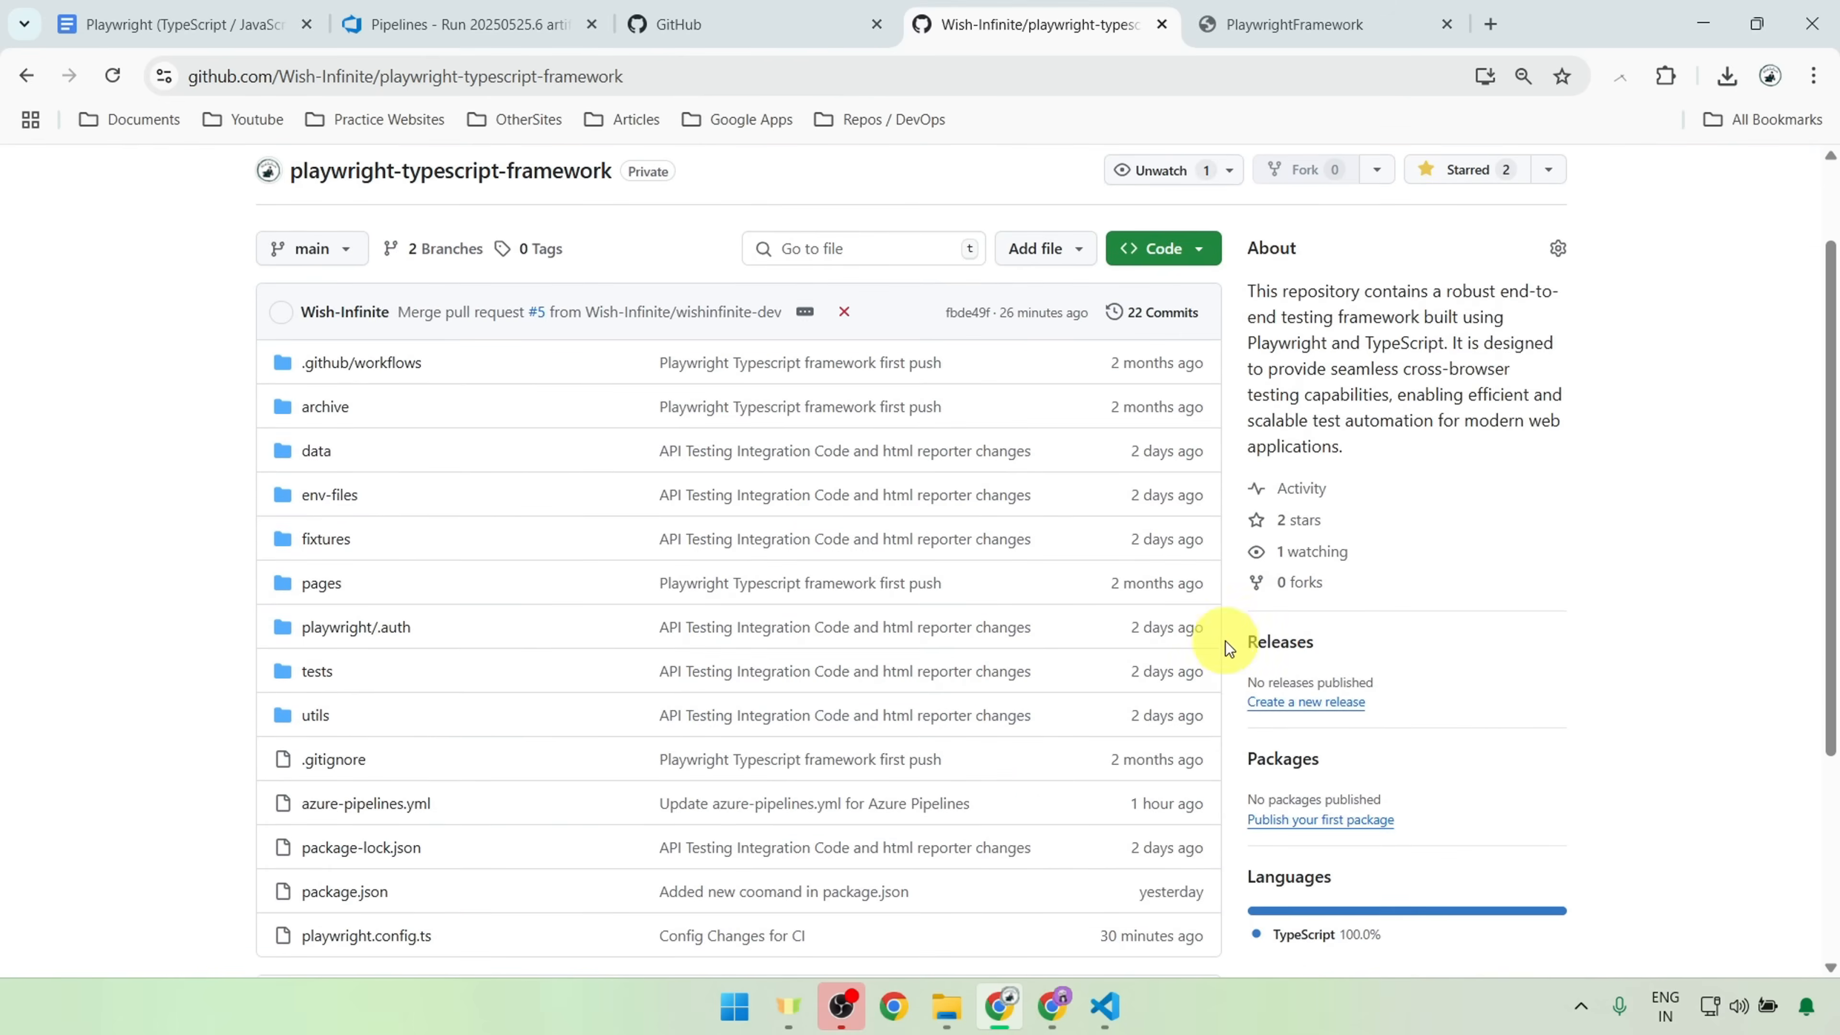
scroll(1222, 635, "up", 5)
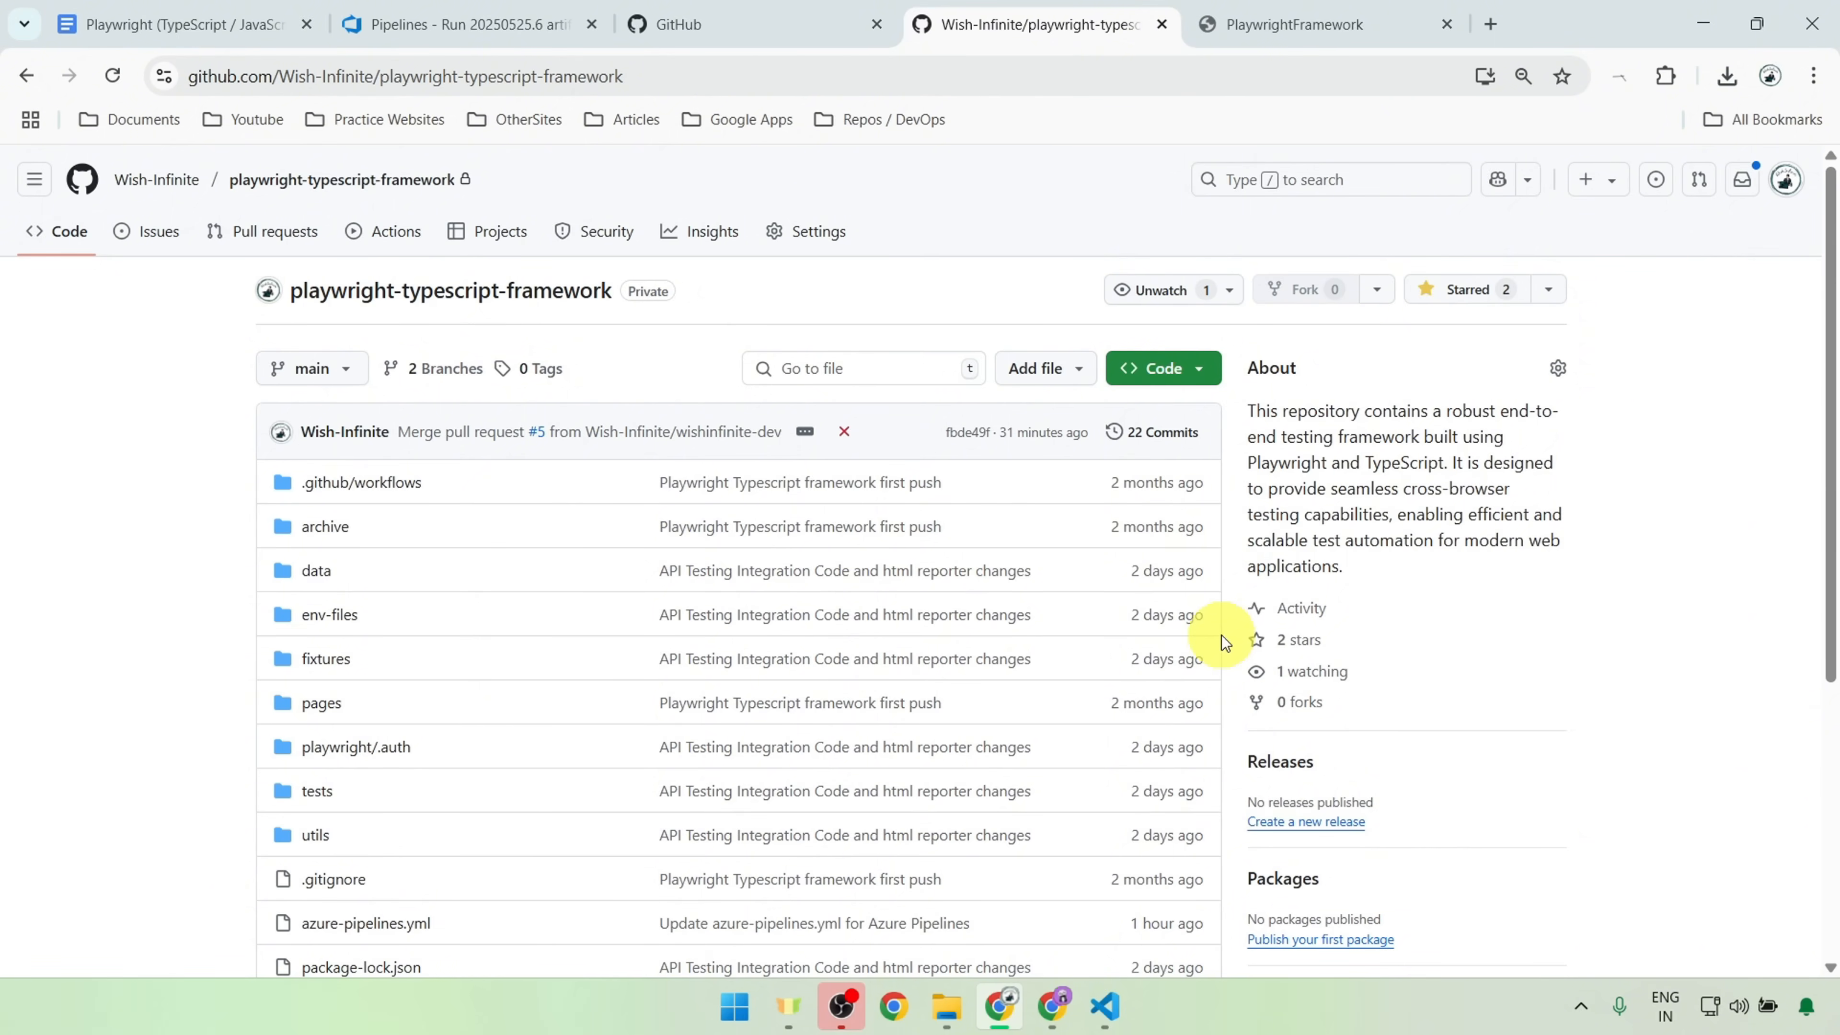
left_click(79, 24)
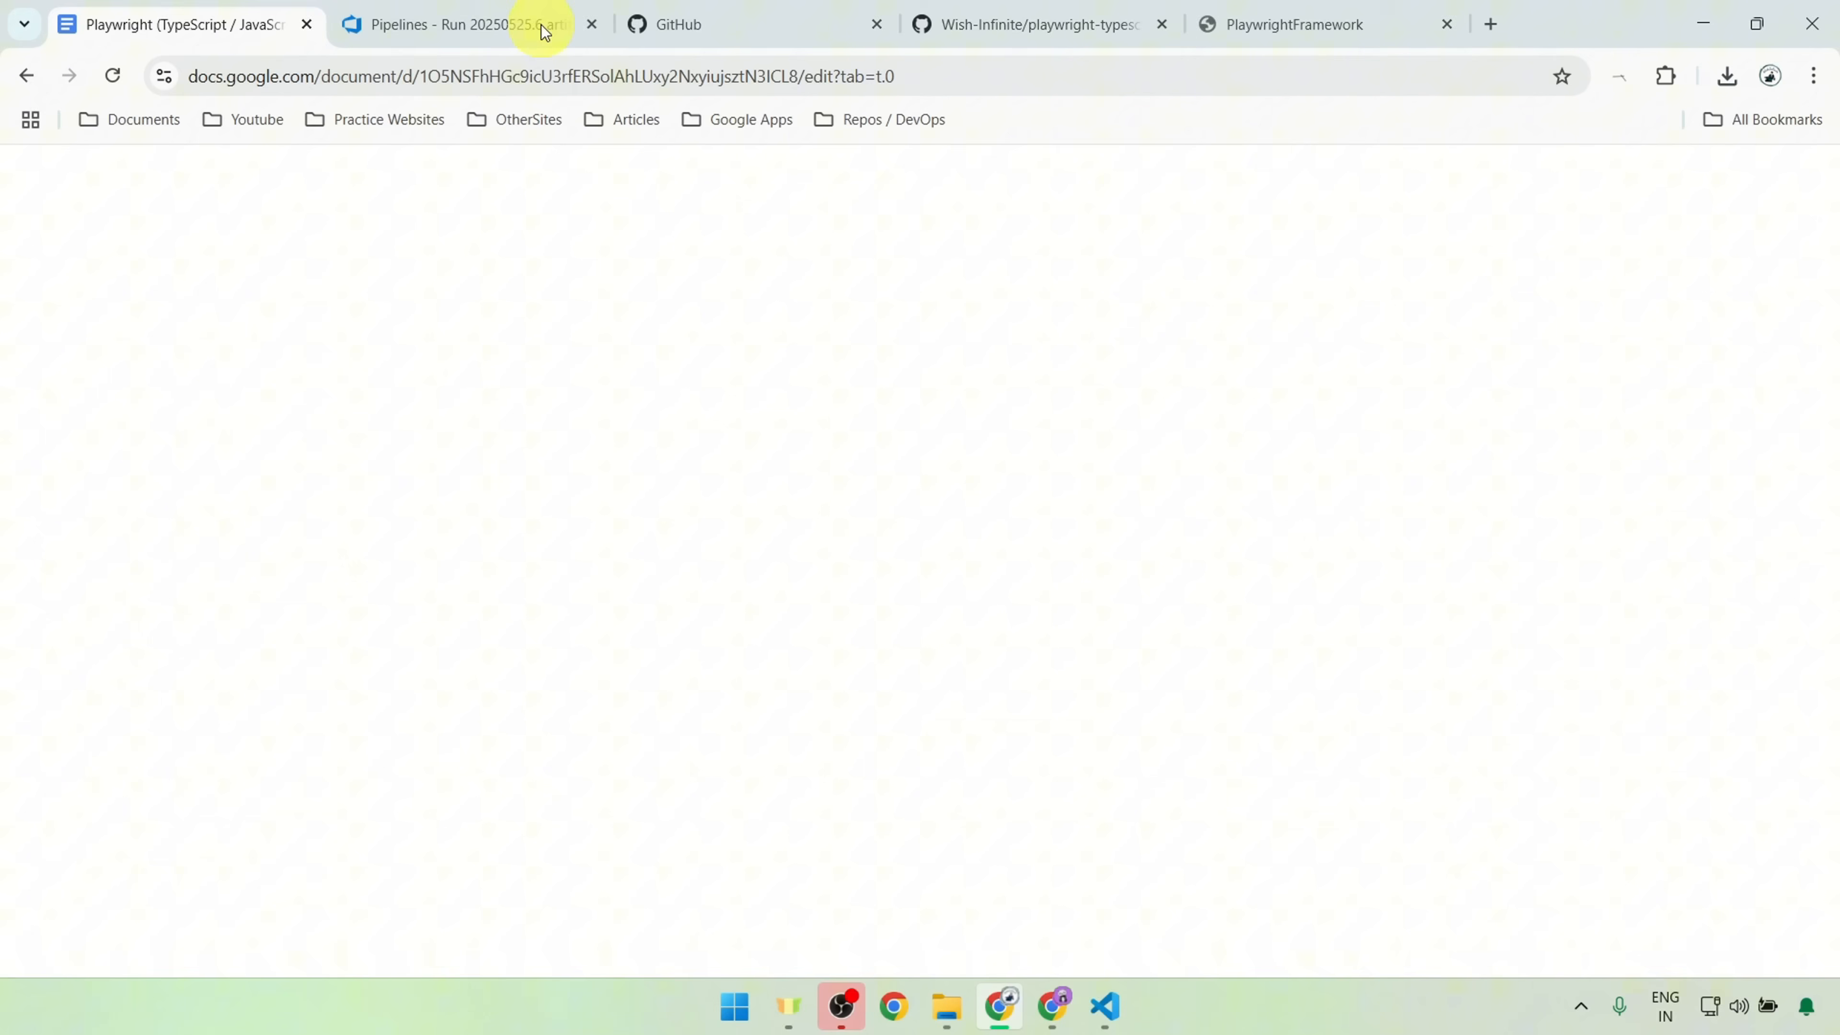